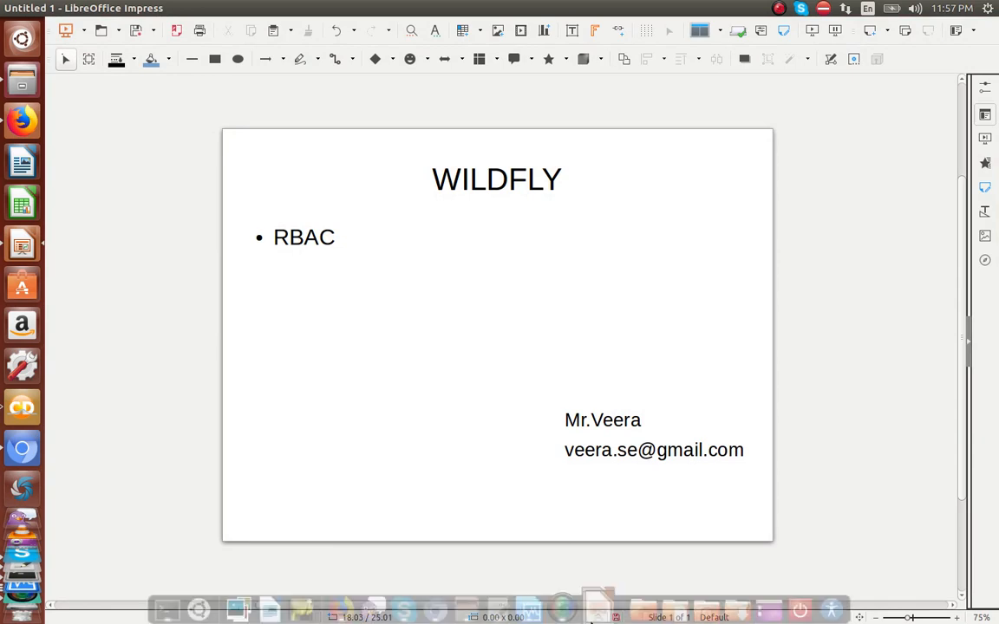
Step: Switch from the Impress title slide to the gedit notes with the add-user.sh command
left_click(504, 604)
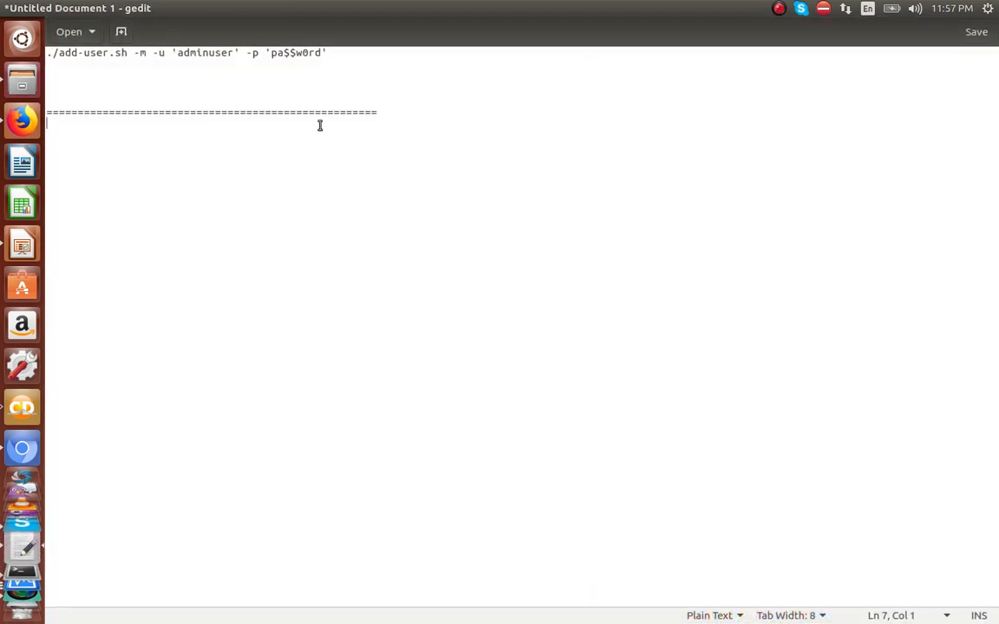
Step: Start a 'domain mode' heading below the ==== separator, followed by a 'master' line
left_click(379, 115)
key("Return")
type("domain mode")
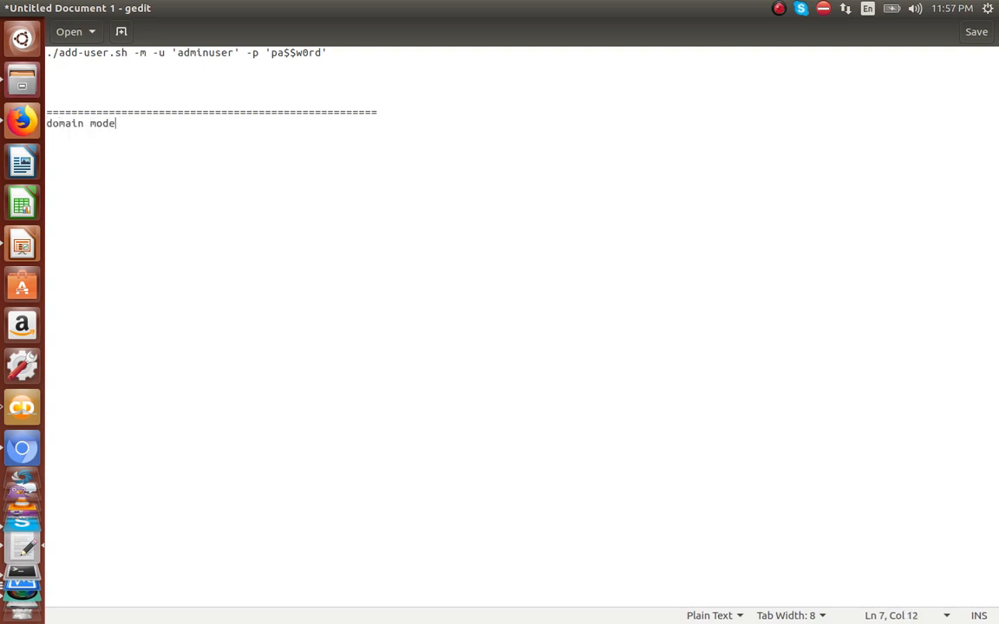
key("Return")
type("master")
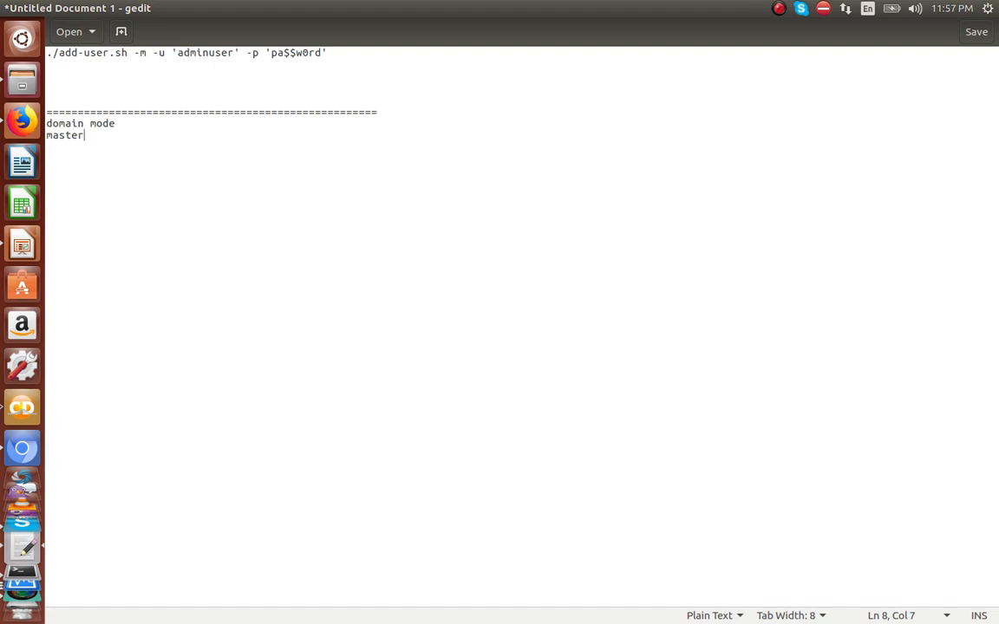
key("Home")
key("Return")
key("End")
key("Return")
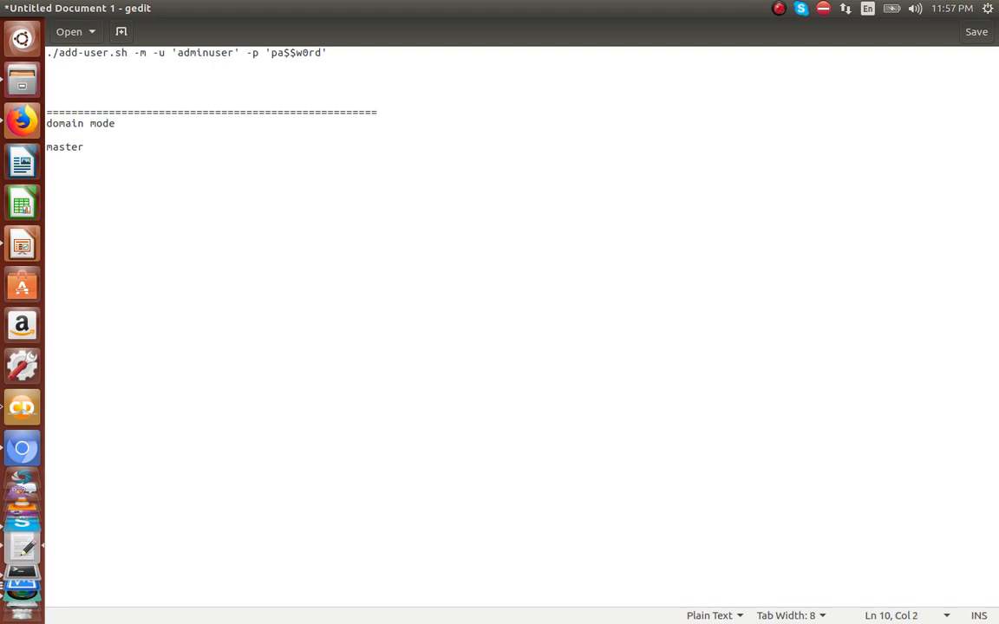
Step: Under master, add 'dev-group--> devserver1' and 'prod-group --> prodserver1' lines
type("dev-u")
key("BackSpace")
type("group")
key("Return")
type("prod-")
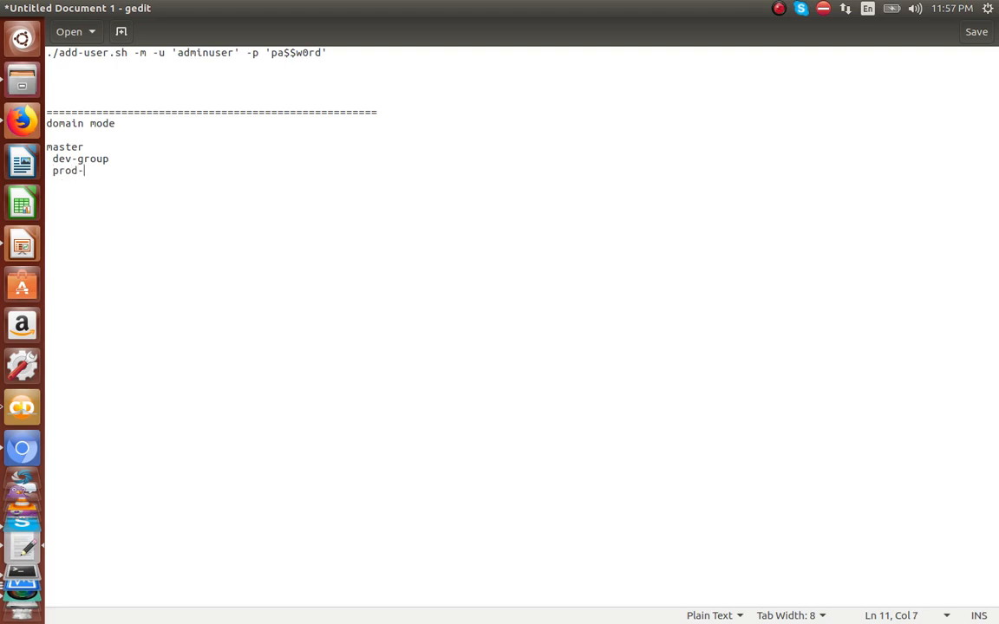
type("group")
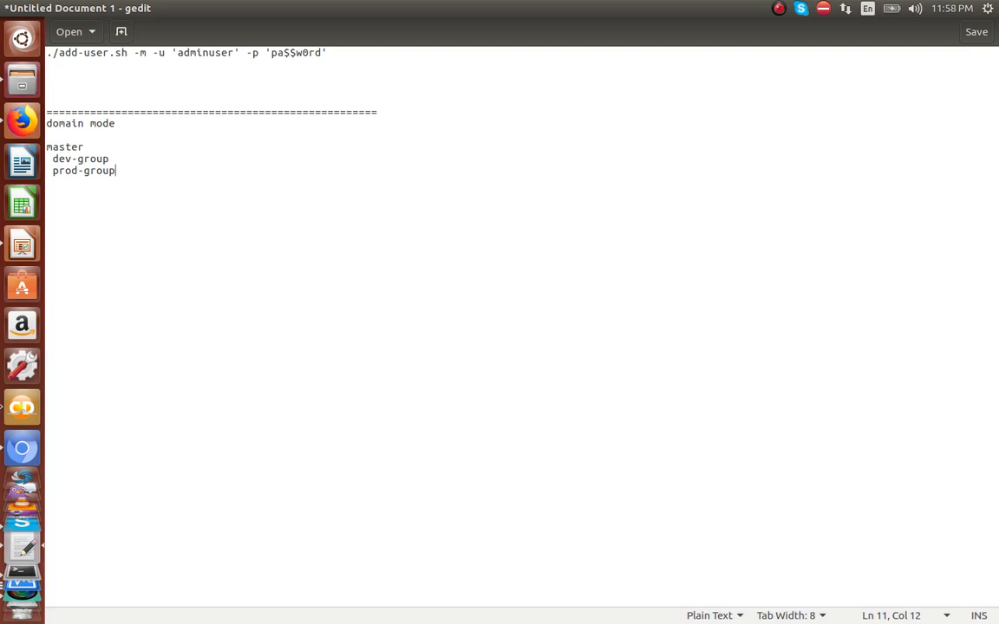
left_click(123, 157)
type("--> devserver1")
key("Down")
type("--> prodser")
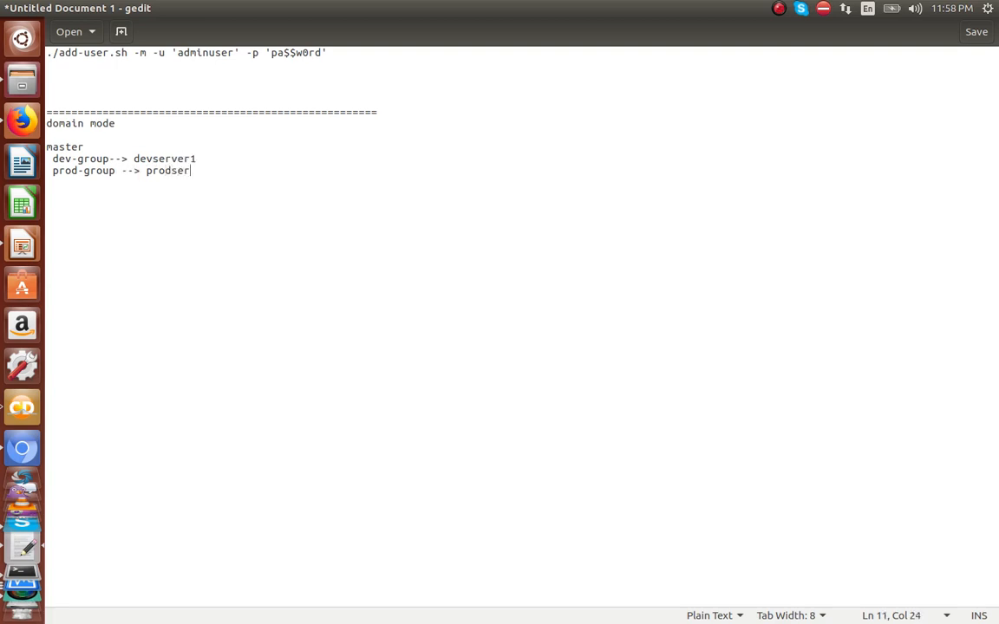
type("ver1")
Step: Add 'user (super-user) -> admin console' a few lines below the prodserver1 line
double_click(78, 146)
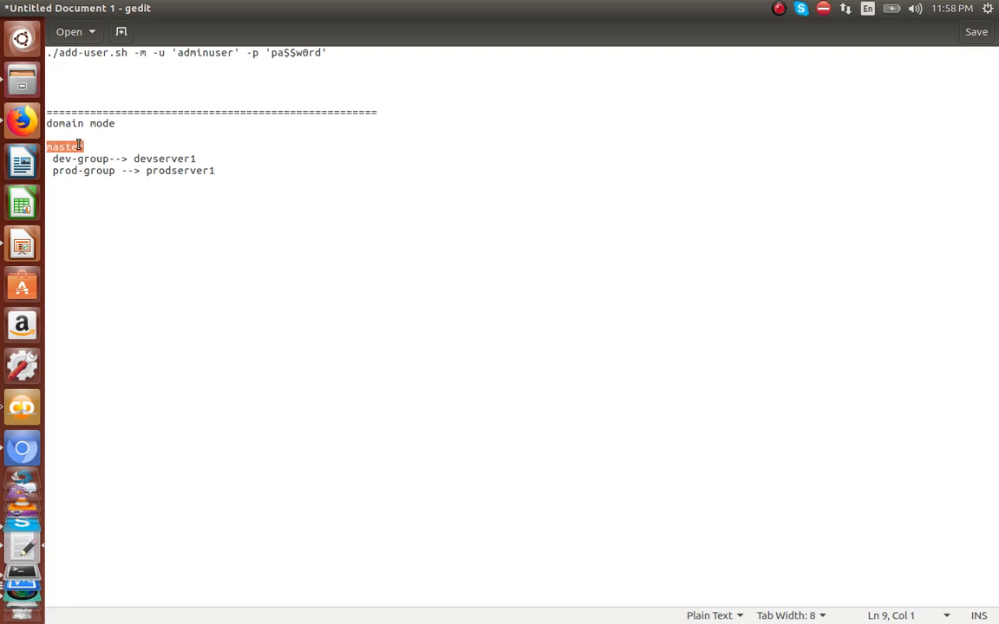
double_click(86, 159)
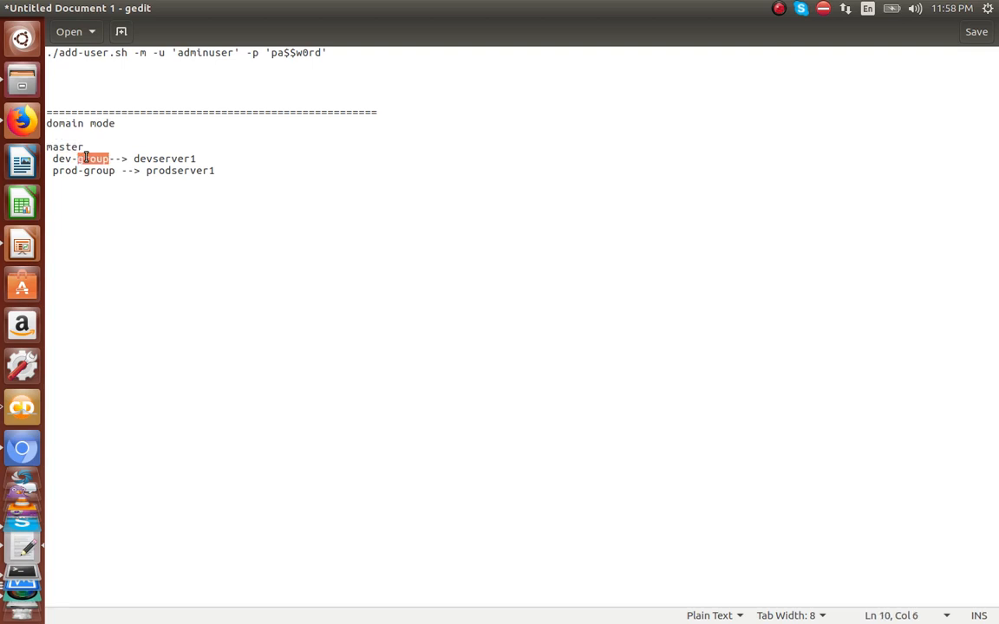
left_click(94, 178)
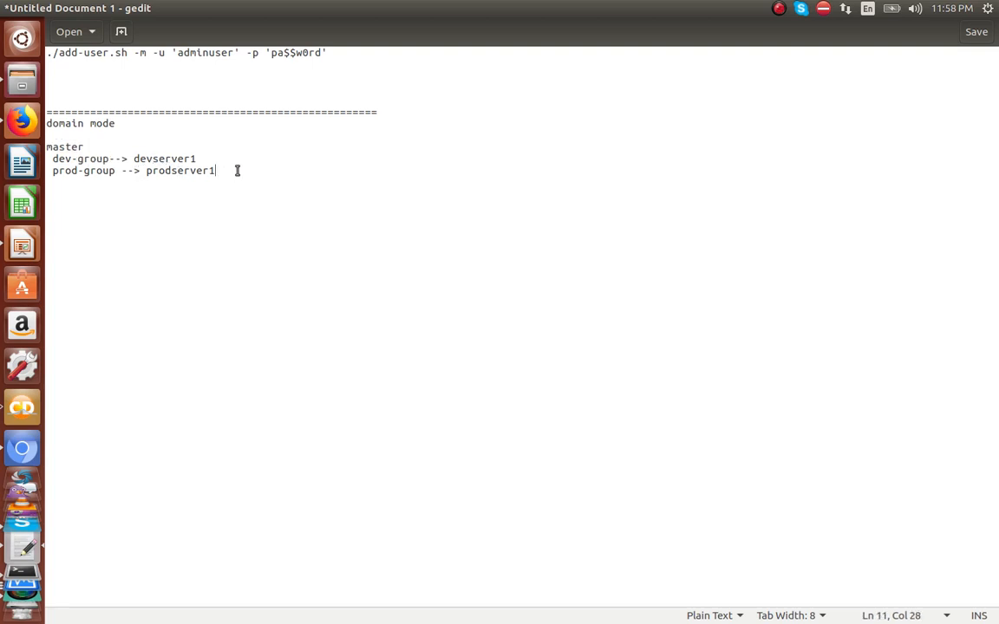
key("Return")
key("Return")
key("Return")
type("user ")
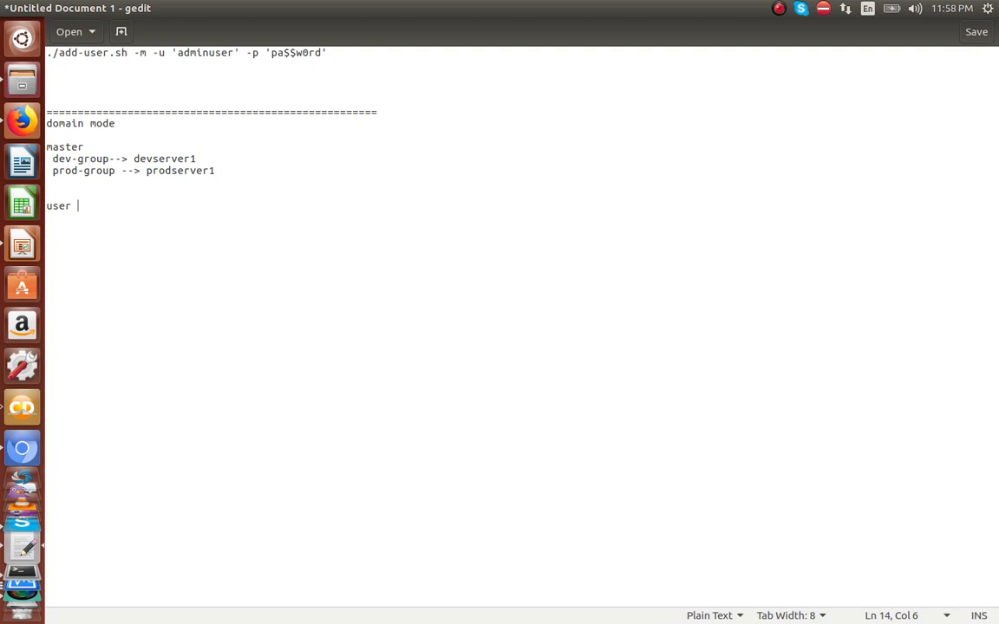
type("-> admin c")
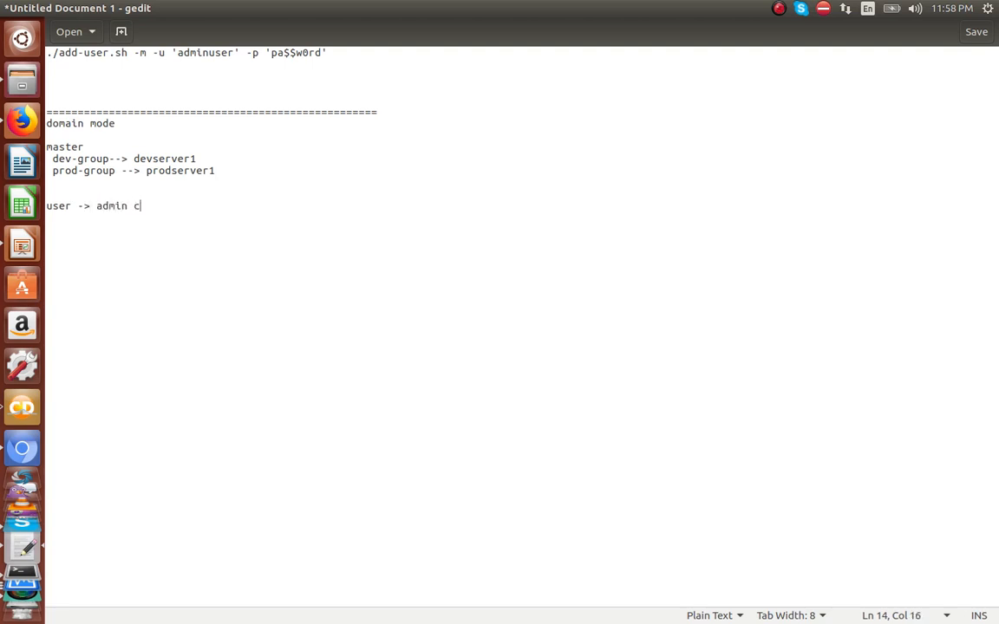
type("onsole")
left_click(53, 159)
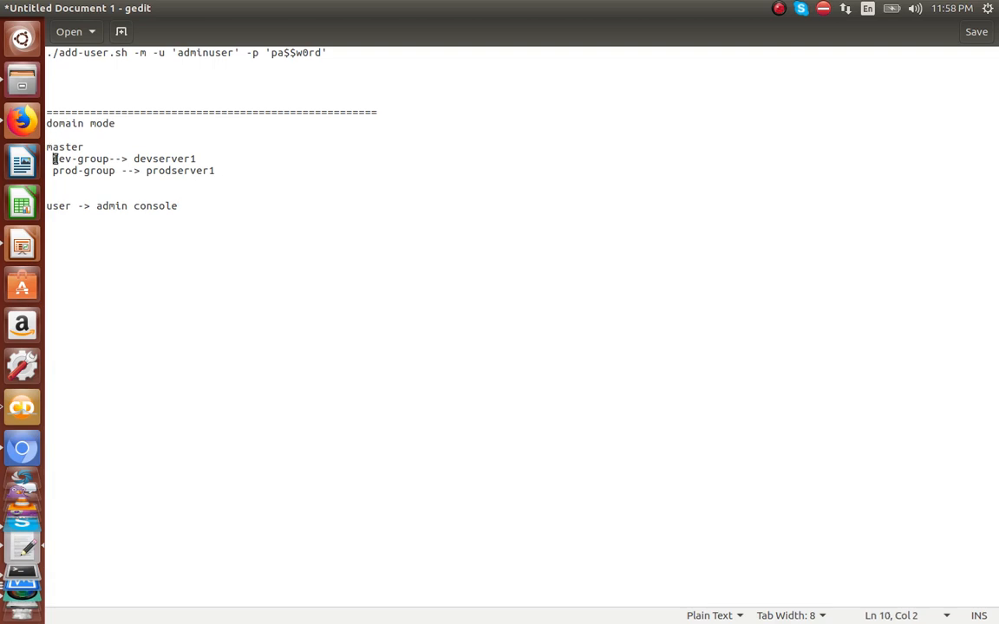
left_click(66, 172)
left_click(78, 205)
type("(super")
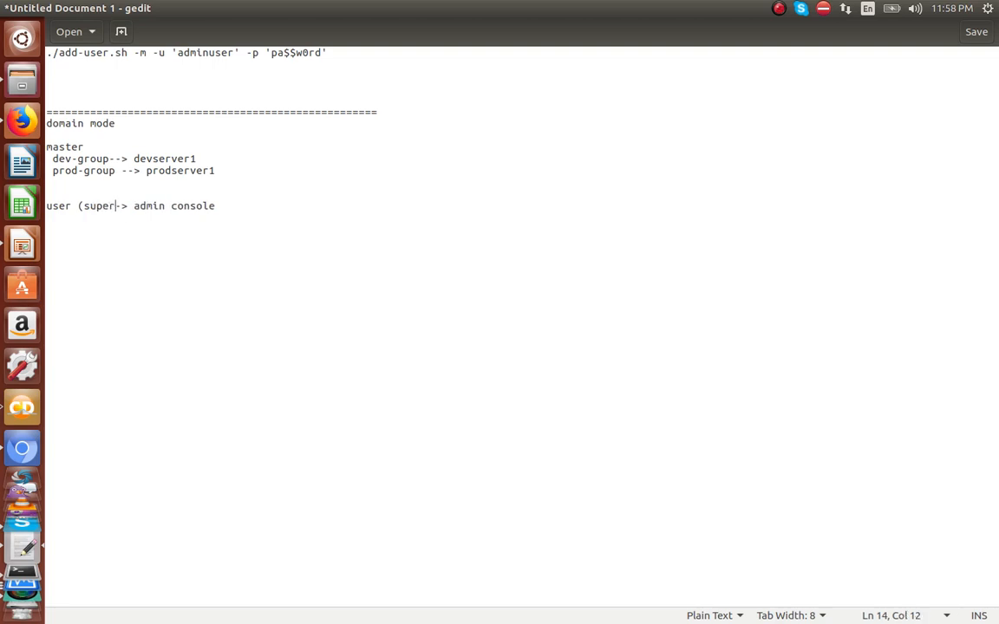
type("-user)")
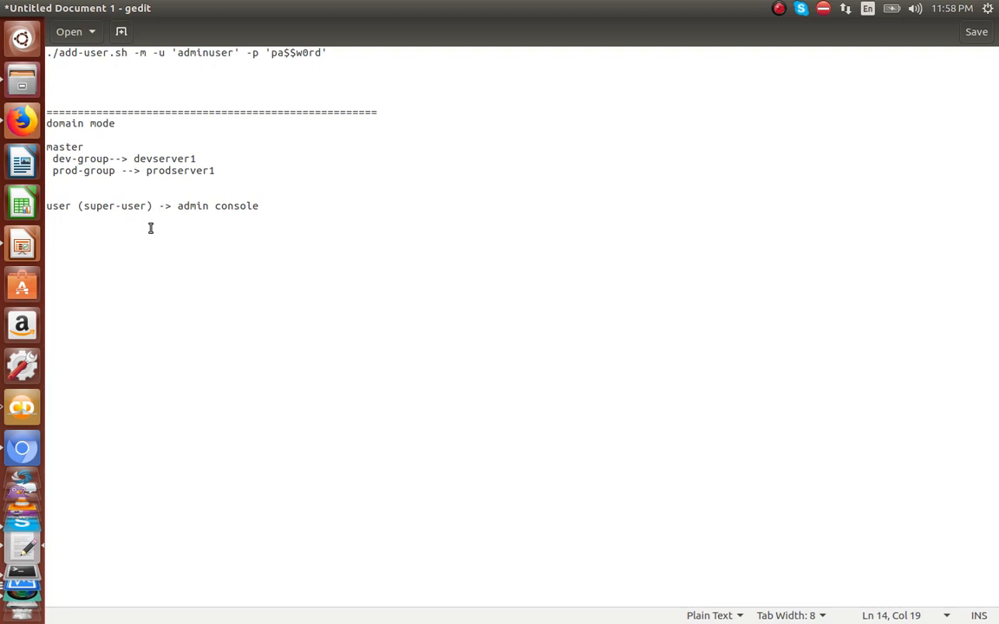
Step: Copy the master/dev-group/prod-group block and paste it below the admin console line
left_click_drag(56, 157, 214, 177)
left_click(214, 178)
left_click(300, 210)
key("Return")
key("Return")
left_click_drag(214, 171, 34, 142)
key("ctrl+c")
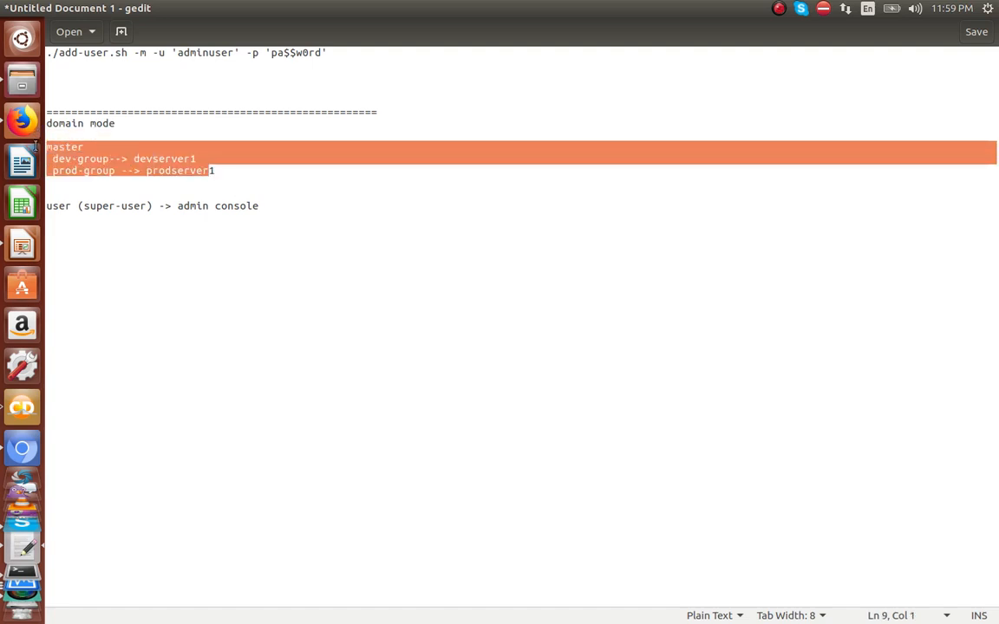
left_click(246, 225)
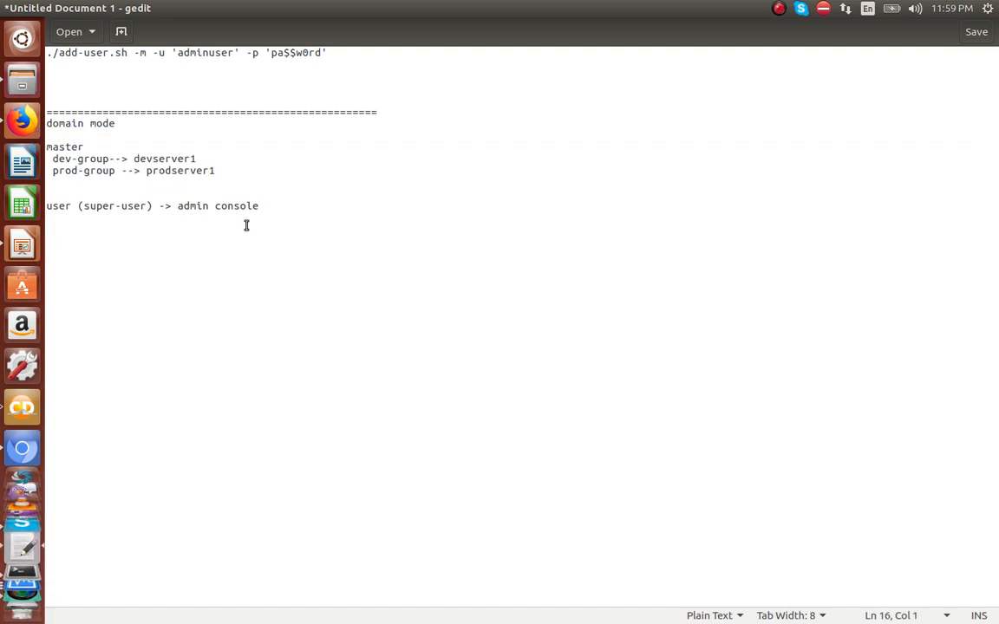
key("Return")
type("\\")
key("Return")
type("\\")
key("BackSpace")
key("BackSpace")
key("BackSpace")
key("ctrl+v")
type("1")
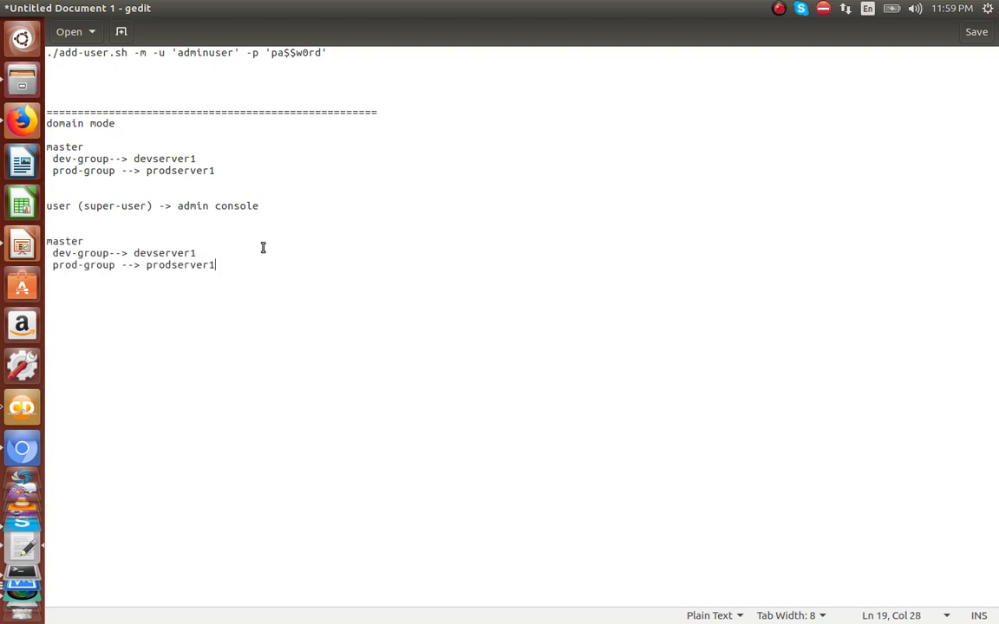
Step: Insert a dashed line, then devuser and produser lines, above the pasted block
left_click(123, 222)
key("Return")
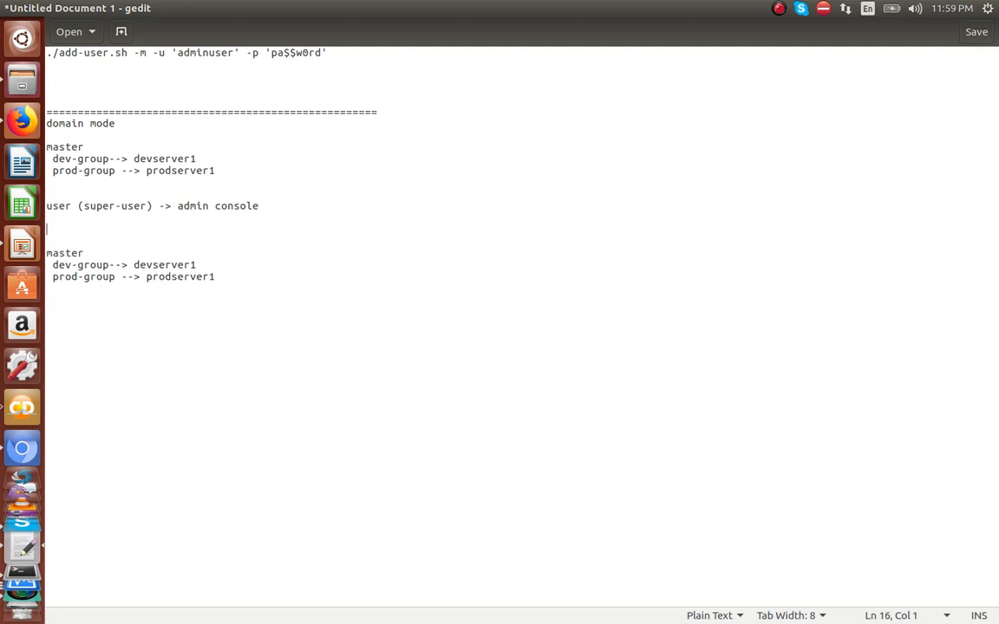
type("devuser")
key("Return")
type("produser")
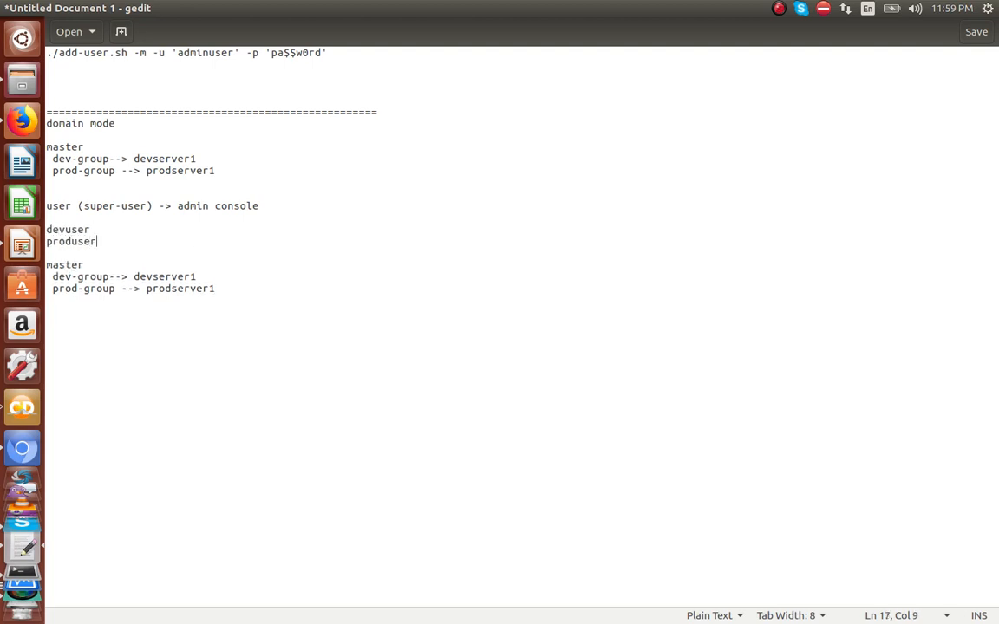
left_click(122, 220)
type("----------------------------------------------")
Step: Add a '--------------> RBAC' line below produser
left_click_drag(72, 207, 46, 206)
left_click_drag(52, 161, 220, 174)
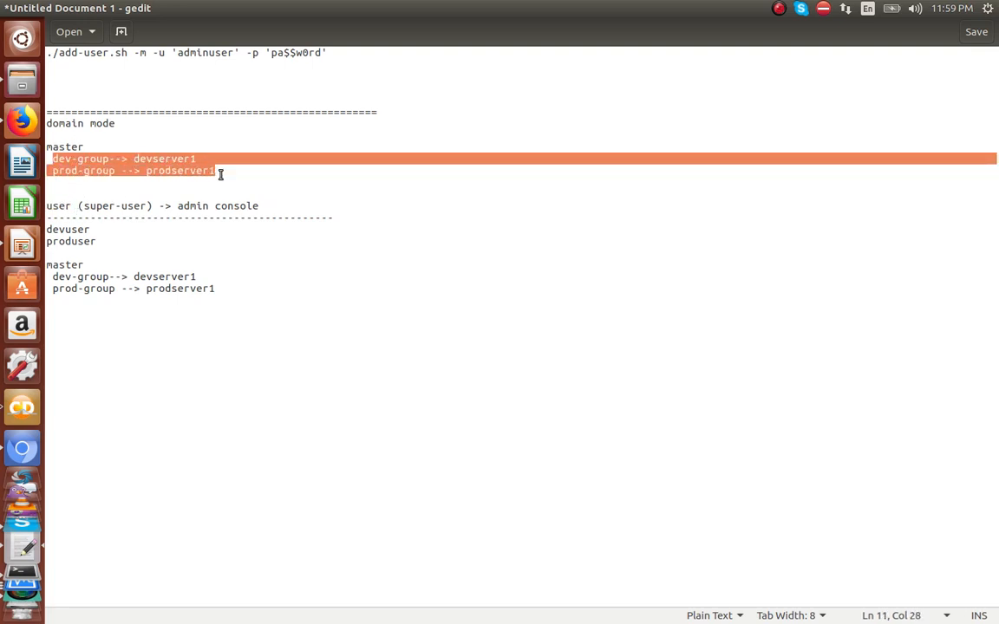
left_click(220, 174)
left_click(174, 167)
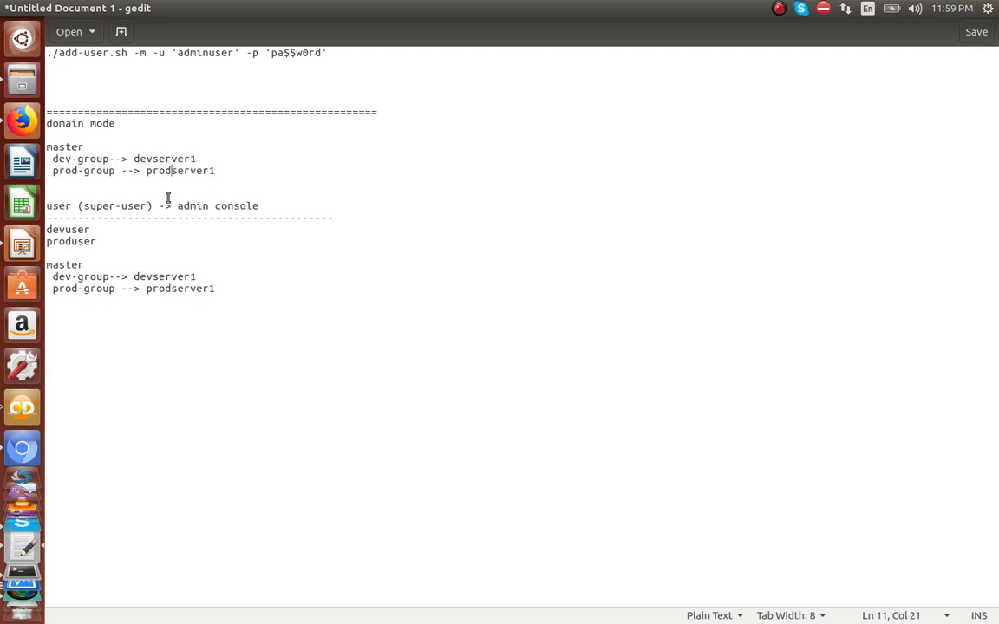
double_click(80, 230)
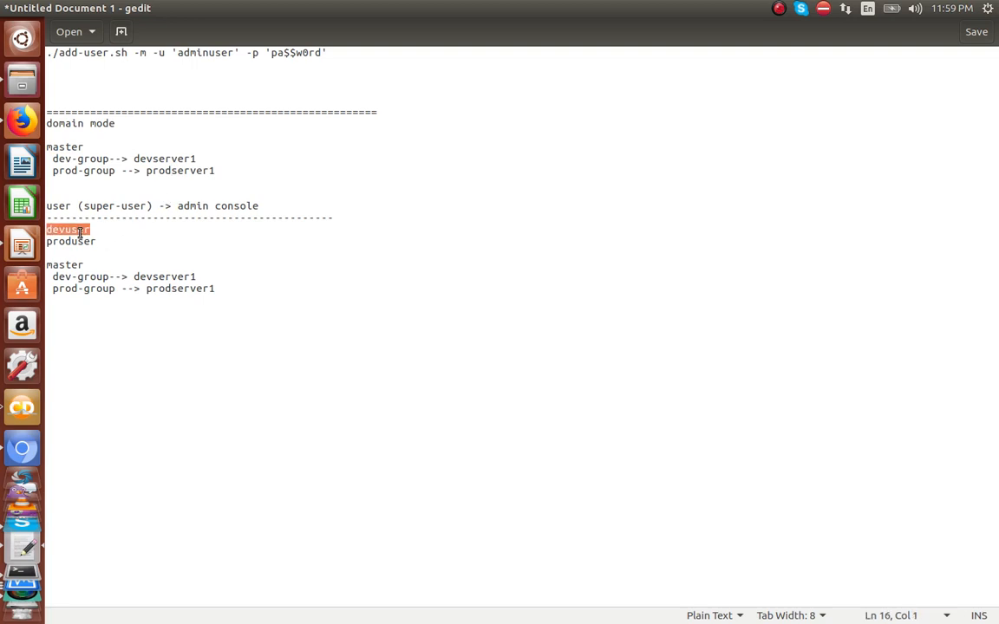
double_click(81, 241)
left_click(83, 252)
type("--------------")
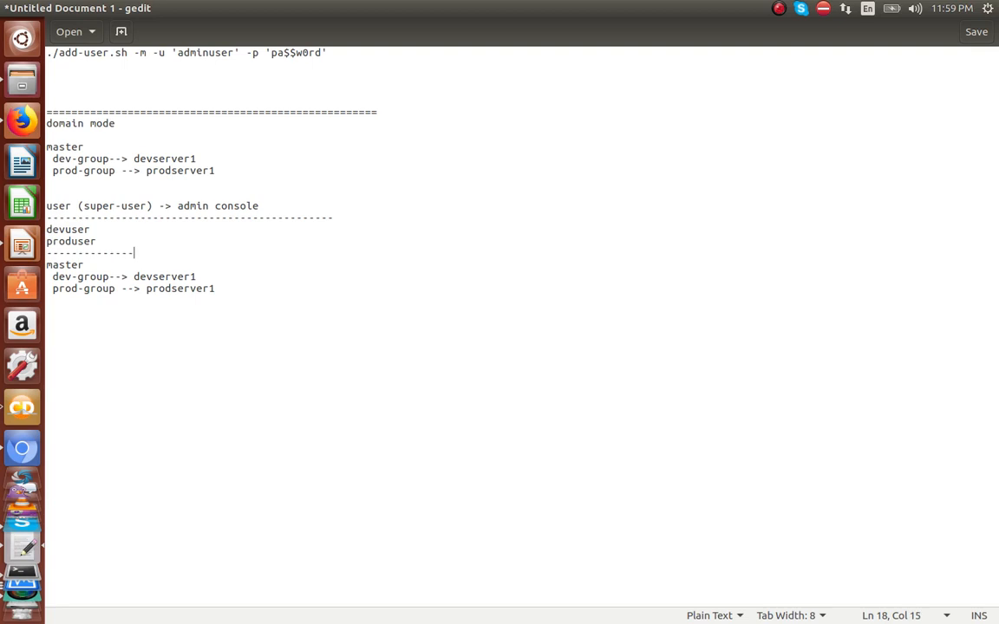
type("> RBAC")
Step: Insert 'GORUP LEVEL' into the dashed line above devuser and produser
double_click(65, 228)
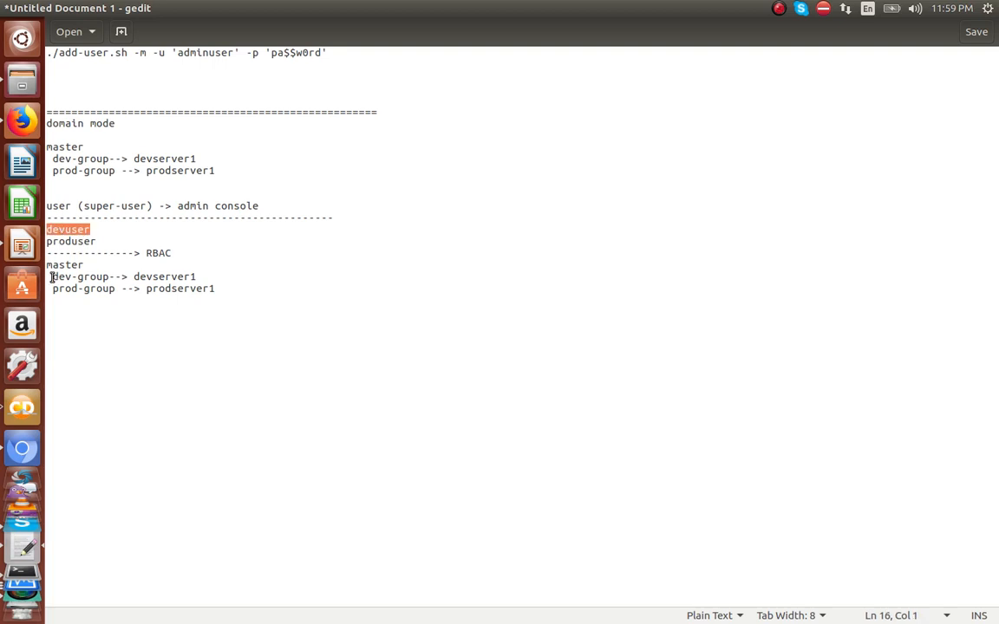
left_click_drag(52, 276, 209, 277)
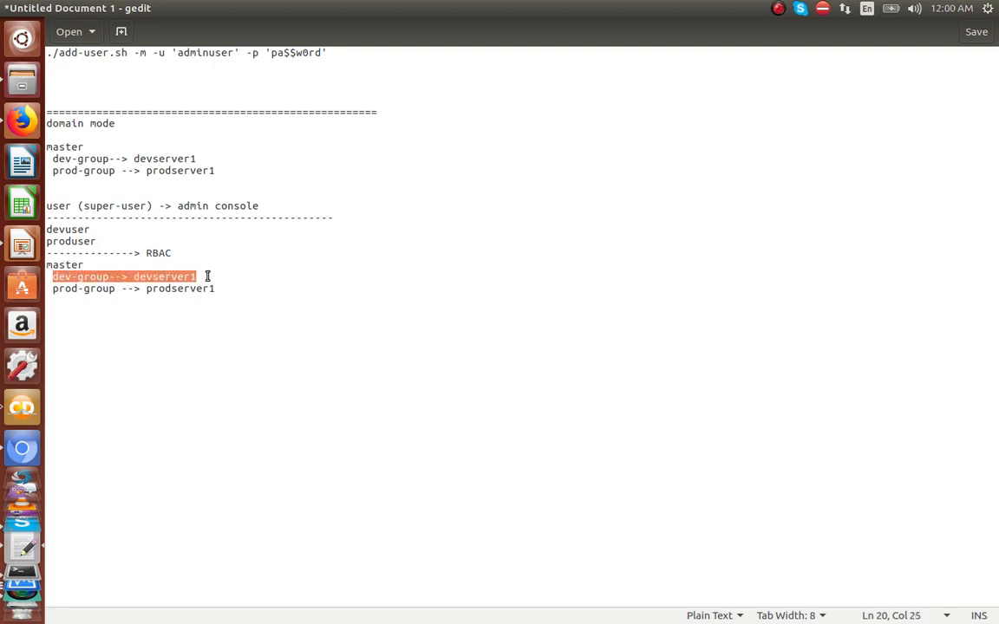
double_click(70, 229)
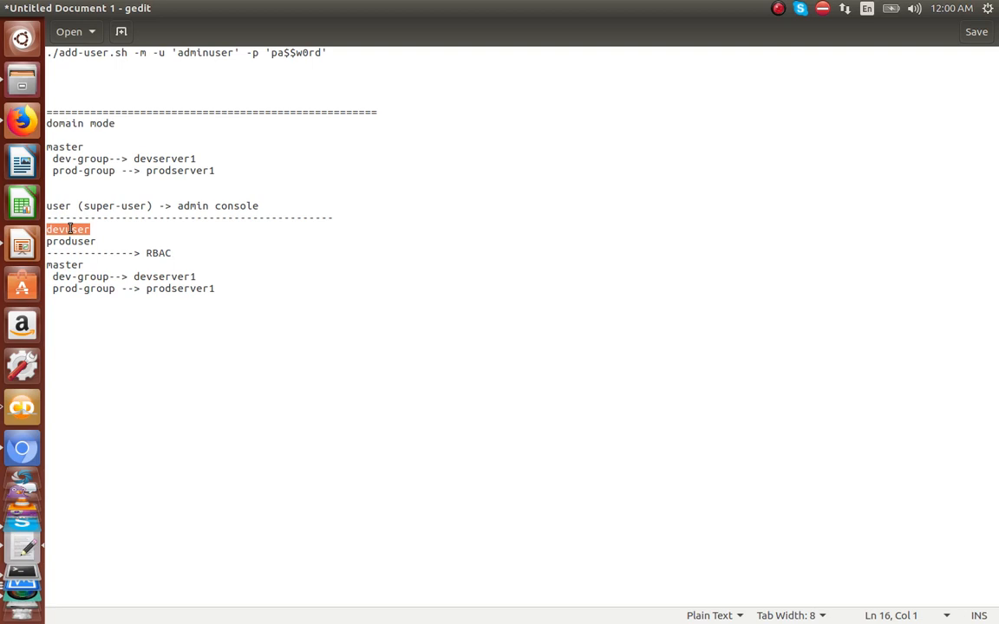
left_click(74, 277)
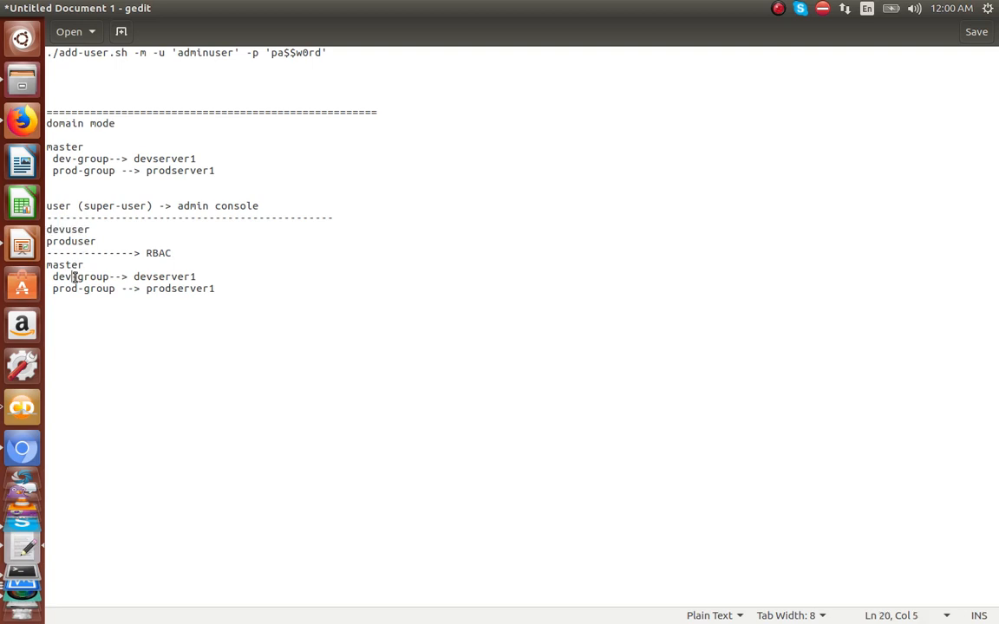
double_click(173, 276)
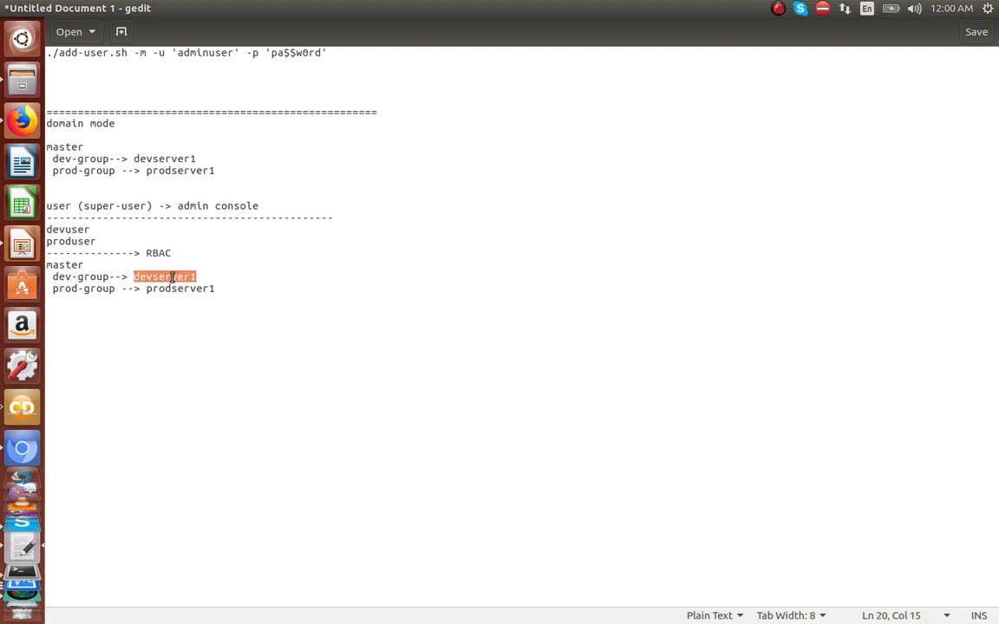
double_click(86, 241)
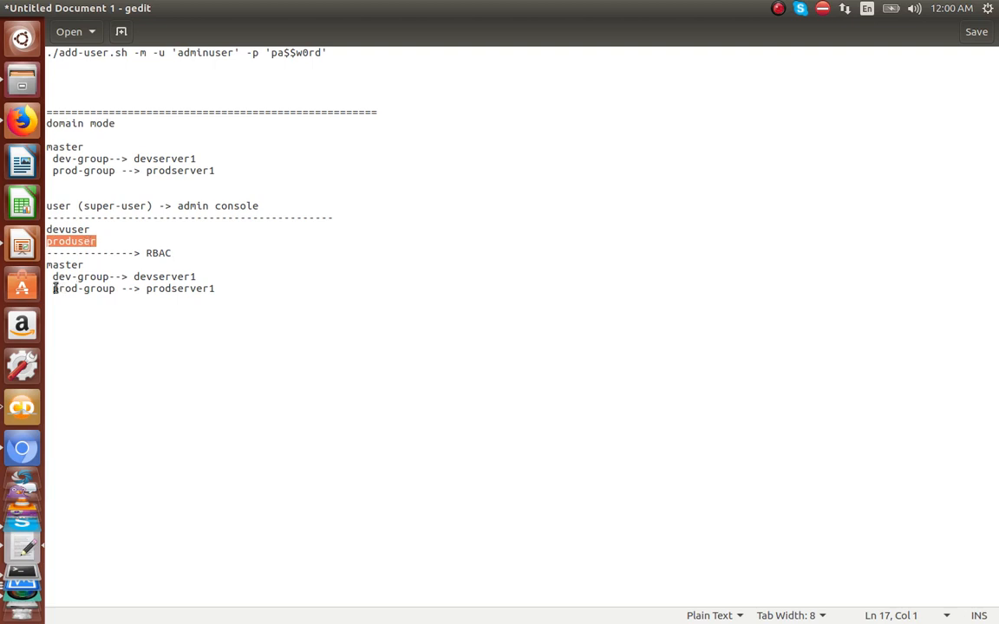
left_click_drag(54, 288, 119, 290)
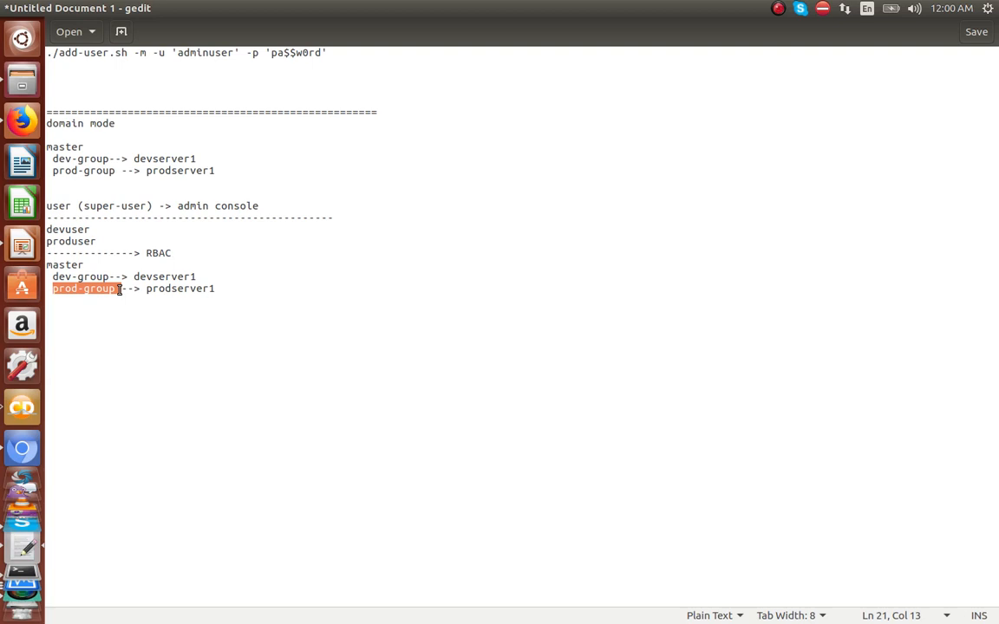
double_click(93, 277)
double_click(99, 289)
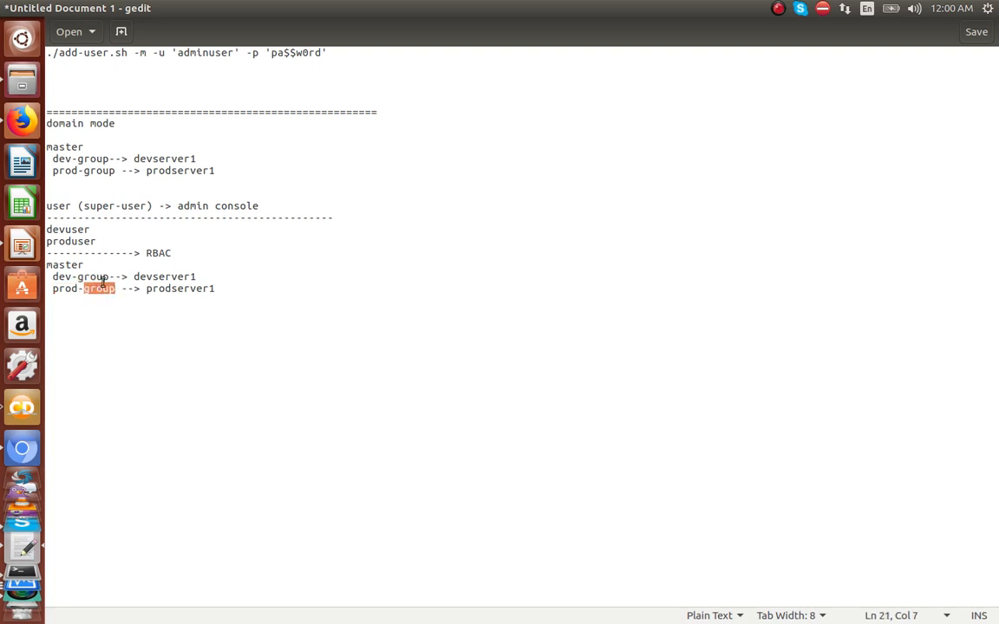
left_click(137, 220)
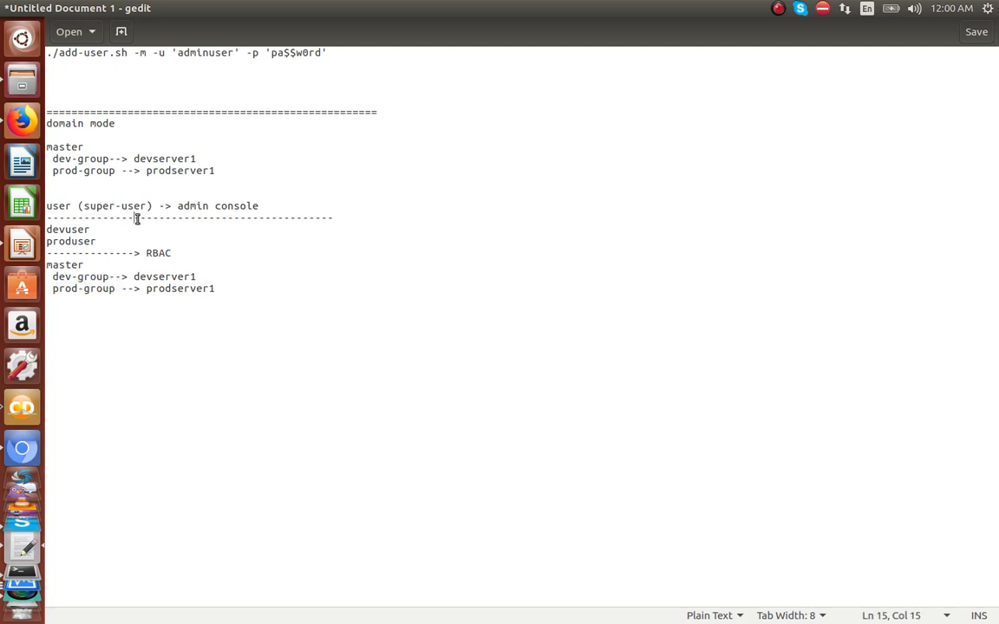
type("GORUP LEVEL")
Step: Duplicate the GORUP LEVEL block below itself and rename the copy's heading to HOST LEVEL
left_click_drag(229, 294, 22, 215)
key("ctrl+c")
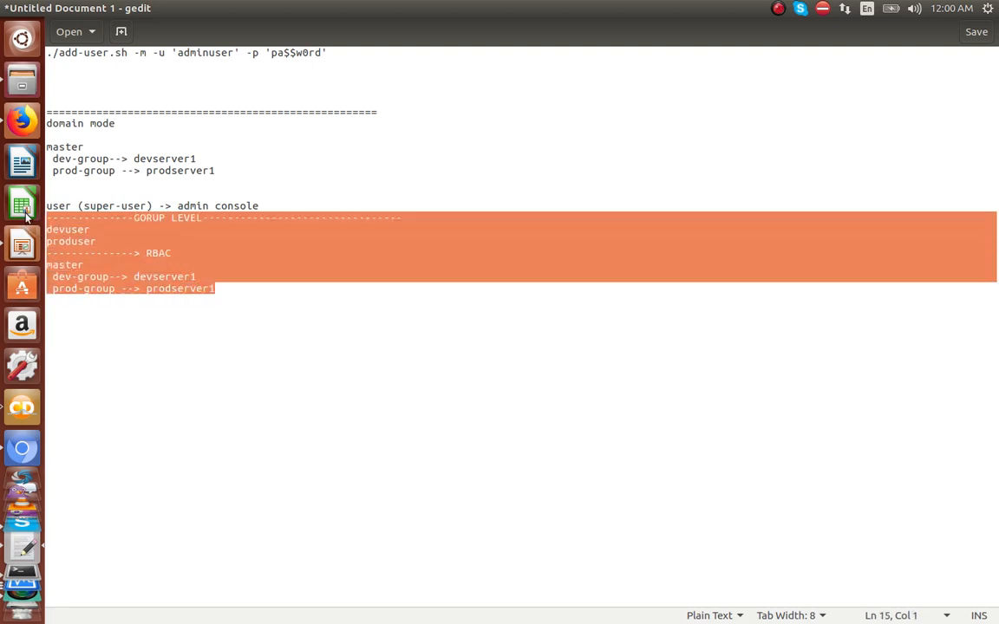
left_click(252, 288)
key("Return")
key("Return")
key("Return")
key("ctrl+v")
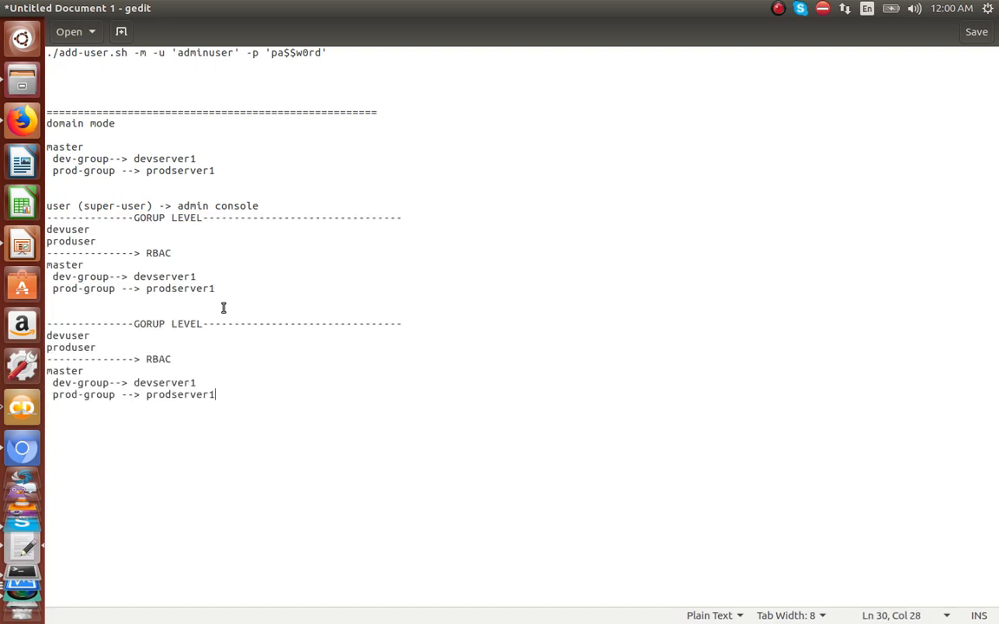
double_click(153, 324)
type("h")
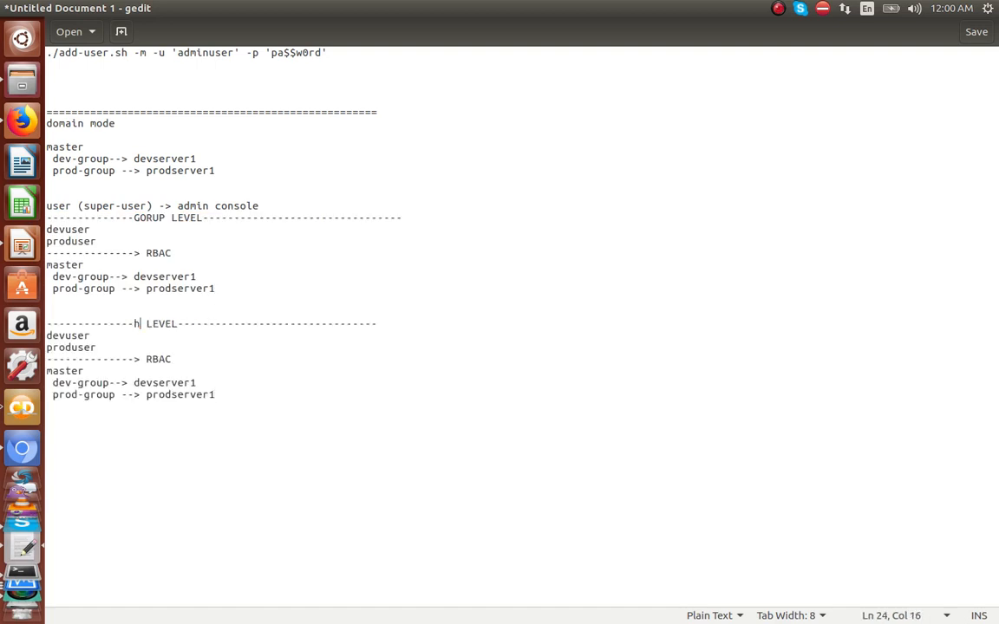
key("BackSpace")
type("HOST")
double_click(80, 335)
Step: Paste a copy of the master host block underneath and rename it slave1
left_click(82, 370)
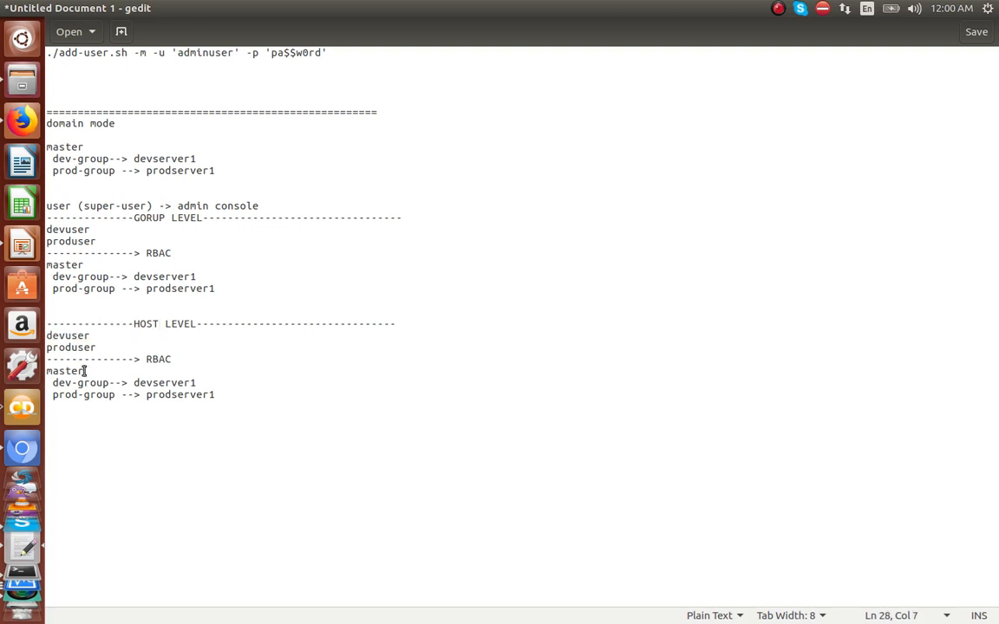
left_click(217, 395)
left_click_drag(220, 396, 48, 371)
key("ctrl+c")
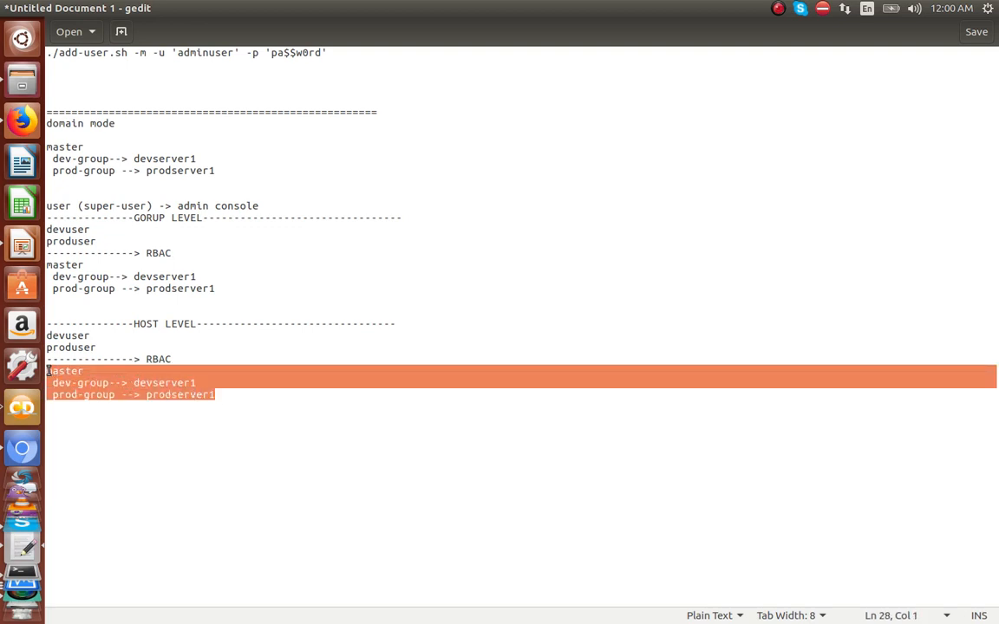
left_click(247, 406)
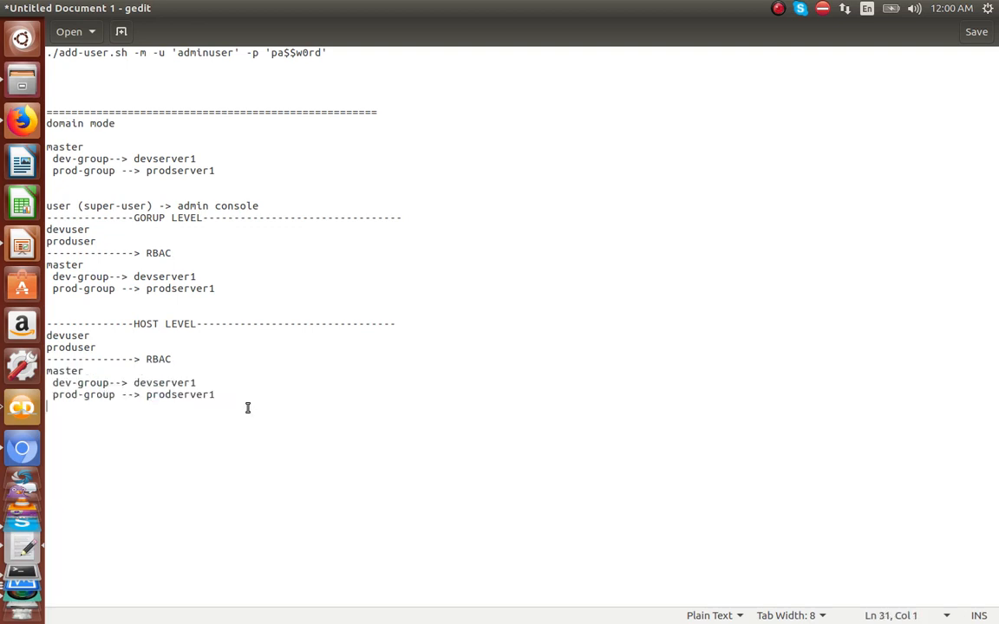
key("Return")
key("Return")
key("ctrl+v")
double_click(78, 429)
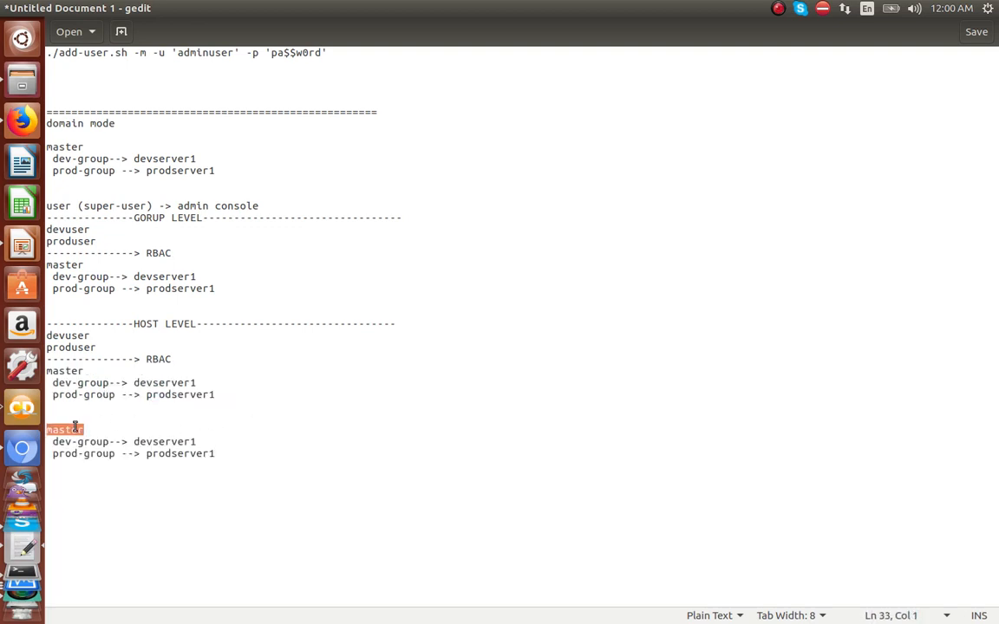
type("sLAVE2")
key("BackSpace")
key("BackSpace")
key("BackSpace")
key("BackSpace")
key("BackSpace")
key("BackSpace")
type("slave1")
left_click(101, 368)
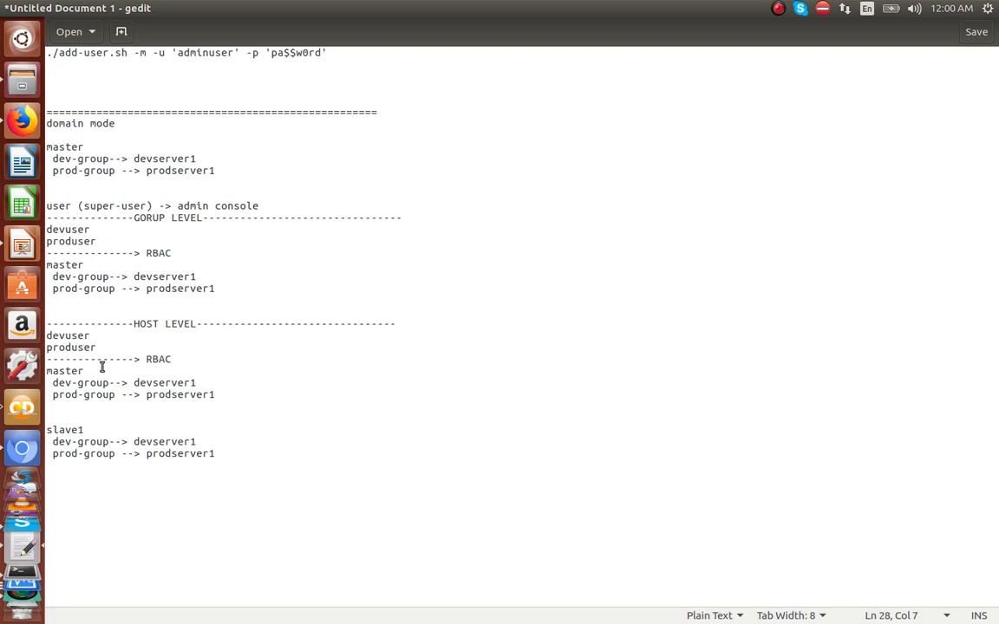
left_click(94, 428)
Step: Change slave1's servers to devserver2 and prodserver2
double_click(91, 382)
left_click(216, 443)
key("BackSpace")
type("2")
left_click(233, 454)
key("BackSpace")
type("2")
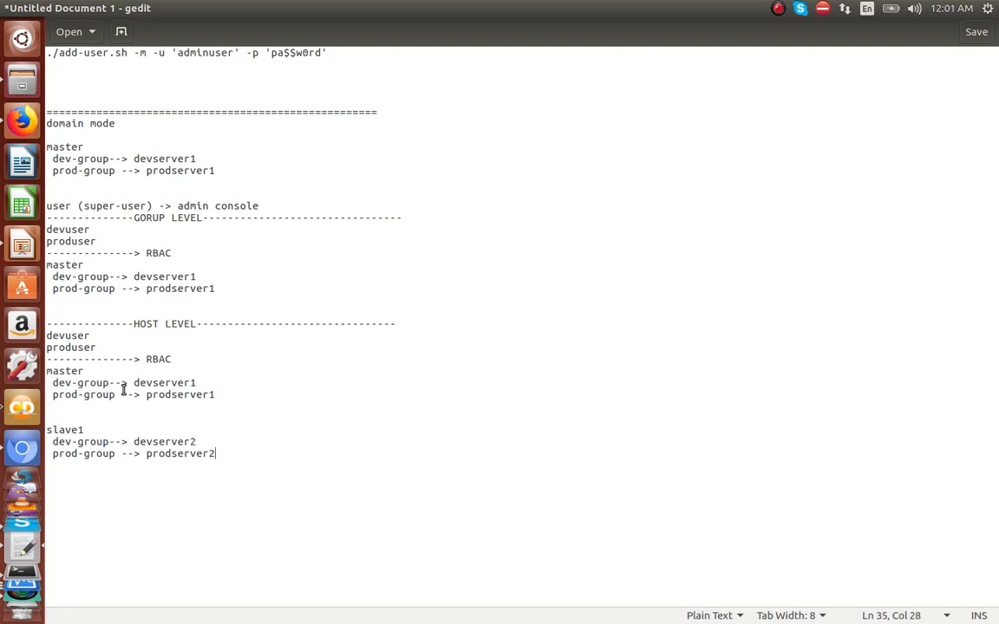
double_click(98, 383)
double_click(89, 441)
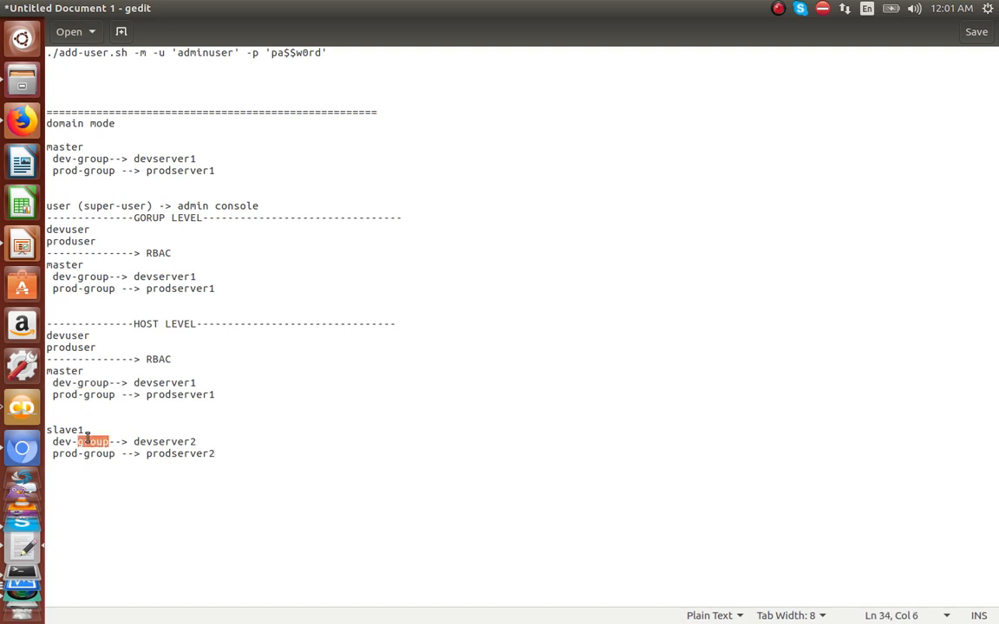
double_click(165, 383)
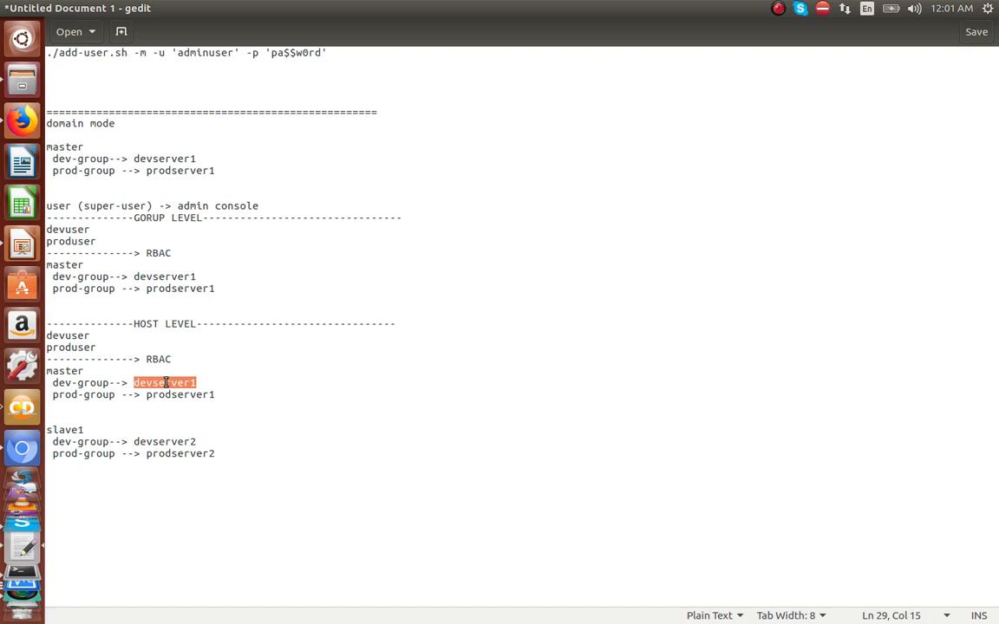
double_click(181, 443)
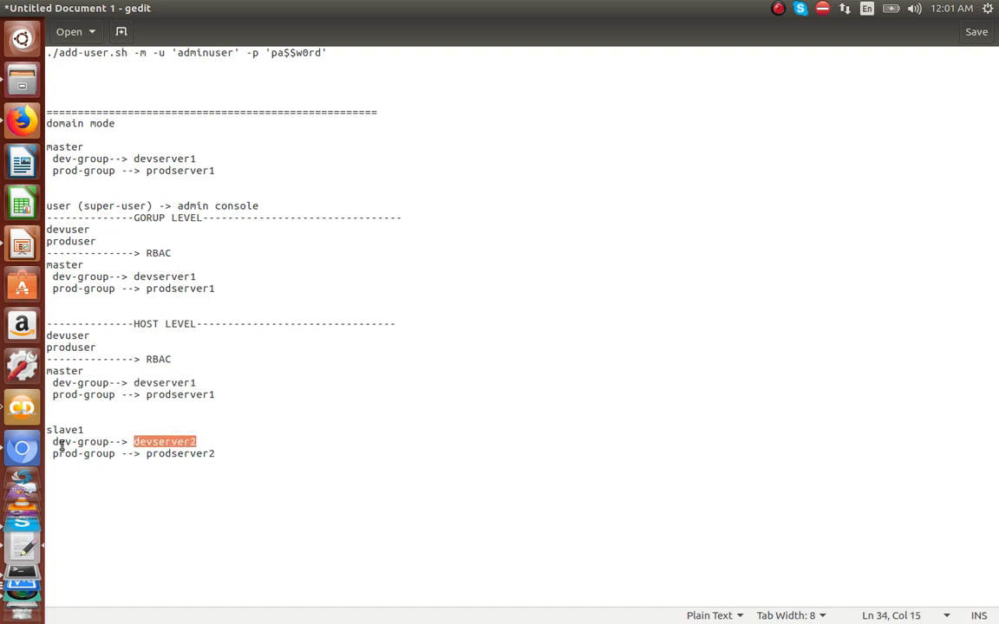
left_click(78, 392)
left_click(85, 453)
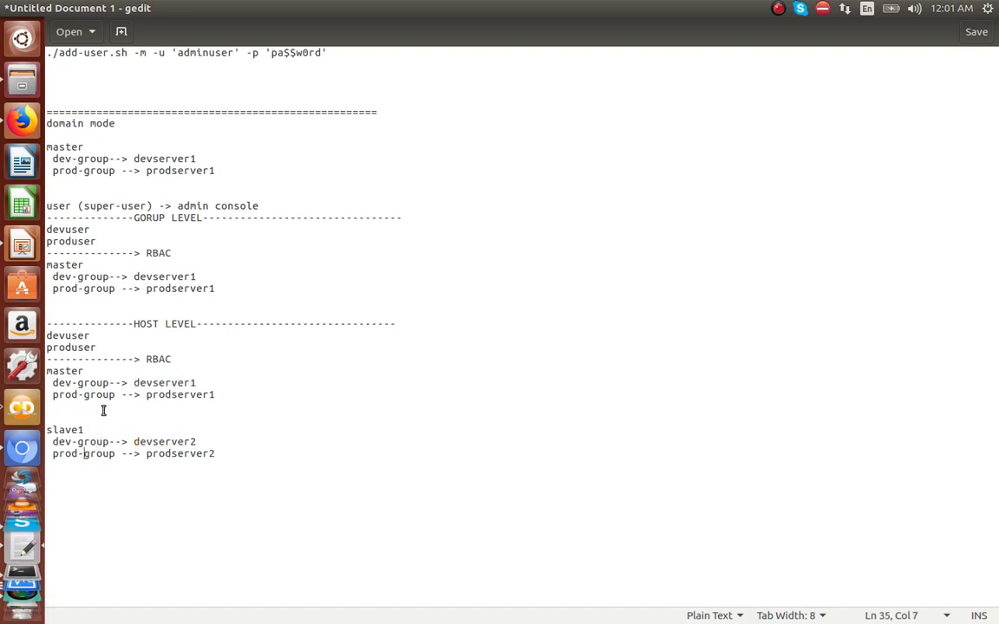
left_click(76, 335)
double_click(75, 337)
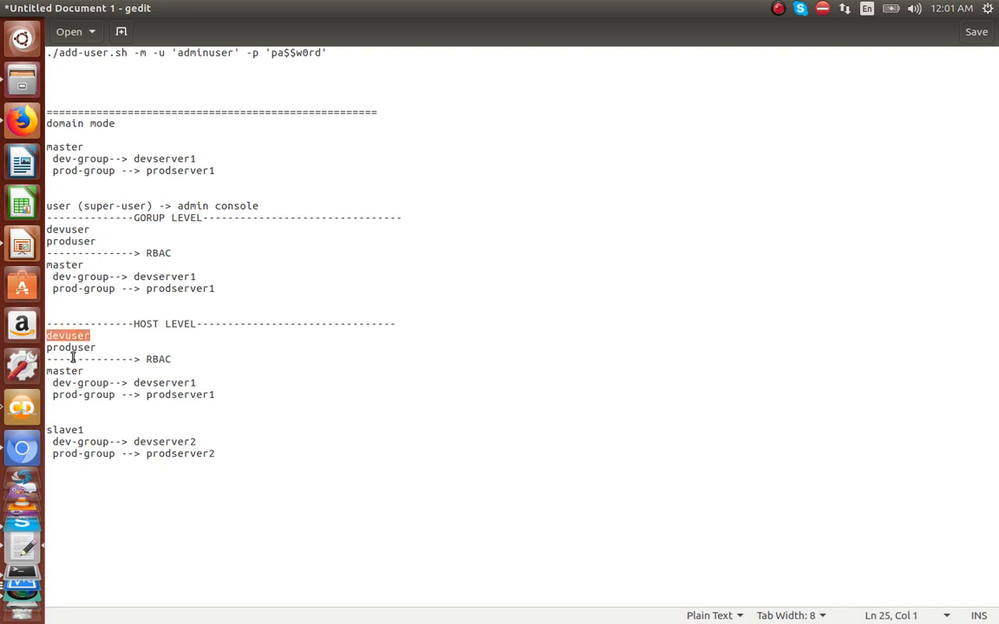
double_click(53, 370)
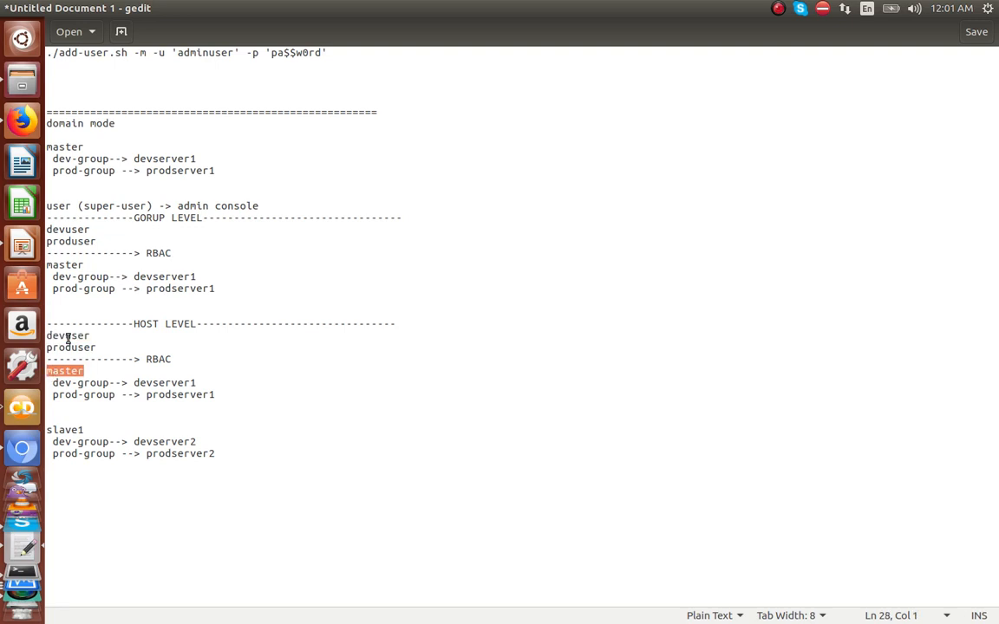
left_click(67, 339)
double_click(68, 338)
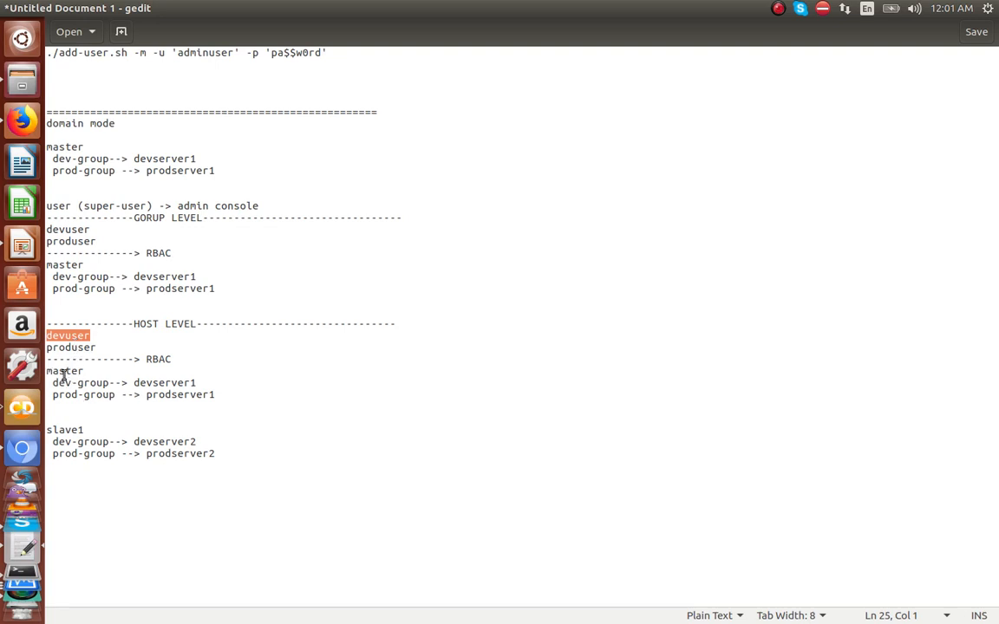
left_click(64, 372)
double_click(63, 373)
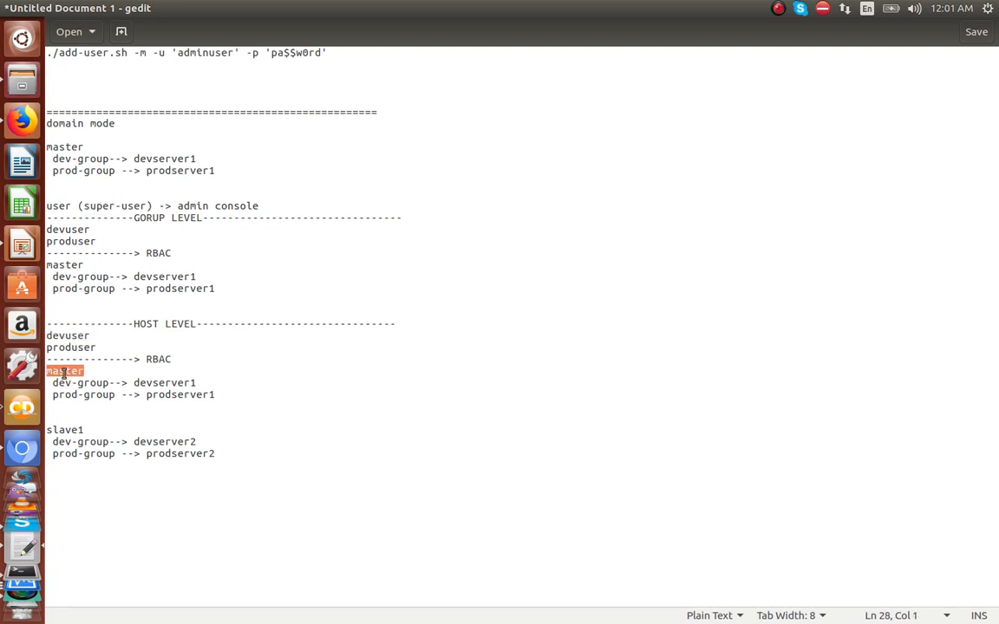
double_click(66, 348)
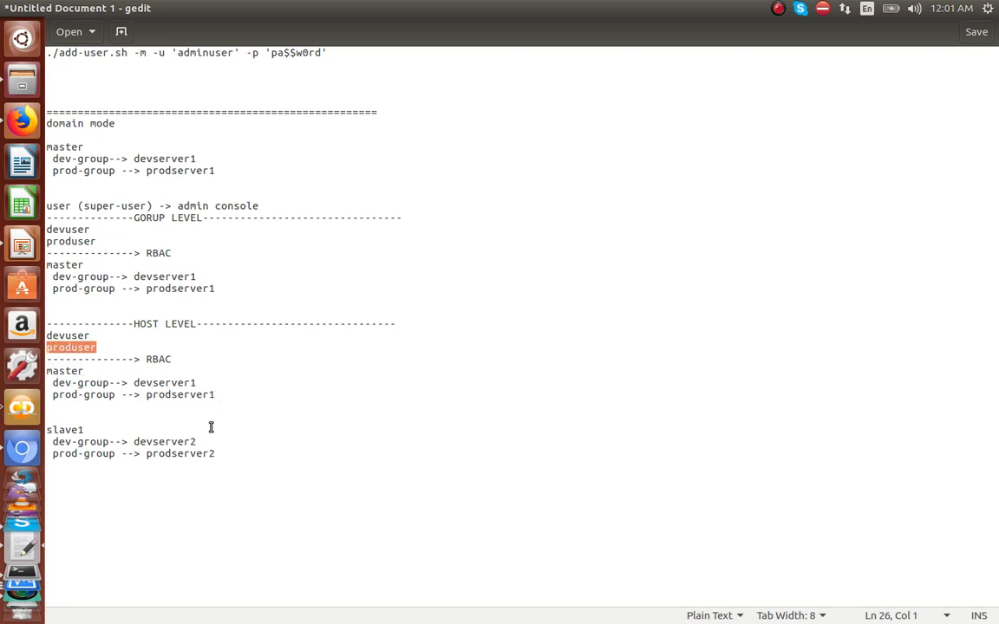
left_click_drag(208, 442, 52, 442)
Step: Move the devserver2 line under master's devserver1 and the prodserver1 line under slave1's prodserver2
key("ctrl+x")
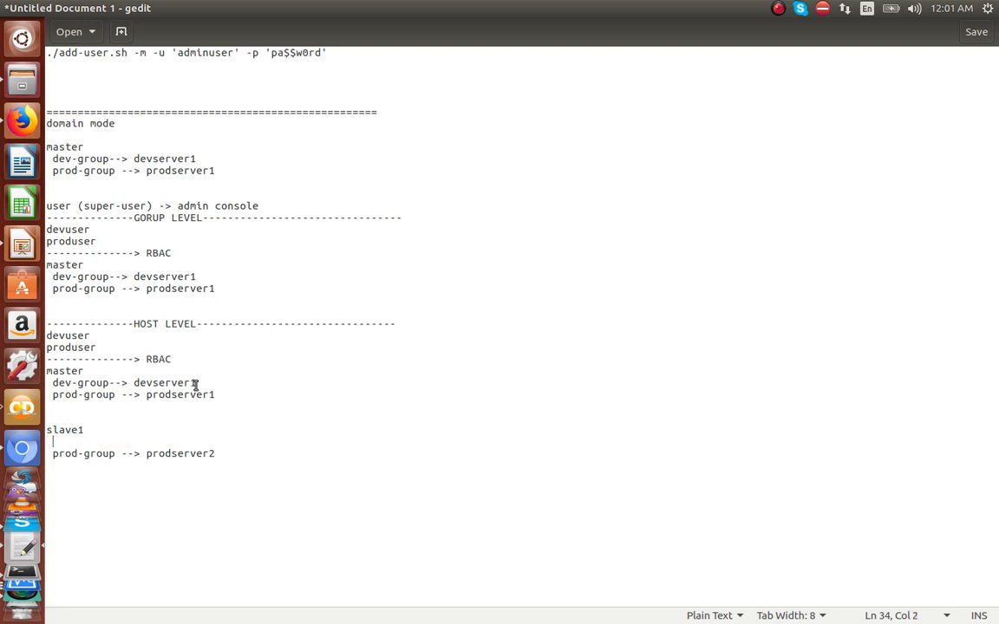
left_click(196, 382)
key("Return")
key("ctrl+v")
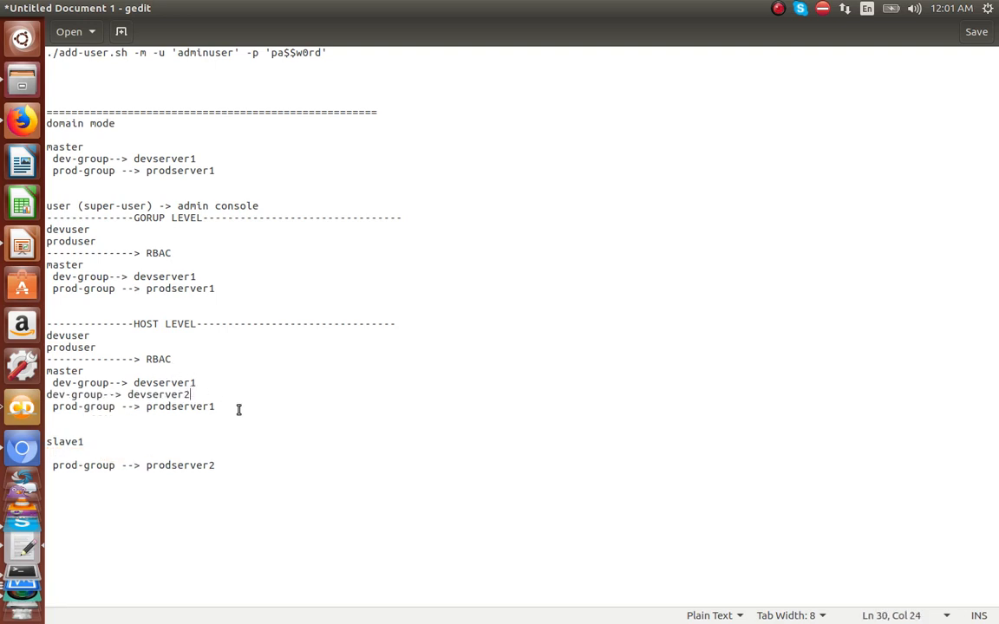
mouse_move(91, 417)
left_mouse_down()
mouse_move(50, 408)
mouse_move(91, 412)
left_mouse_up()
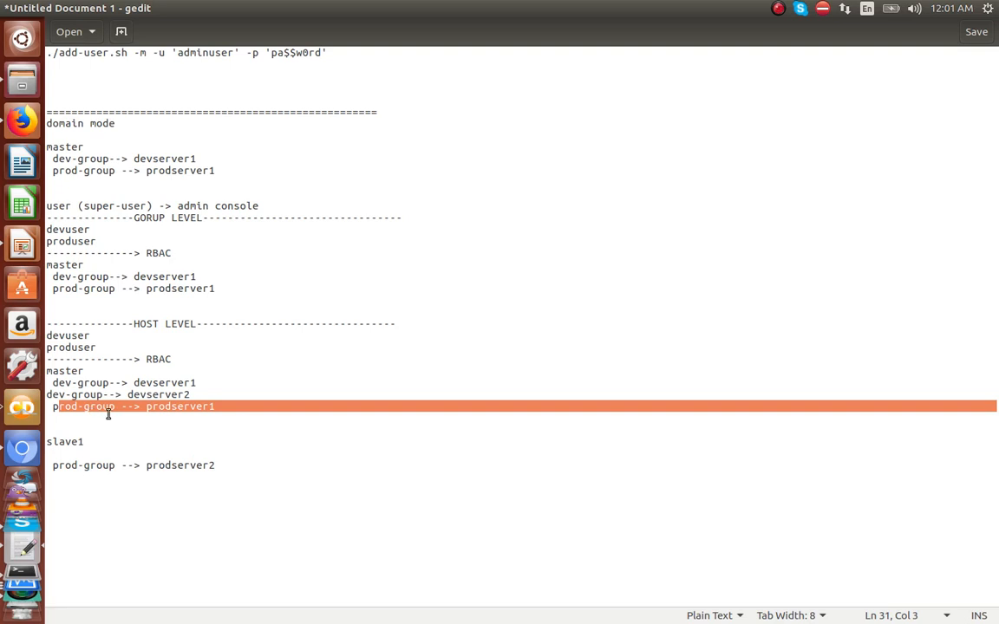
key("shift+Home")
key("ctrl+x")
key("ctrl+End")
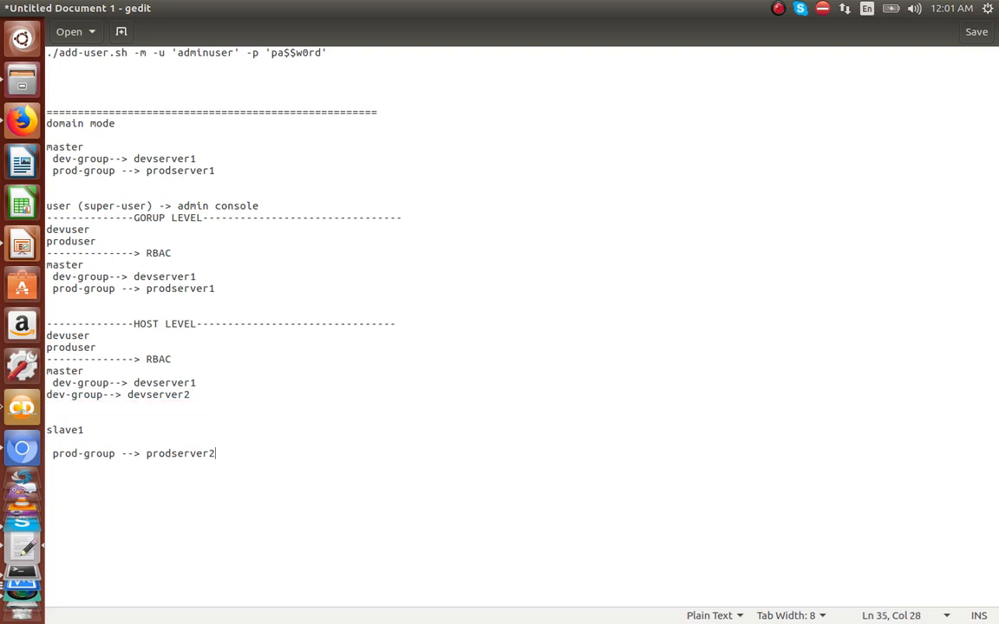
key("Return")
key("ctrl+v")
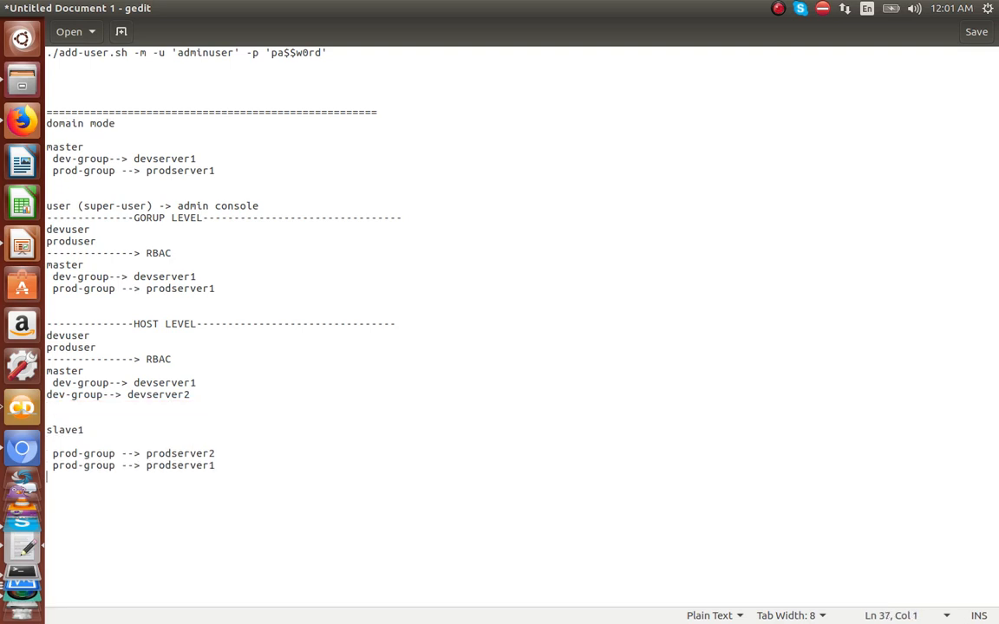
Step: Remove the repeated group labels and tab-indent devserver2 and prodserver1 under their groups
left_click(47, 395)
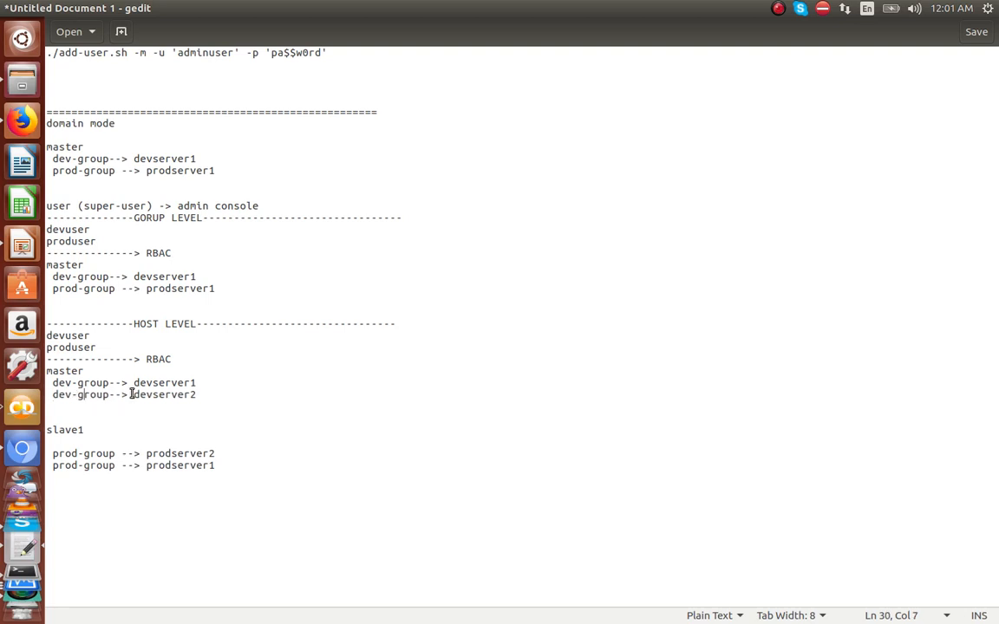
left_click_drag(132, 394, 58, 392)
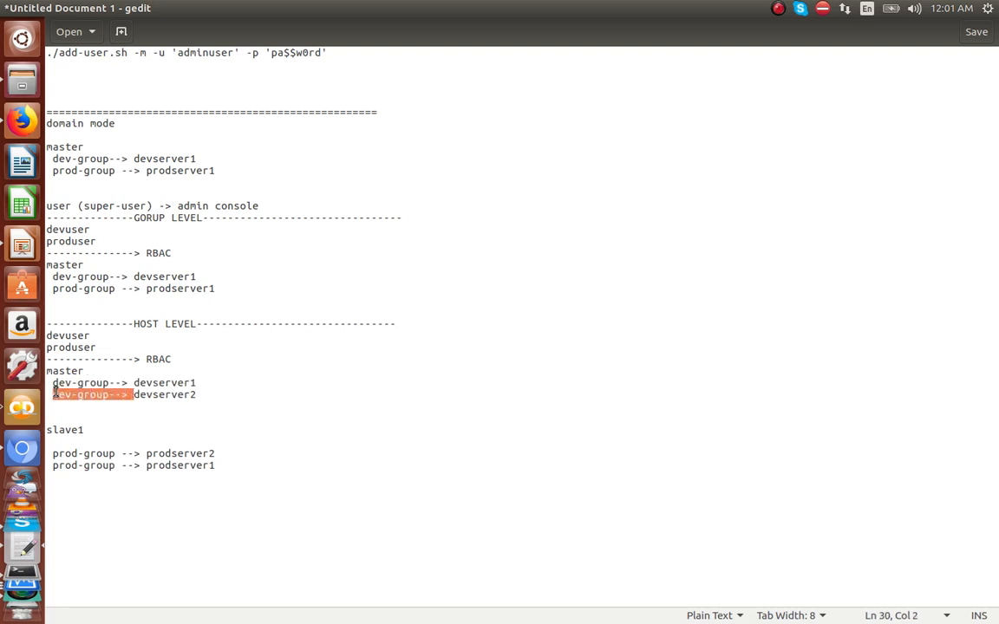
key("BackSpace")
key("BackSpace")
key("Tab")
key("Tab")
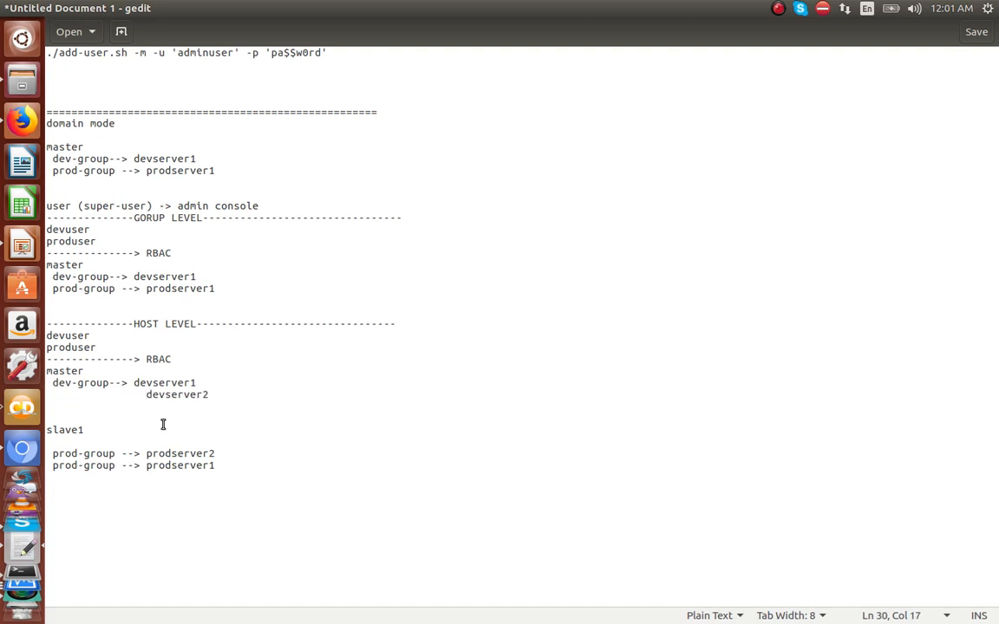
left_click_drag(140, 465, 53, 461)
key("BackSpace")
key("Tab")
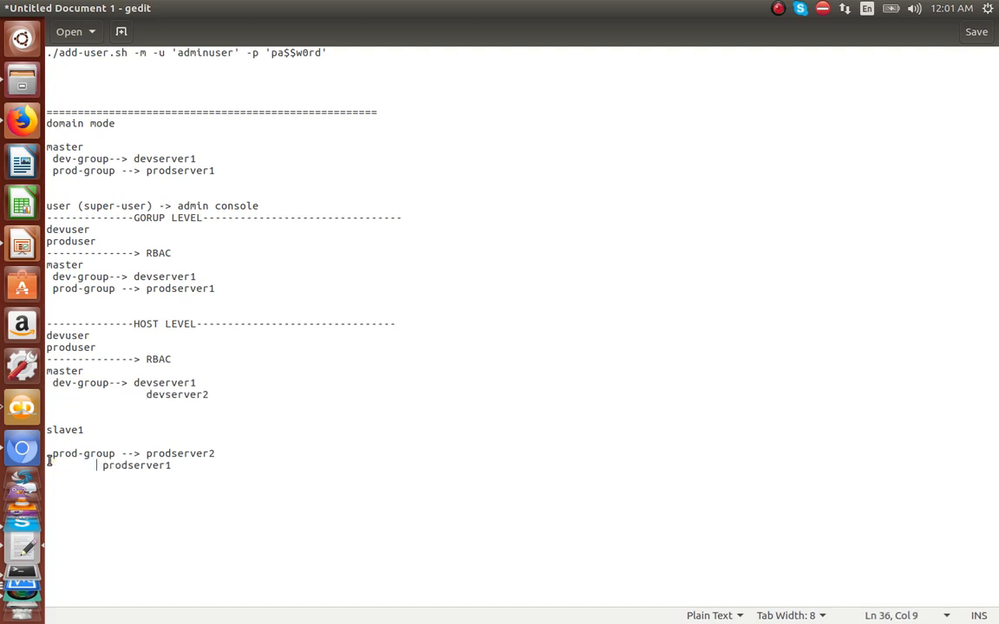
key("Tab")
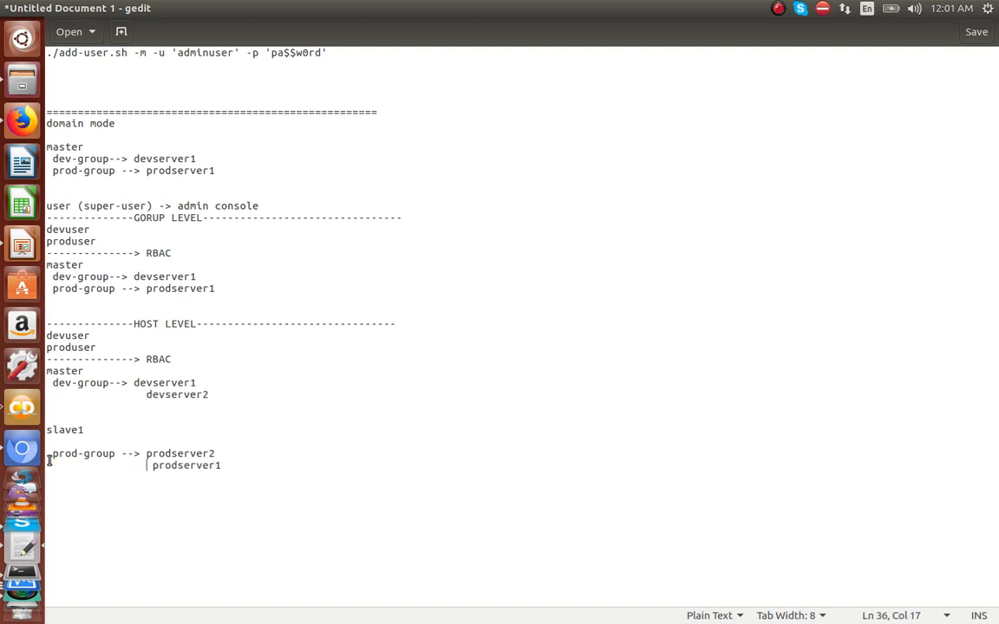
Step: Highlight devuser, produser, master, slave1, group names and the LEVEL headings while explaining the notes
double_click(84, 384)
double_click(90, 454)
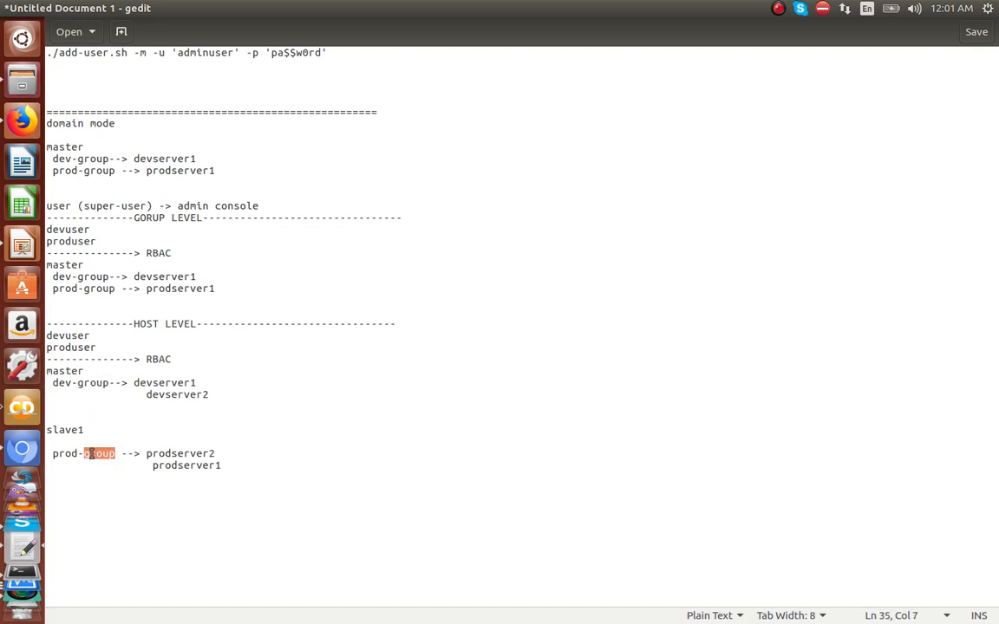
double_click(67, 335)
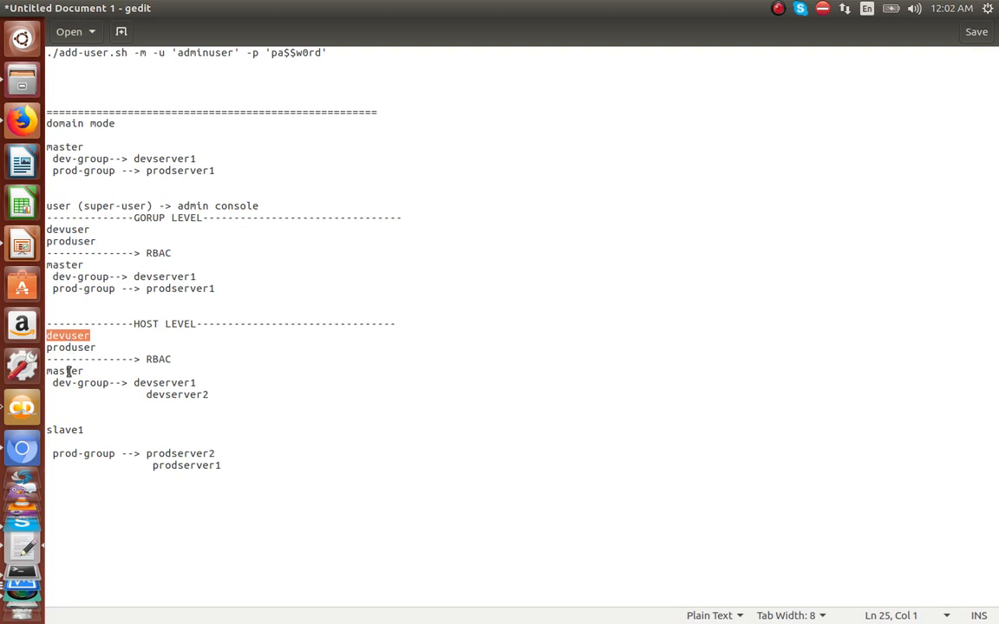
double_click(68, 372)
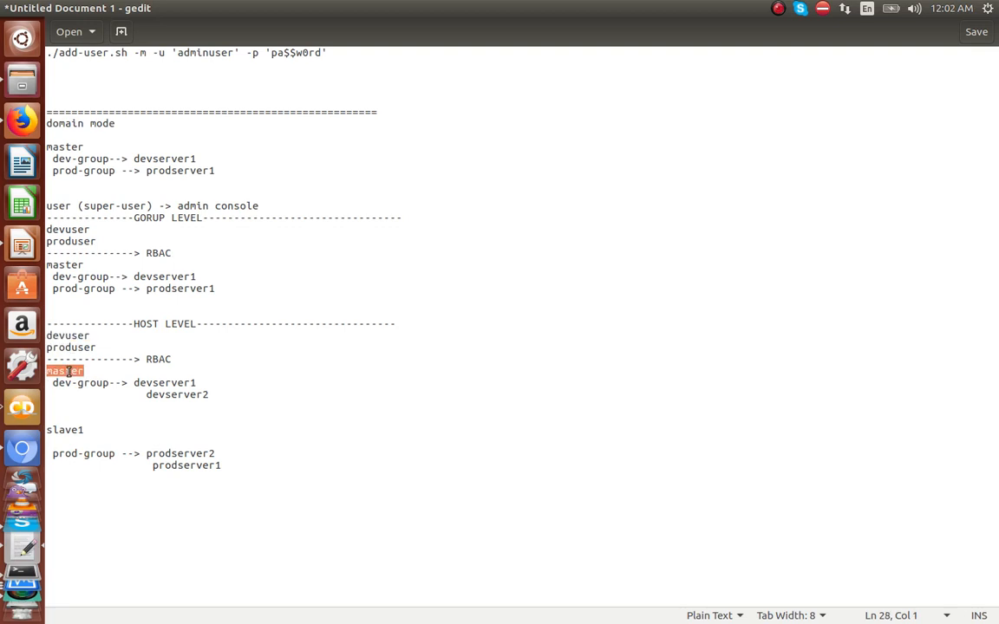
double_click(68, 336)
left_click(66, 372)
double_click(67, 372)
double_click(69, 382)
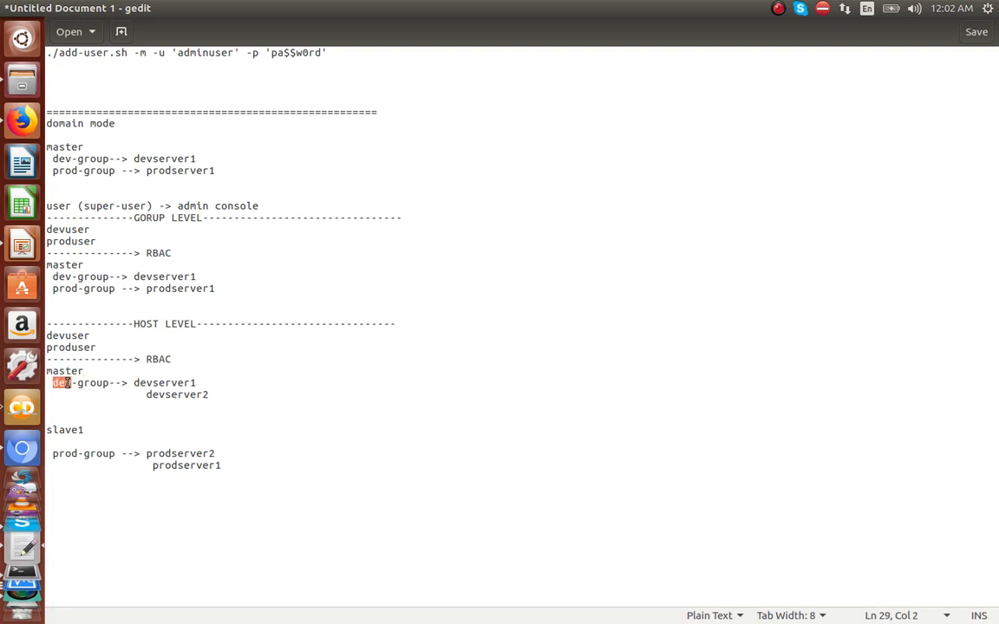
left_click_drag(112, 466, 67, 453)
left_click(67, 454)
double_click(70, 349)
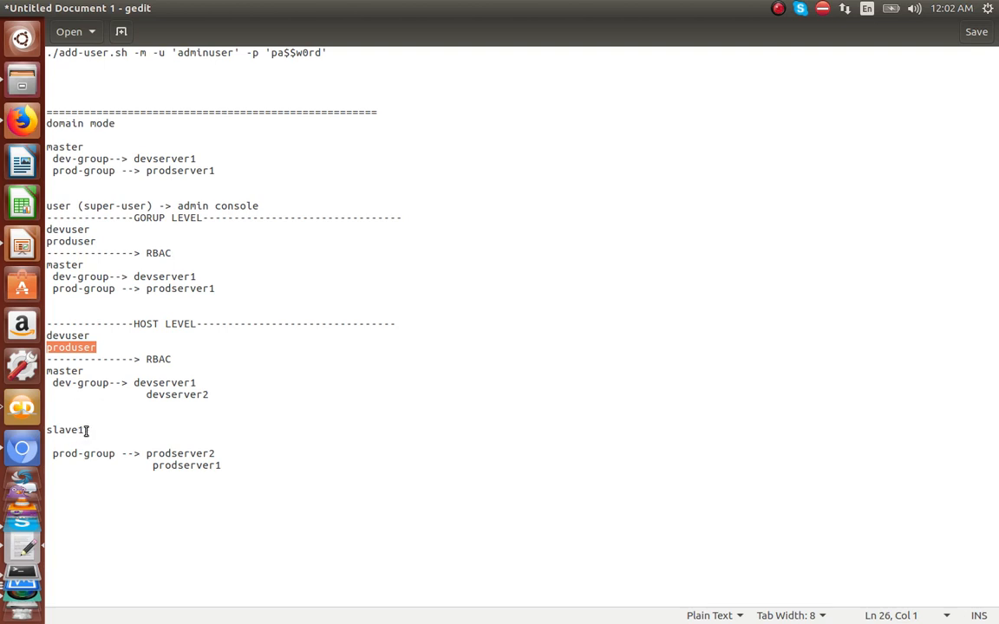
left_click_drag(85, 431, 44, 429)
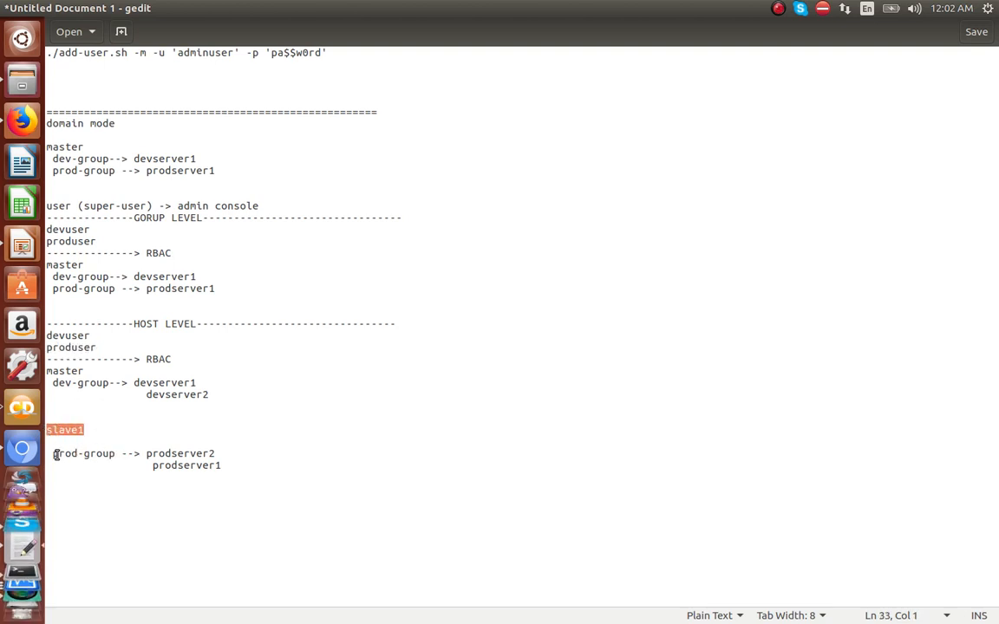
left_click_drag(56, 455, 101, 457)
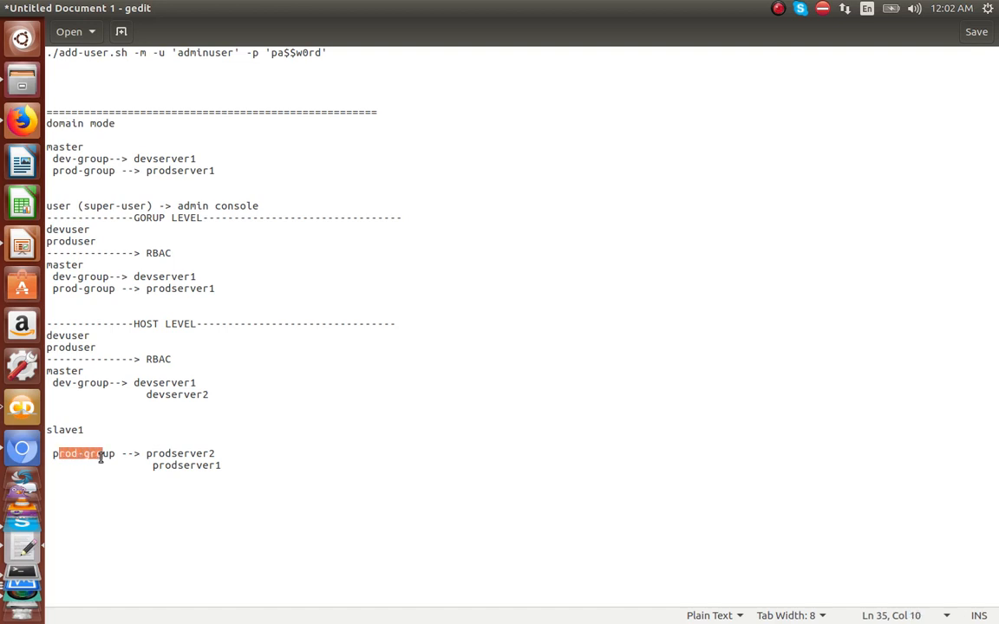
double_click(143, 324)
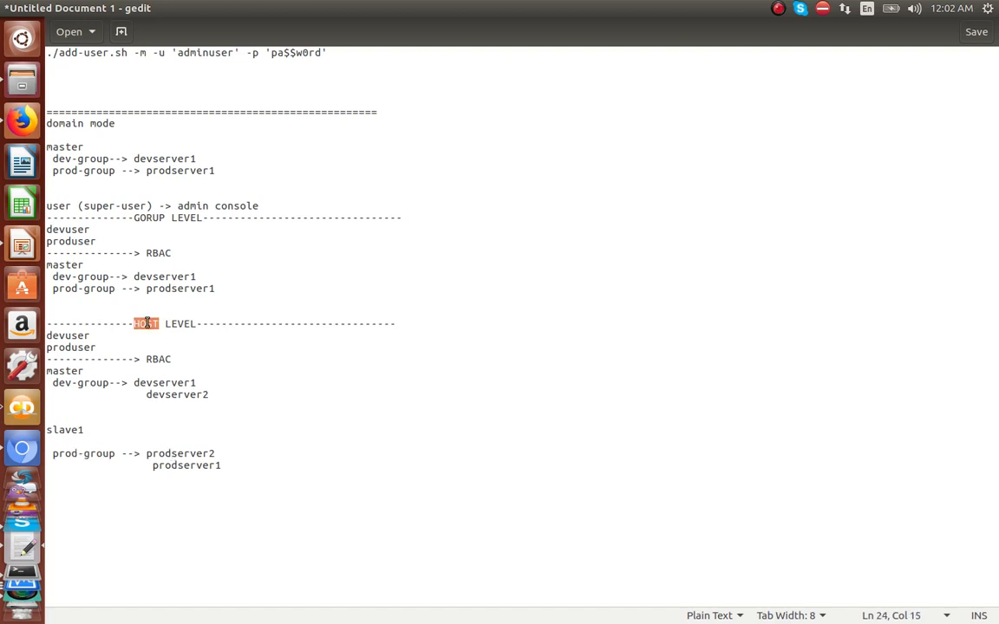
double_click(153, 217)
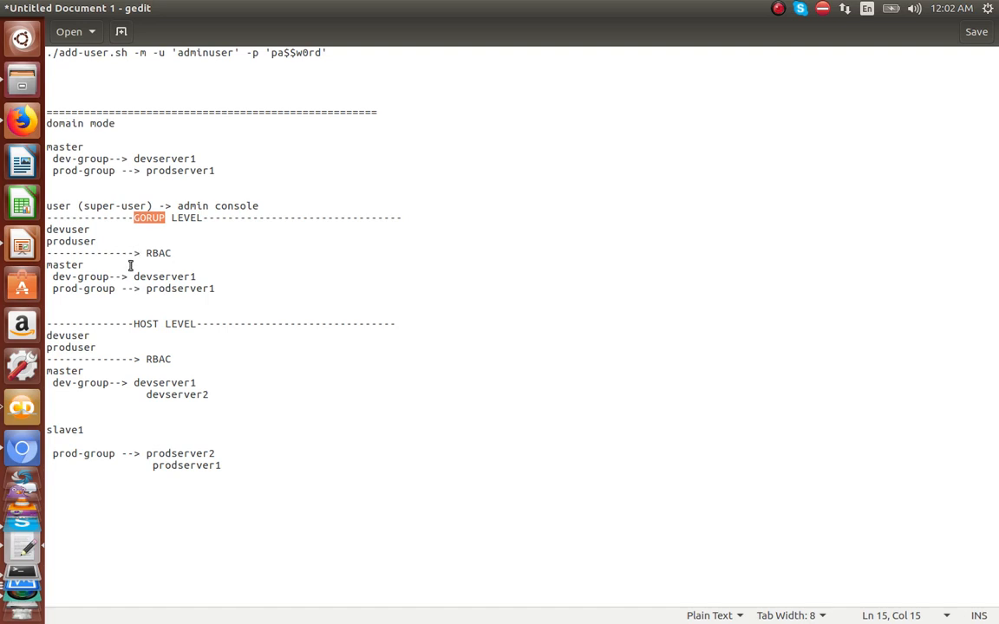
Step: Delete the blank lines so slave1 sits directly under master's devserver2
left_click(109, 419)
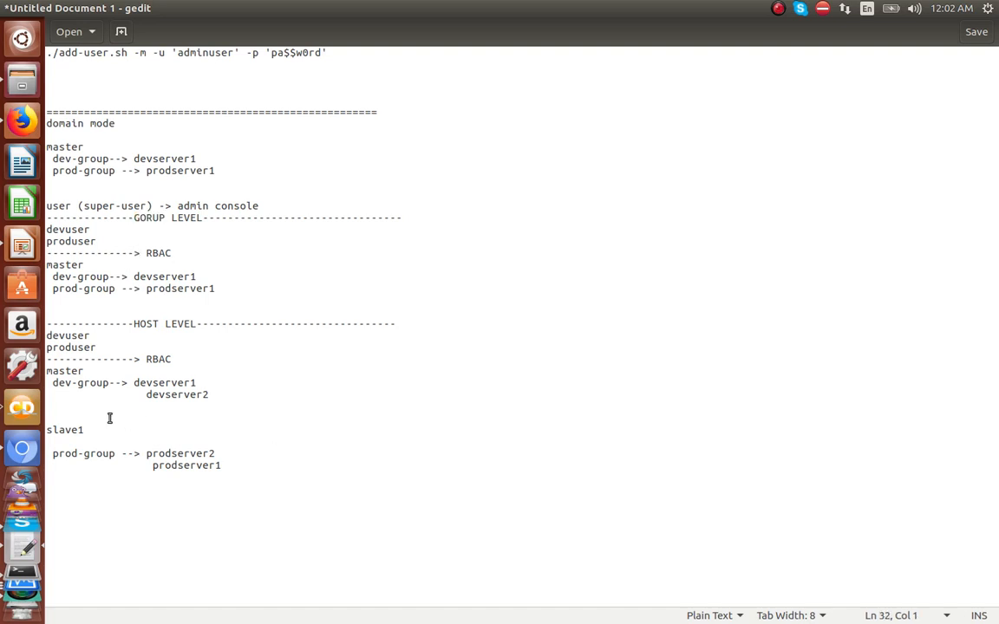
key("BackSpace")
key("BackSpace")
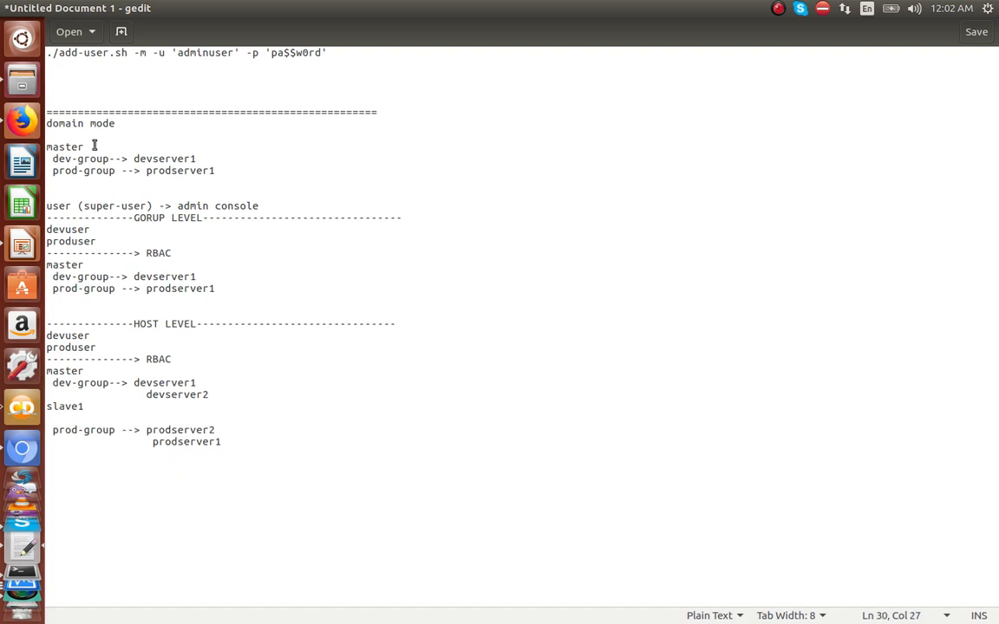
left_click(58, 230)
double_click(60, 230)
double_click(74, 242)
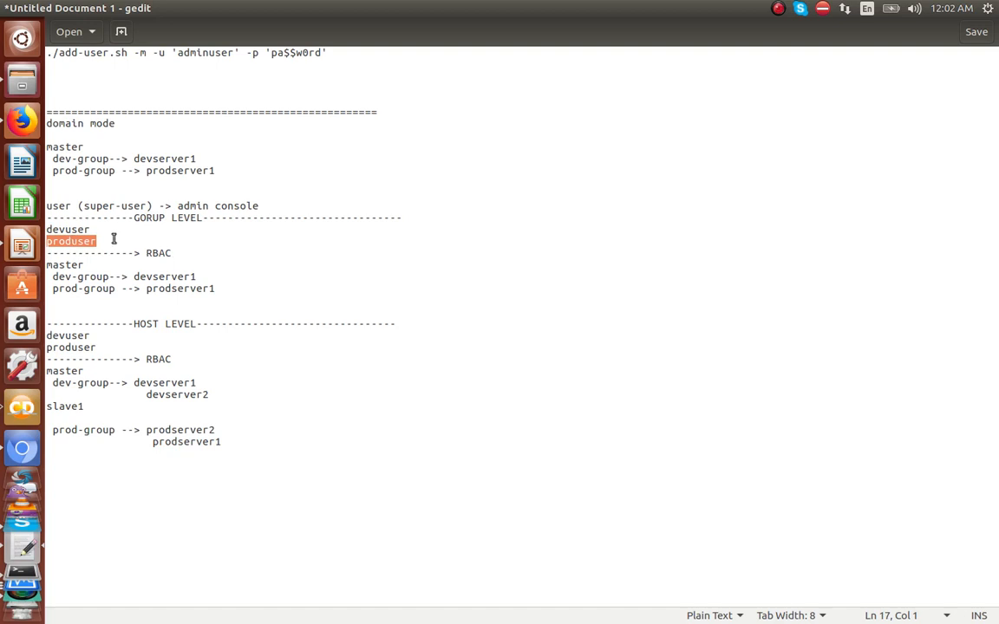
Step: Add adminuser on a new line below produser in the group-level user list
left_click(111, 243)
key("Return")
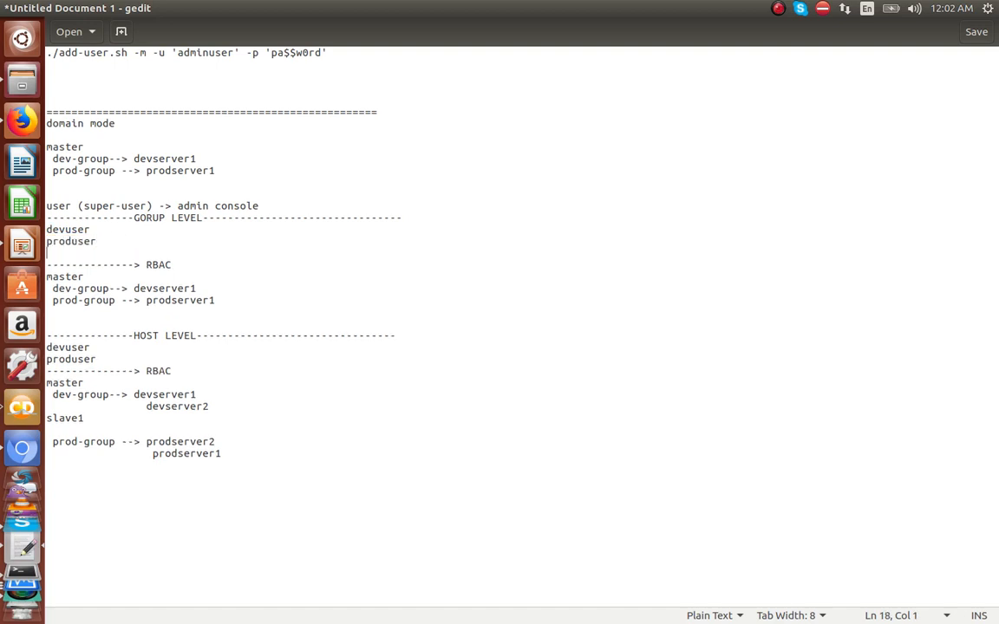
type("adminuser")
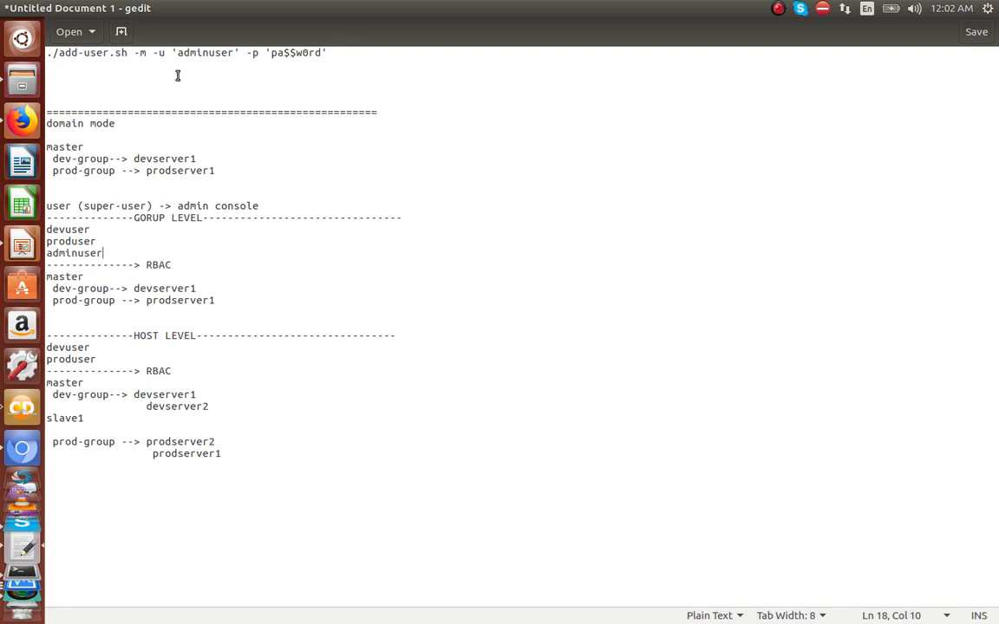
Step: Paste three copies of the add-user.sh command beneath the user list
double_click(198, 52)
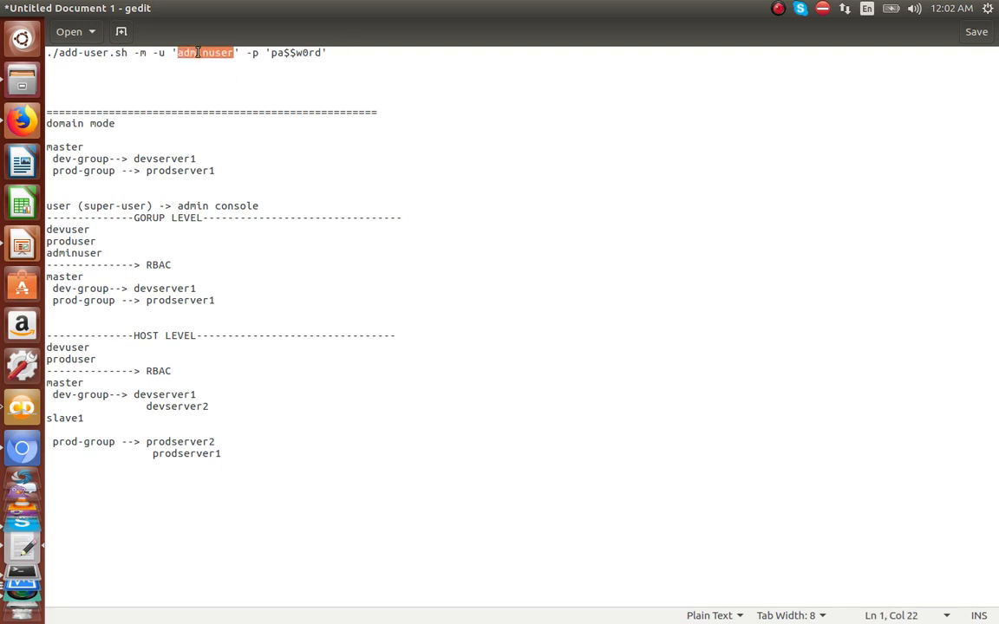
left_click_drag(339, 54, 7, 43)
key("ctrl+c")
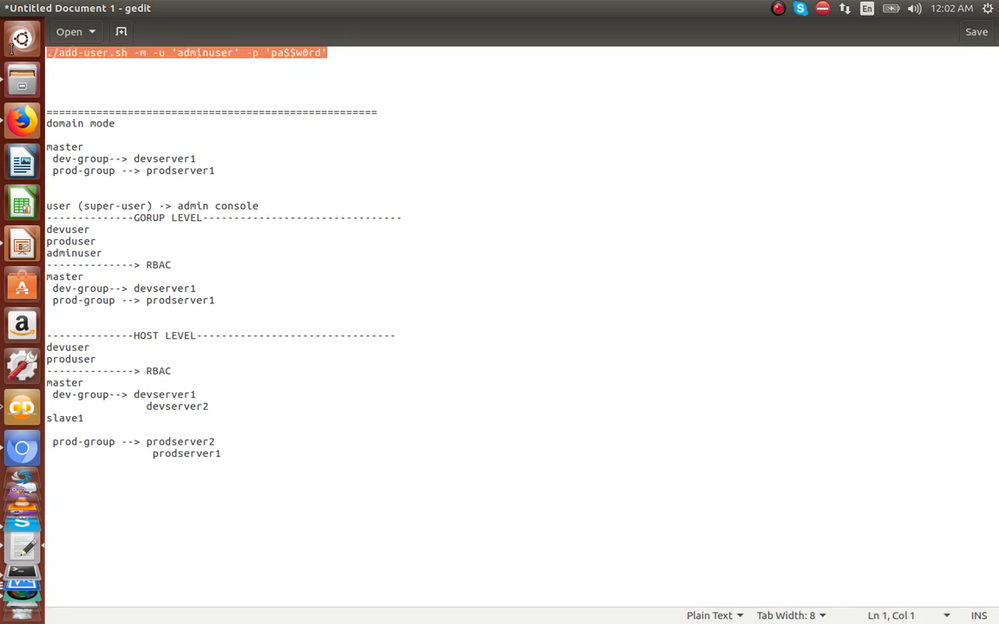
left_click(129, 257)
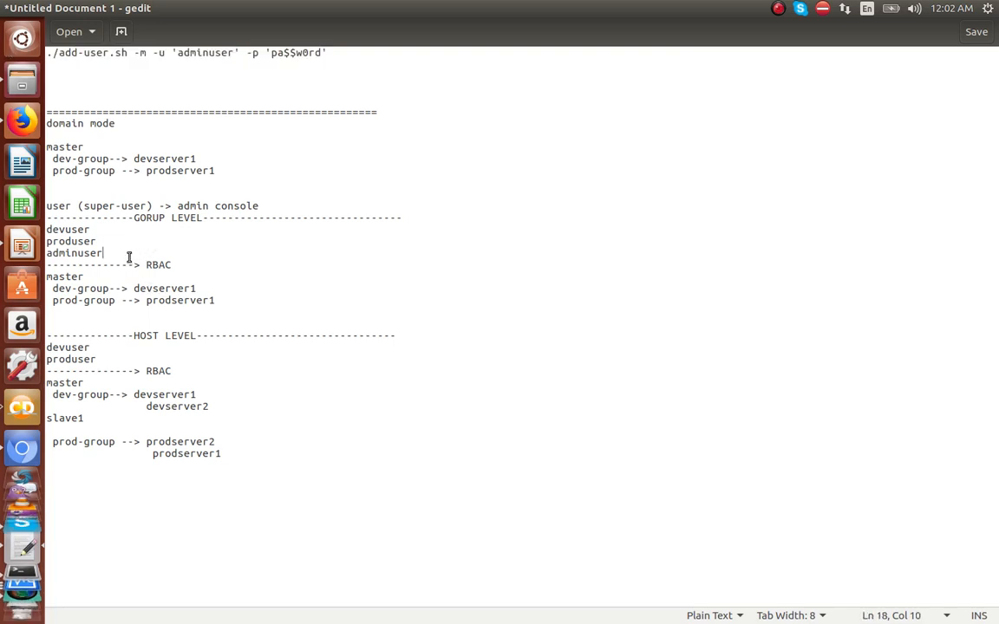
key("Return")
key("Return")
key("ctrl+v")
key("Return")
key("ctrl+v")
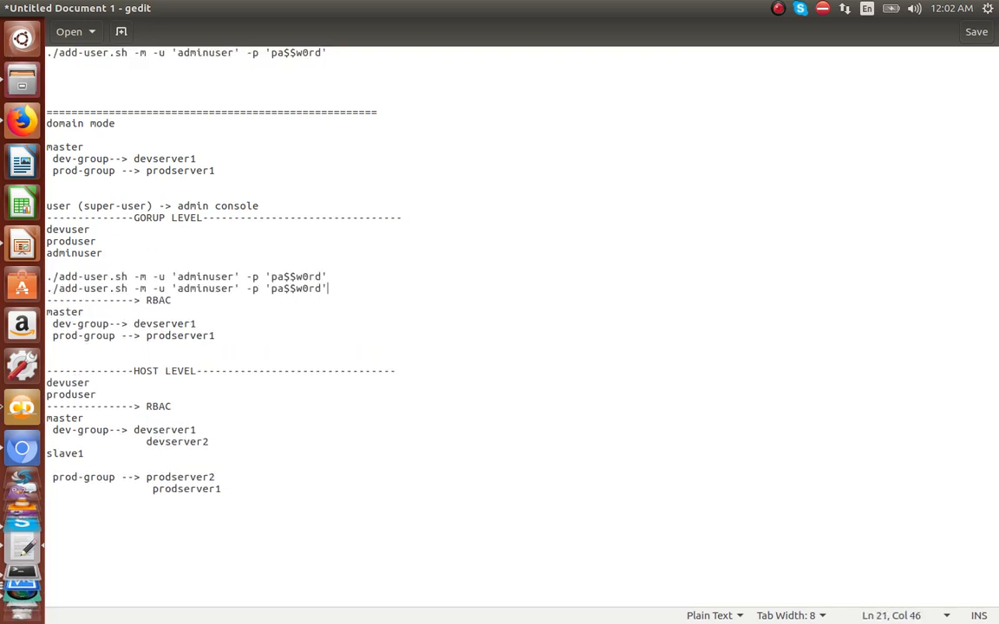
key("Return")
key("ctrl+v")
key("Return")
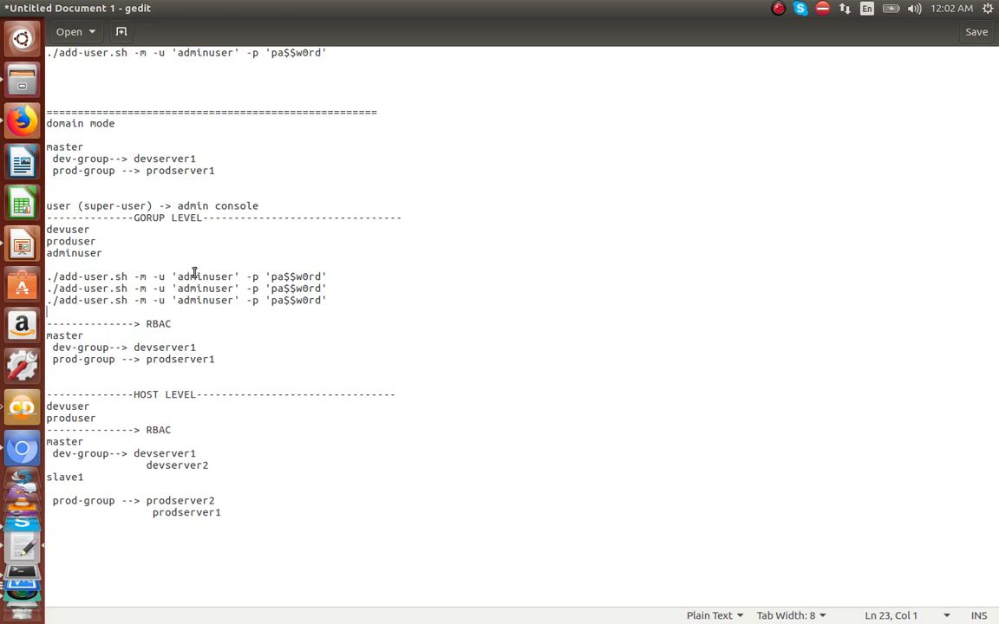
Step: Change the usernames in the first two commands to devuser and produser
double_click(195, 276)
type("devuser")
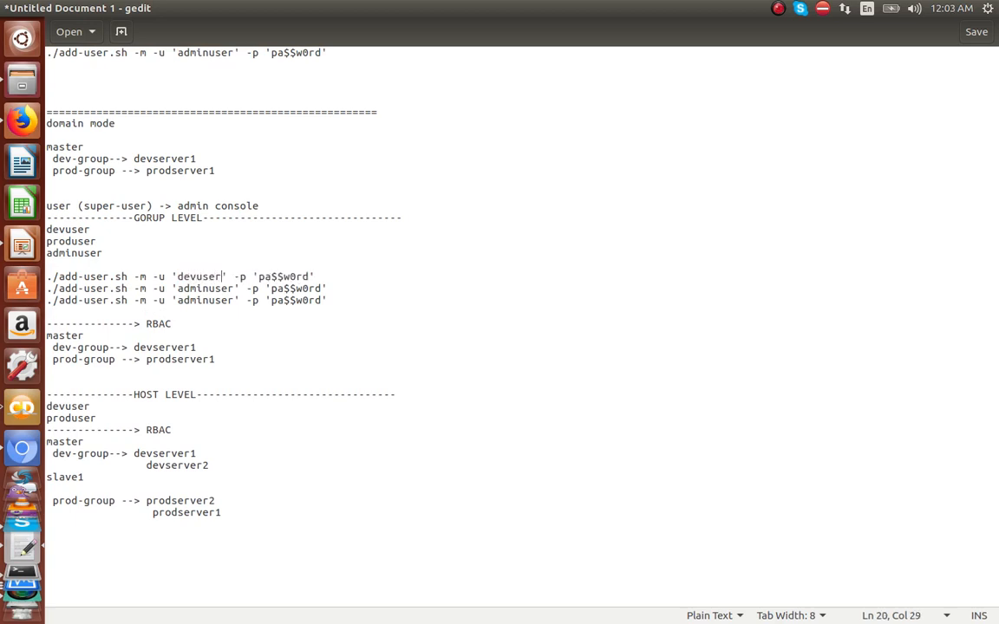
double_click(219, 287)
type("produser")
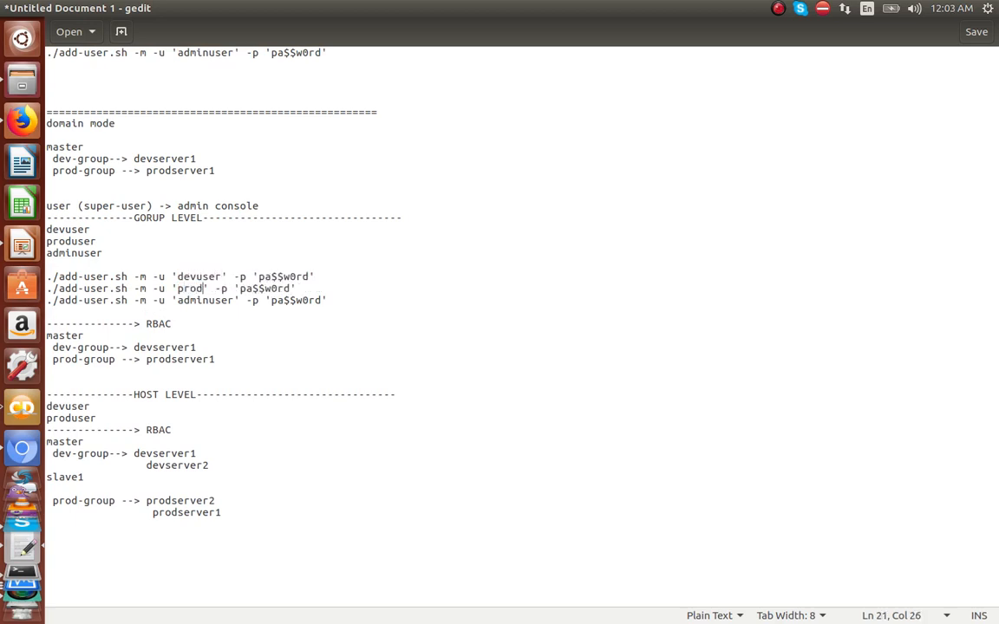
double_click(219, 301)
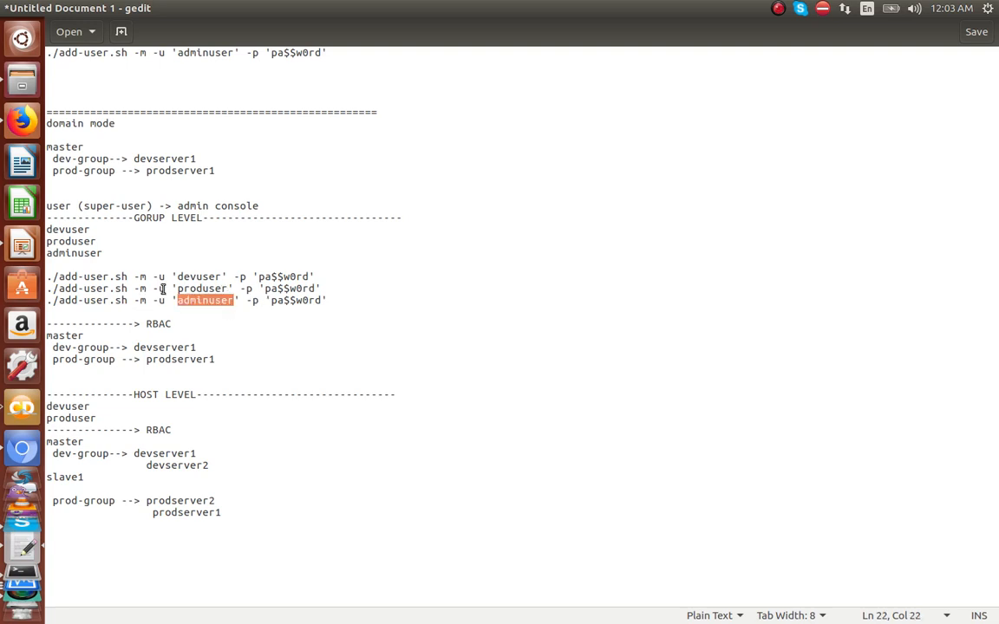
double_click(186, 276)
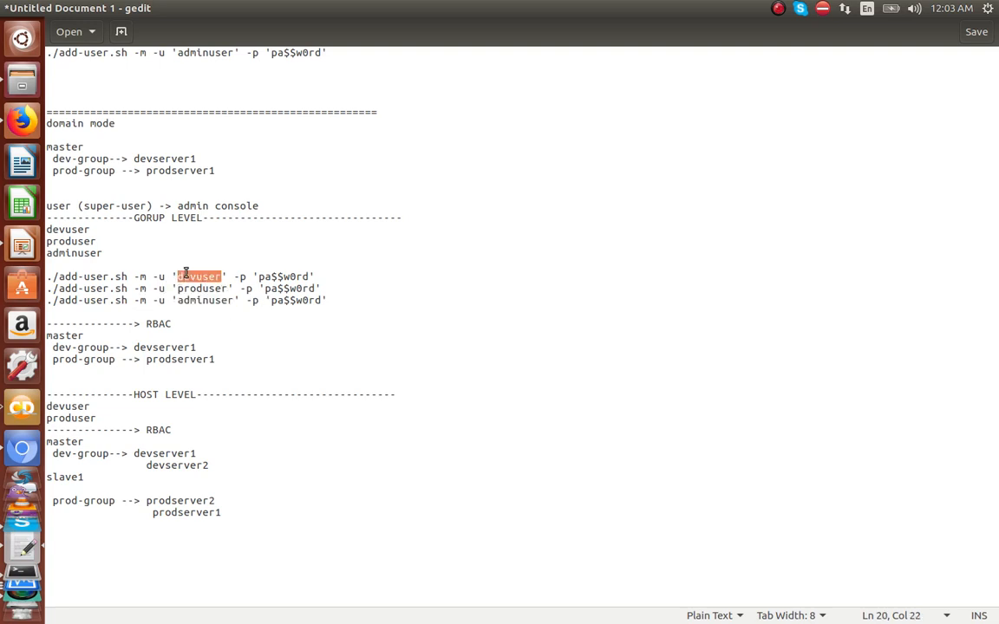
Step: Highlight the master, dev-group and RBAC entries in the group-level RBAC notes
double_click(75, 336)
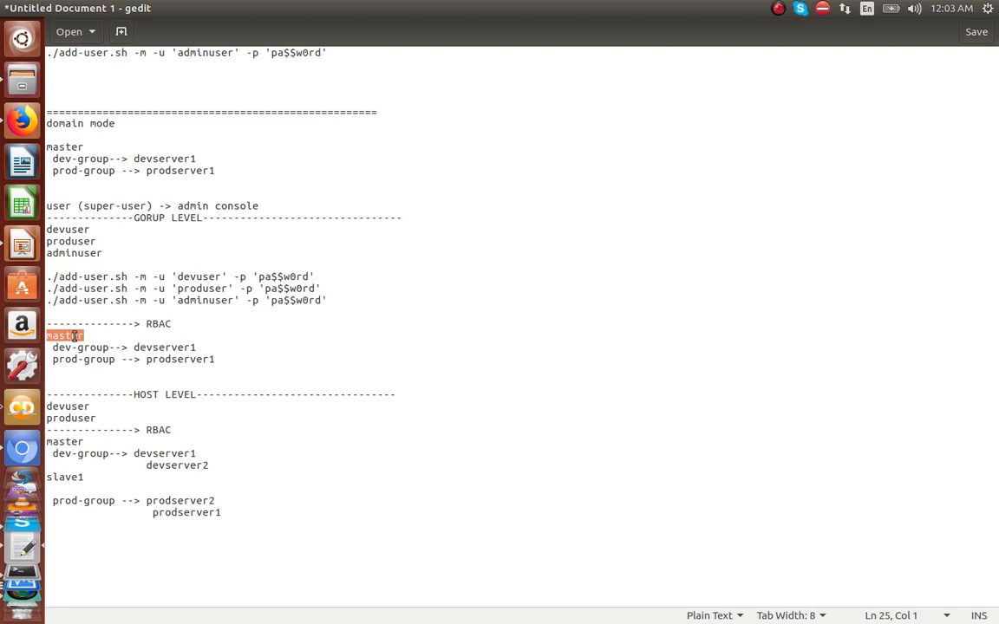
left_click(86, 347)
left_click(89, 359)
left_click(160, 365)
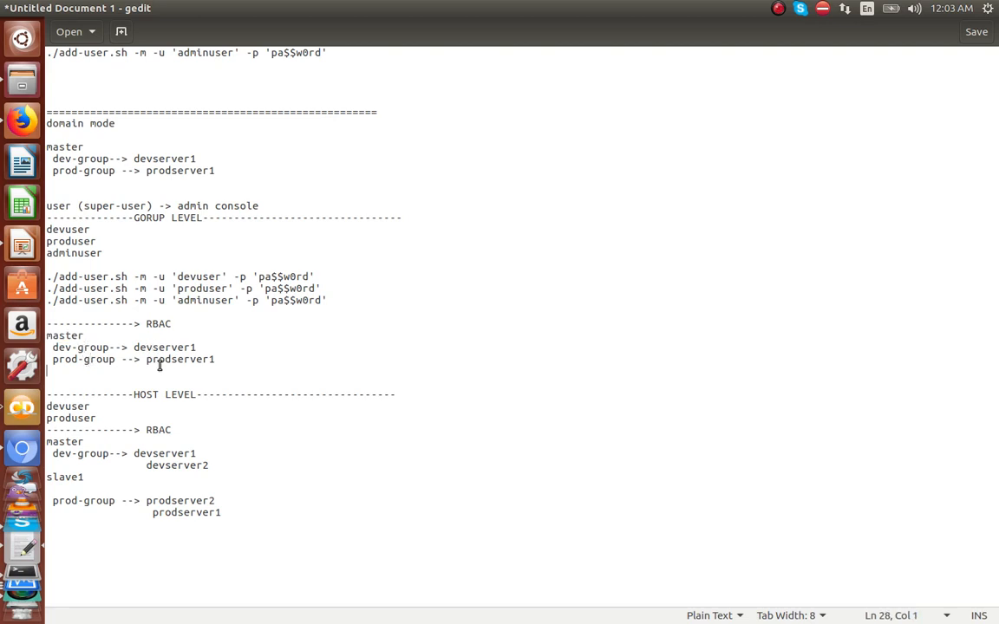
left_click(150, 324)
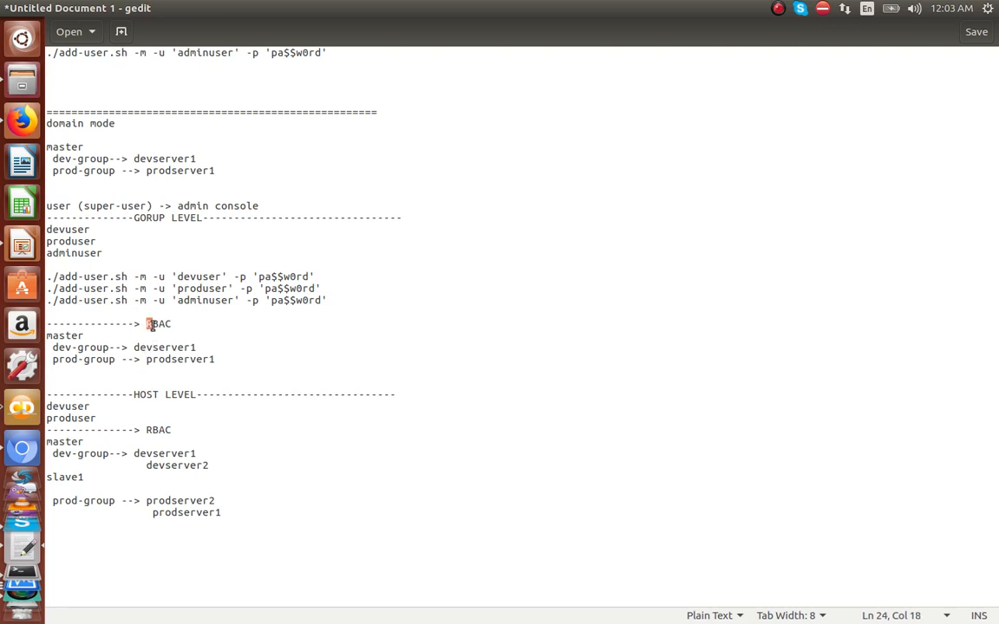
left_click_drag(148, 324, 173, 324)
double_click(199, 278)
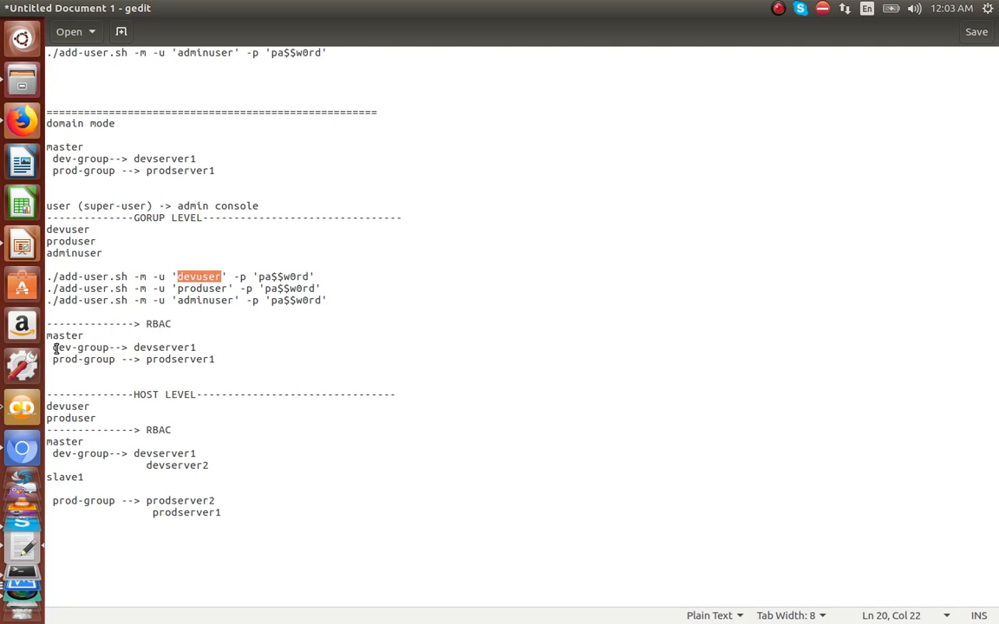
left_click_drag(53, 347, 108, 347)
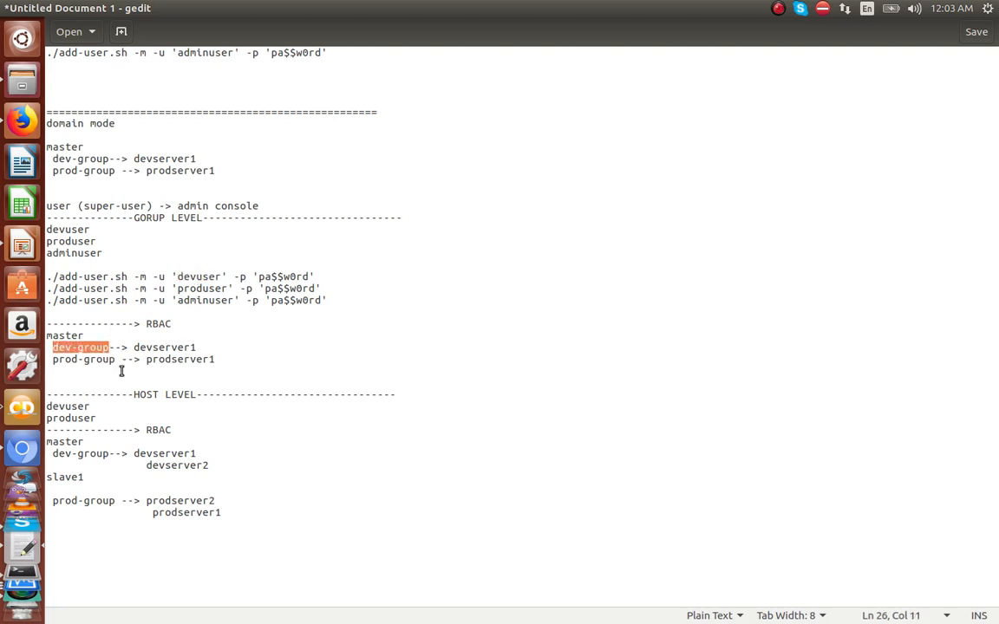
Step: Add a 'userDefined Roles' line below the prod-group entry
left_click(121, 370)
key("Return")
type("hy")
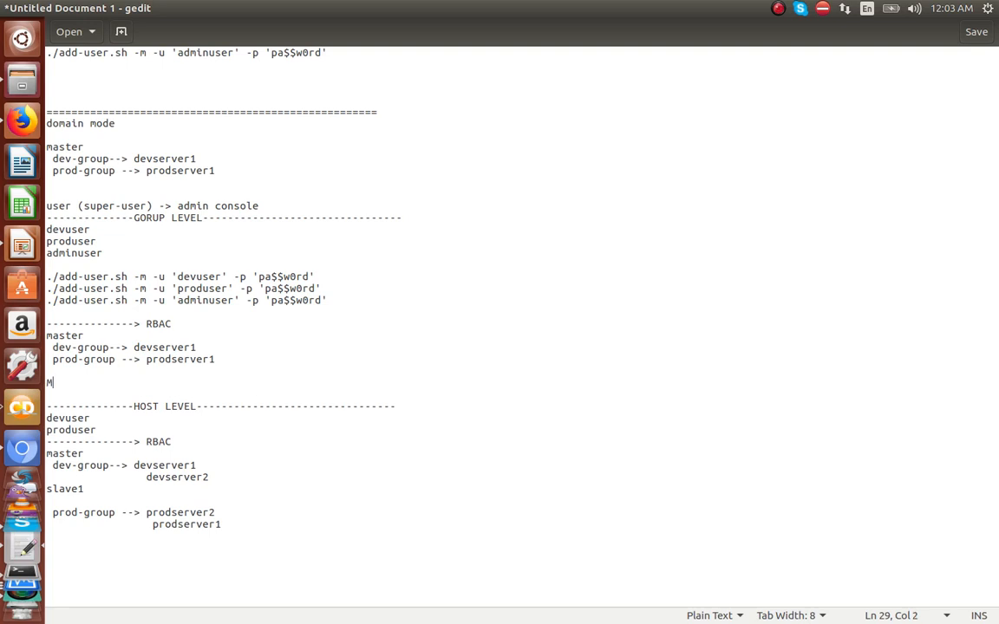
key("BackSpace")
key("BackSpace")
type("userDefined Roles")
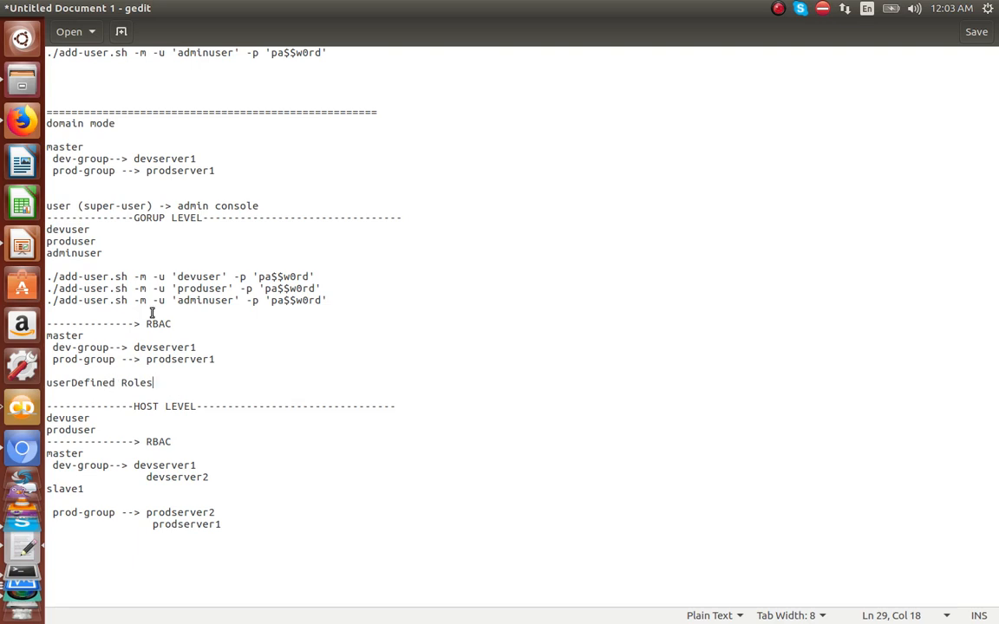
double_click(200, 277)
left_click(142, 383)
double_click(160, 220)
mouse_move(555, 607)
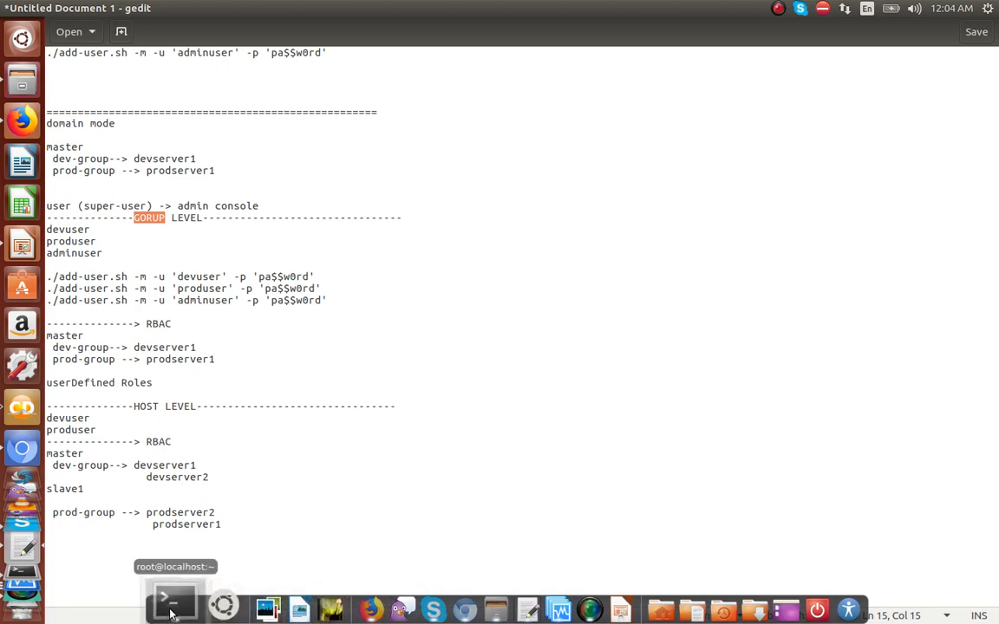
Step: Unzip wildfly-12.0.0.Final.zip in /opt
left_click(187, 607)
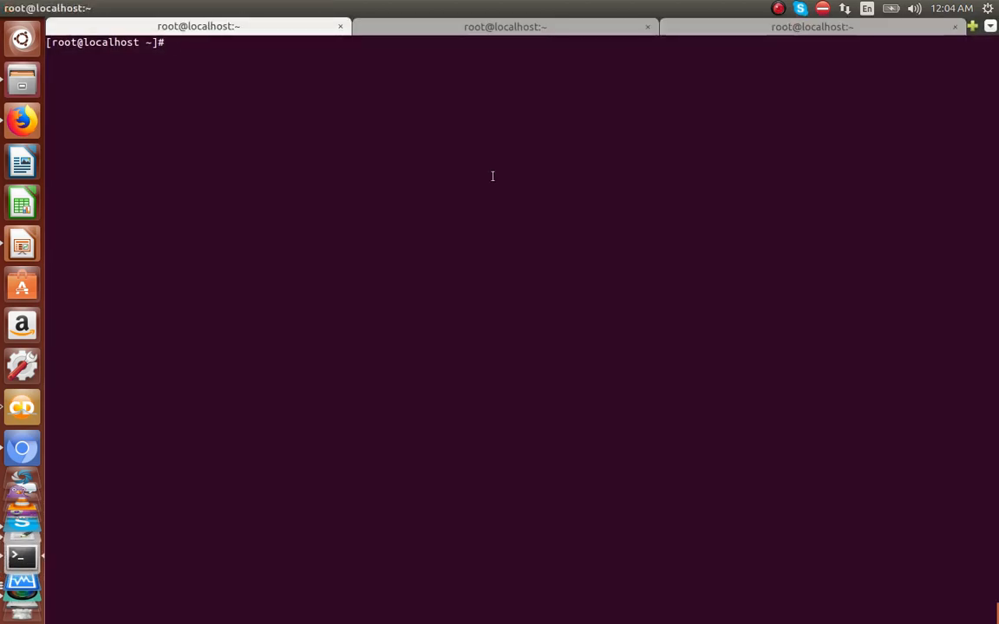
key("Return")
key("Return")
type("cd /opt/")
key("Return")
type("l")
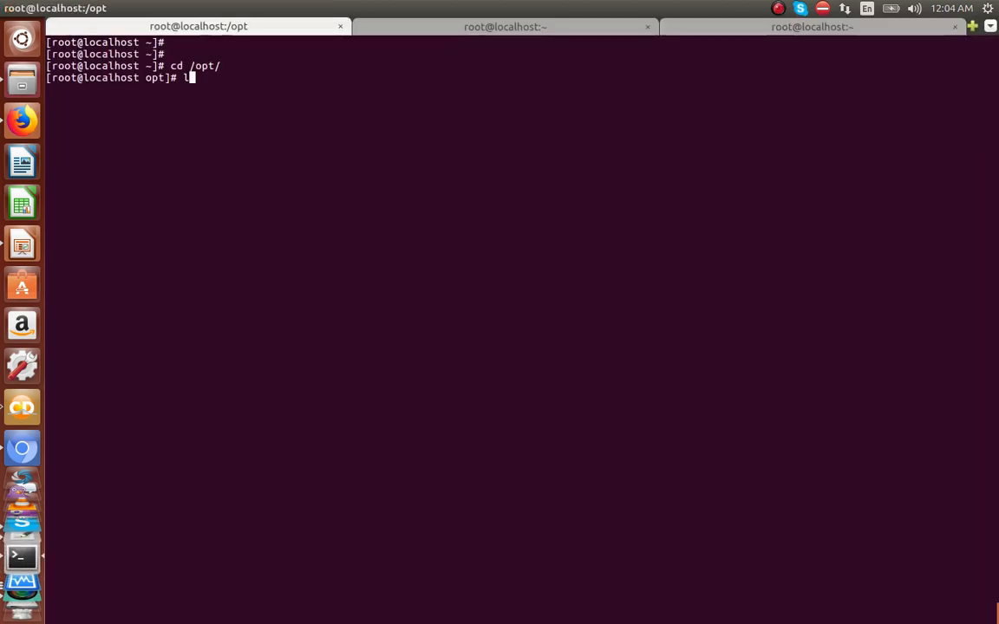
type("s")
key("Return")
type("ll")
key("Return")
type("unzip")
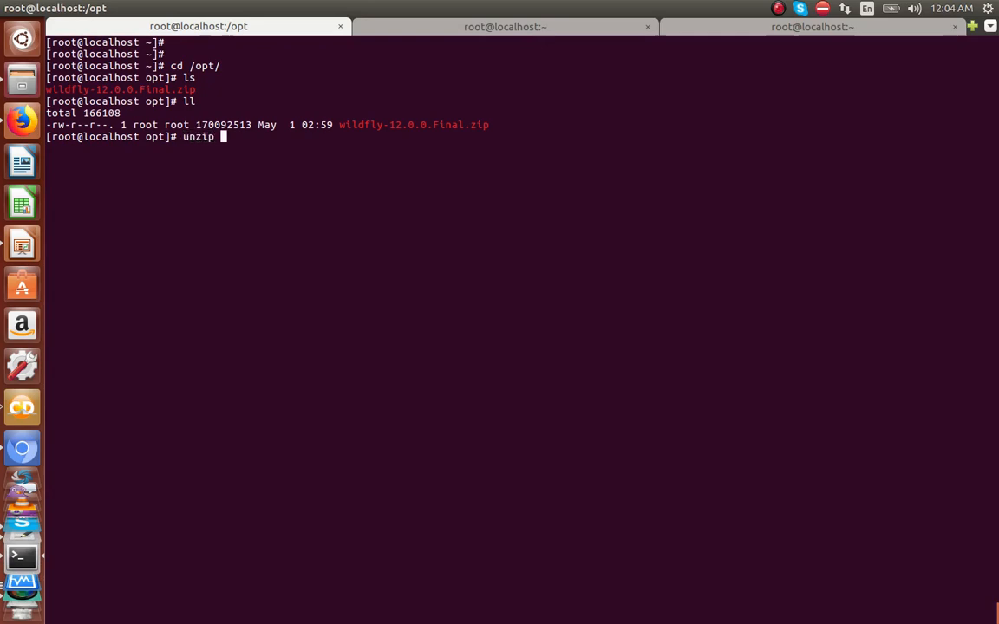
key("Tab")
key("Return")
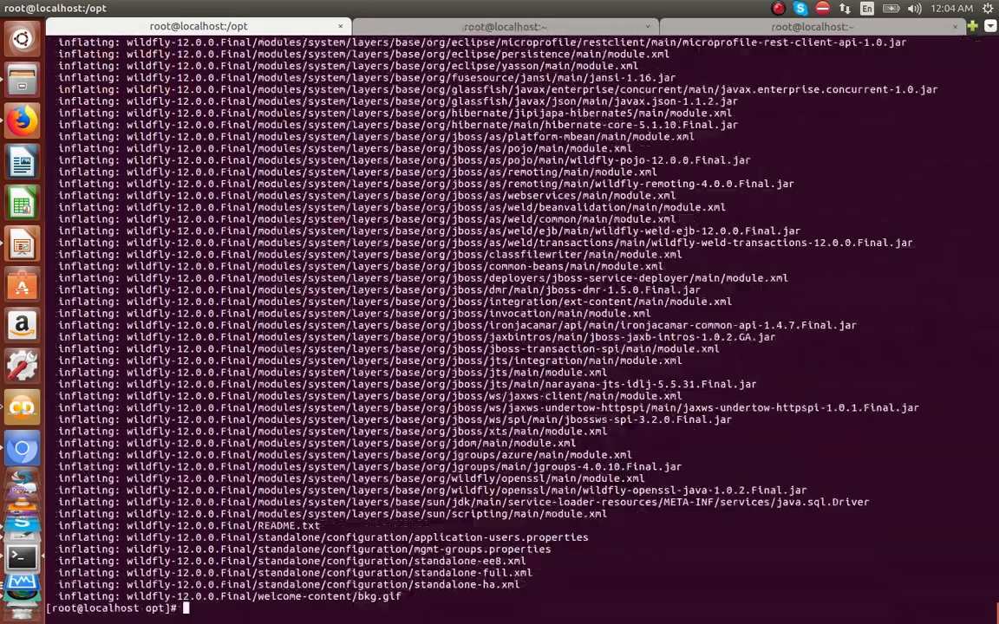
Step: Apply 775 permissions recursively to the wildfly-12.0.0.Final folder
key("ctrl+l")
type("ll")
key("Return")
type("chmod ")
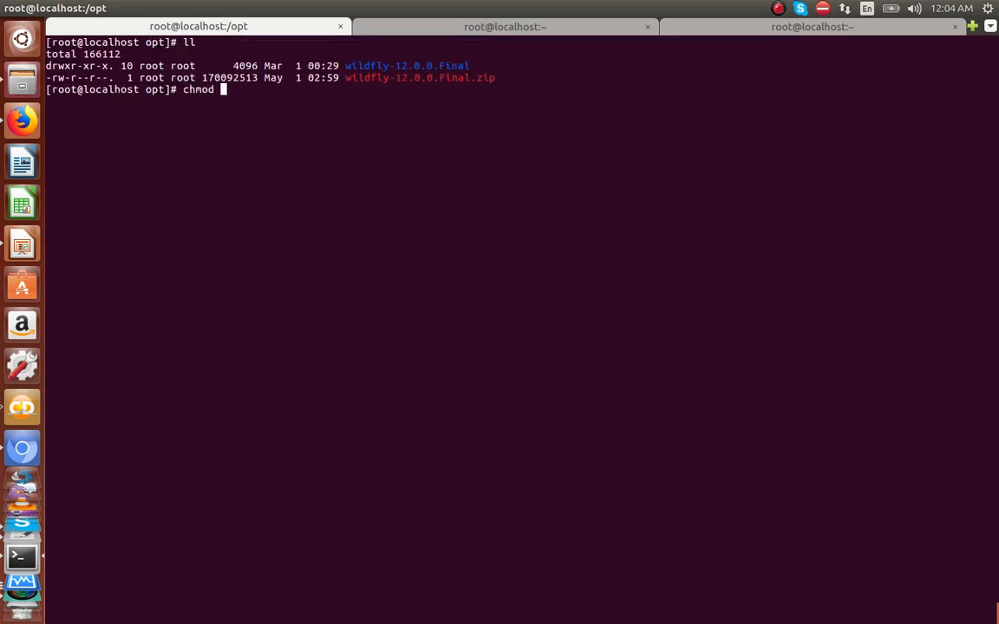
type("775 -R w")
key("Tab")
key("Return")
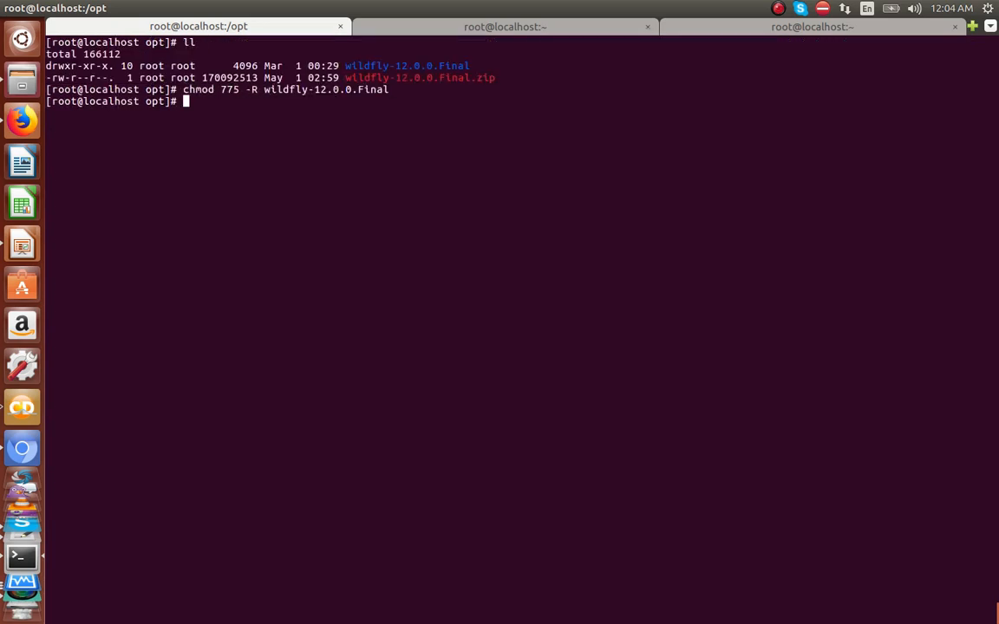
Step: Enter the WildFly bin folder and list its scripts
type("cd wi")
key("Tab")
key("Return")
type("cd b")
key("Tab")
key("Return")
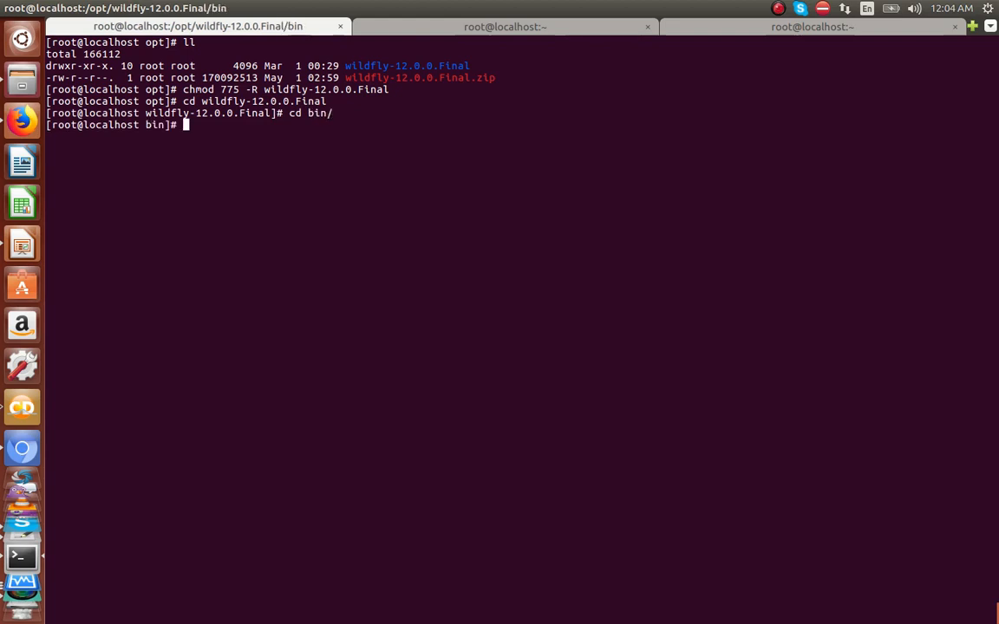
type("ls")
key("Return")
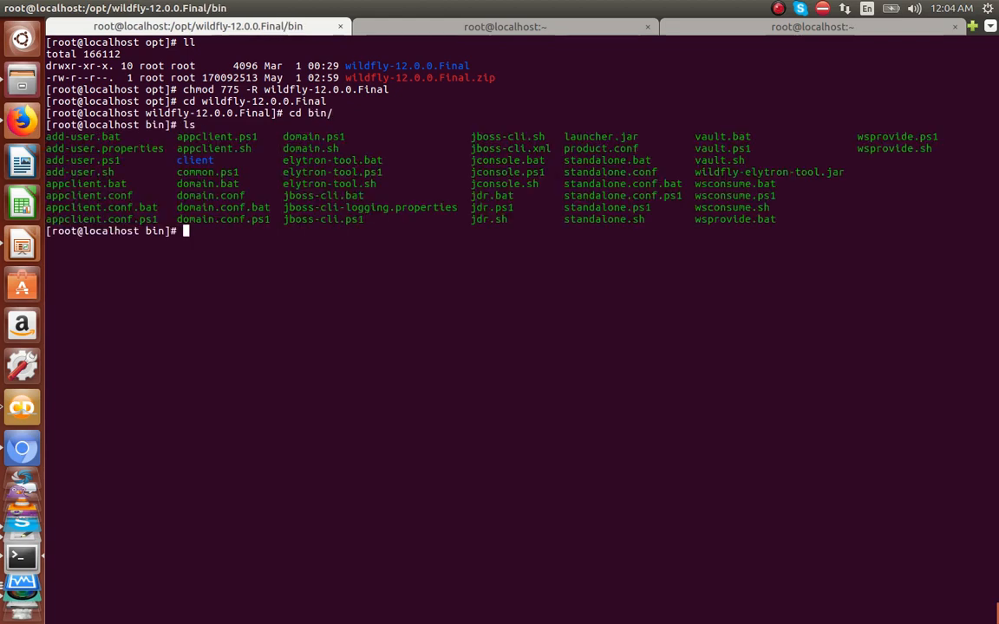
type("./domain.sh")
key("ctrl+c")
Step: Move into domain/configuration and list its files in detail
type("cd ../")
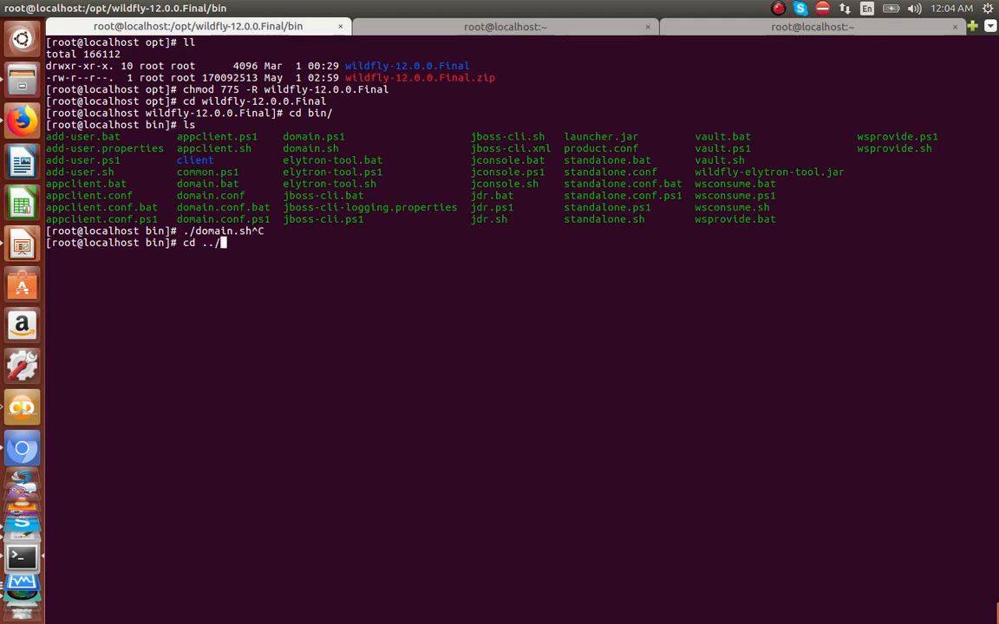
type("domain/")
key("Return")
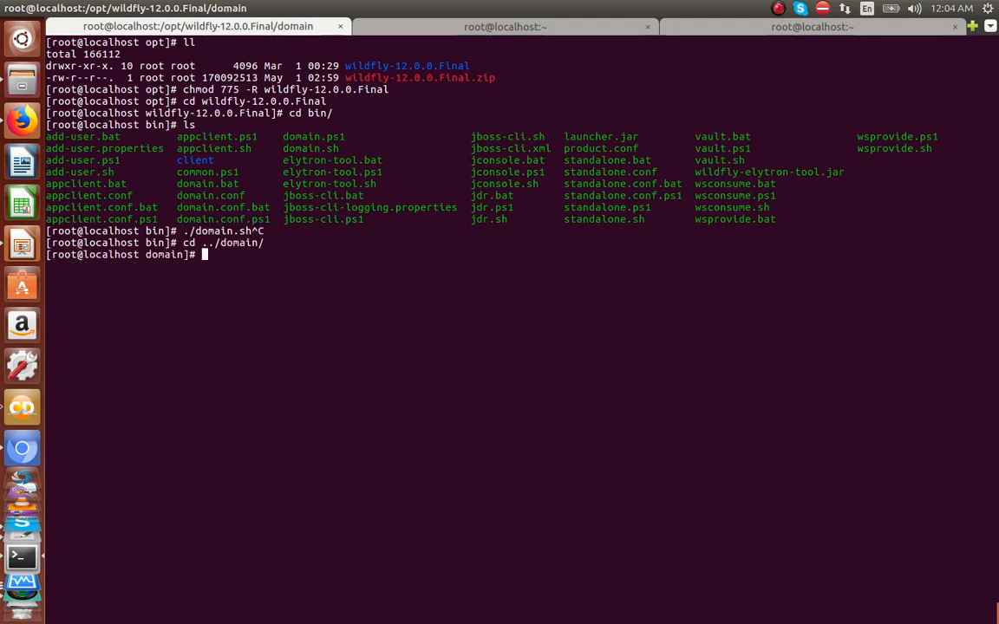
type("cd configuration/")
key("Return")
type("ll")
key("Return")
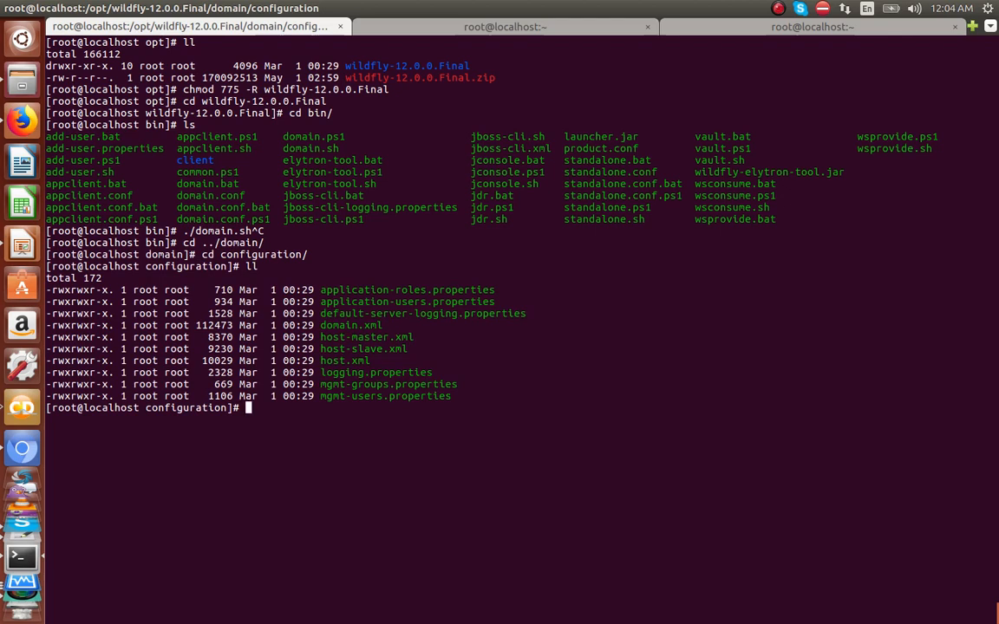
Step: Replace 127.0.0.1 with 192.168.56.101 in all XML files using sed
type("sed -i 's/12")
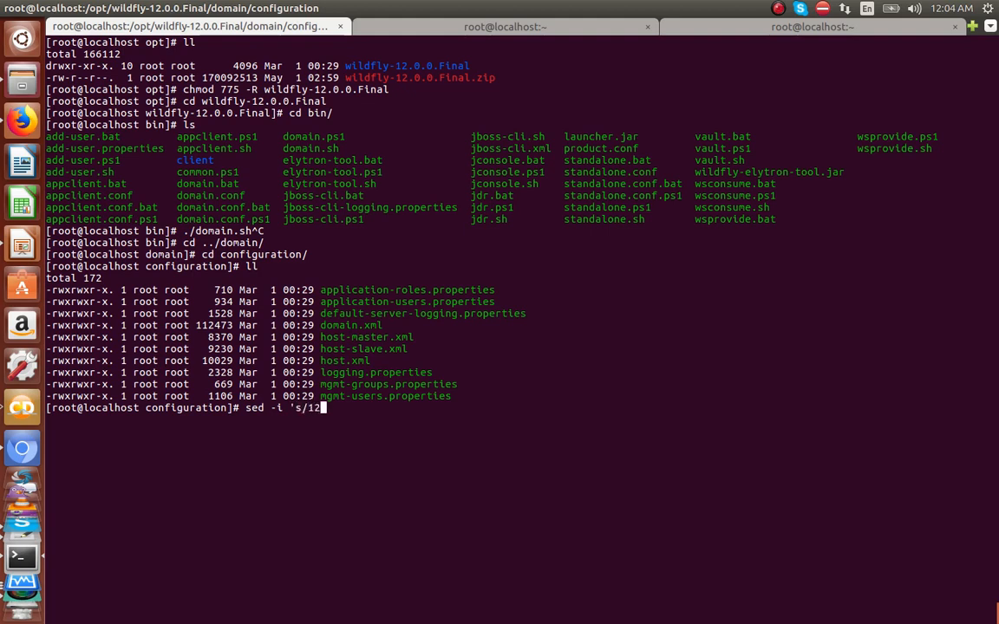
type("7.0.0.1/192.168.56.101/")
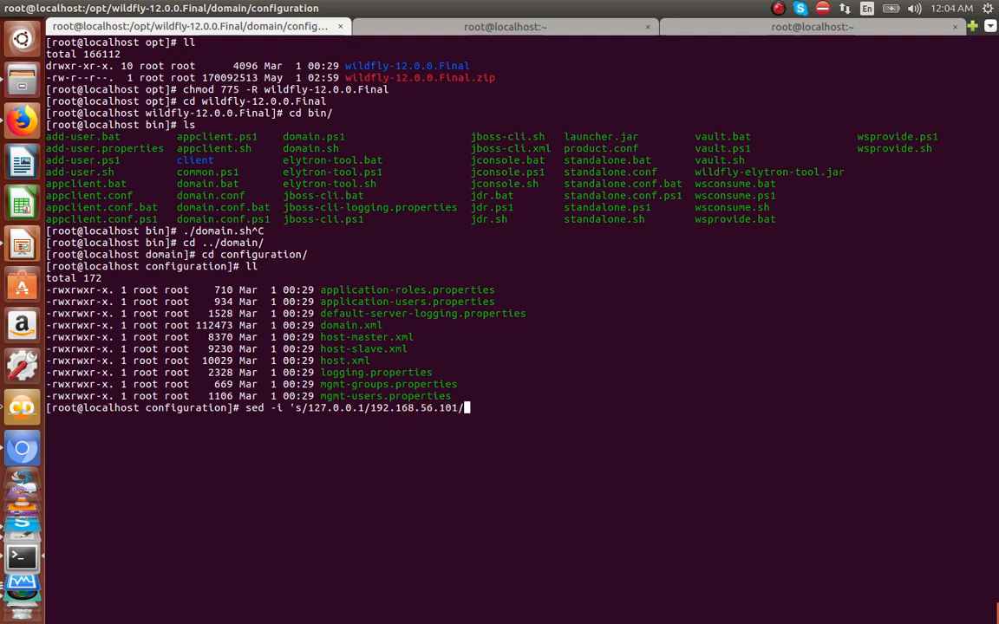
type("g' *.xml")
key("Return")
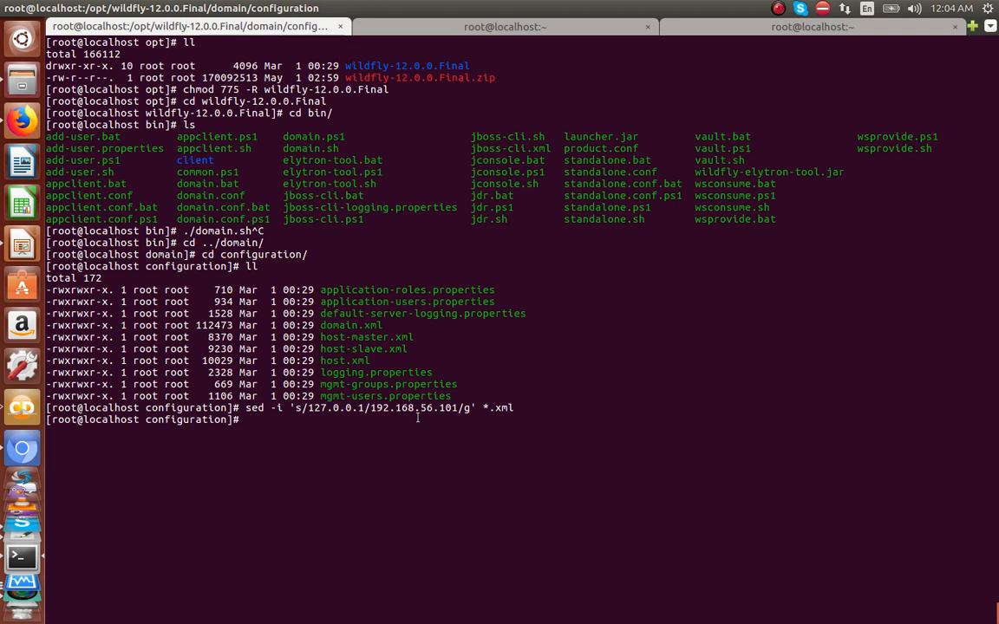
double_click(417, 409)
left_click(427, 411)
Step: Start WildFly in domain mode with ./domain.sh from the bin folder
type("cd ../../")
key("Return")
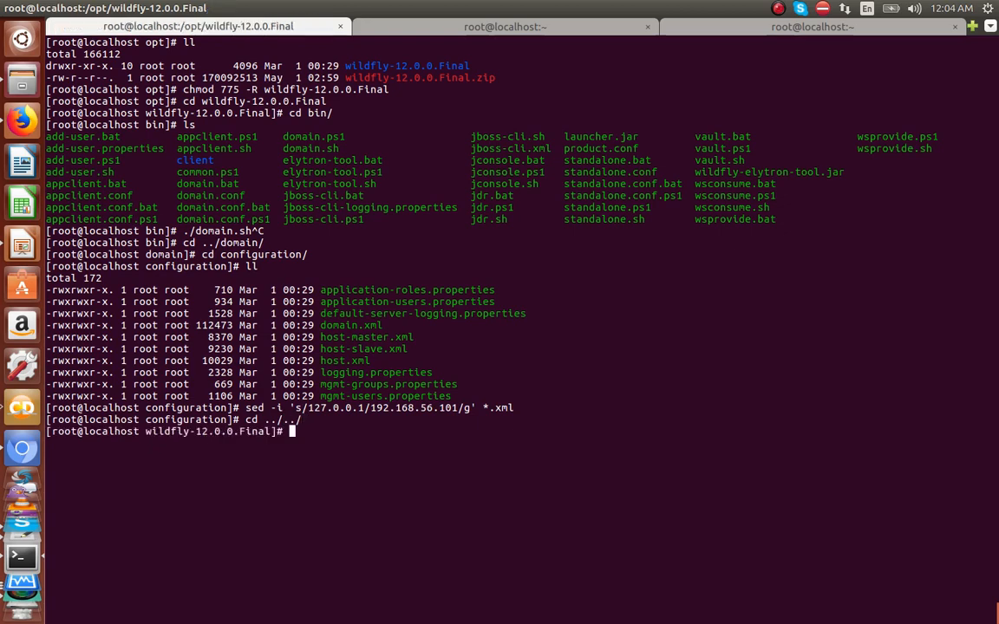
type("cd bi")
key("Tab")
key("Return")
type("./domai")
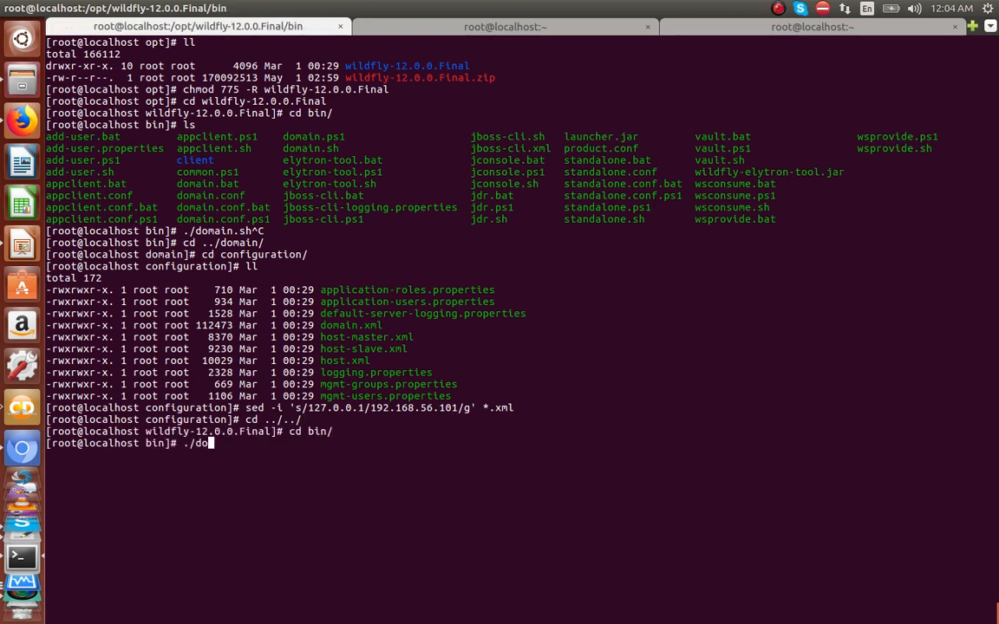
type("n.sh")
key("Return")
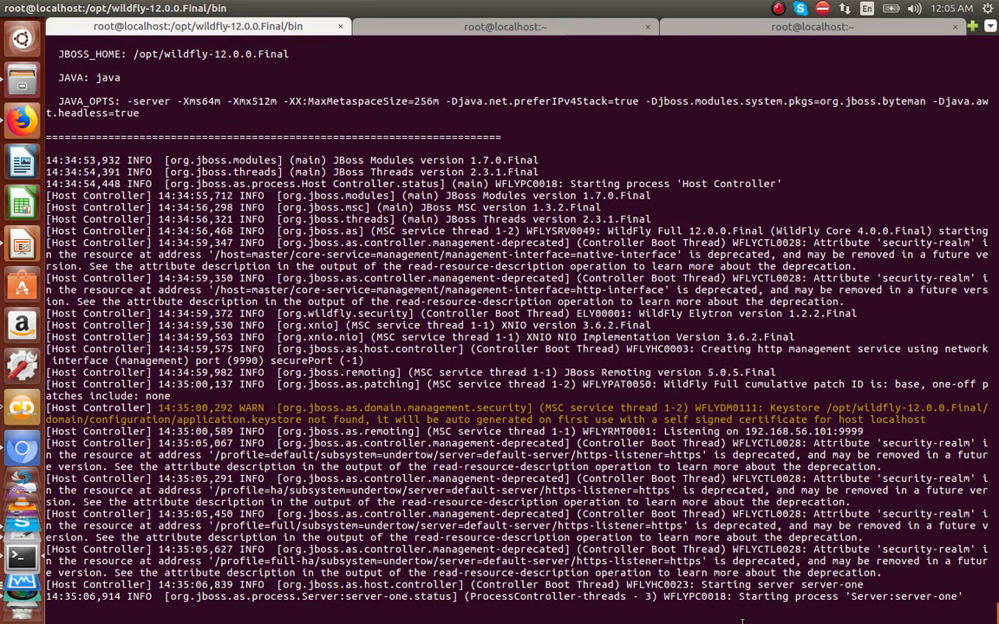
left_click(504, 609)
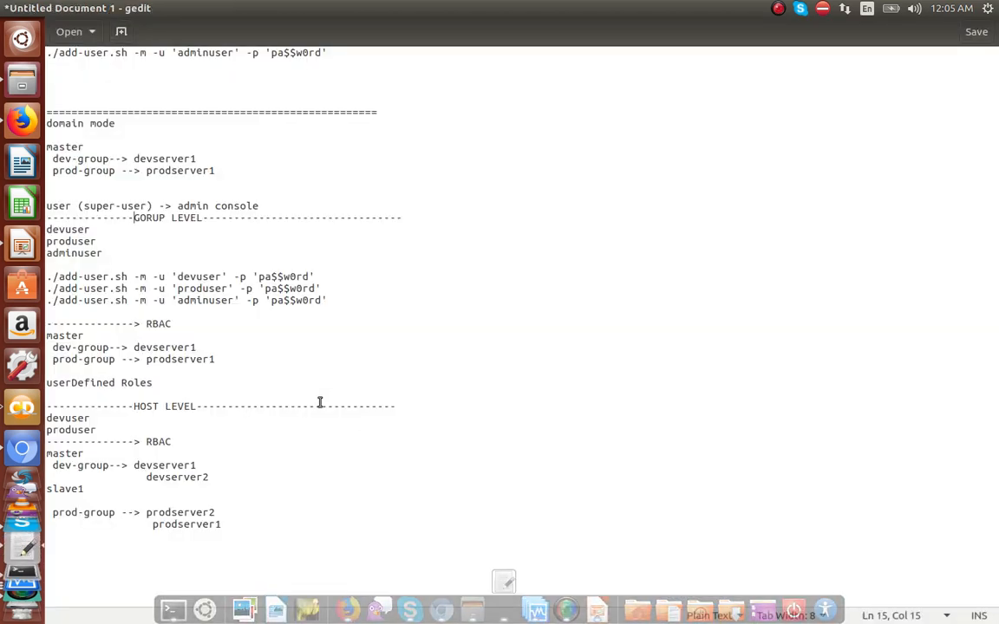
left_click(75, 347)
double_click(82, 348)
left_click(76, 359)
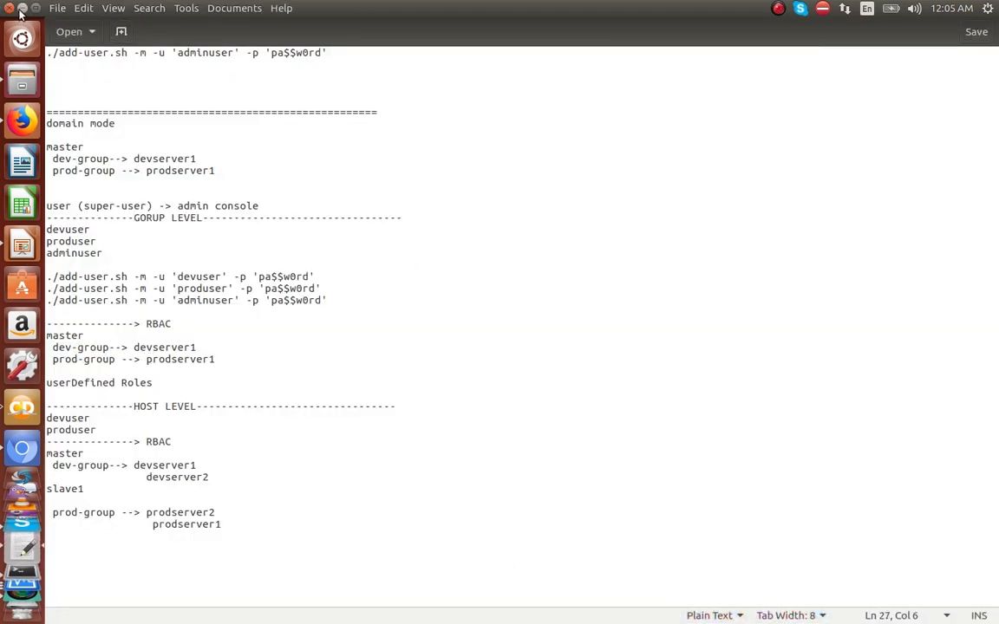
key("alt+Tab")
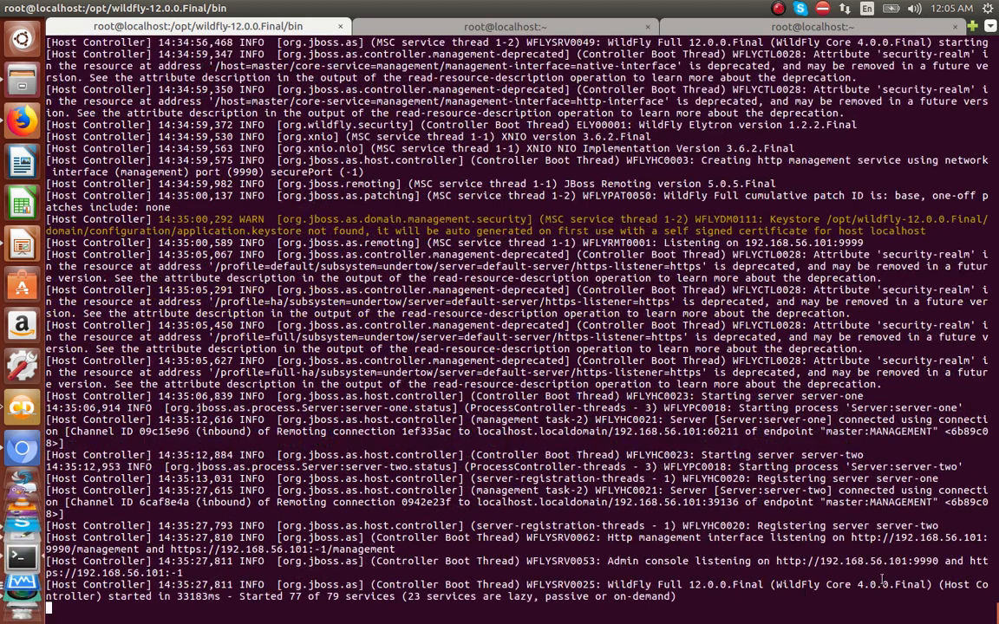
left_click_drag(941, 561, 779, 565)
right_click(779, 566)
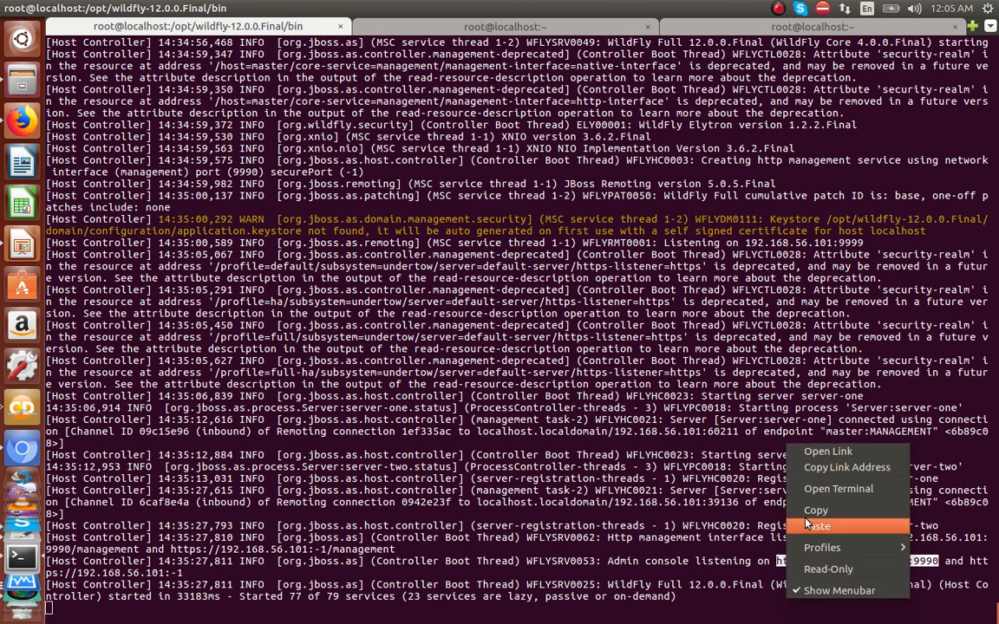
left_click(763, 472)
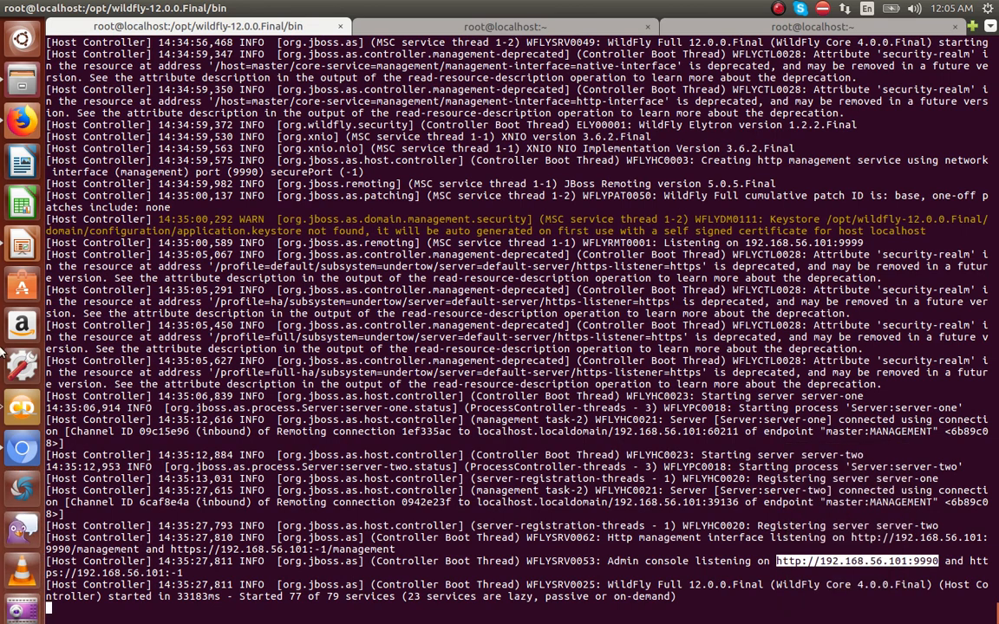
left_click(22, 448)
key("ctrl+v")
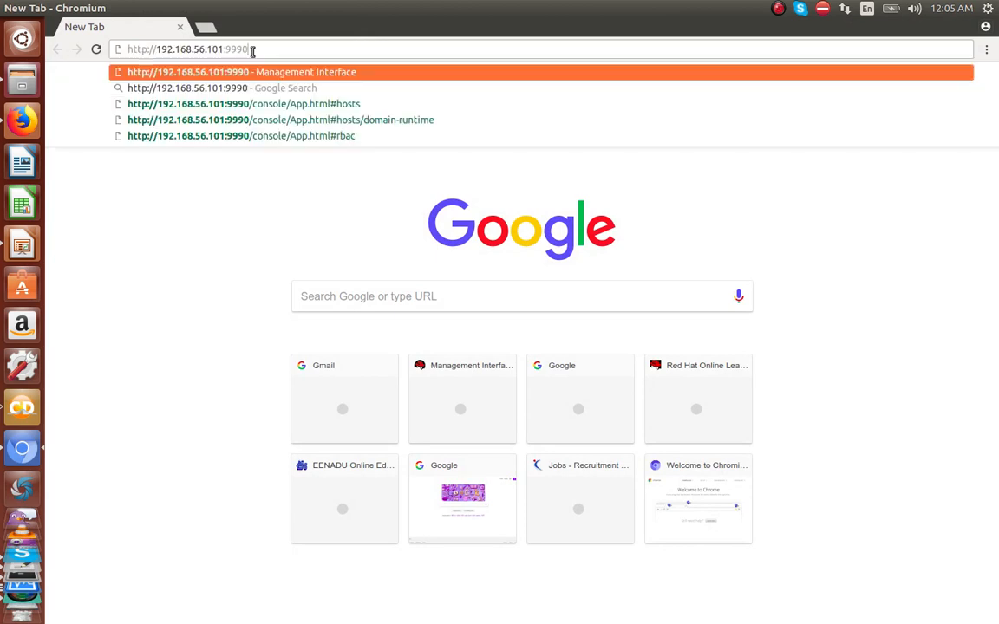
key("Return")
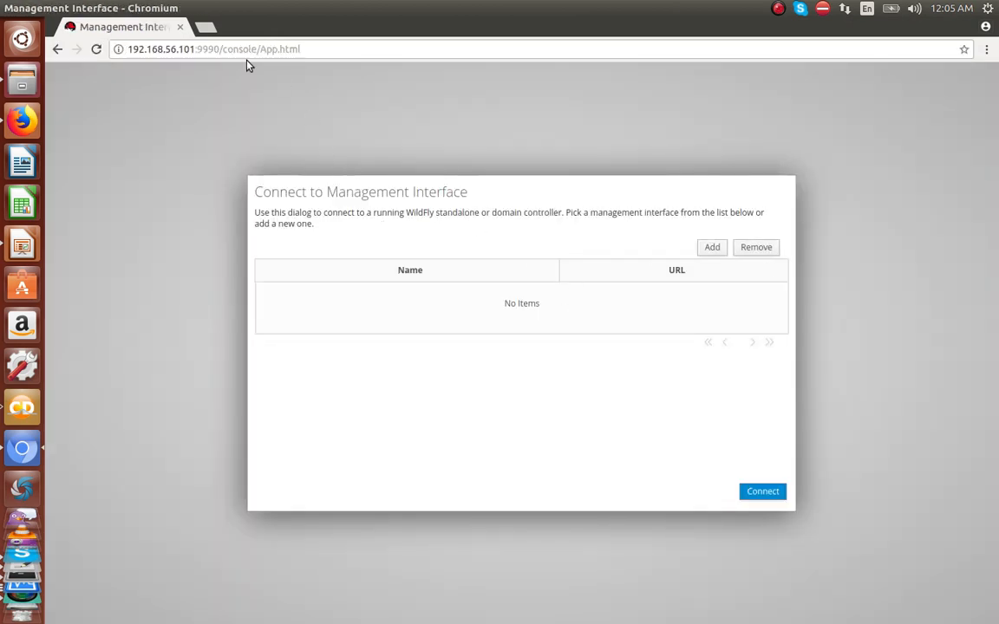
left_click(205, 27)
left_click(180, 27)
Step: Load the console address in Firefox, then open a new private window
left_click(17, 128)
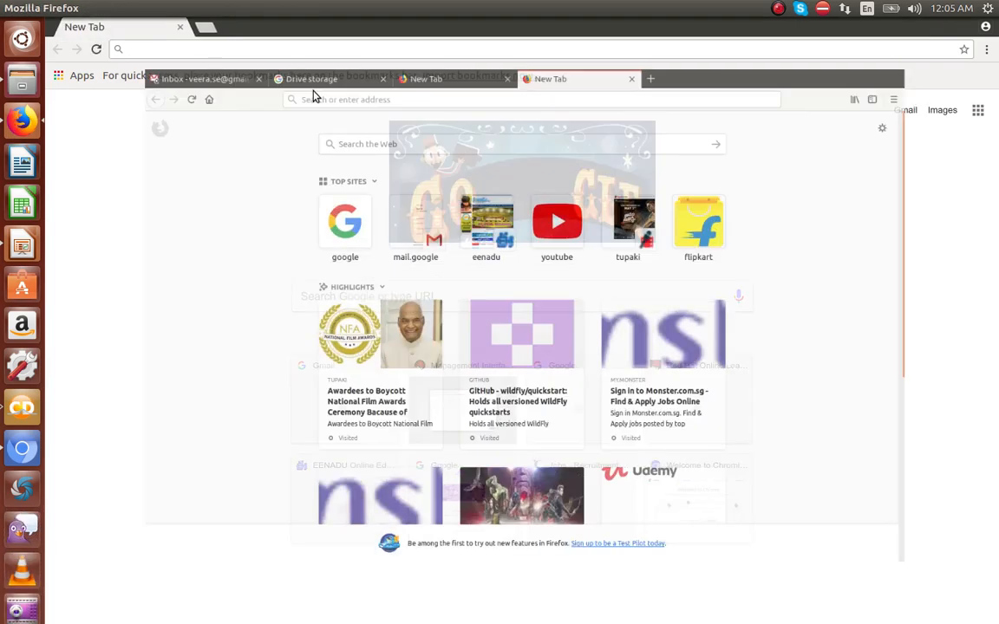
left_click(406, 54)
key("ctrl+v")
key("Return")
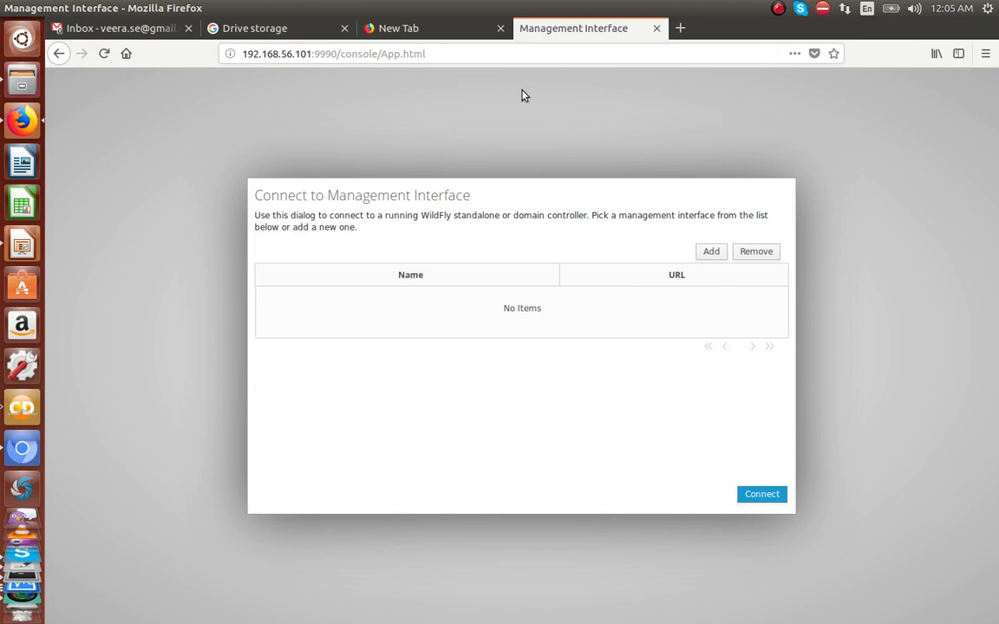
left_click(985, 55)
left_click(885, 125)
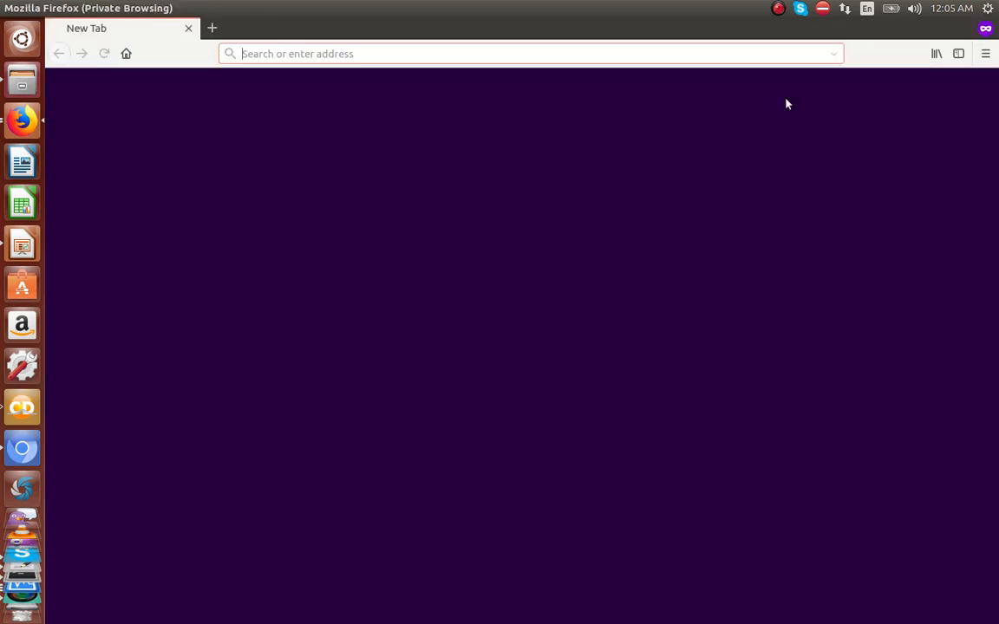
Step: Load the WildFly welcome page at 192.168.56.101:9990 in the private window
key("ctrl+v")
key("Return")
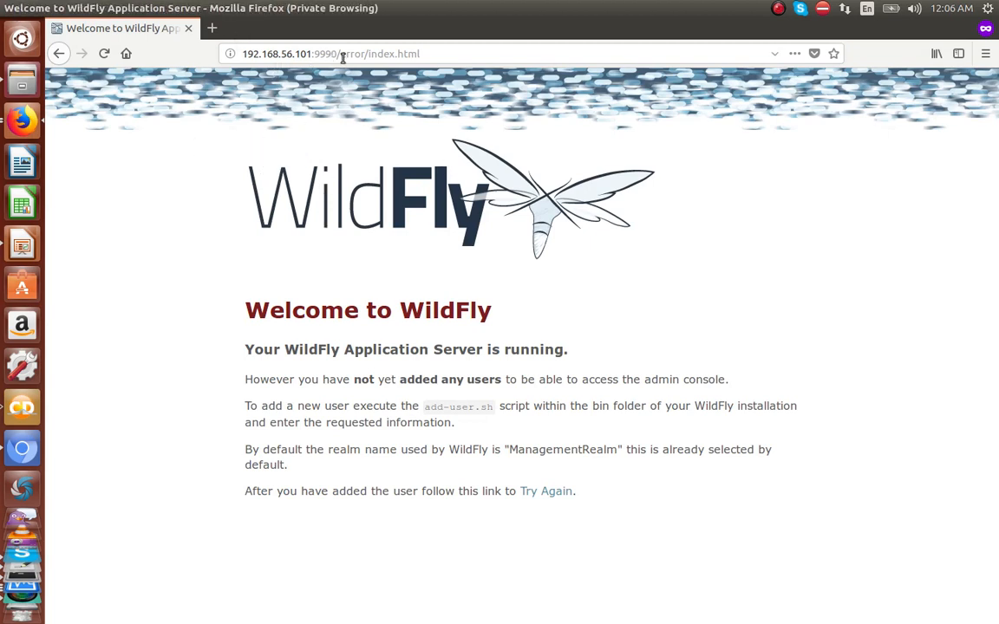
left_click_drag(342, 57, 215, 59)
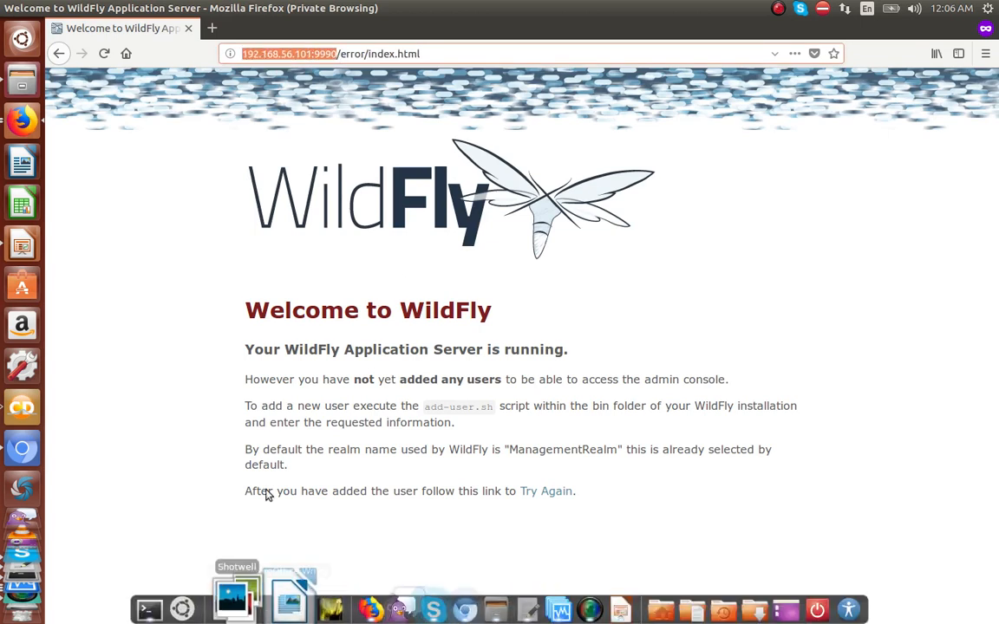
left_click(259, 93)
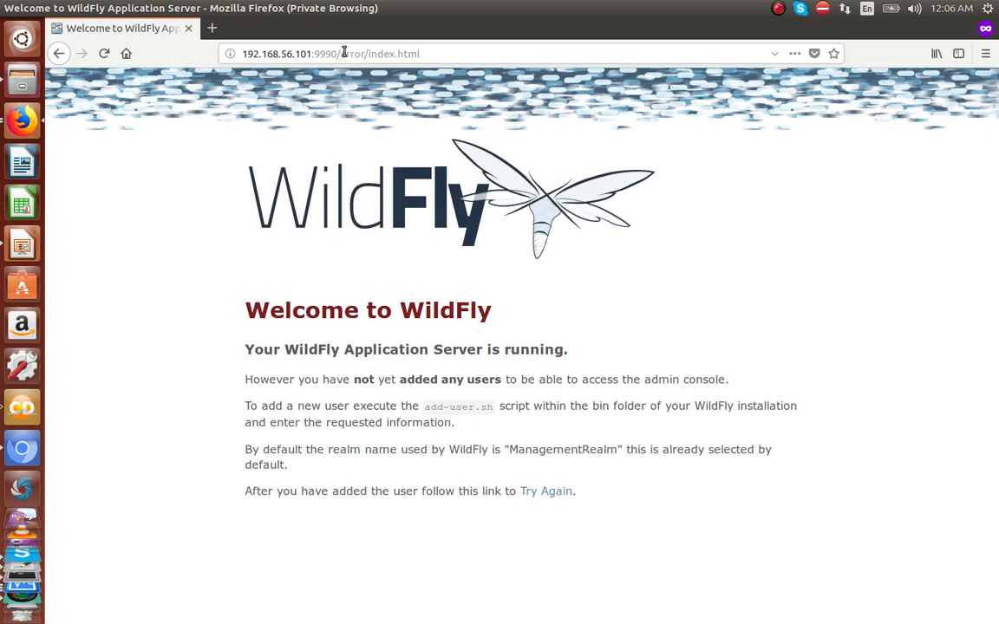
left_click_drag(342, 54, 443, 66)
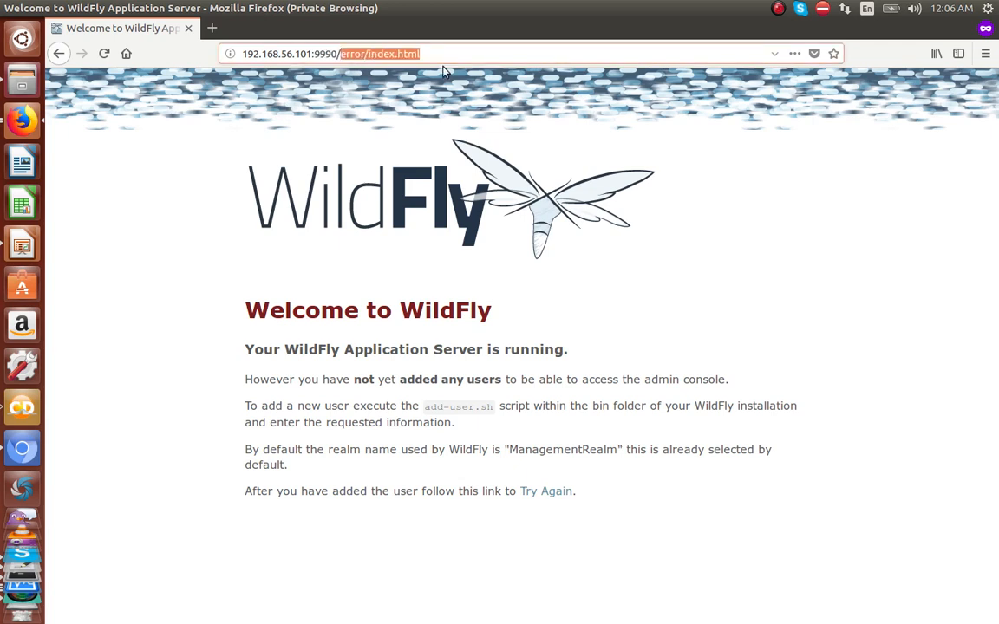
Step: Bring the terminal back and switch to the second root shell
mouse_move(440, 600)
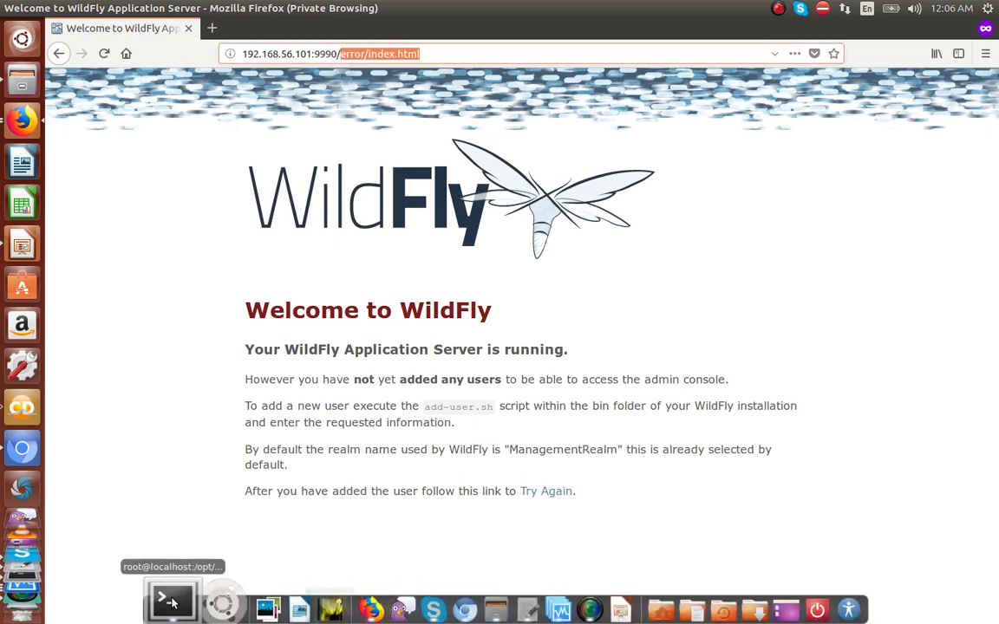
left_click(171, 601)
left_click(411, 35)
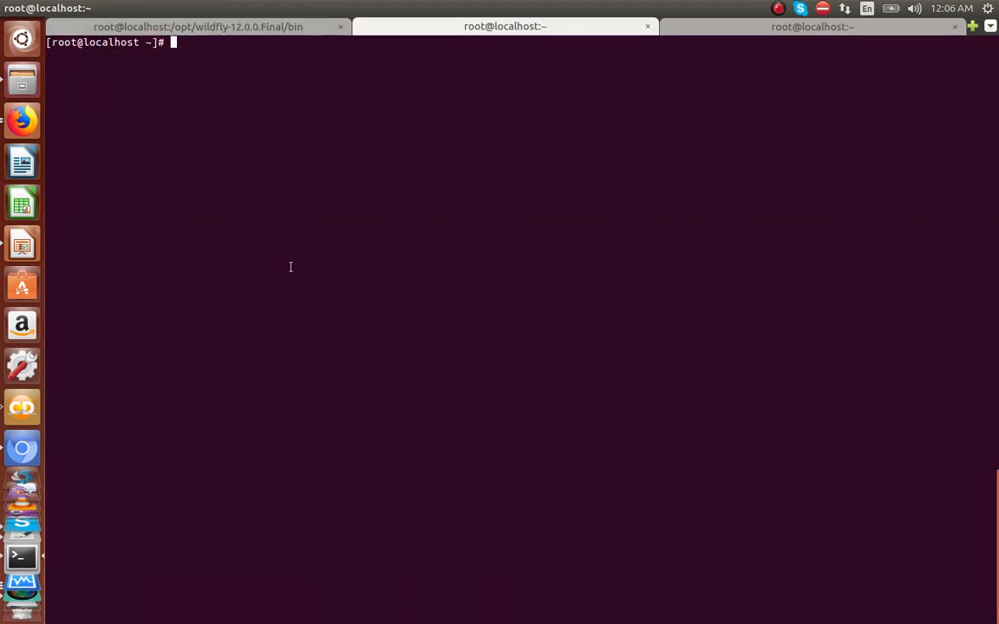
Step: Run firewall-cmd --list-all and highlight the open 9990/tcp port in the public zone
type("firewall-cmd --")
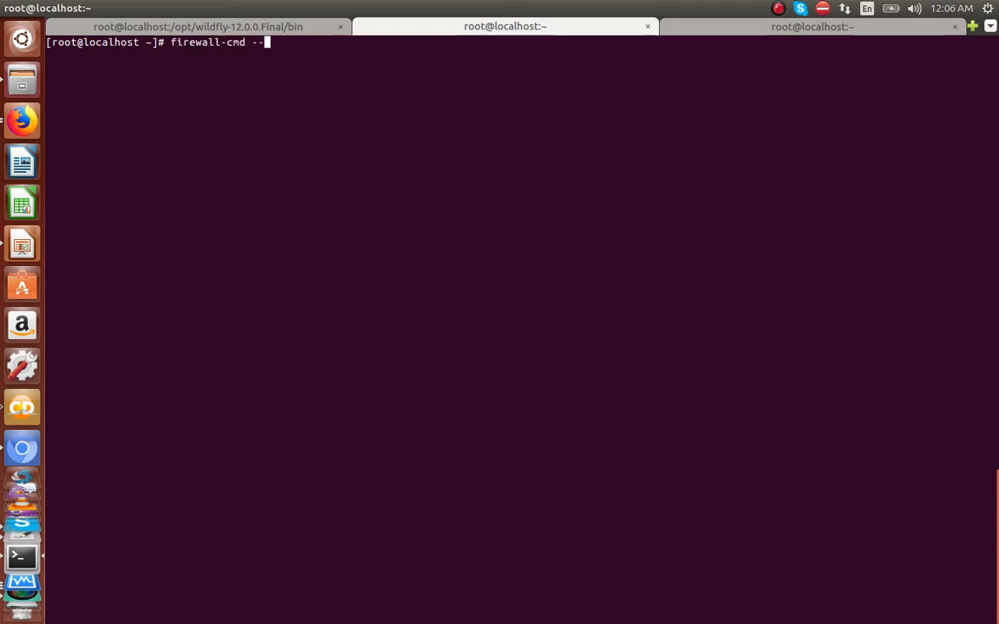
type("list")
key("Return")
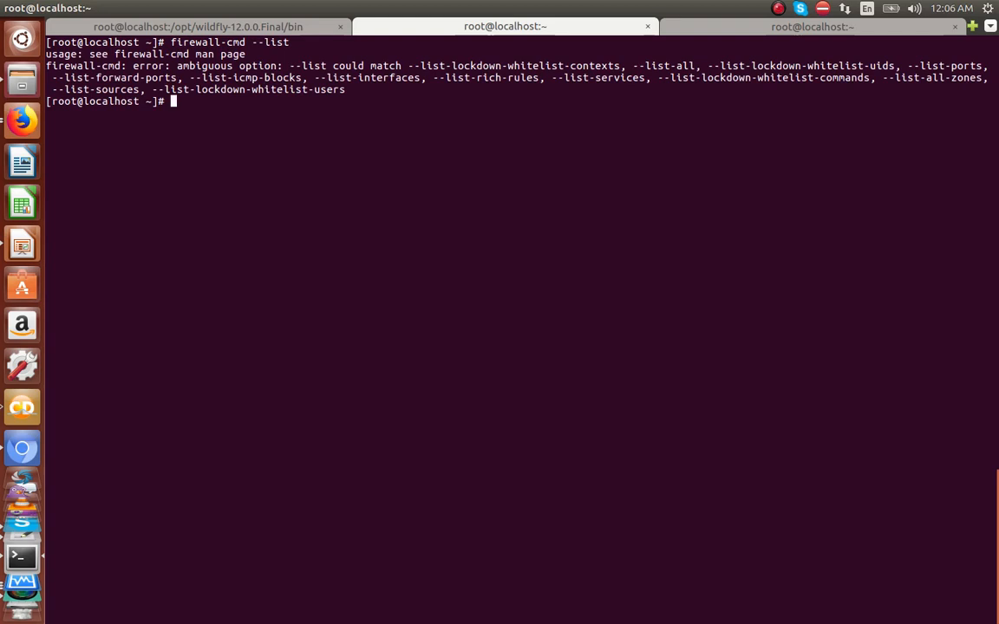
key("Up")
type("-a")
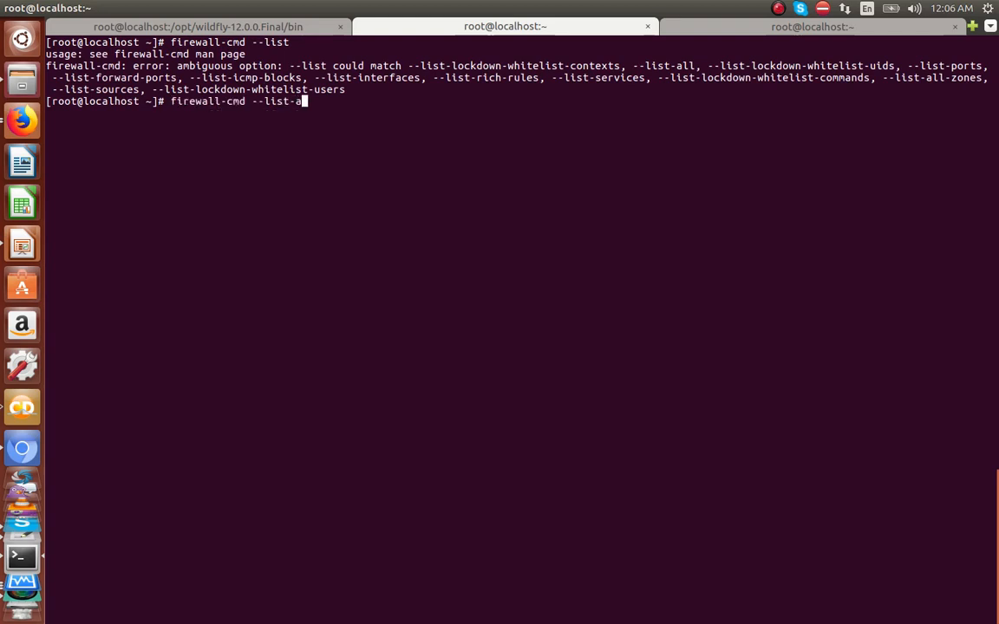
type("ll")
key("Return")
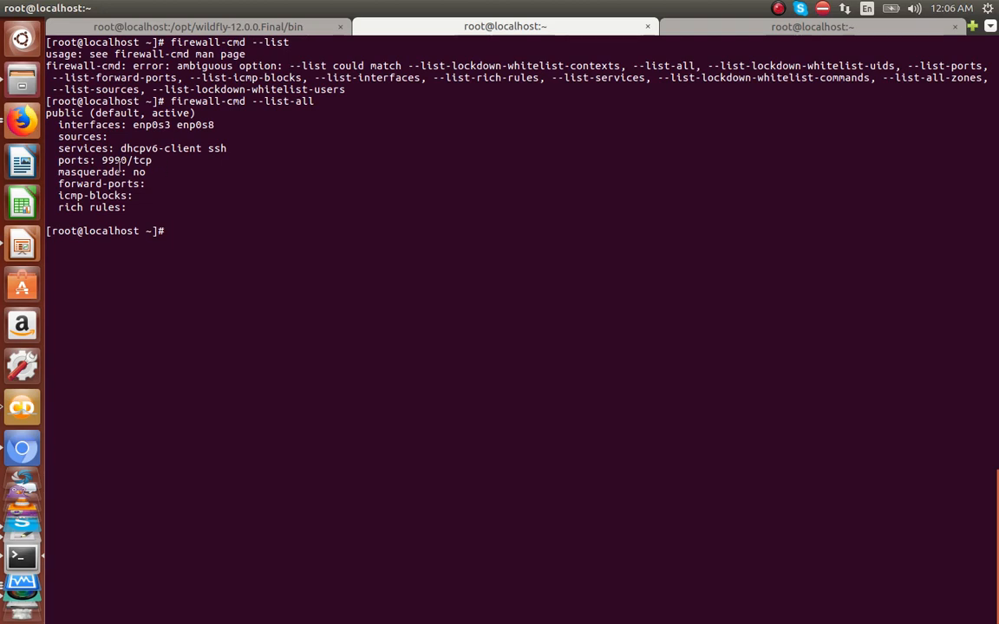
left_click_drag(103, 160, 150, 162)
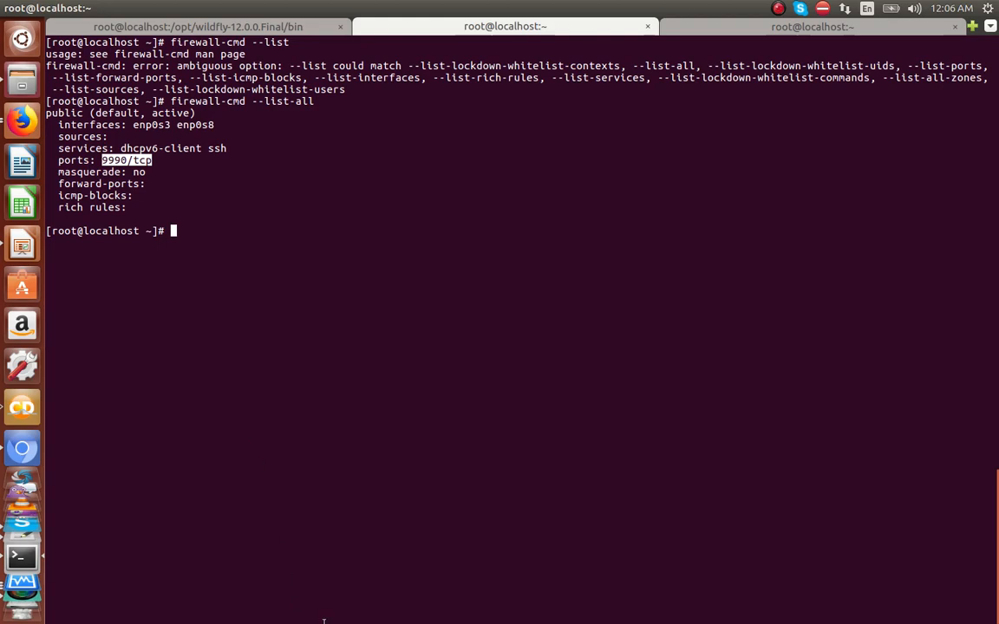
mouse_move(279, 616)
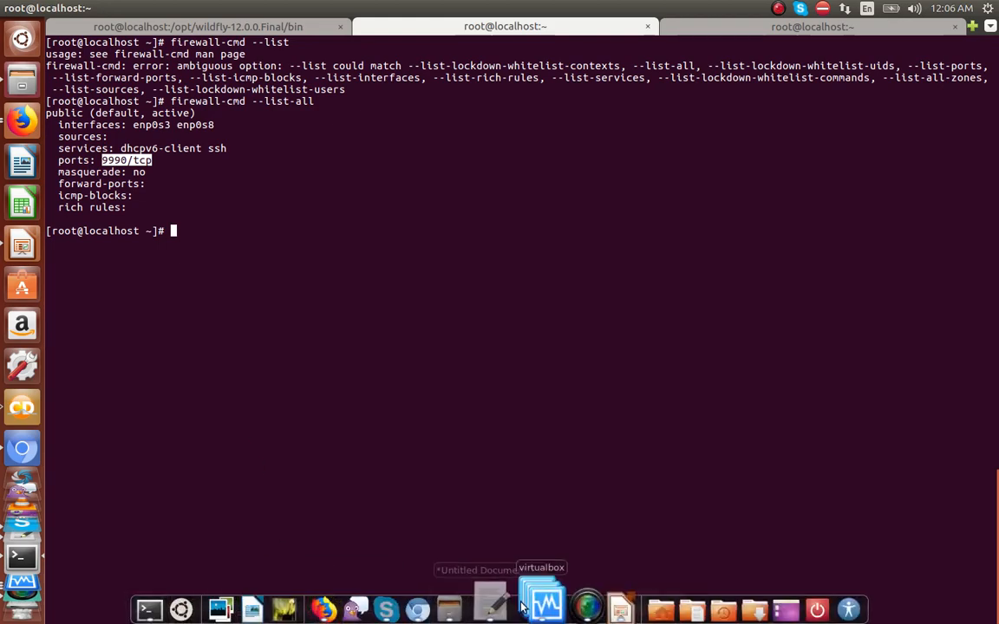
Step: Close Chromium and change into /opt/wildfly-12.0.0.Final/bin in the second shell
left_click(421, 608)
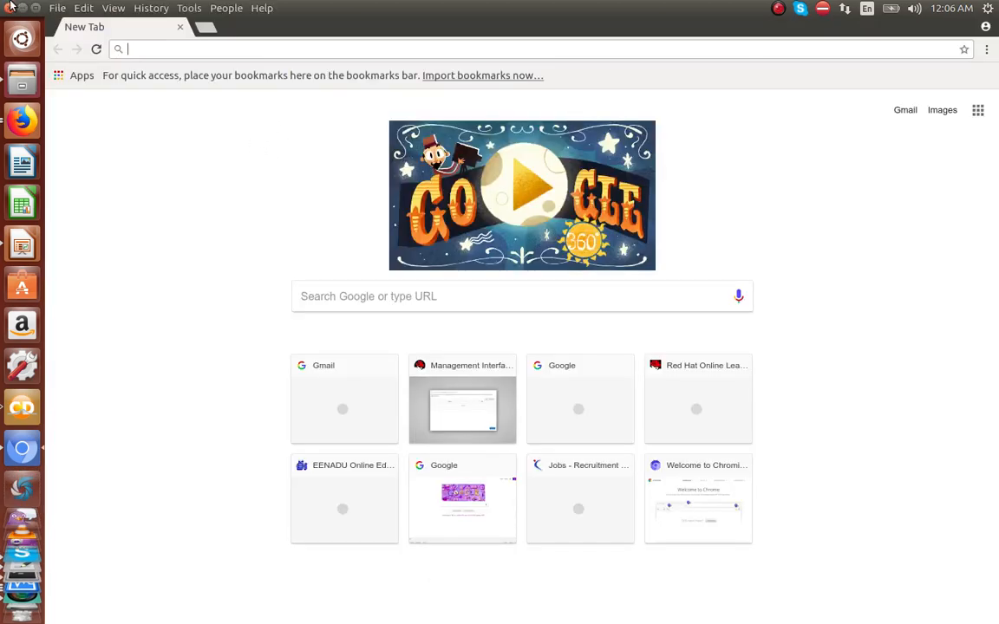
left_click(11, 7)
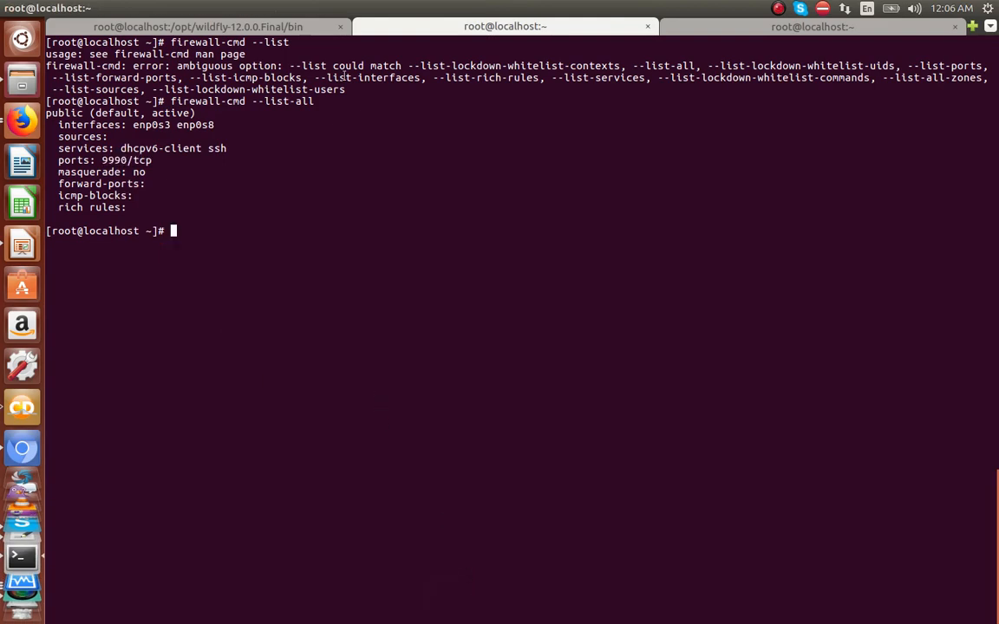
left_click(291, 32)
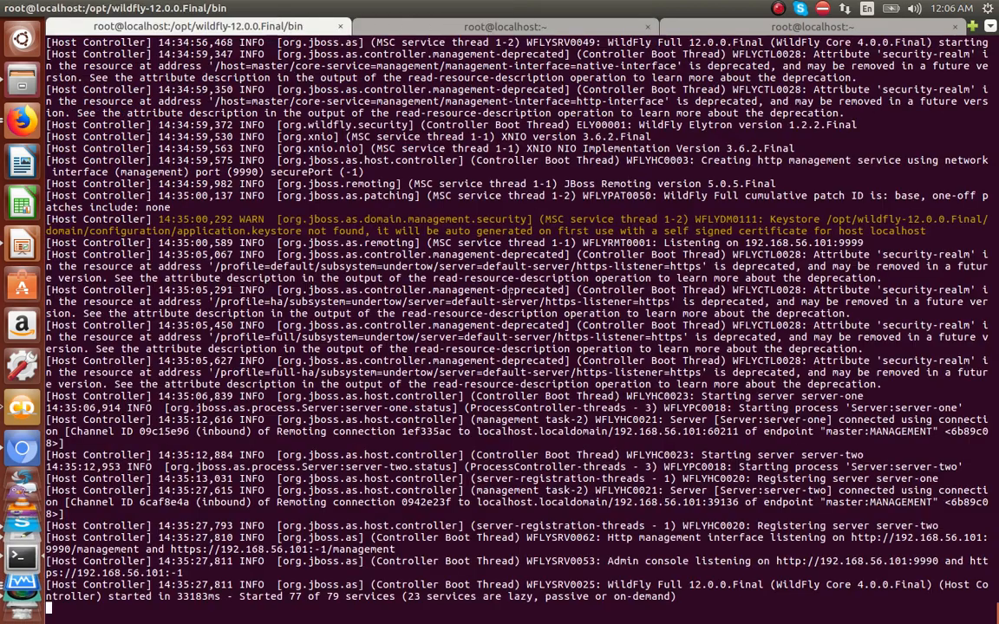
left_click(544, 26)
type("cd /opt/")
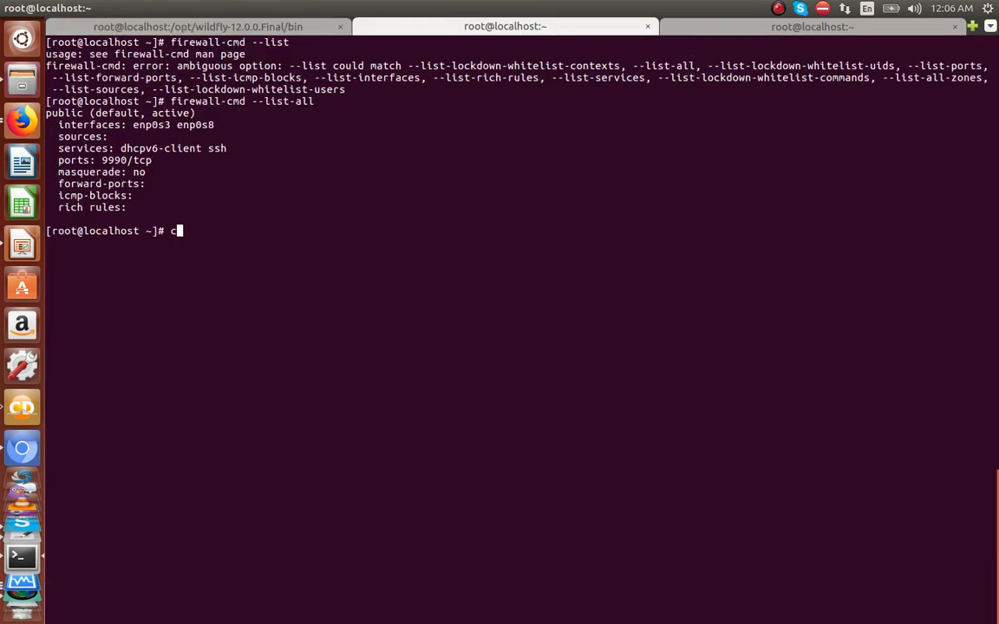
key("Return")
type("cd wildfly-12.0.0.Final")
key("Return")
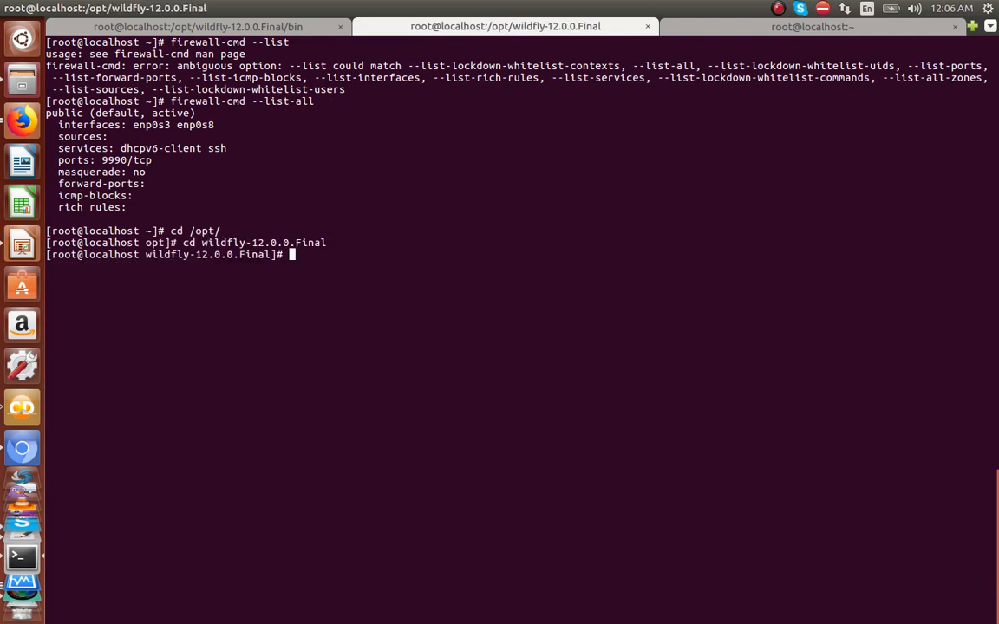
type("cd bin/")
key("Return")
Step: Run add-user.sh to create management user jboss with no groups, allowing server-to-server connections
type("./add-user.sh")
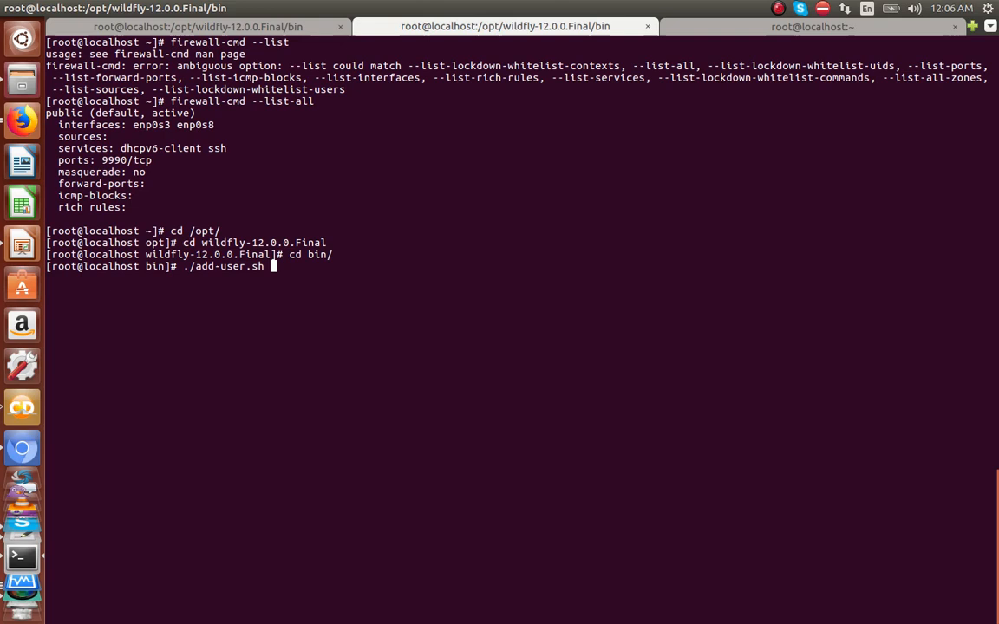
key("Return")
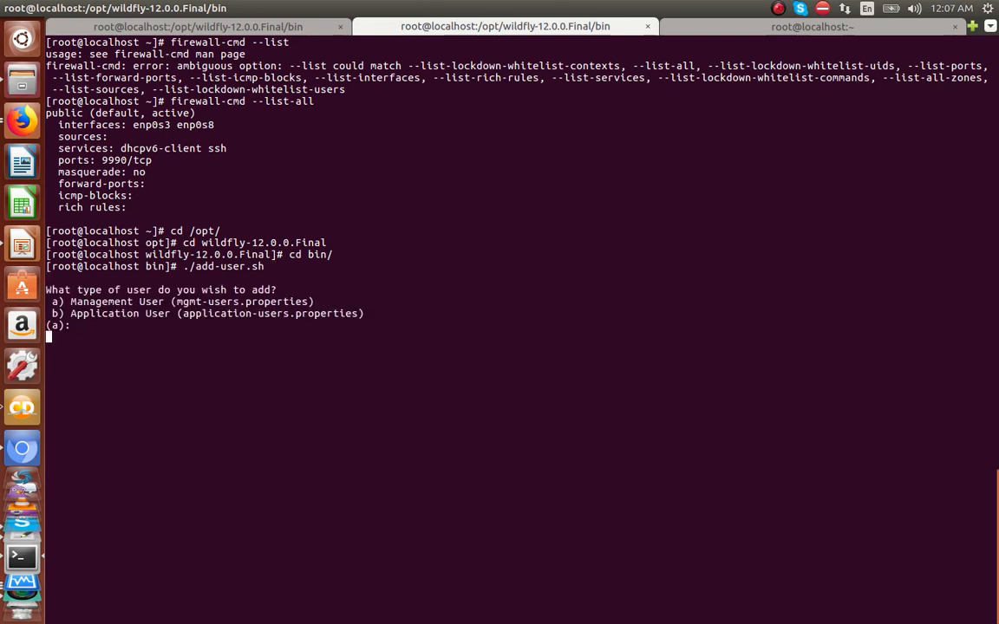
type("jboss")
key("Return")
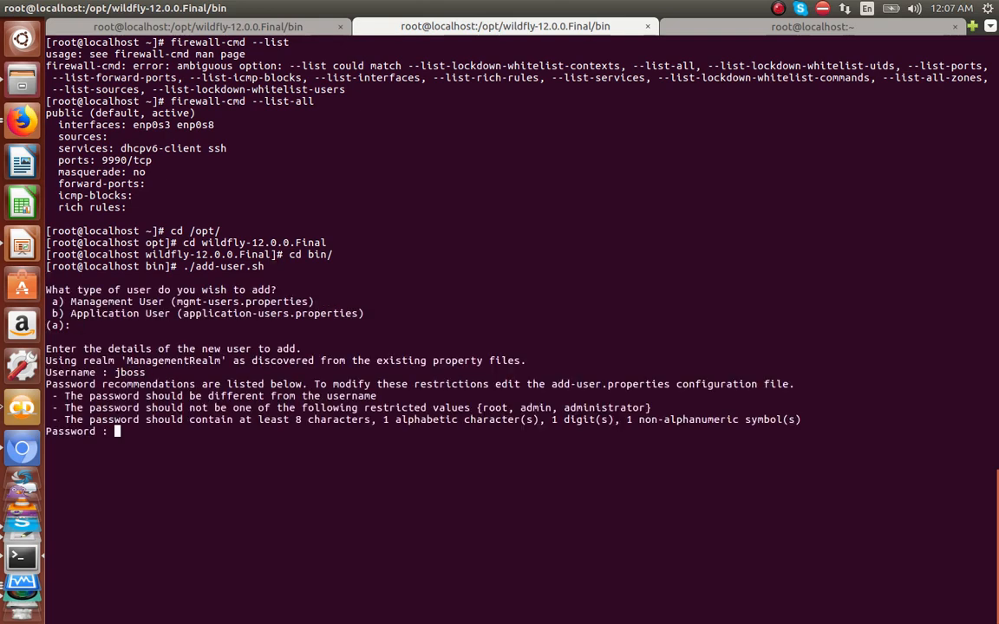
key("Return")
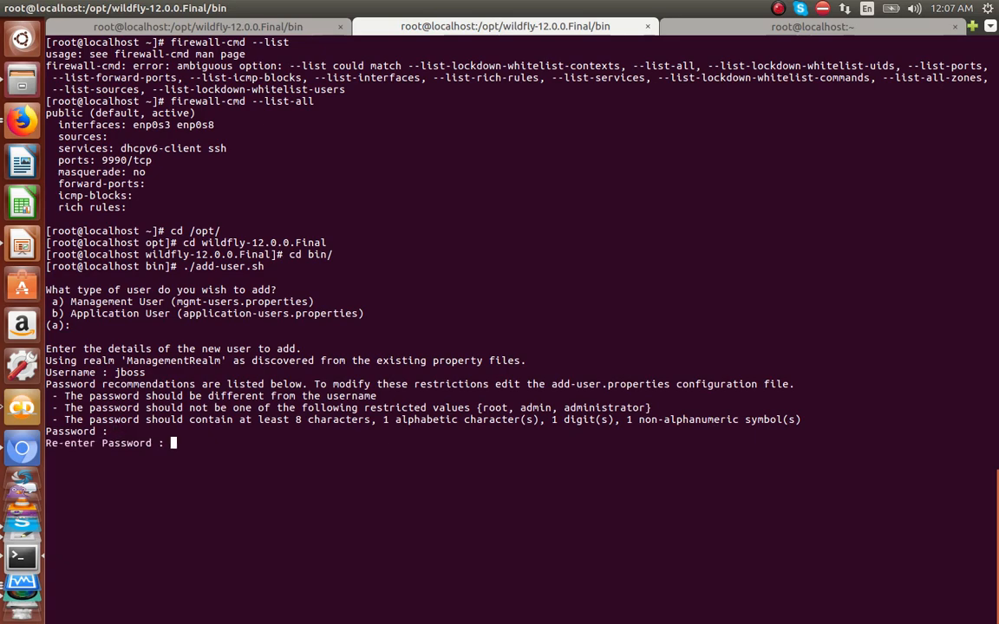
key("Return")
type("yes/no? yes")
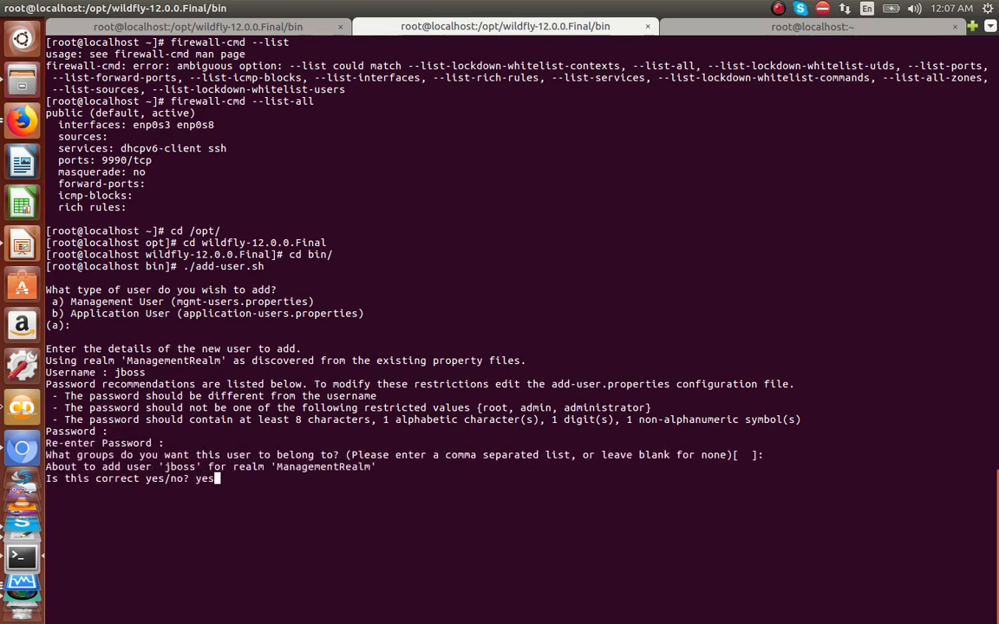
key("Return")
type("yes/no?")
key("Return")
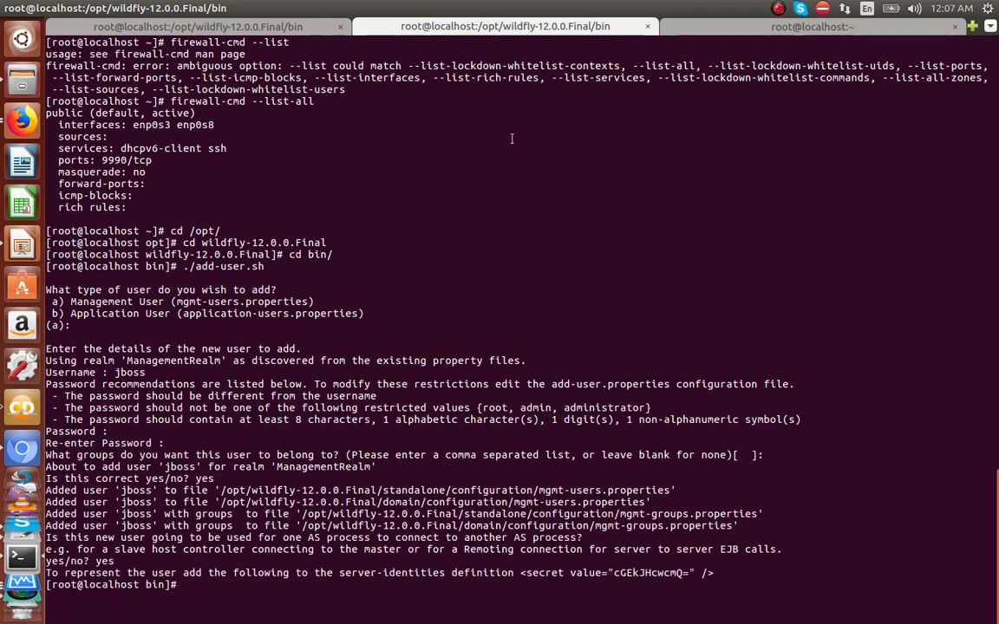
Step: Reload the console without error/index.html and log in as jboss
left_click(23, 122)
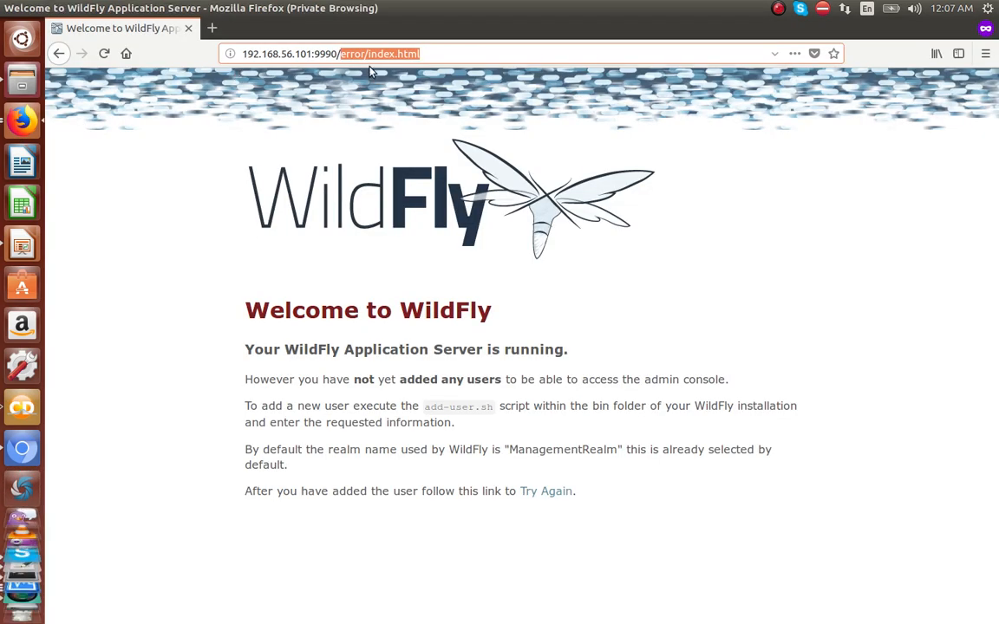
key("BackSpace")
key("Return")
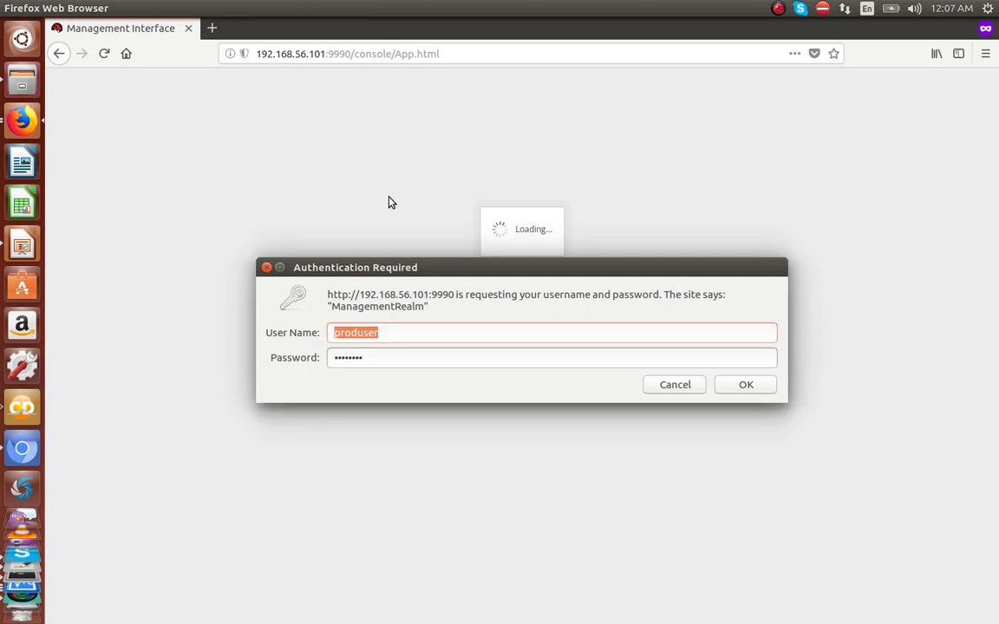
type("jboss")
key("Tab")
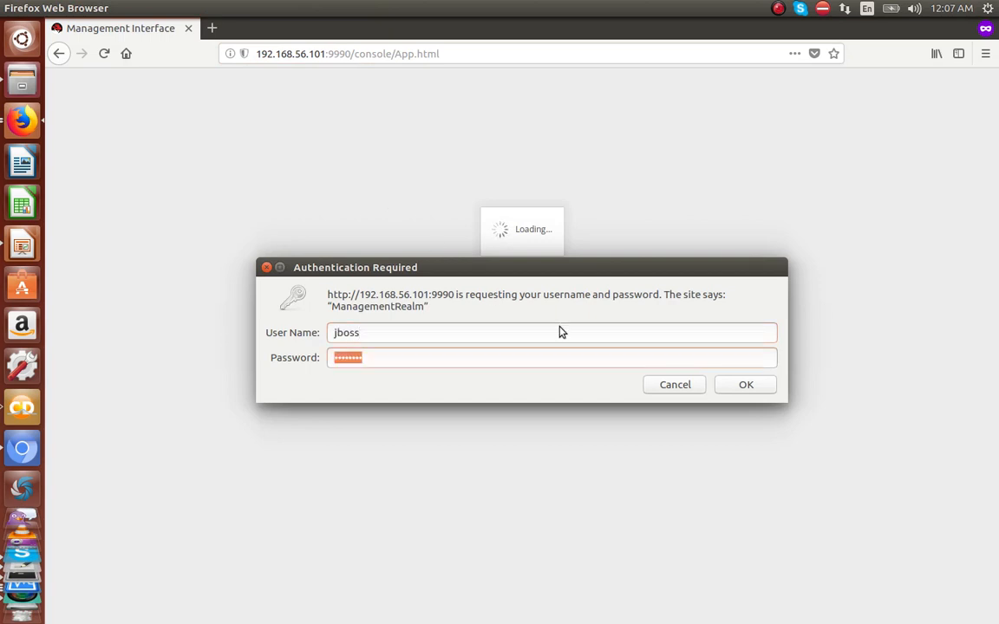
left_click(762, 392)
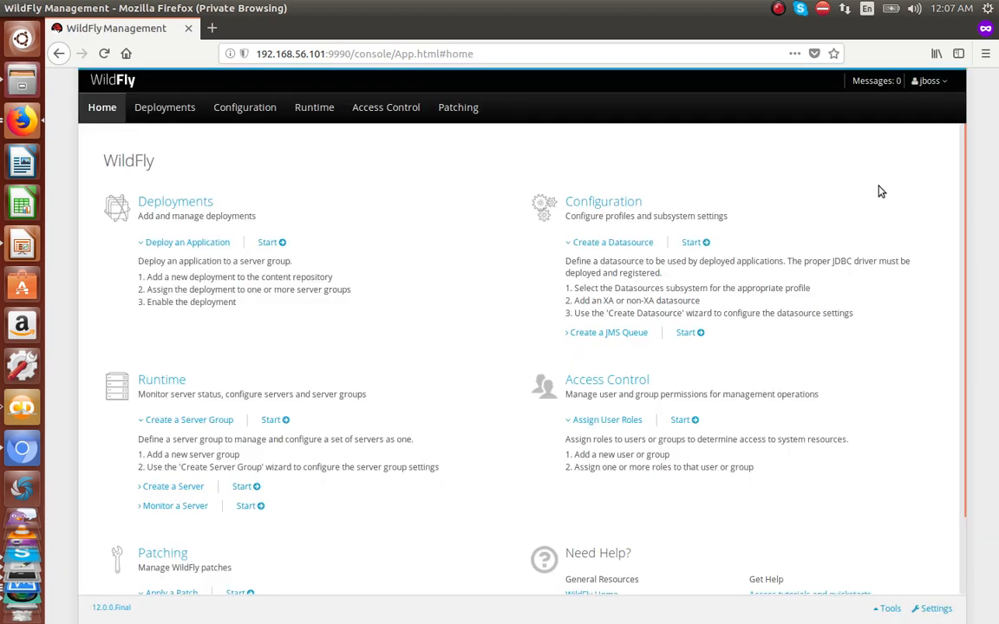
Step: Check the signed-in user's roles, then list main-server-group's servers under Runtime > Server Groups
left_click(948, 83)
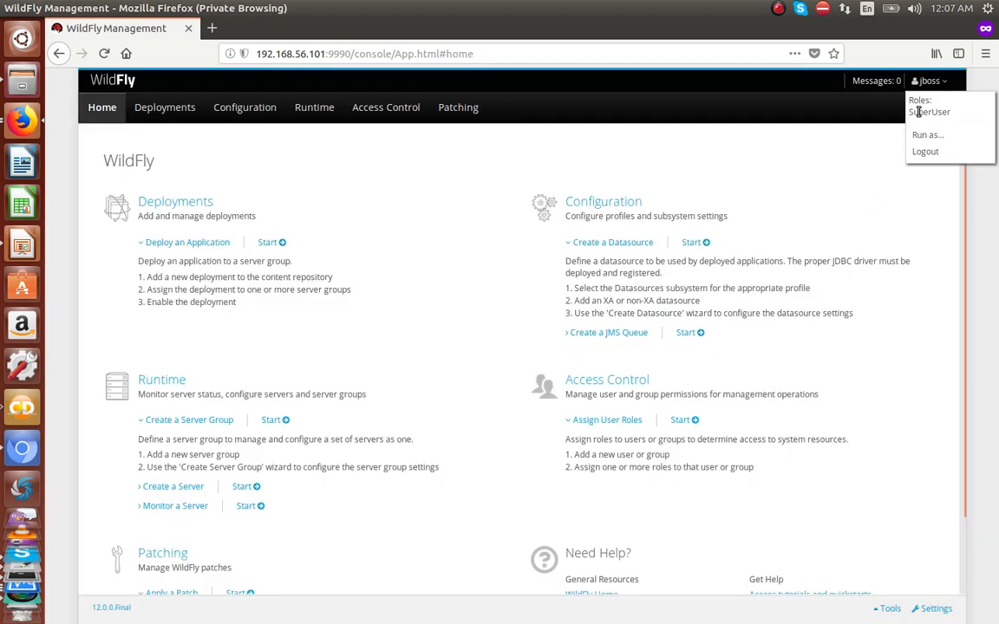
left_click_drag(914, 110, 938, 111)
left_click(316, 110)
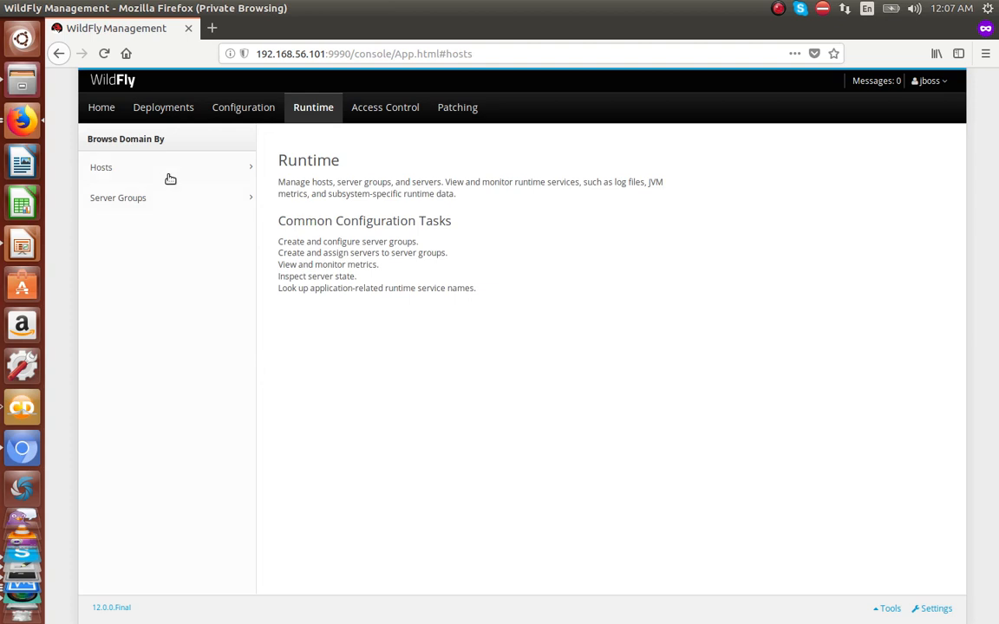
left_click(155, 167)
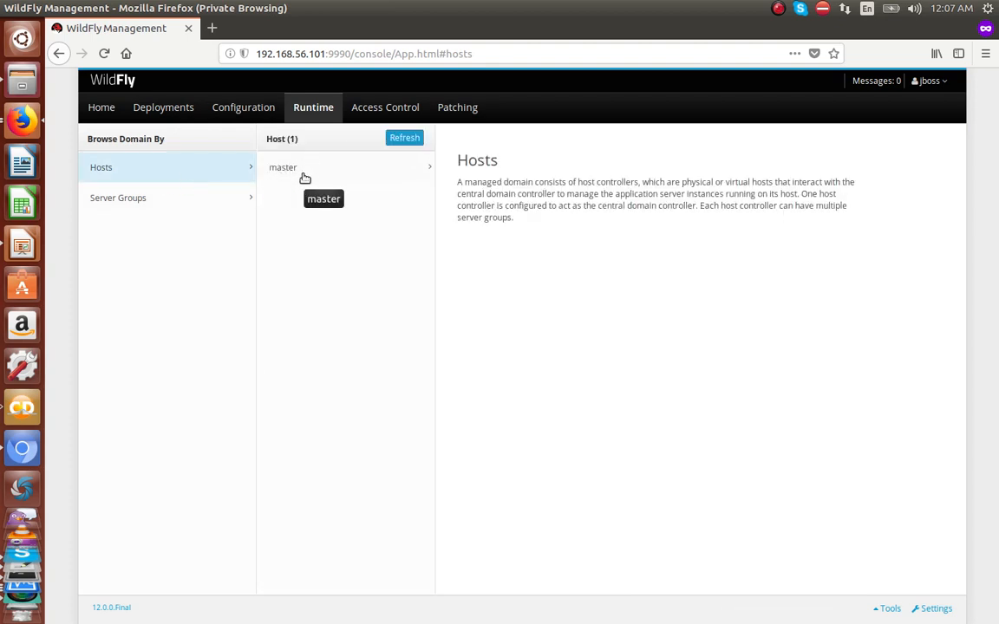
left_click(150, 200)
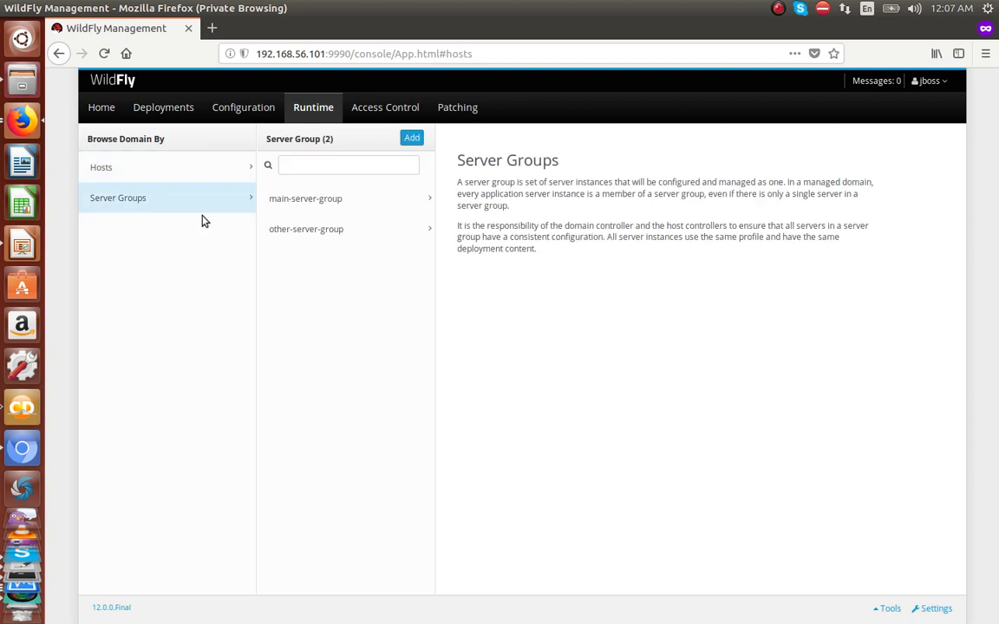
left_click(328, 205)
Step: Stop server-one immediately
left_click(478, 198)
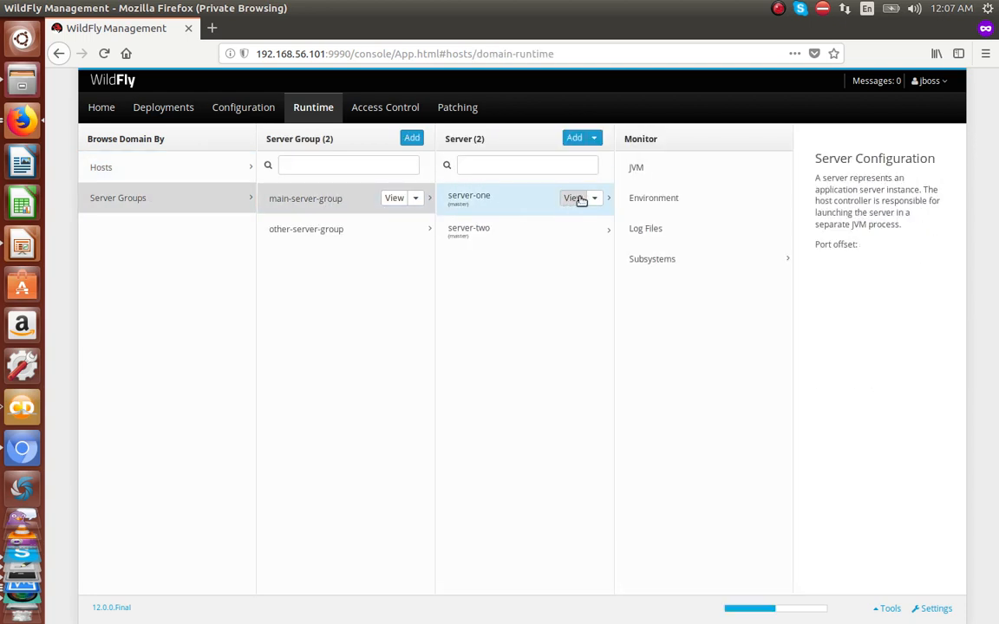
left_click(595, 198)
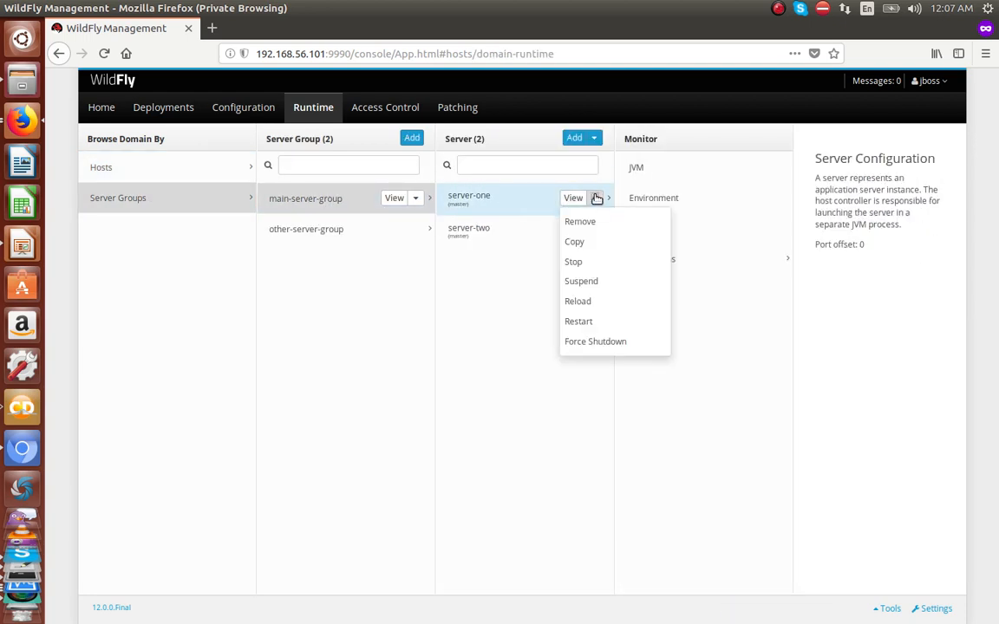
left_click(575, 262)
left_click(650, 439)
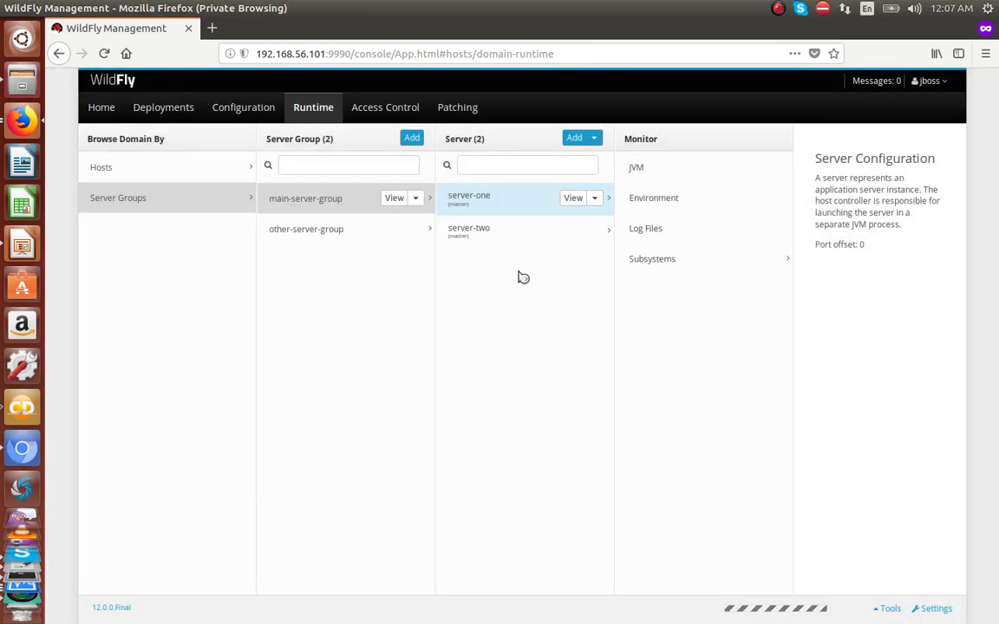
Step: Stop server-two immediately, then reselect the stopped server-one and open its actions
left_click(573, 228)
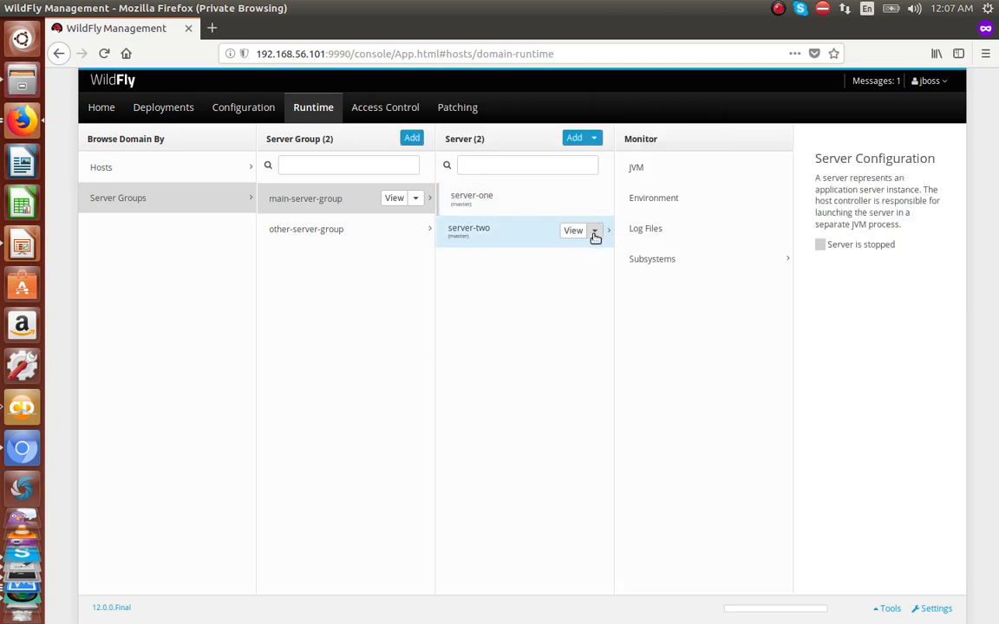
left_click(594, 230)
left_click(579, 295)
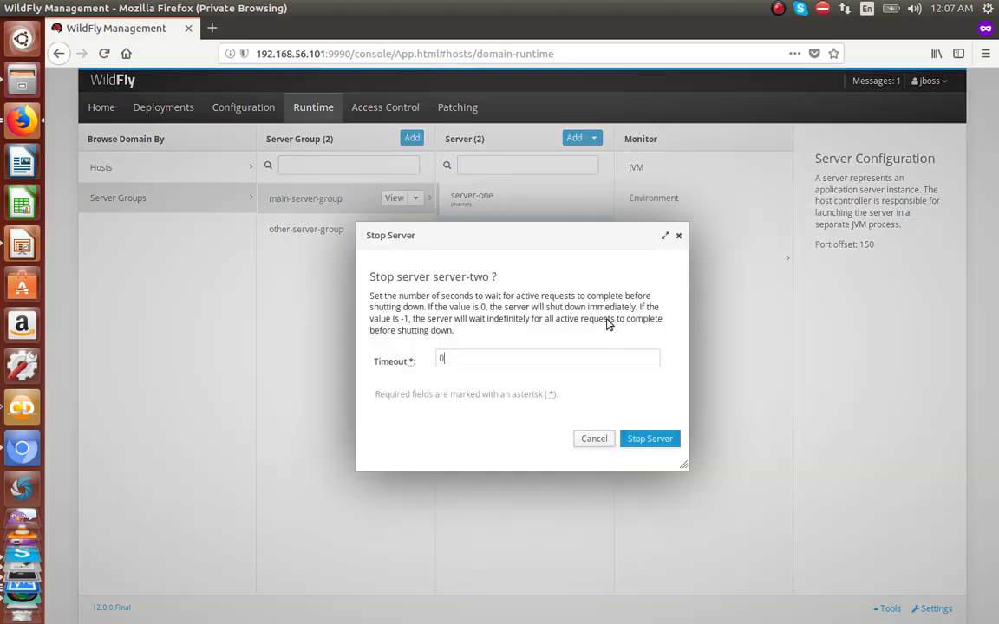
left_click(650, 439)
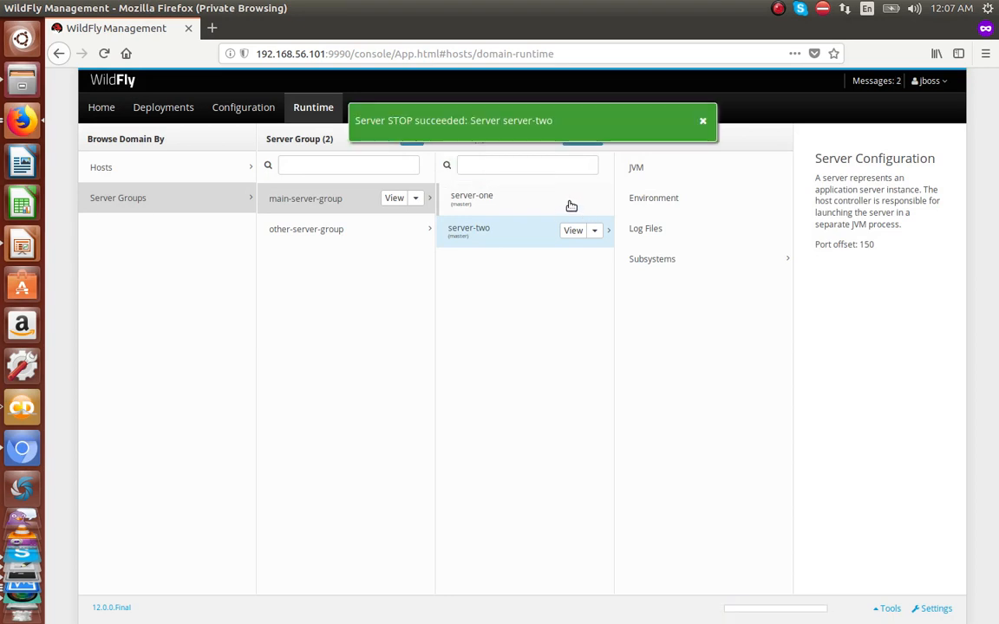
left_click(600, 208)
left_click(598, 204)
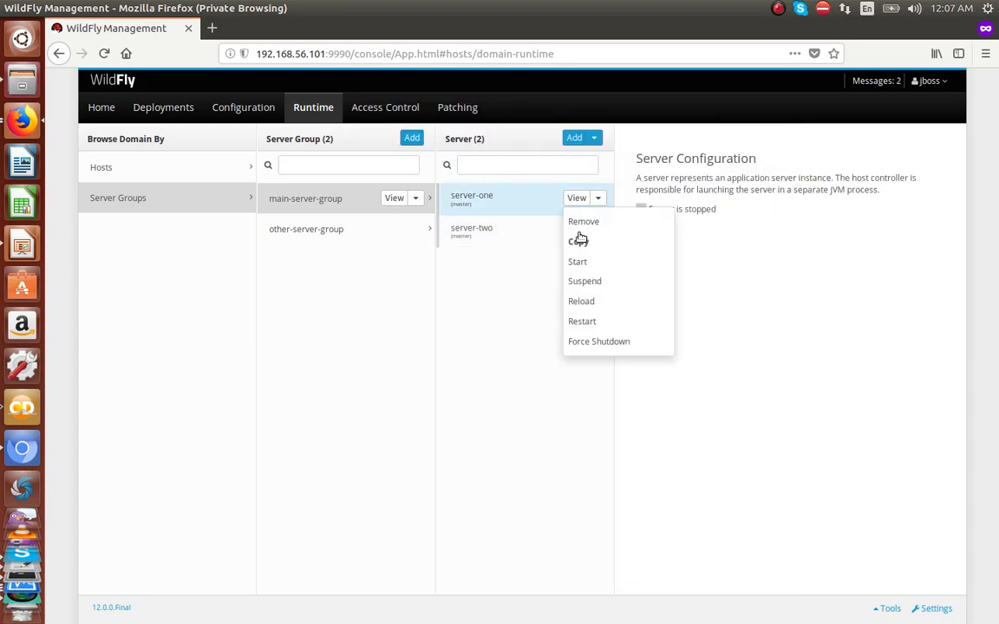
Step: Remove server-one and server-two from main-server-group
left_click(580, 220)
left_click(602, 396)
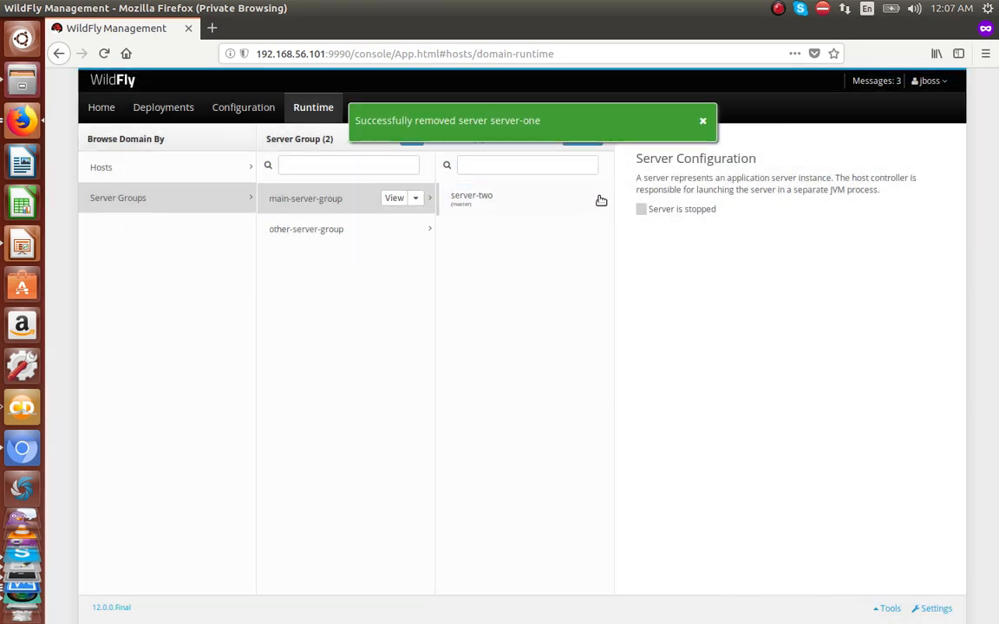
left_click(602, 201)
left_click(599, 199)
left_click(599, 222)
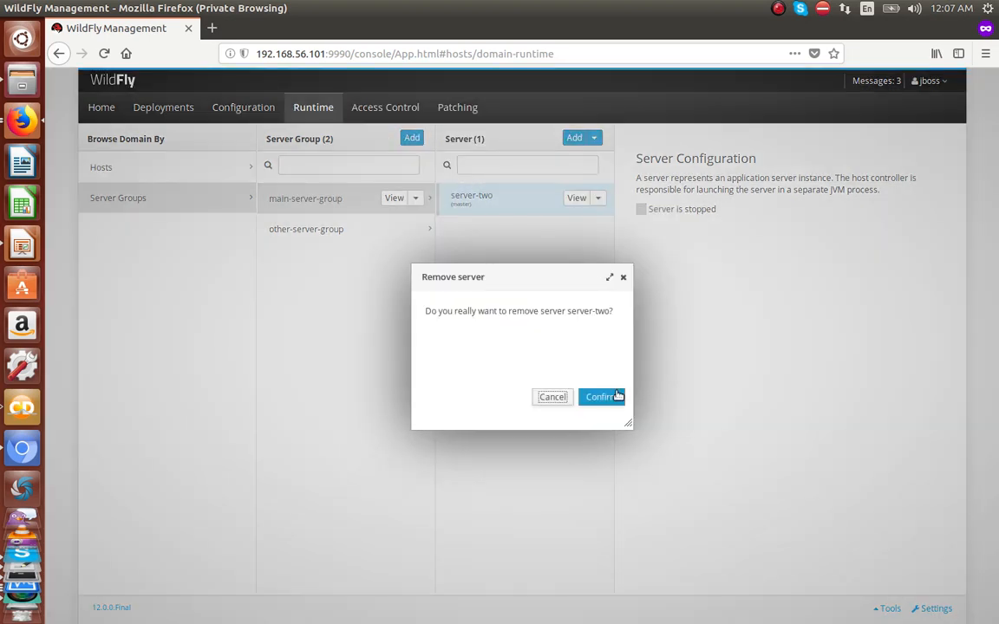
left_click(600, 396)
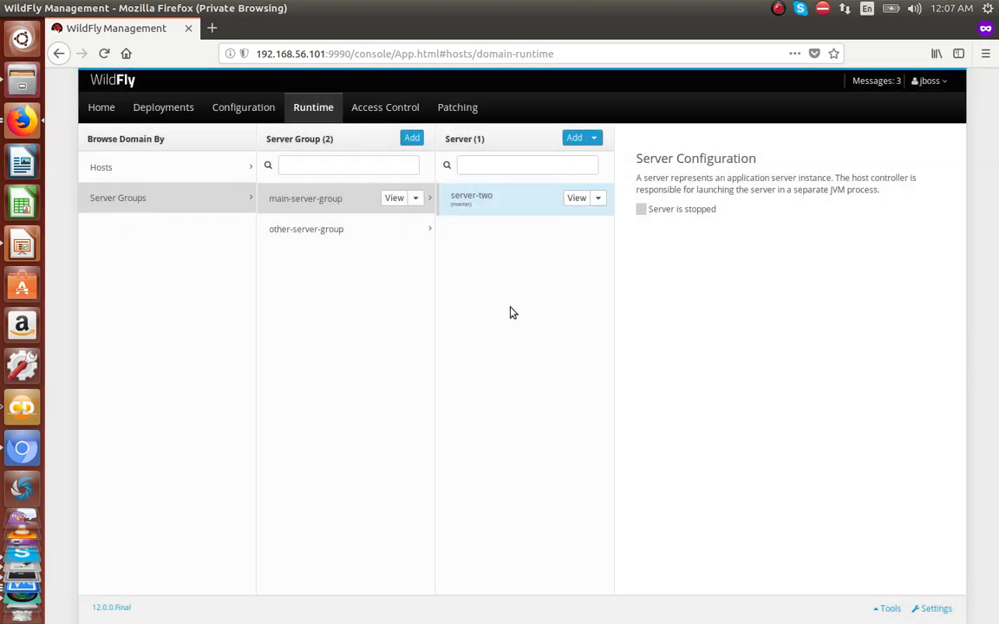
Step: Remove server-three from other-server-group
left_click(416, 229)
left_click(486, 199)
left_click(598, 199)
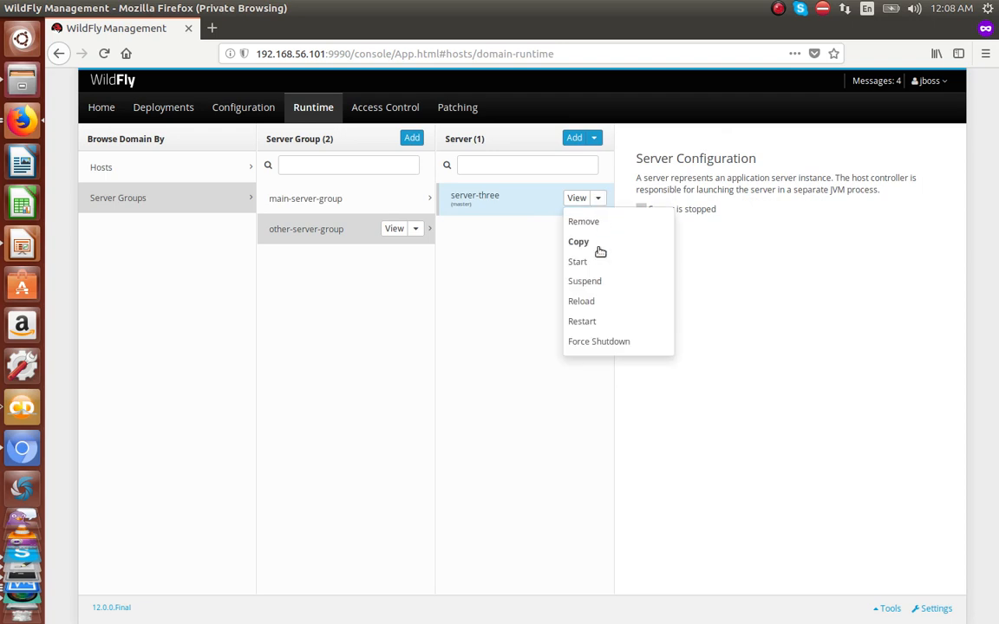
left_click(584, 223)
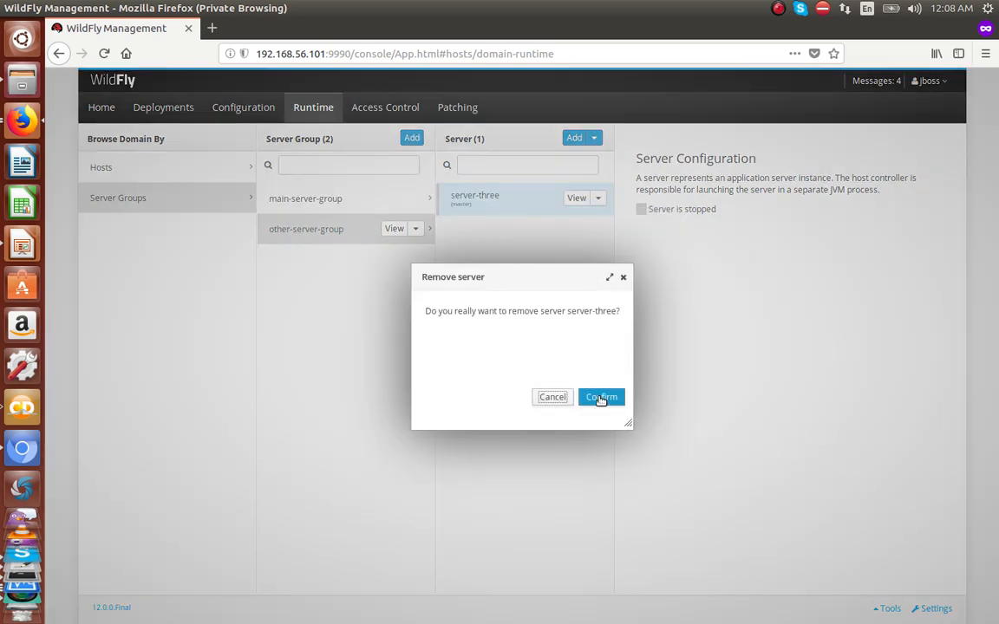
left_click(602, 397)
Step: Remove other-server-group and main-server-group, then check the master host has no servers
left_click(415, 229)
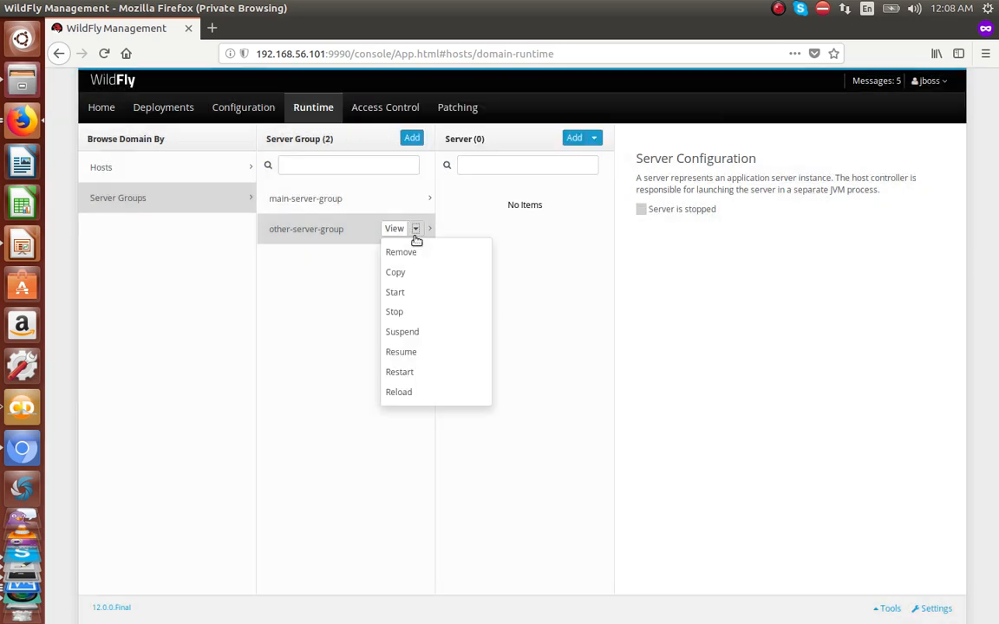
left_click(416, 252)
left_click(593, 398)
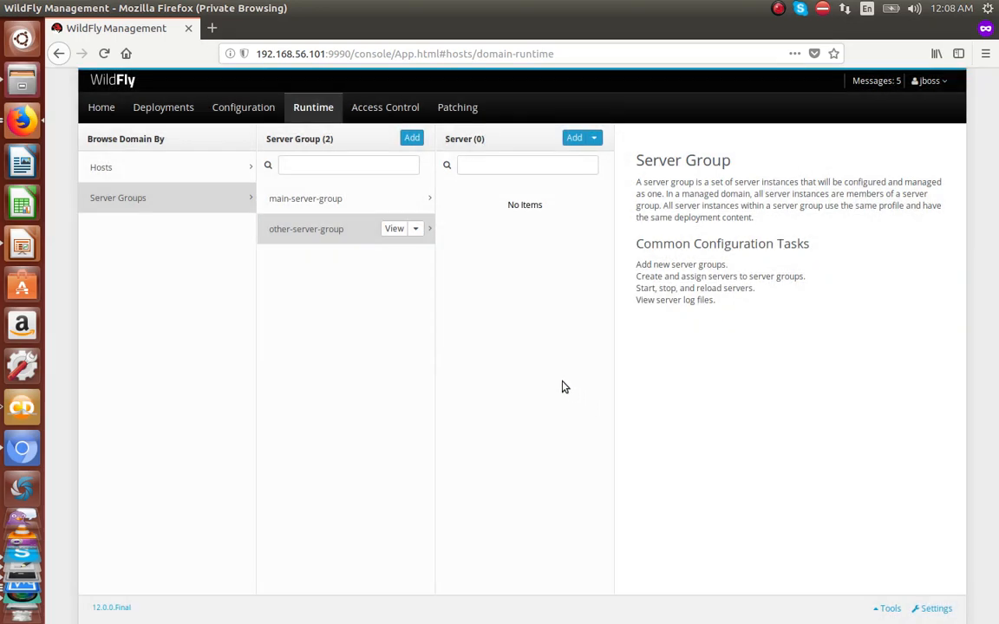
left_click(411, 196)
left_click(417, 199)
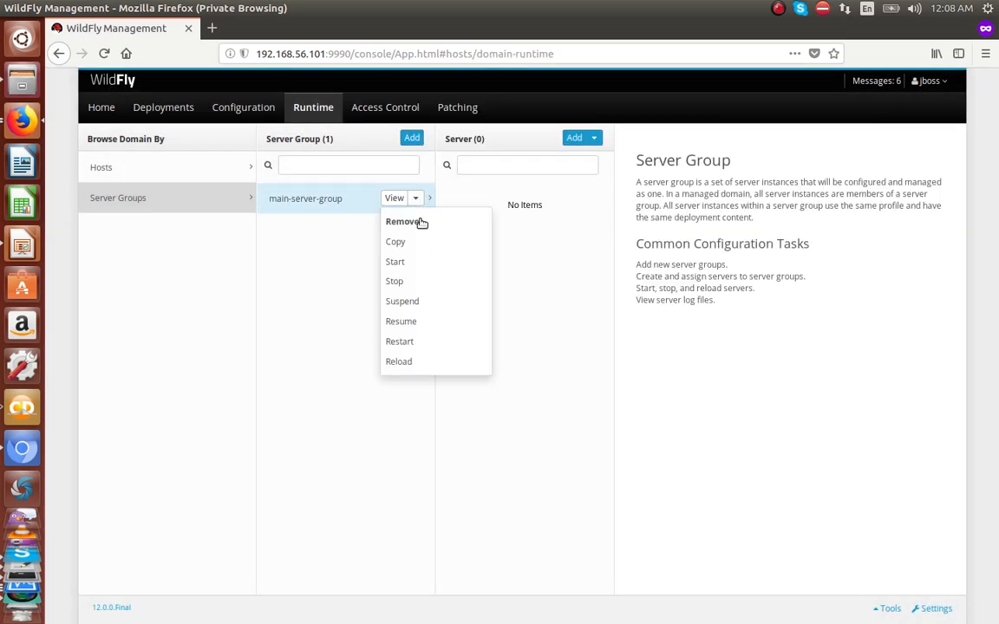
left_click(419, 221)
left_click(602, 400)
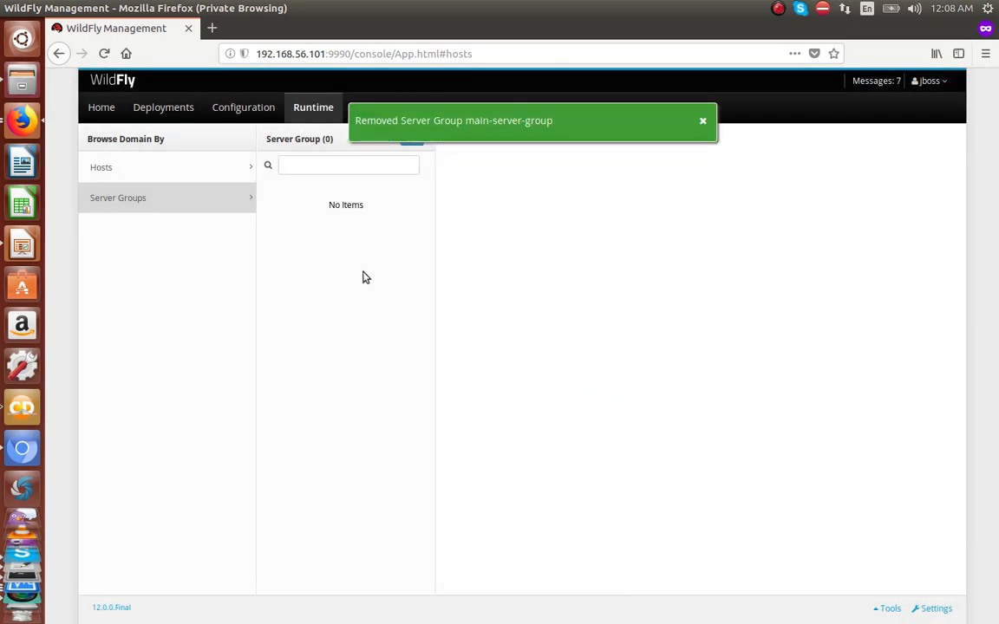
left_click(134, 167)
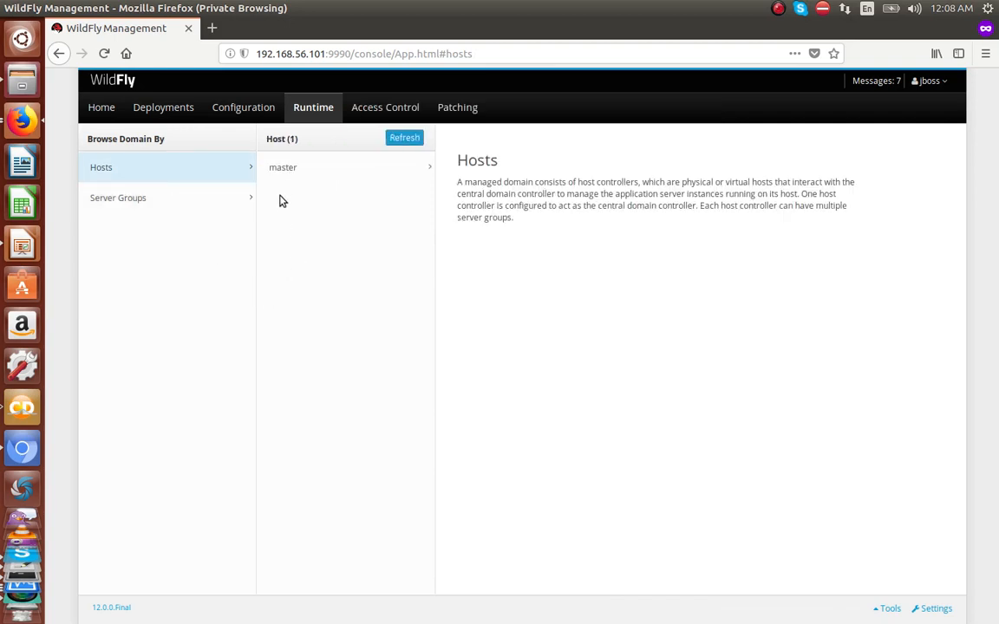
left_click(285, 173)
left_click(190, 200)
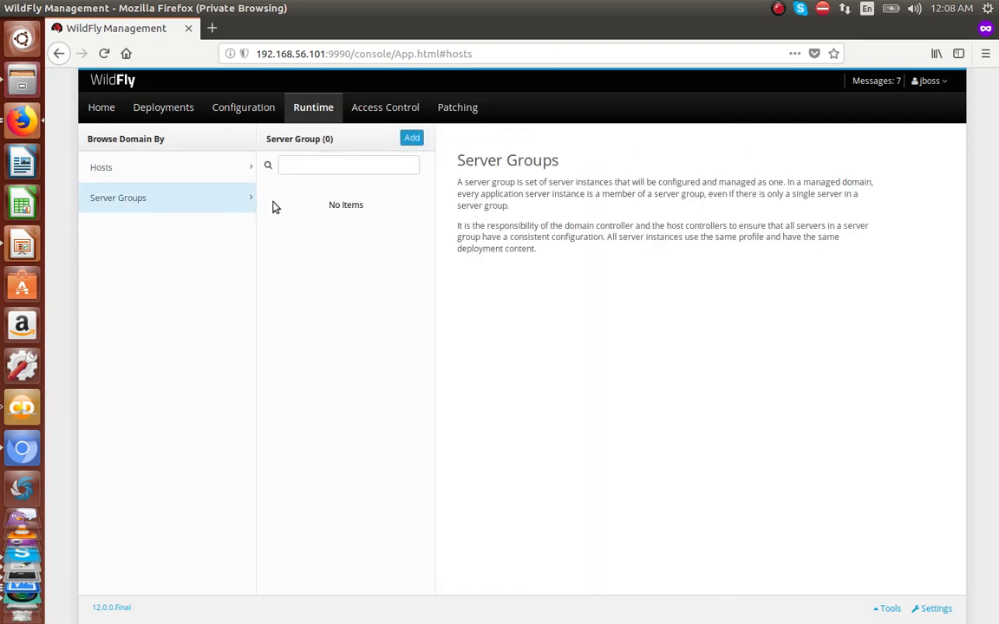
Step: Create server group dev-group with the default profile and standard-sockets socket binding
left_click(411, 138)
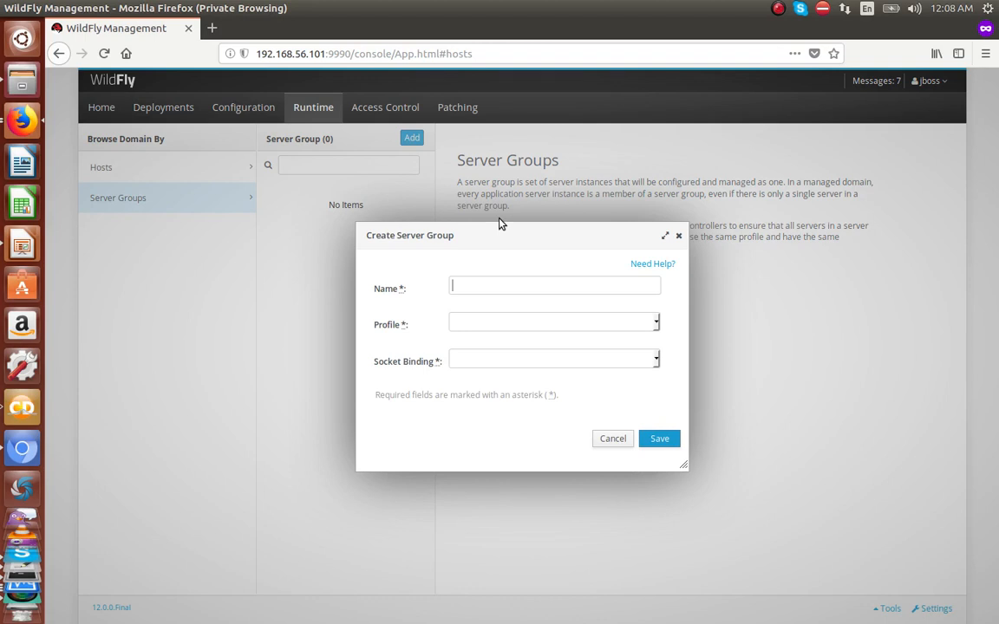
type("dev-group")
left_click(569, 325)
left_click(532, 359)
left_click(546, 359)
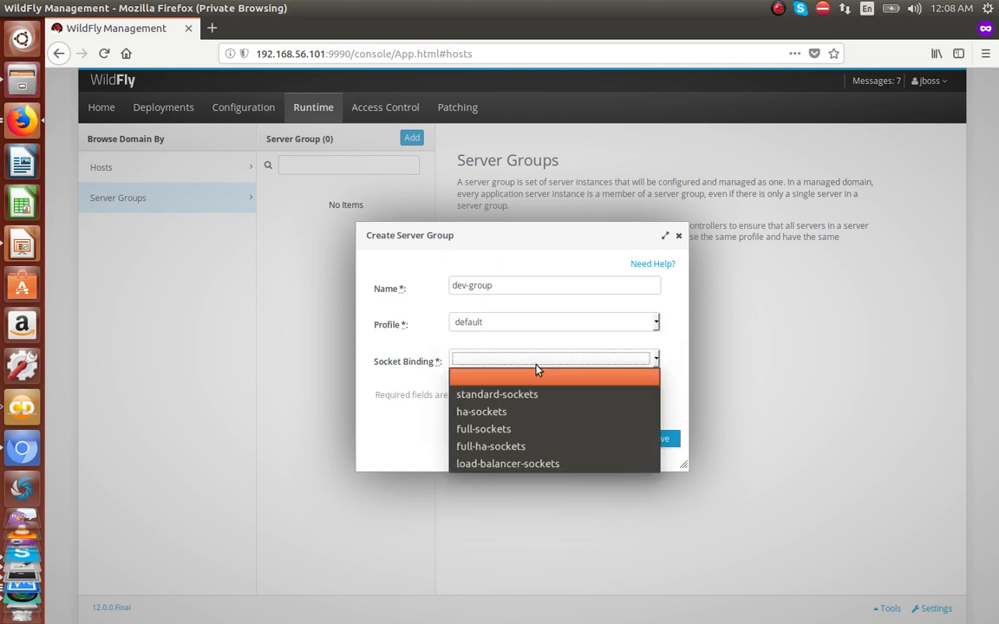
left_click(502, 394)
left_click(656, 440)
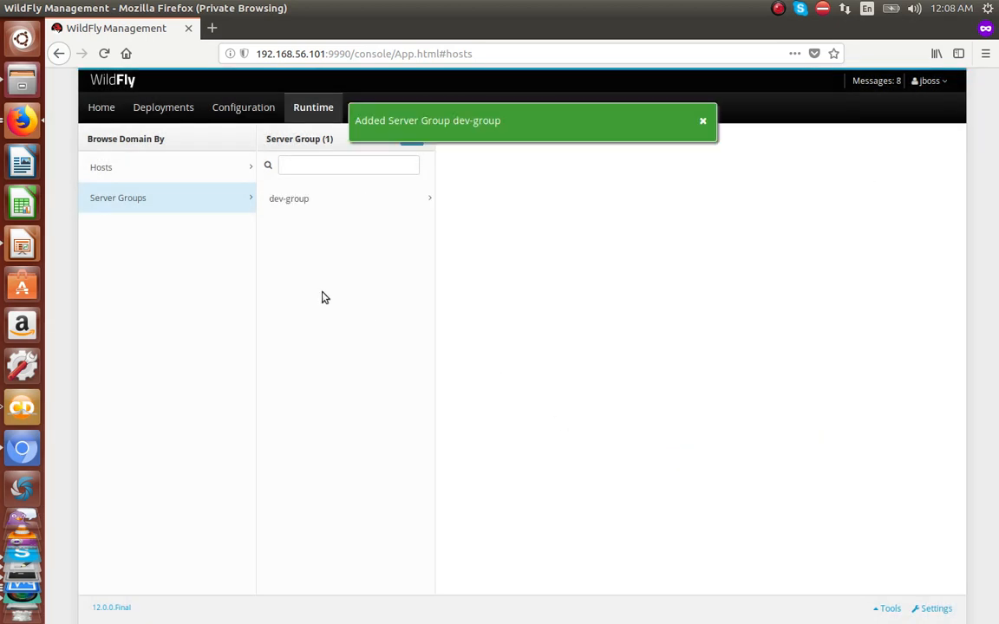
left_click(703, 121)
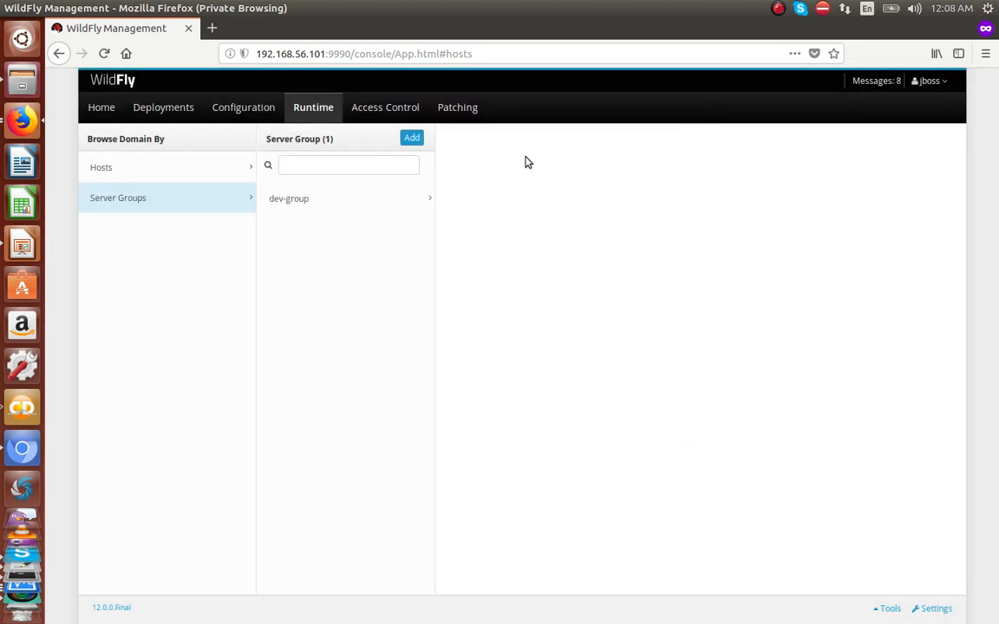
Step: Create server group prod-group with the default profile and standard-sockets socket binding
left_click(414, 140)
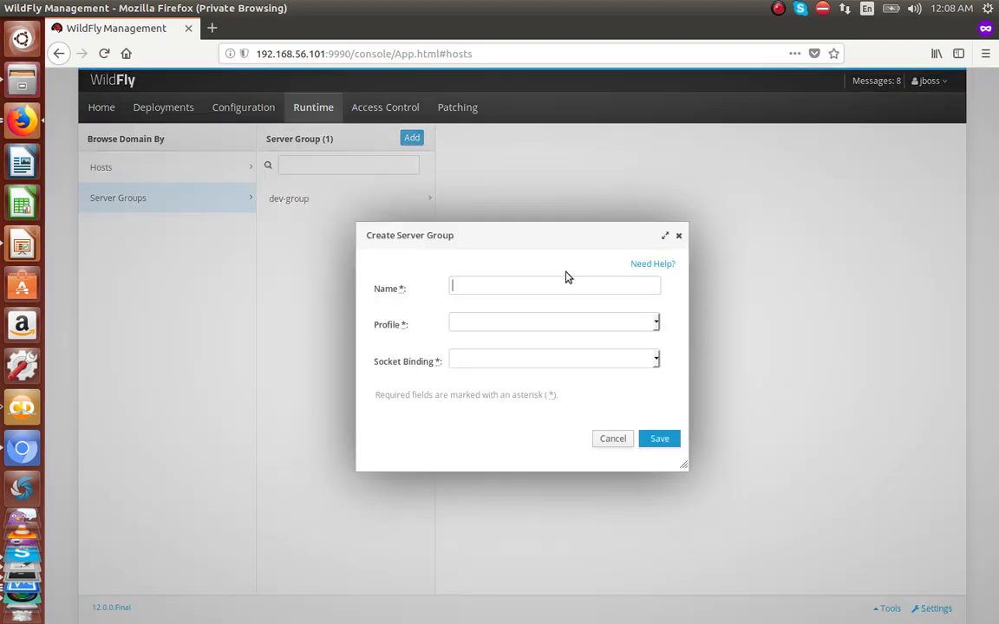
type("prod-group")
left_click(579, 328)
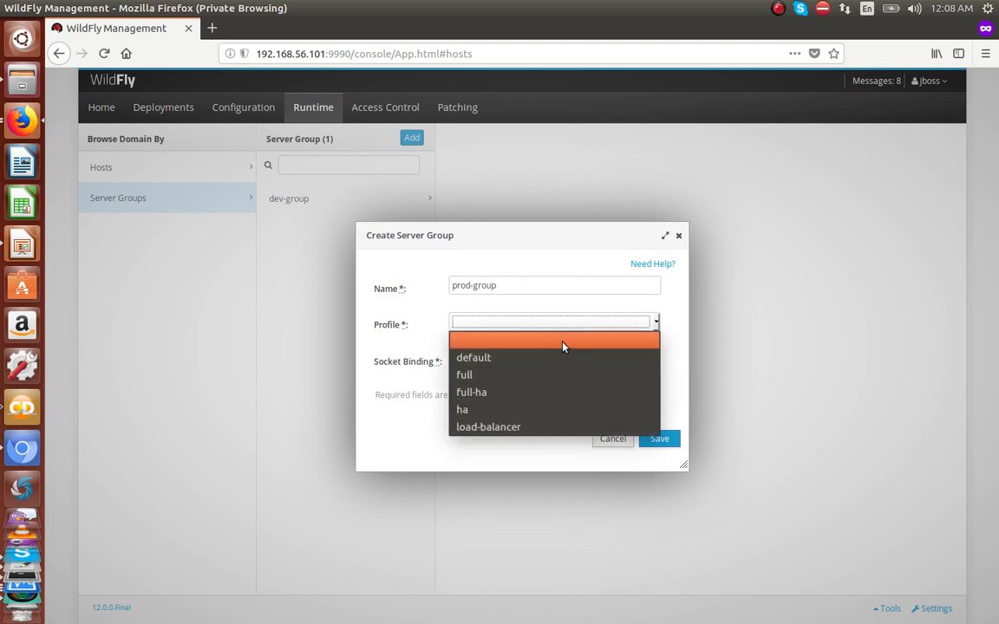
left_click(519, 352)
left_click(546, 363)
left_click(535, 395)
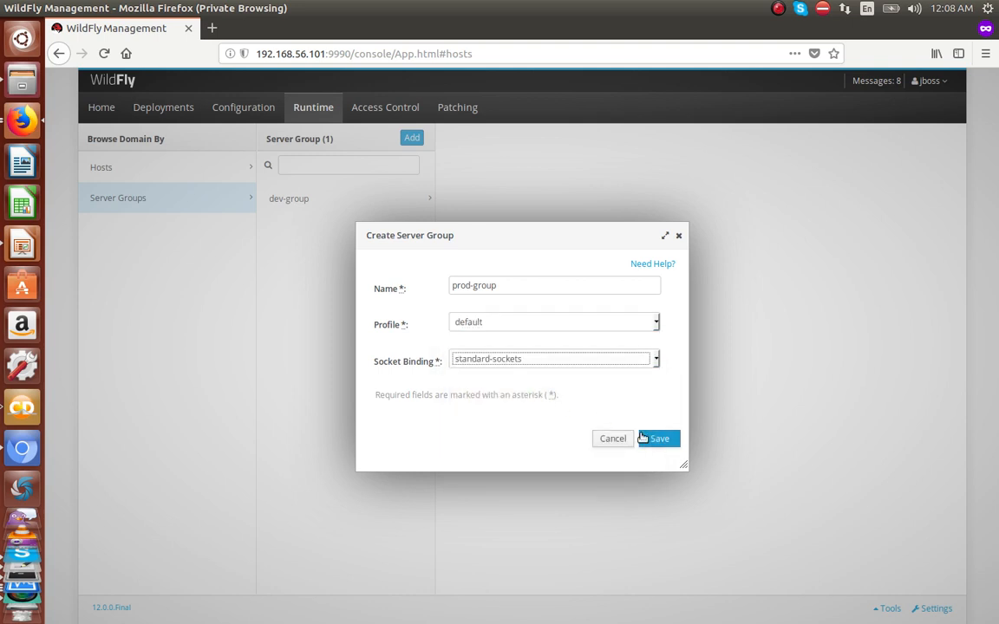
left_click(659, 439)
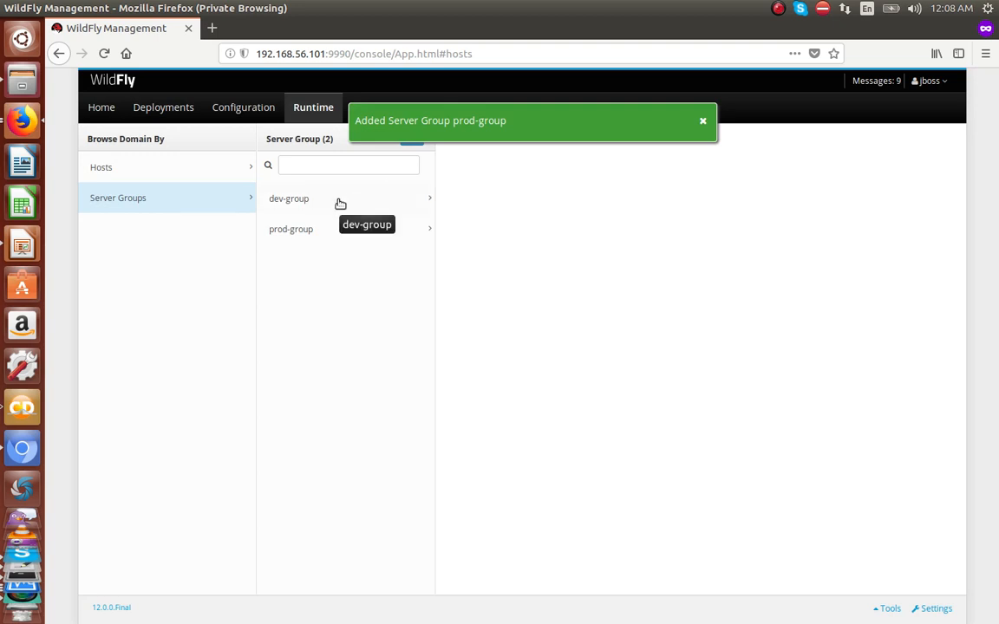
Step: Add server devserver to dev-group
left_click(360, 195)
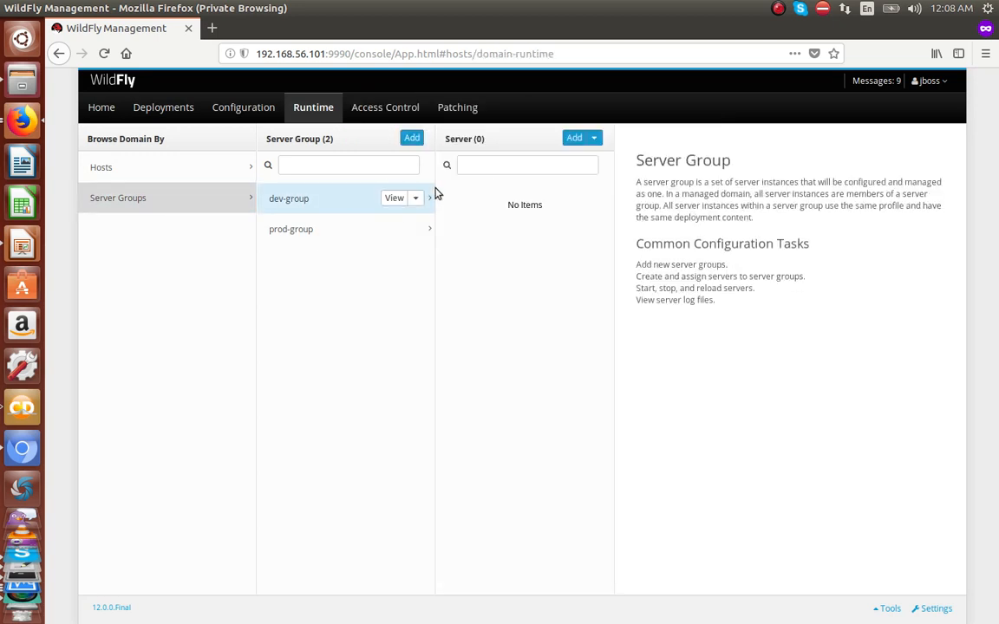
left_click(574, 138)
type("de")
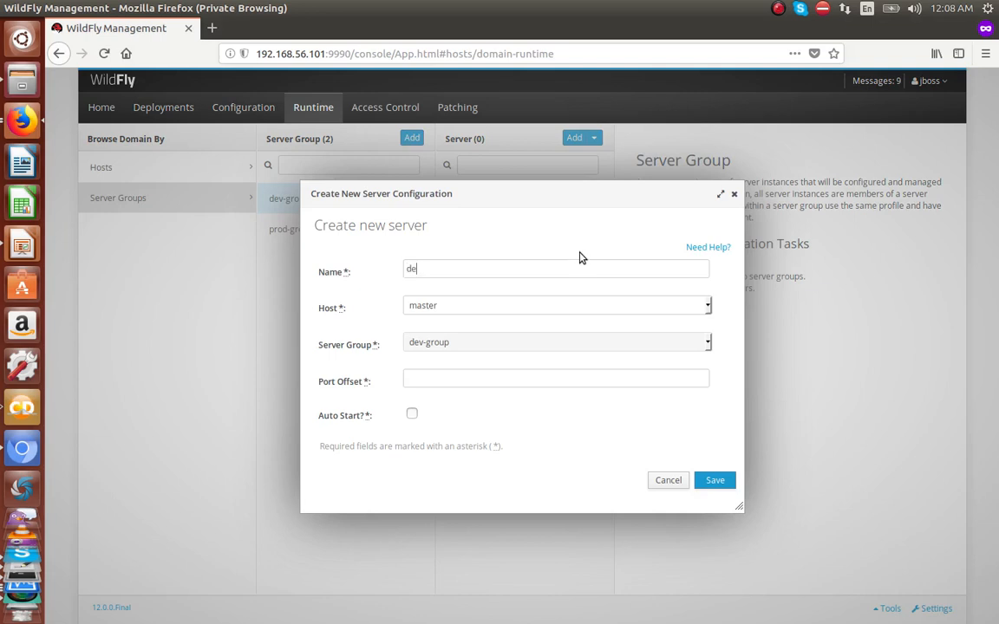
type("vserver")
left_click(434, 379)
left_click(713, 479)
left_click(701, 120)
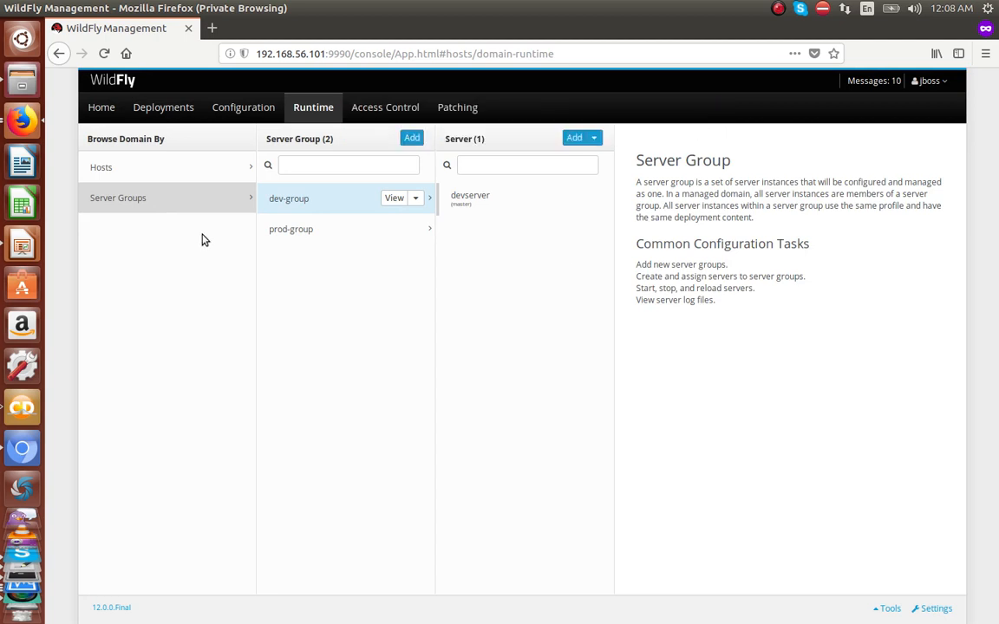
Step: Add server prodserver to prod-group, set to start automatically
left_click(275, 233)
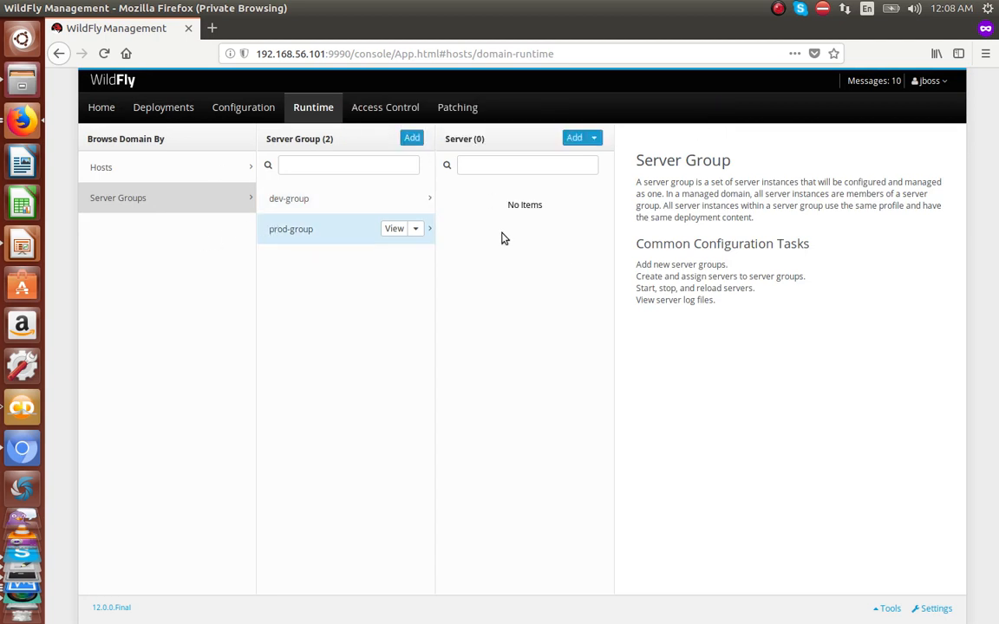
left_click(574, 138)
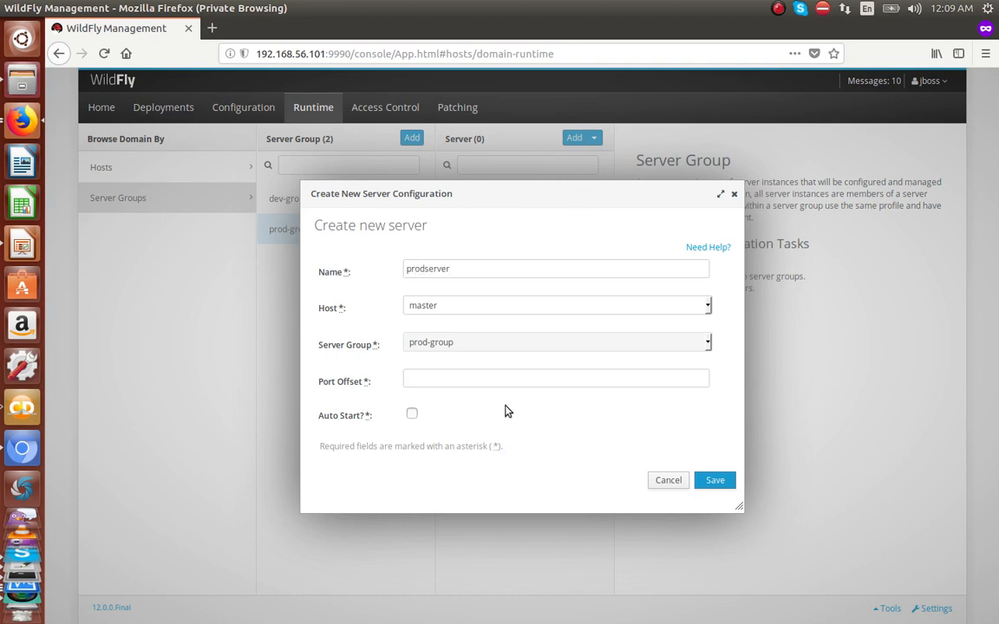
left_click(488, 378)
left_click(411, 416)
left_click(725, 480)
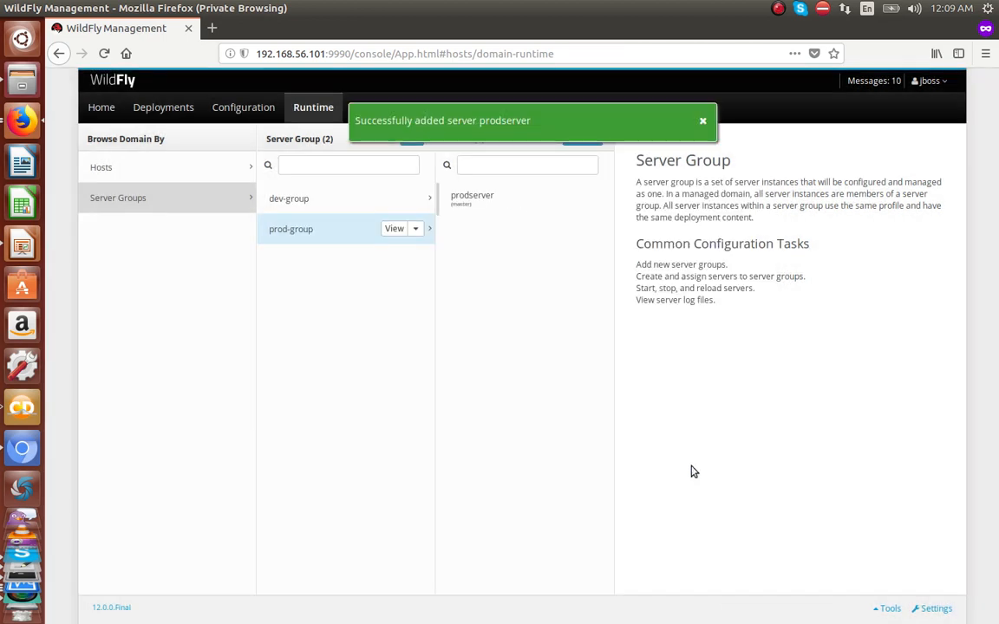
left_click(702, 122)
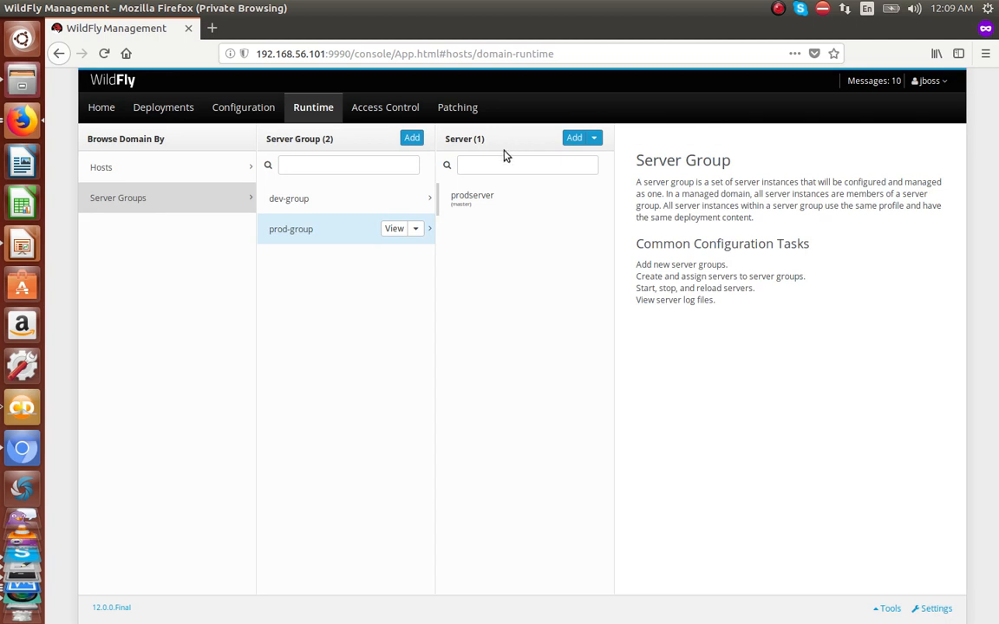
Step: Verify the servers in dev-group and prod-group, then check the logged-in user's roles
left_click(337, 199)
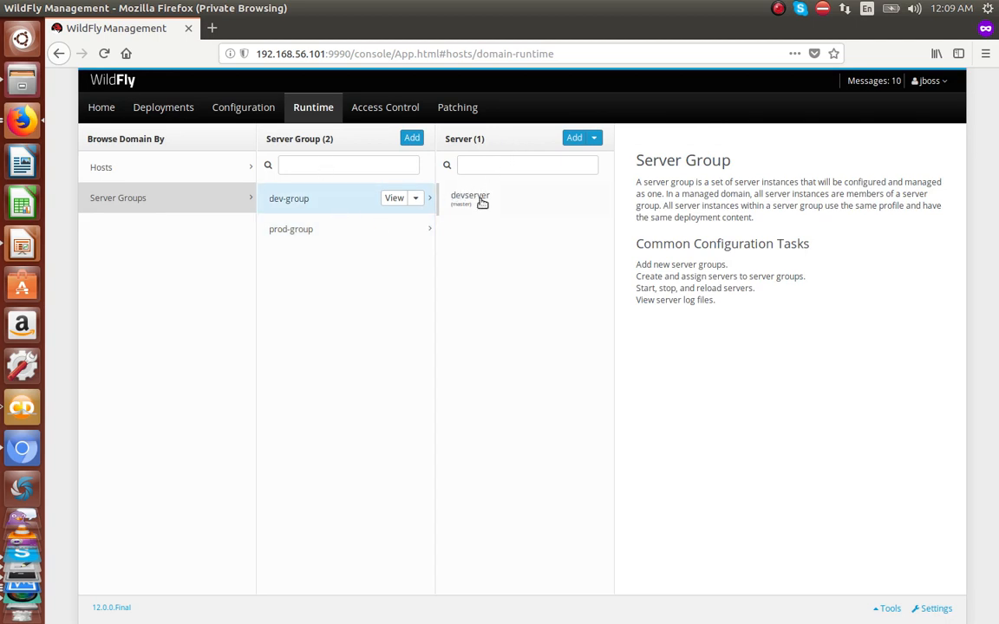
left_click(378, 235)
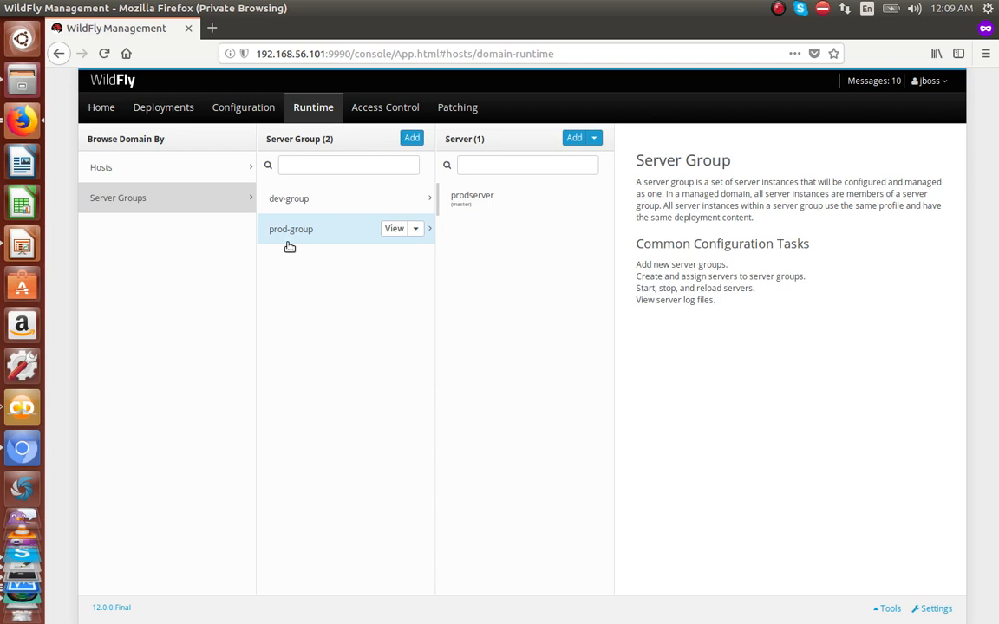
left_click(929, 81)
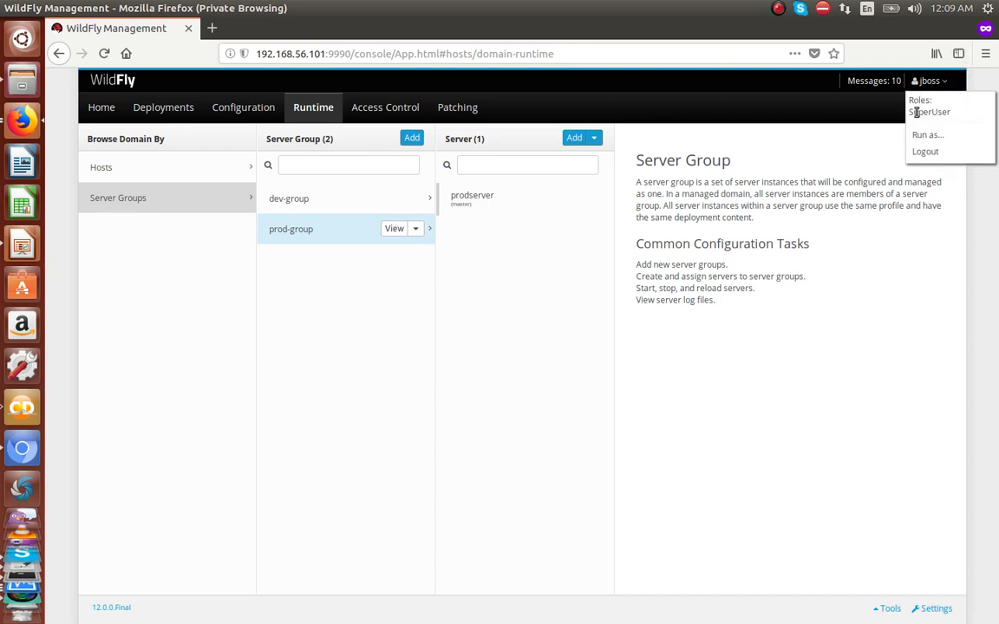
Step: Confirm the SuperUser role, copy the value=rbac CLI command from Access Control, and go to gedit
left_click_drag(916, 113, 940, 111)
left_click(396, 115)
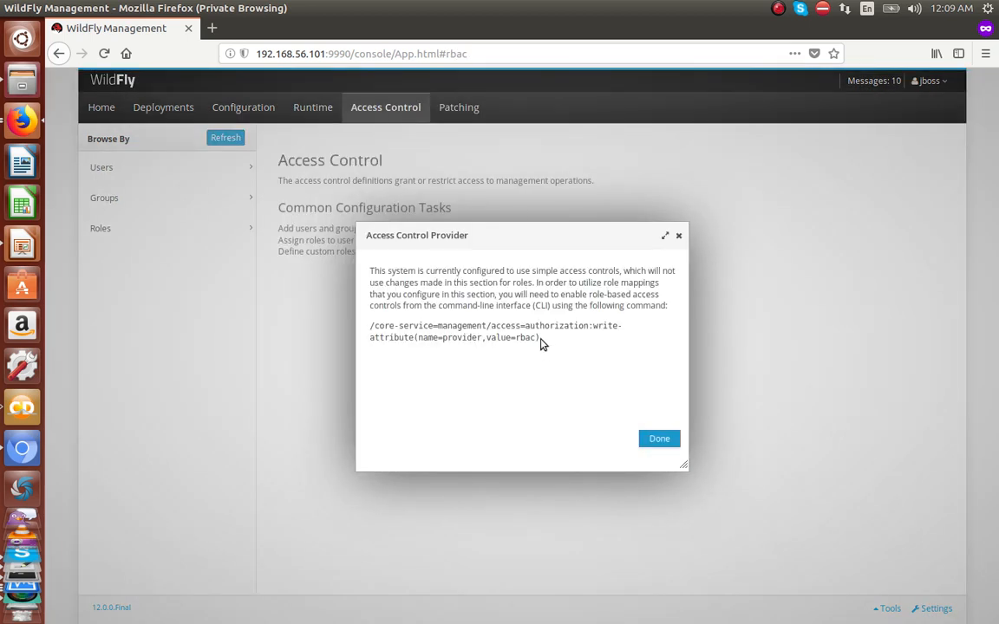
left_click_drag(540, 342, 371, 330)
key("ctrl+c")
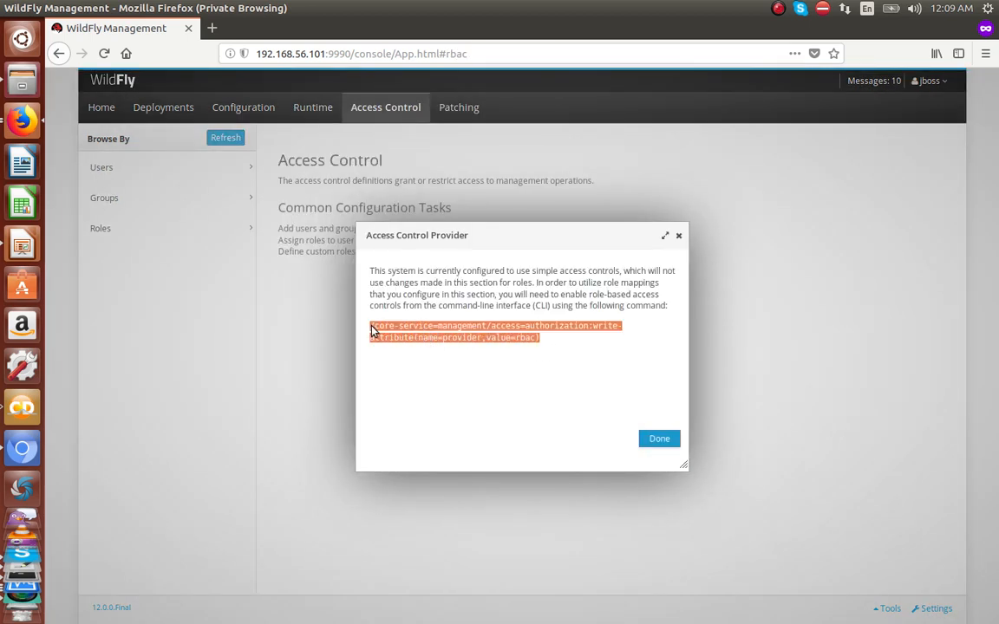
key("alt+Tab")
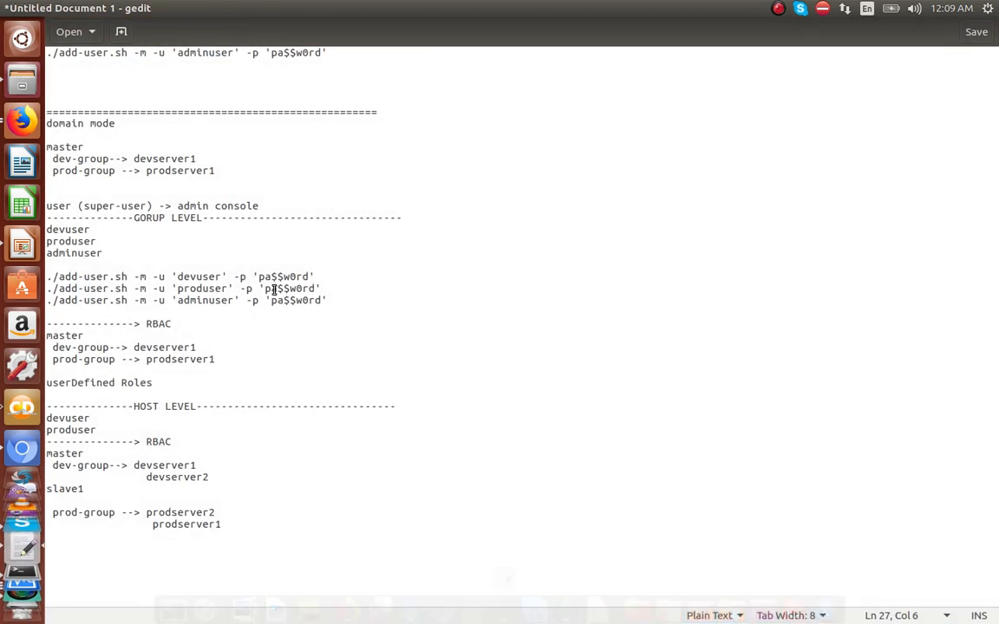
Step: Paste the RBAC provider CLI command on a new line under the RBAC heading
left_click(190, 324)
key("Return")
key("ctrl+v")
key("Return")
key("Return")
key("Return")
key("Return")
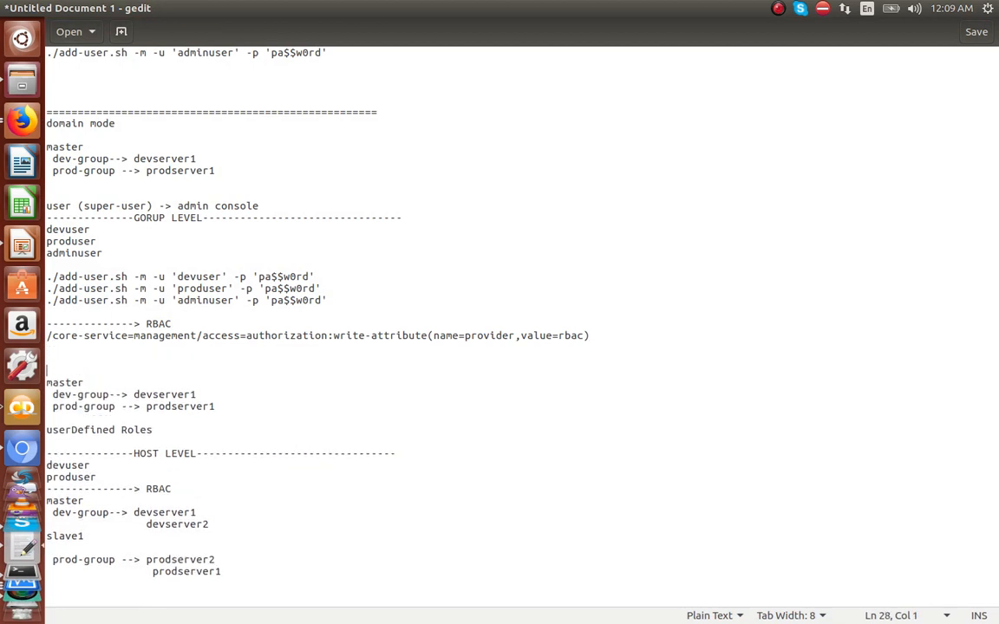
Step: Select the devuser add-user.sh line and return to the terminal
double_click(565, 337)
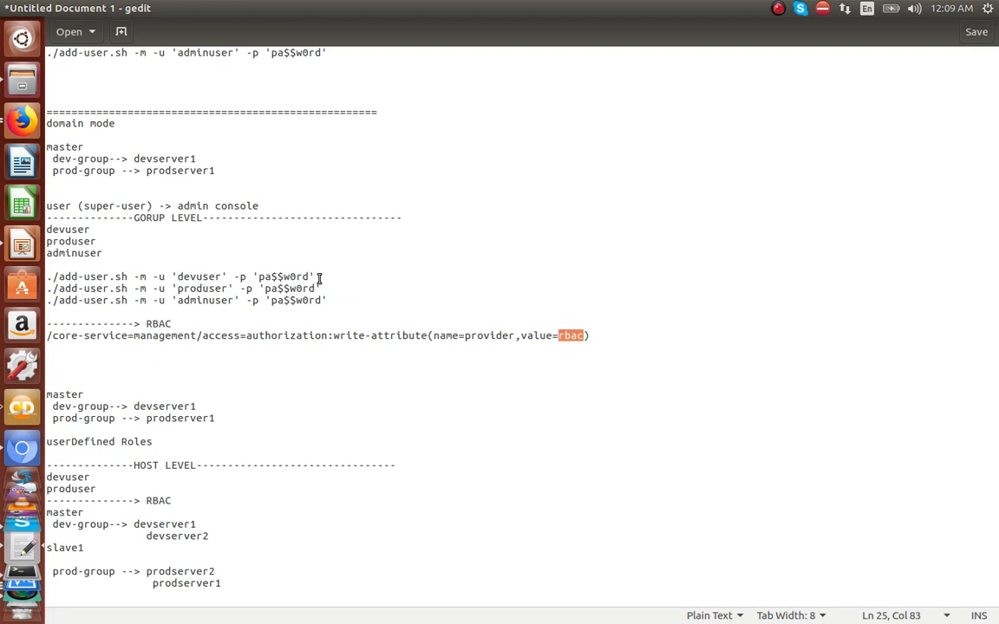
double_click(204, 276)
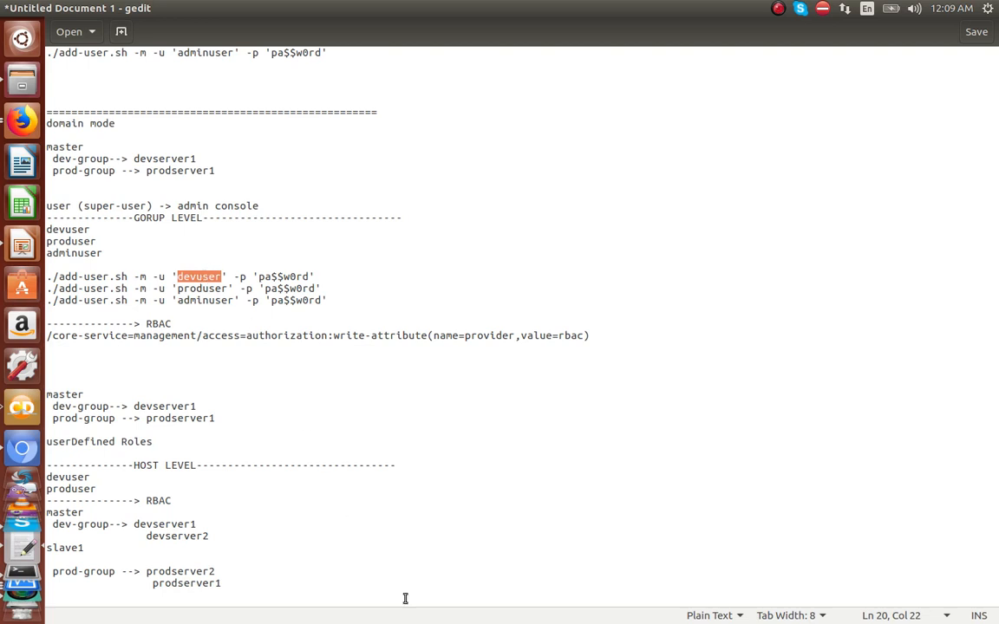
left_click(324, 277)
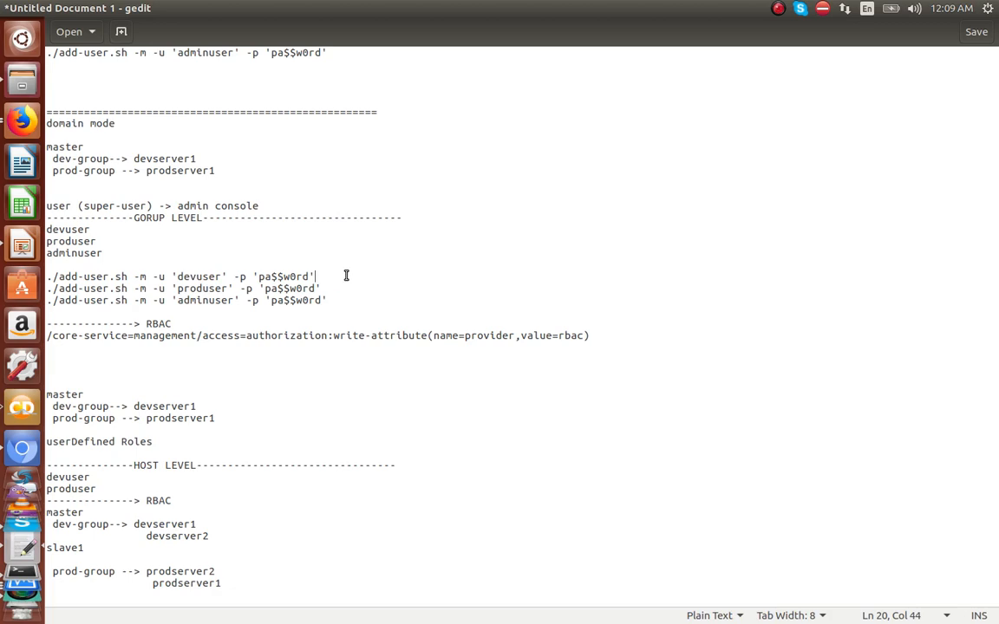
key("shift+Home")
key("ctrl+c")
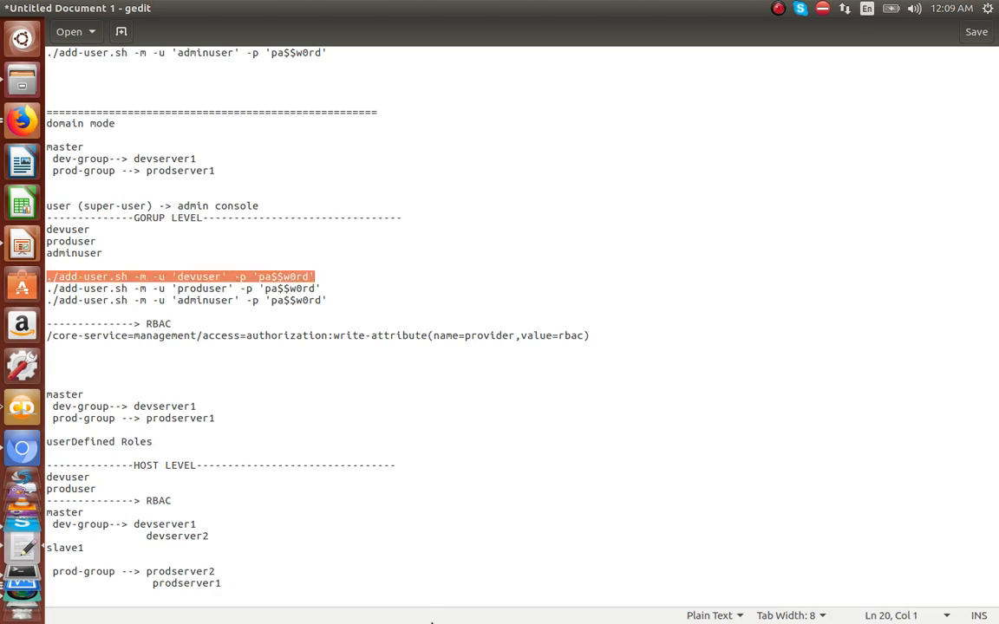
mouse_move(431, 621)
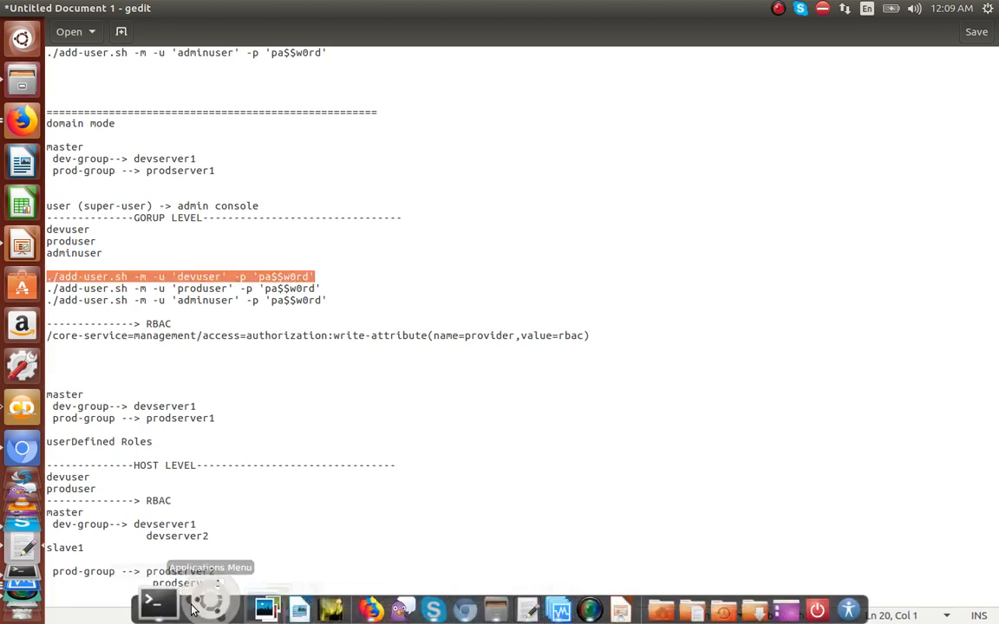
left_click(158, 604)
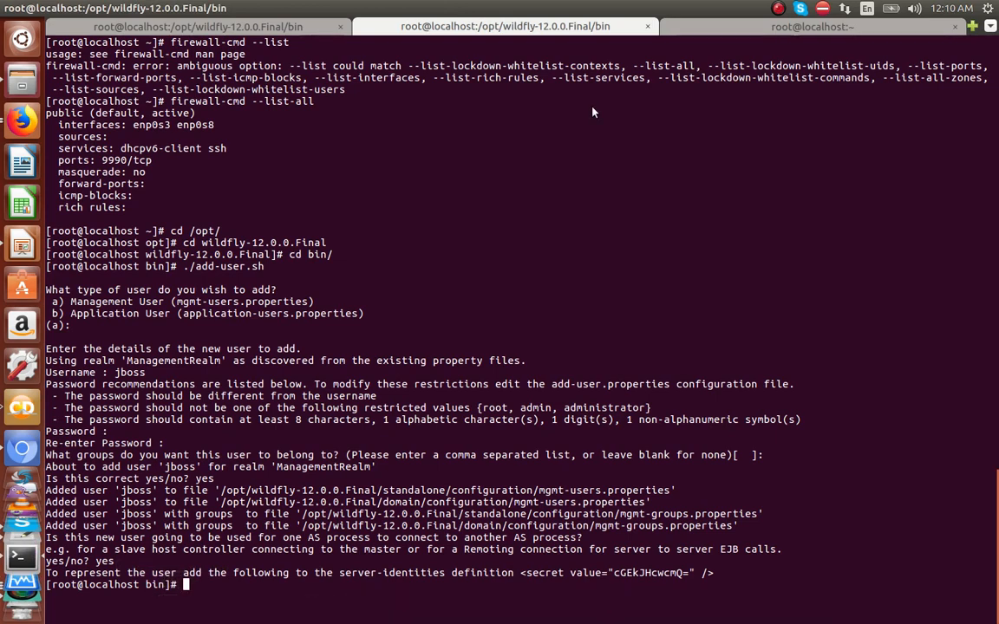
Step: Paste the devuser add-user.sh command at the terminal prompt
right_click(593, 112)
left_click(615, 143)
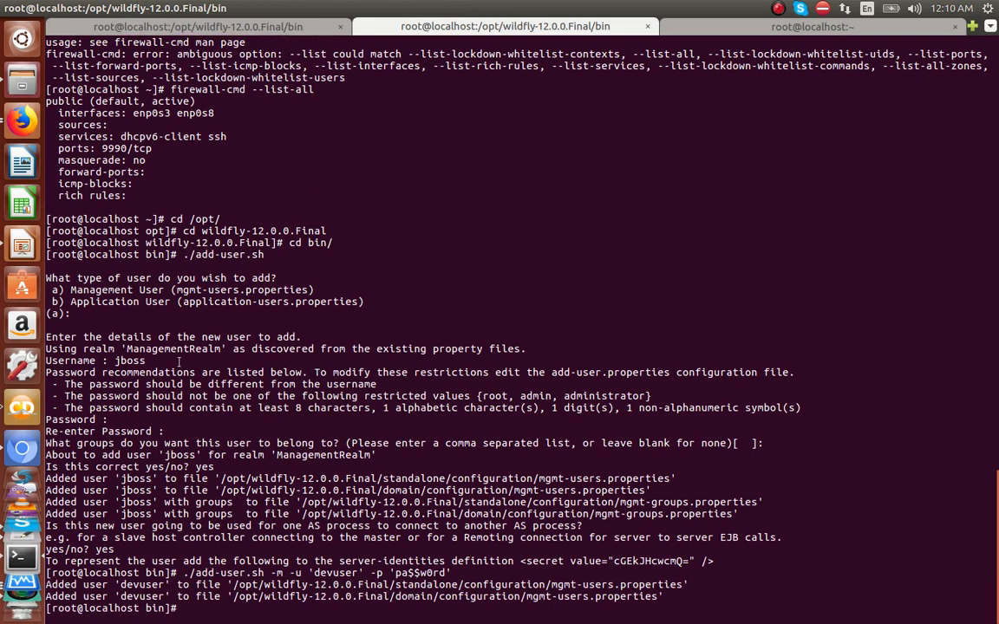
key("alt+Tab")
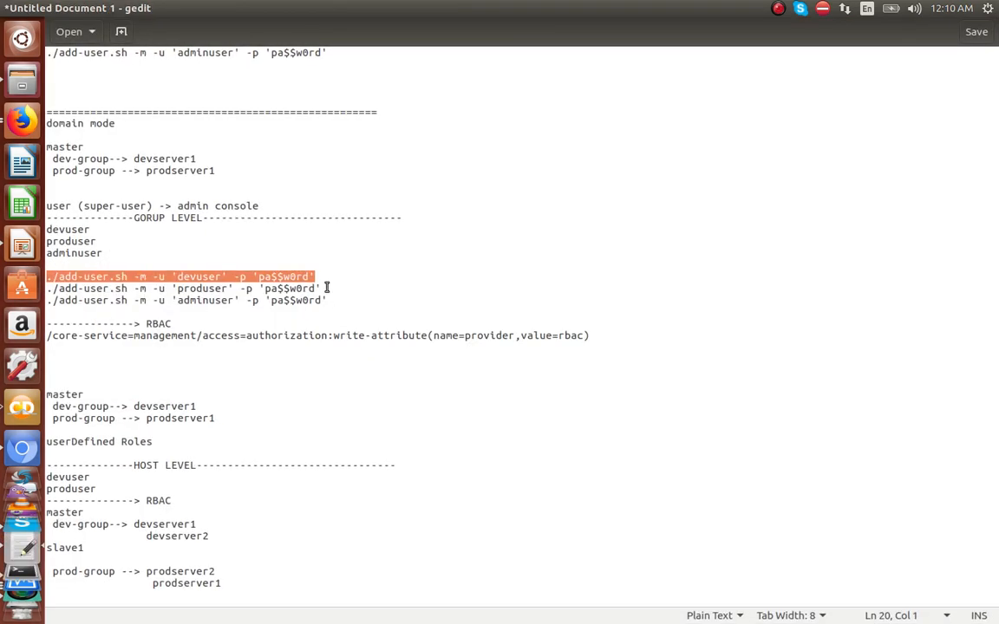
Step: Copy the produser add-user.sh command from the notes and run it in the terminal
left_click_drag(327, 288, 44, 291)
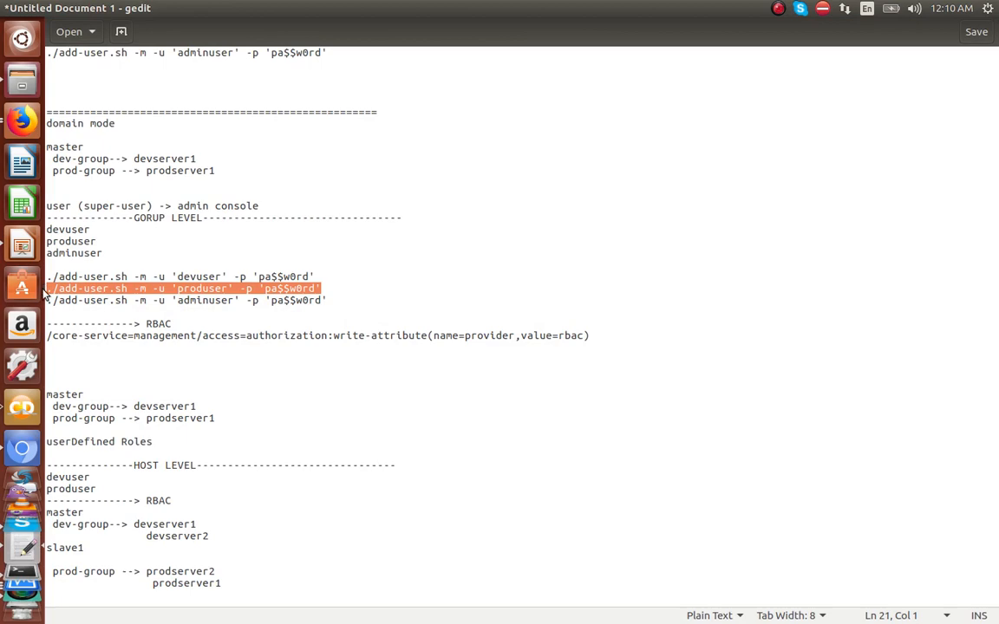
key("ctrl+c")
key("alt+Tab")
right_click(545, 296)
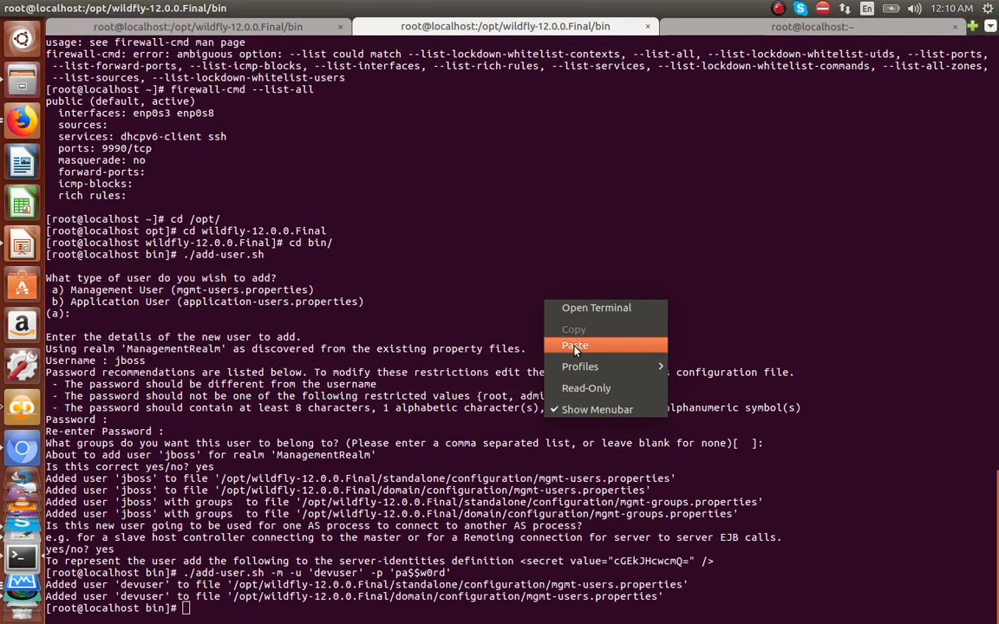
left_click(575, 345)
key("Return")
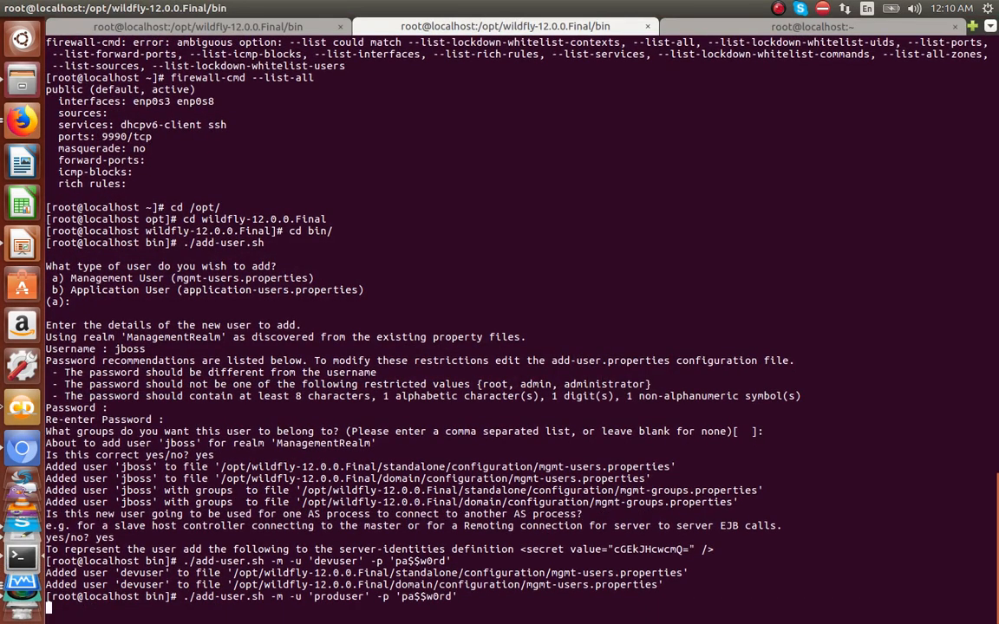
key("alt+Tab")
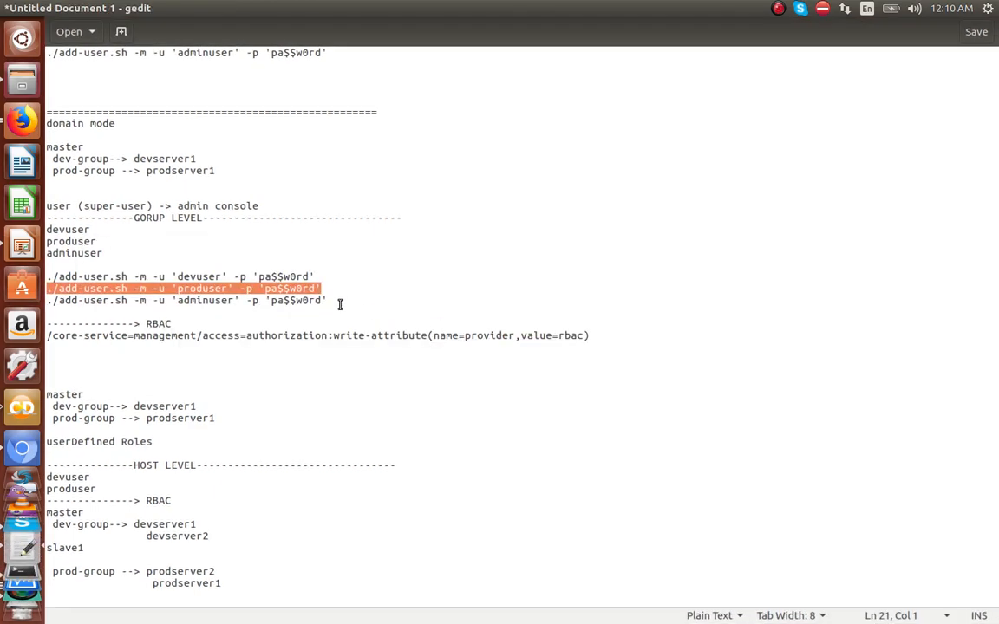
Step: Copy the adminuser add-user.sh command from the notes and run it in the terminal
left_click_drag(340, 304, 47, 300)
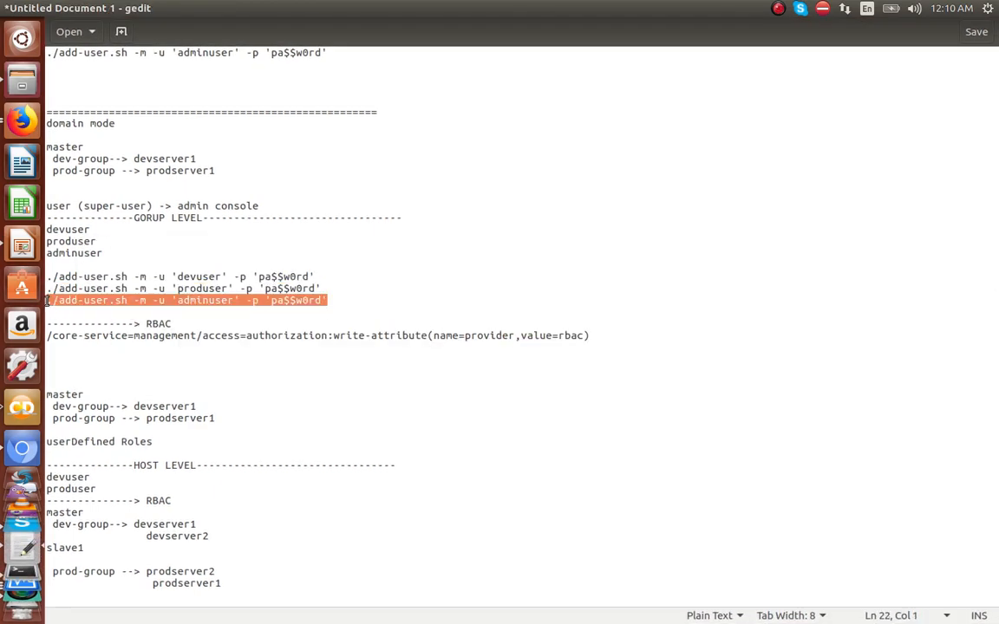
key("alt+Tab")
right_click(720, 271)
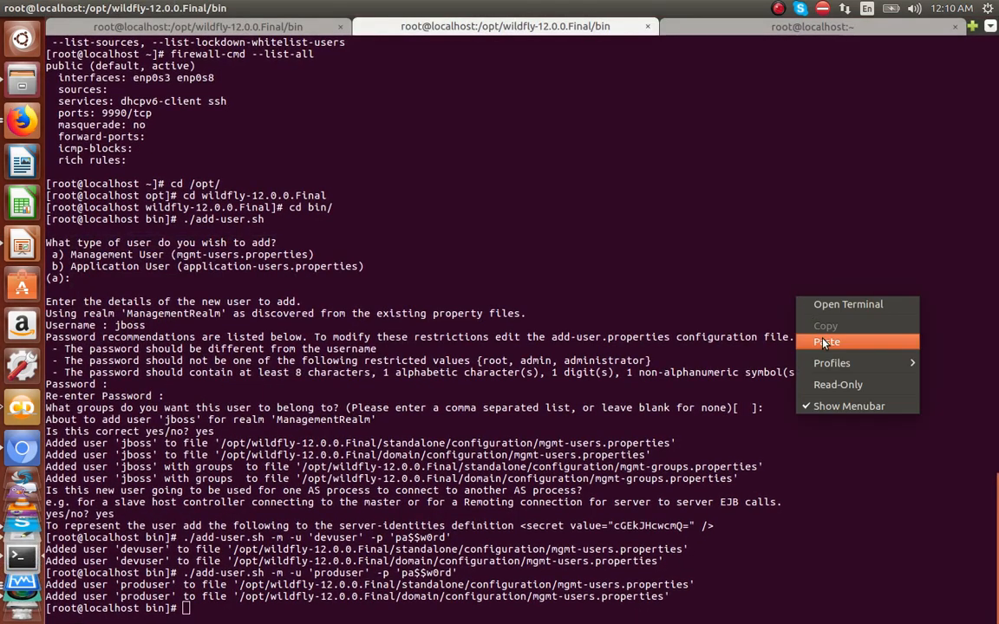
left_click(772, 306)
key("Return")
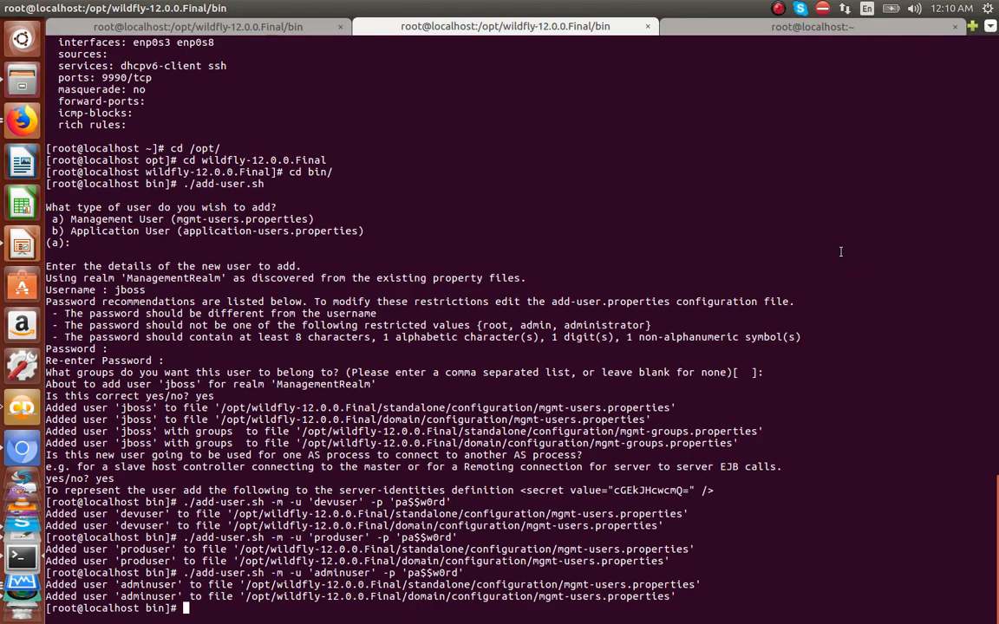
key("alt+Tab")
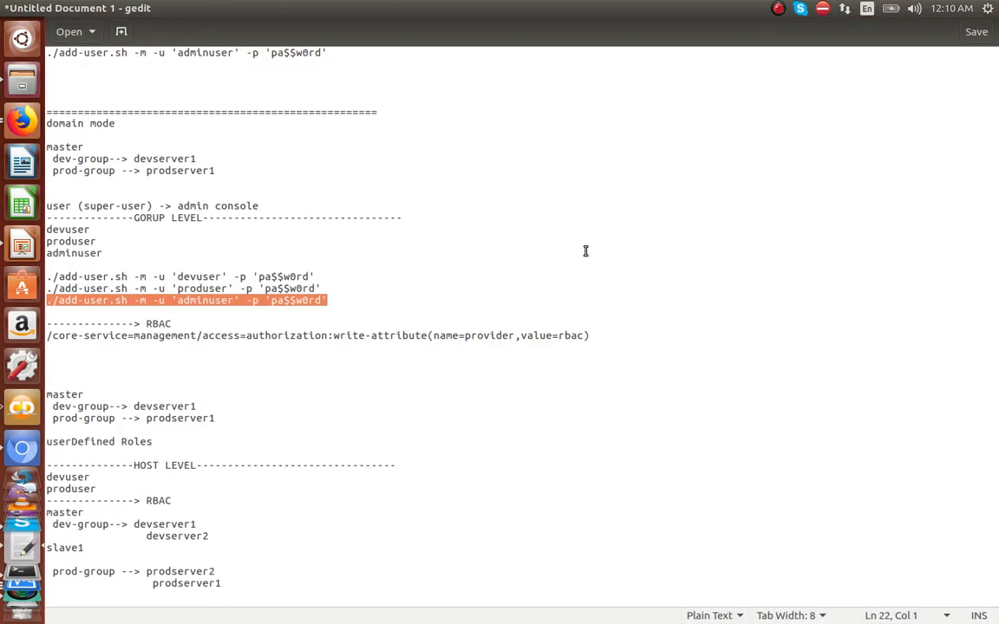
key("alt+Tab")
key("alt+Tab")
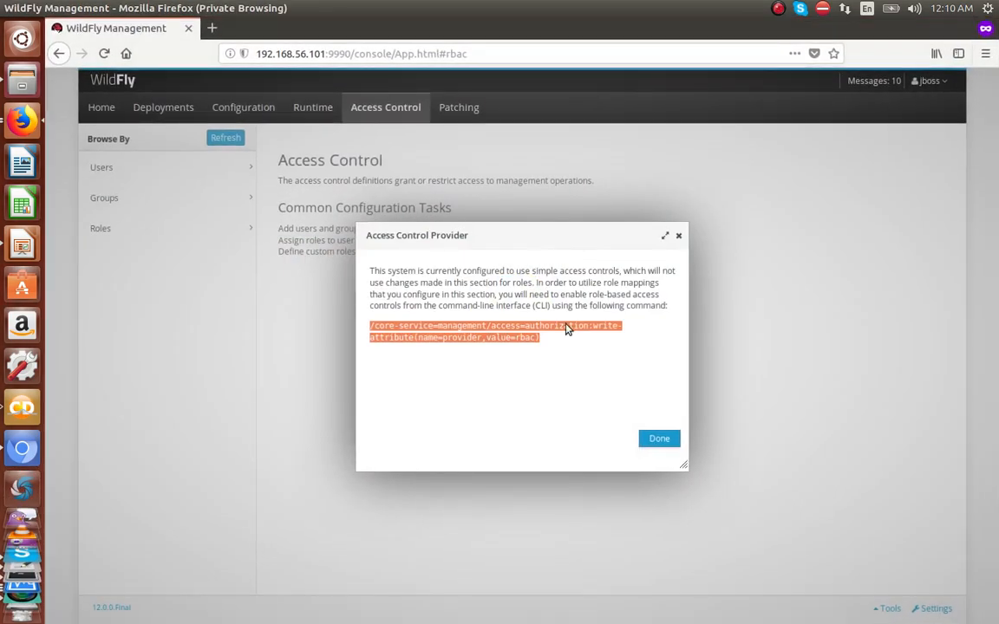
Step: Close the provider notice, preview assignable roles under Users, then list the seven built-in roles
left_click(659, 438)
left_click(138, 167)
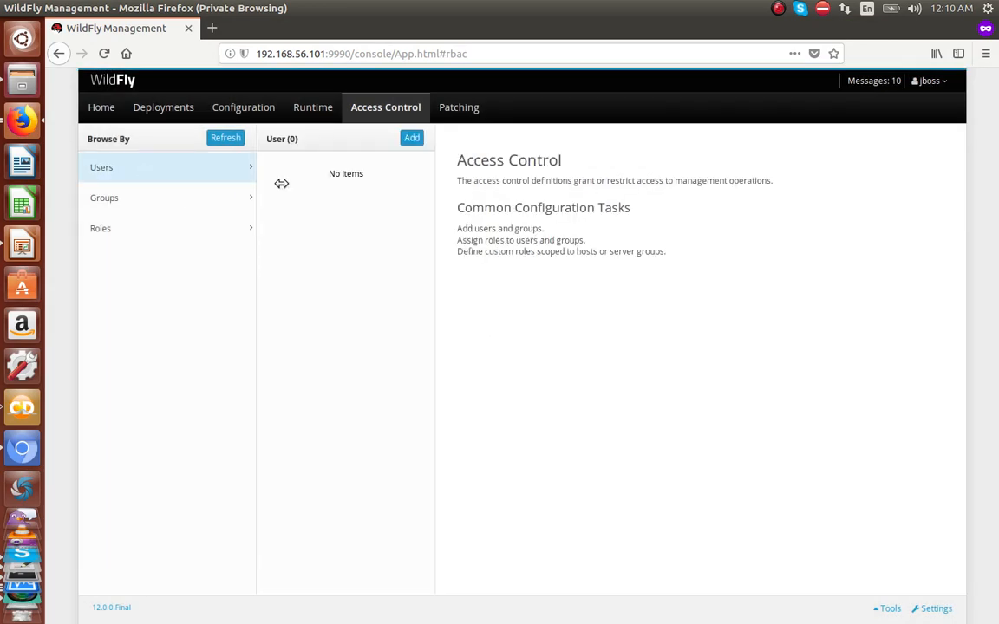
left_click(412, 139)
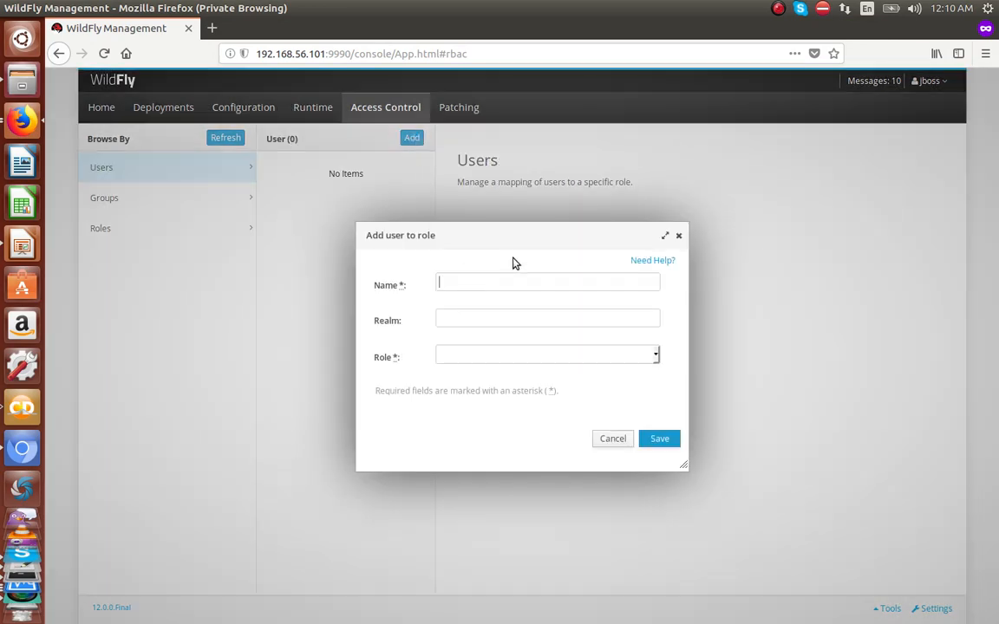
left_click(508, 356)
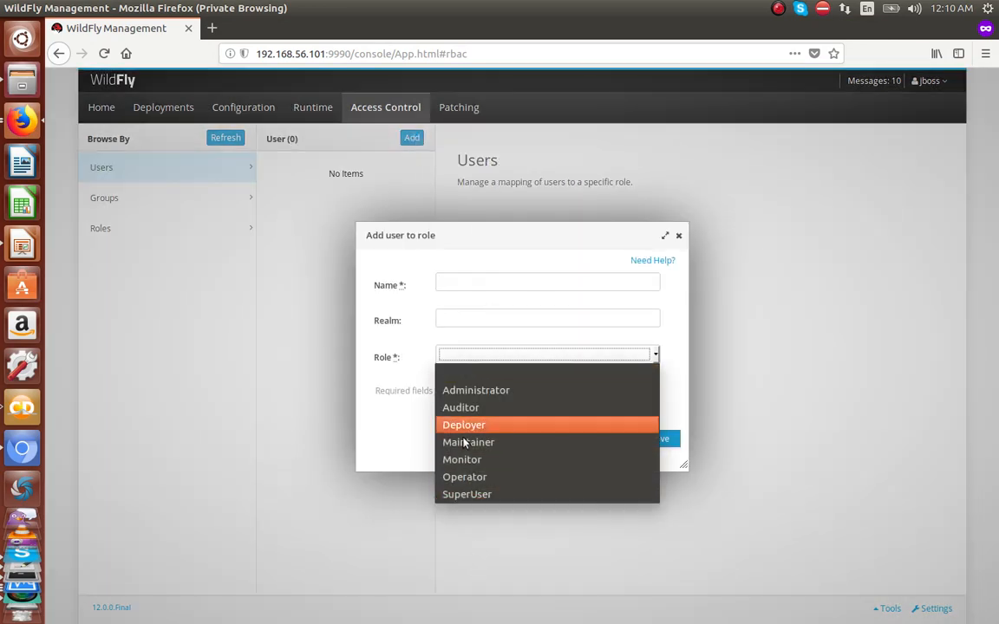
left_click(678, 236)
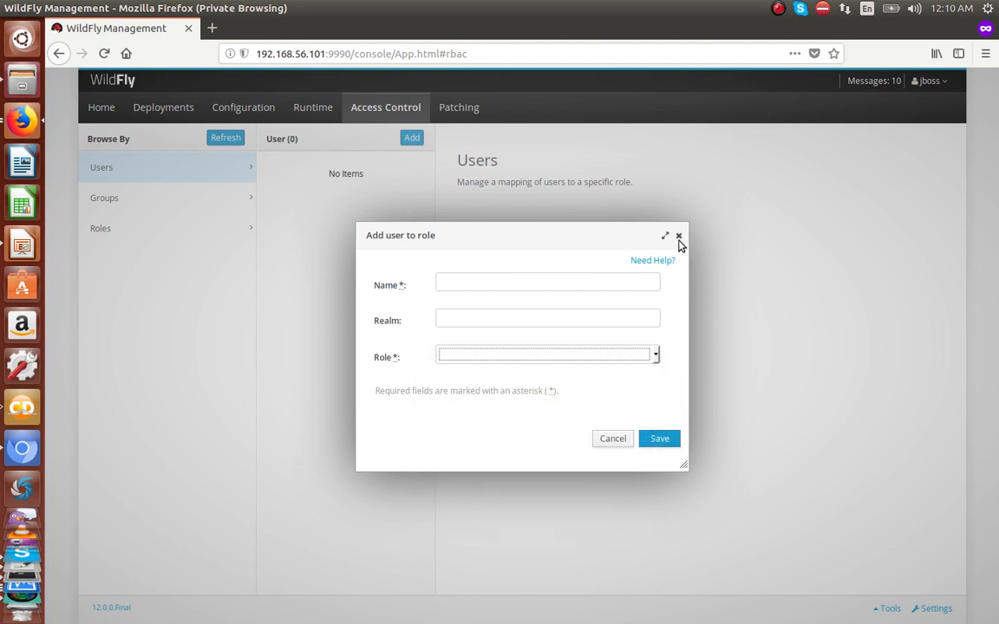
left_click(678, 236)
left_click(171, 231)
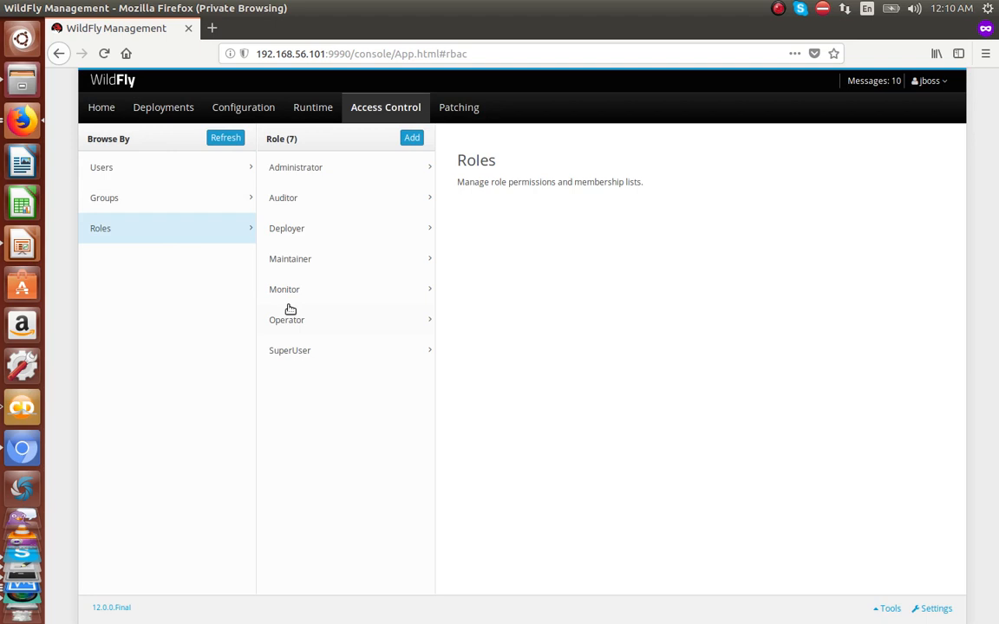
Step: Add scoped role devRole, based on Administrator, type Server Group, scope dev-group
left_click(412, 139)
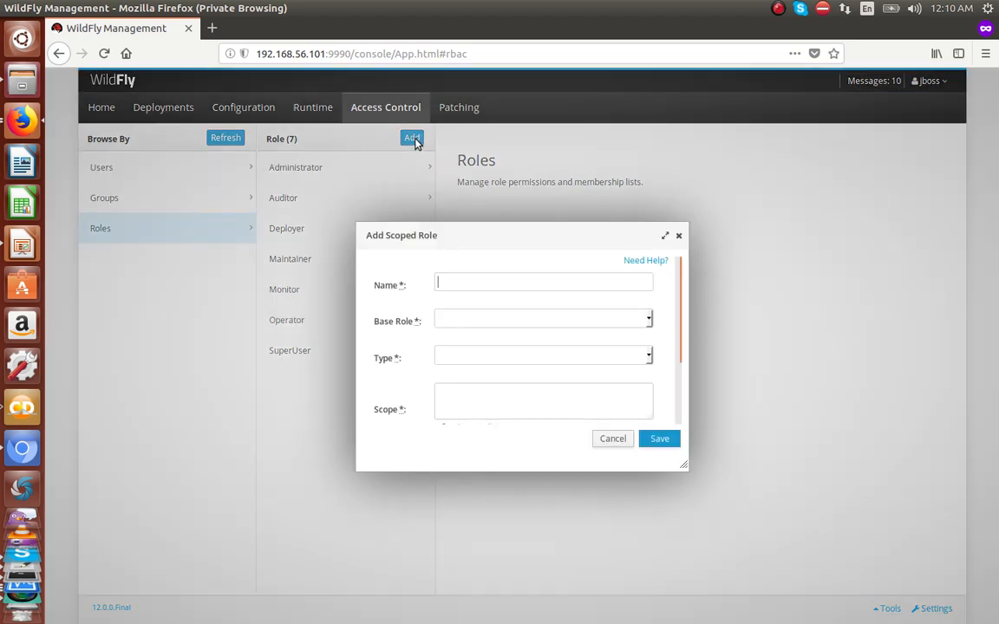
left_click(470, 286)
type("devRole")
left_click(473, 322)
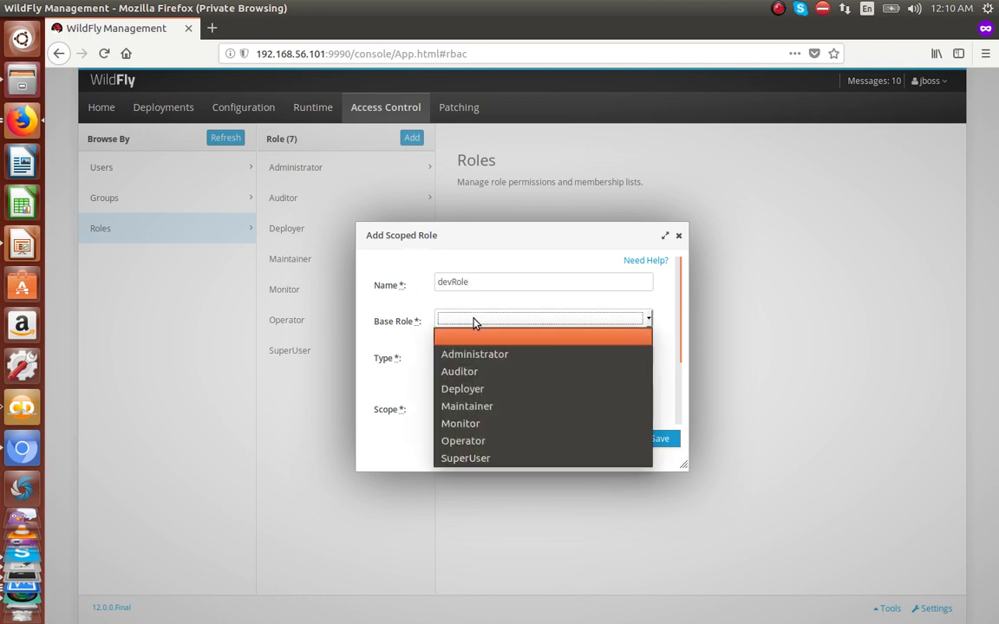
left_click(490, 363)
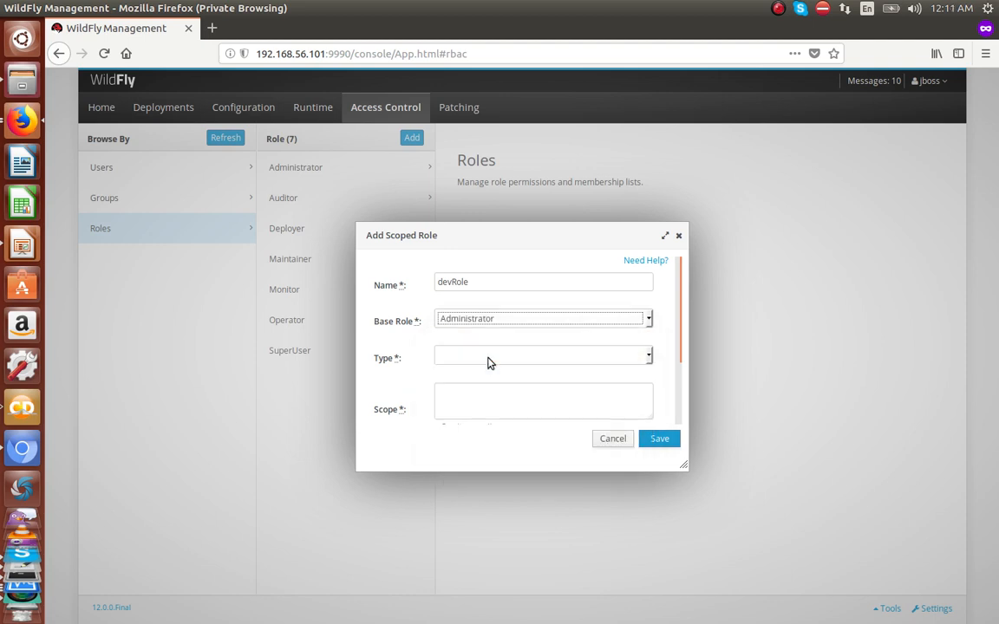
left_click(496, 360)
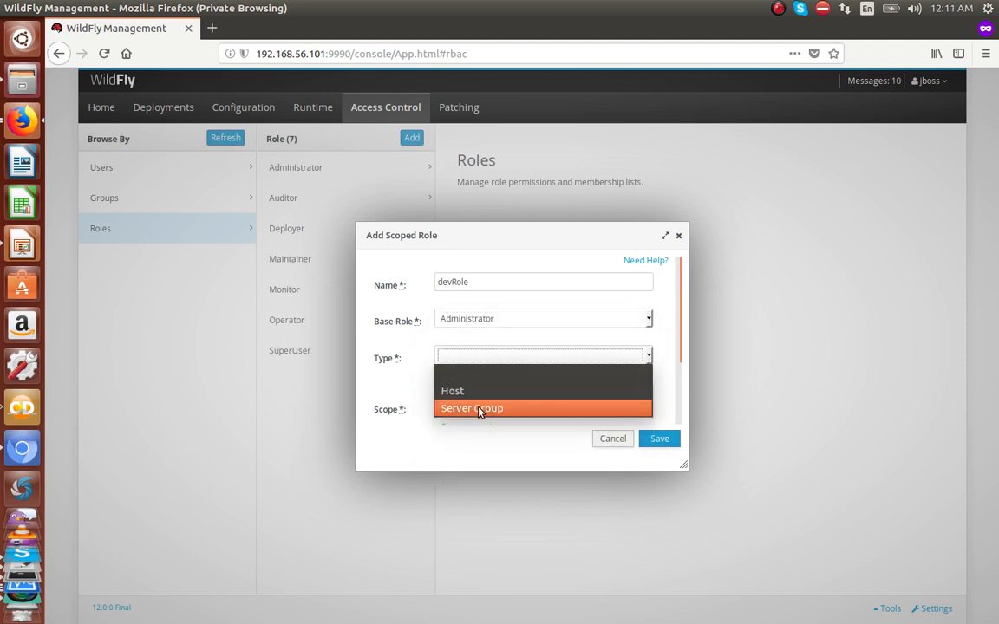
left_click(480, 408)
left_click(481, 402)
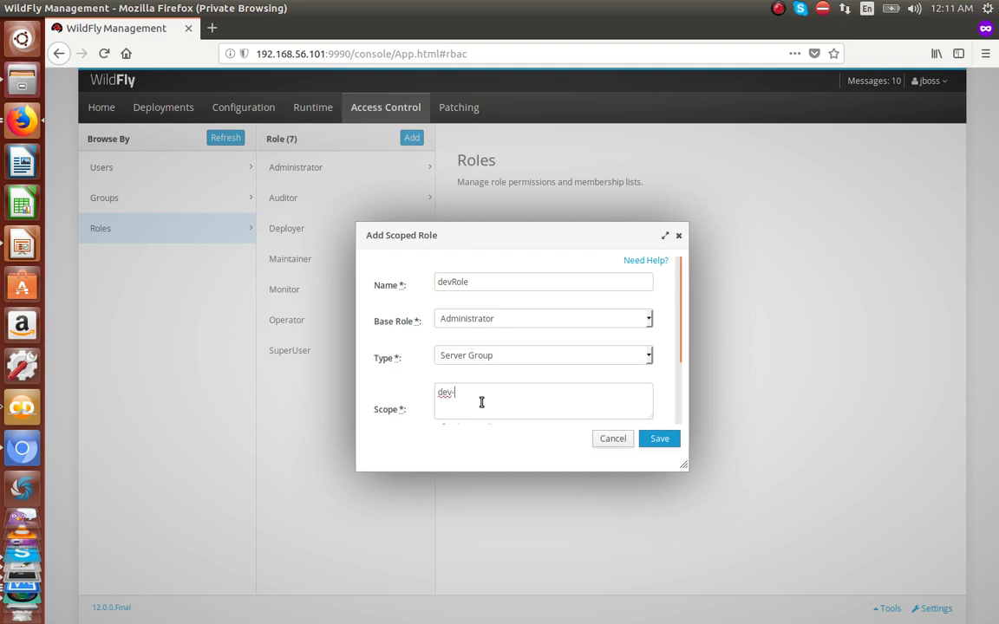
left_click(659, 438)
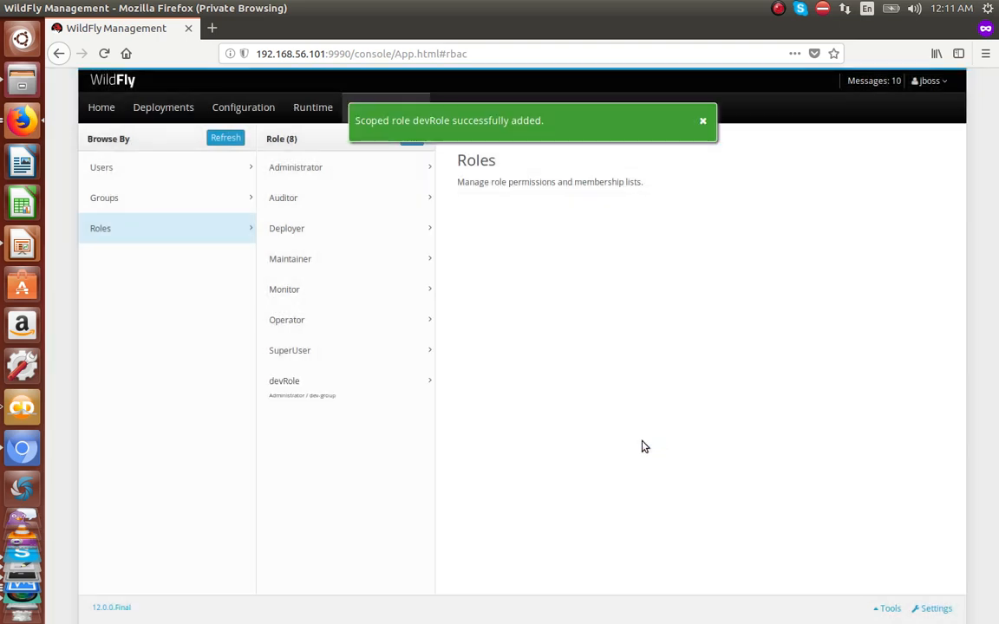
left_click(120, 170)
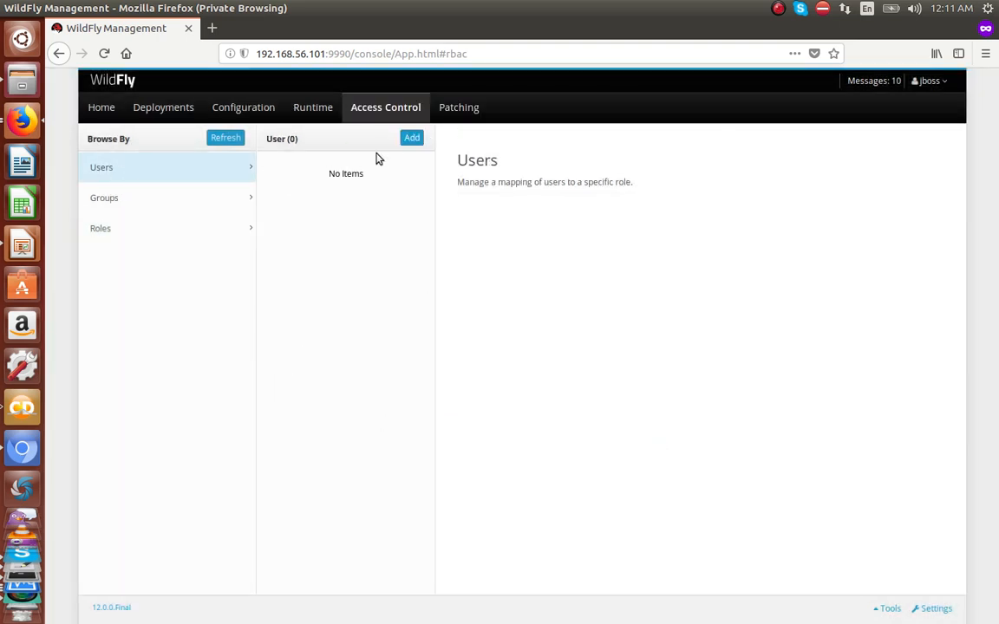
Step: Map user devuser to devRole, then confirm devRole's details list devuser
left_click(412, 139)
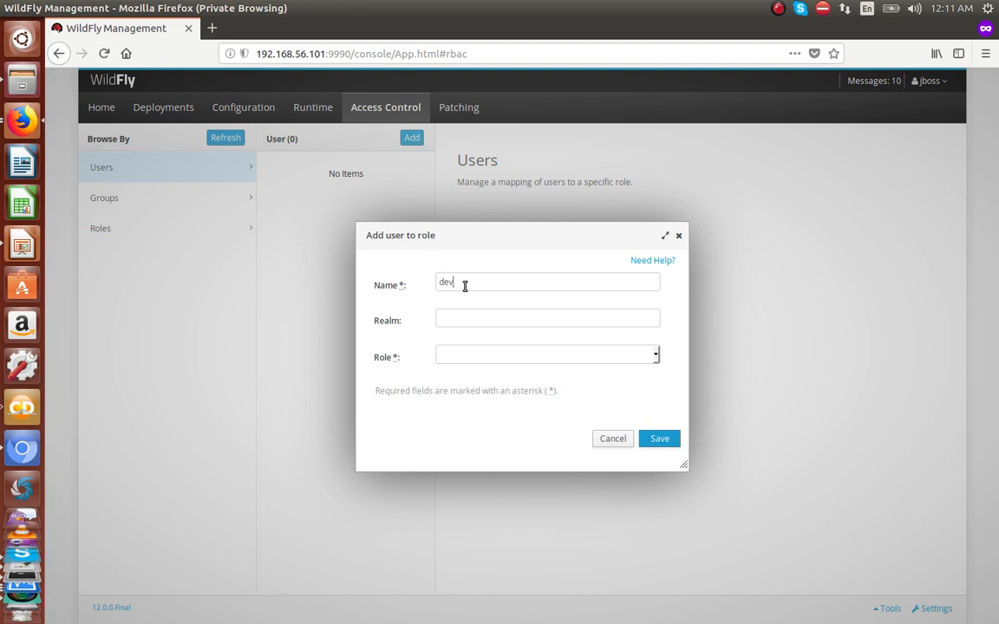
mouse_move(468, 607)
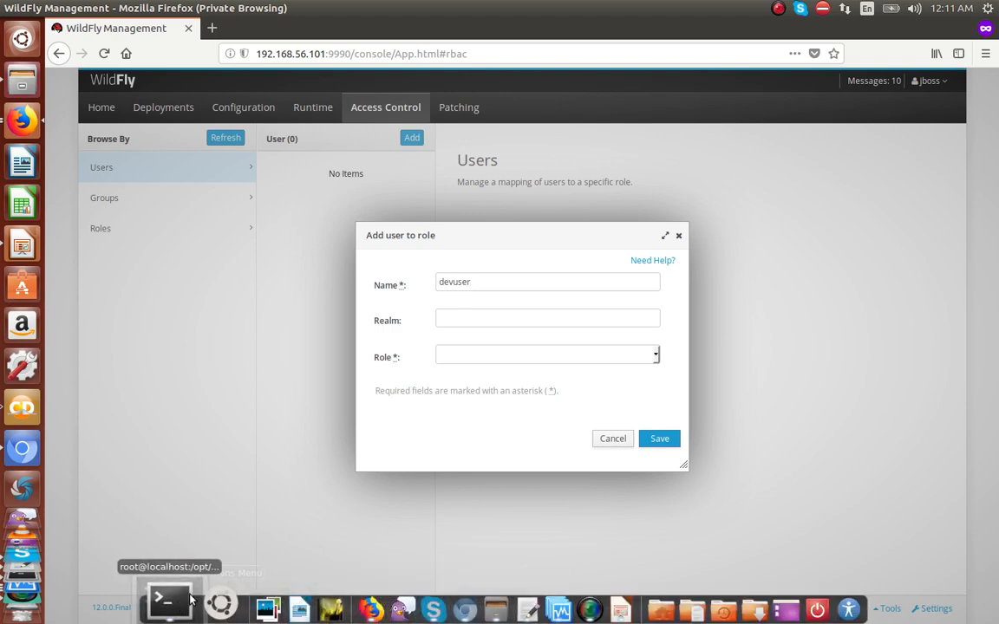
left_click(155, 601)
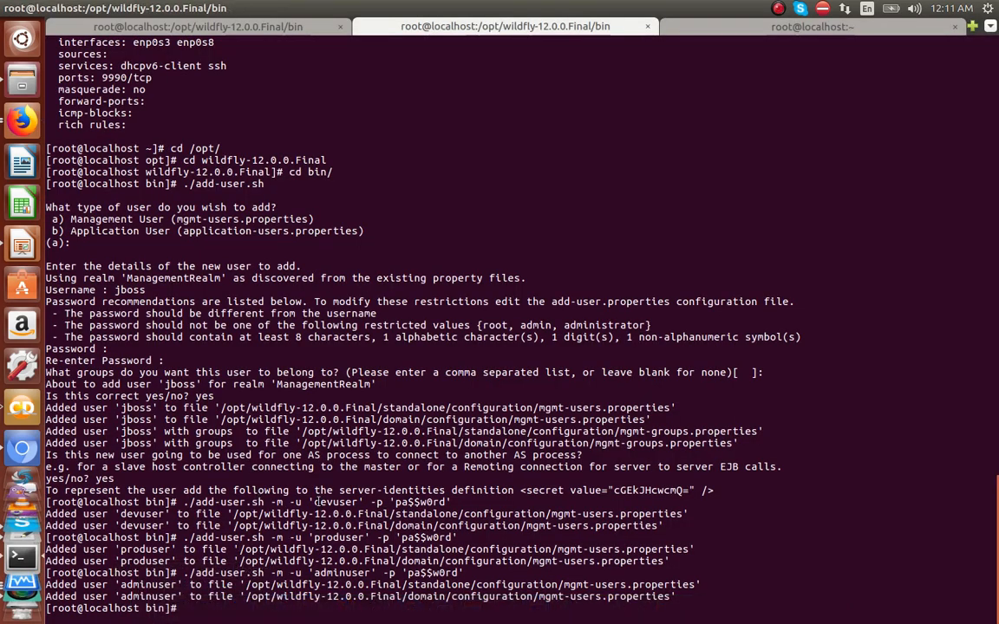
left_click_drag(313, 502, 353, 502)
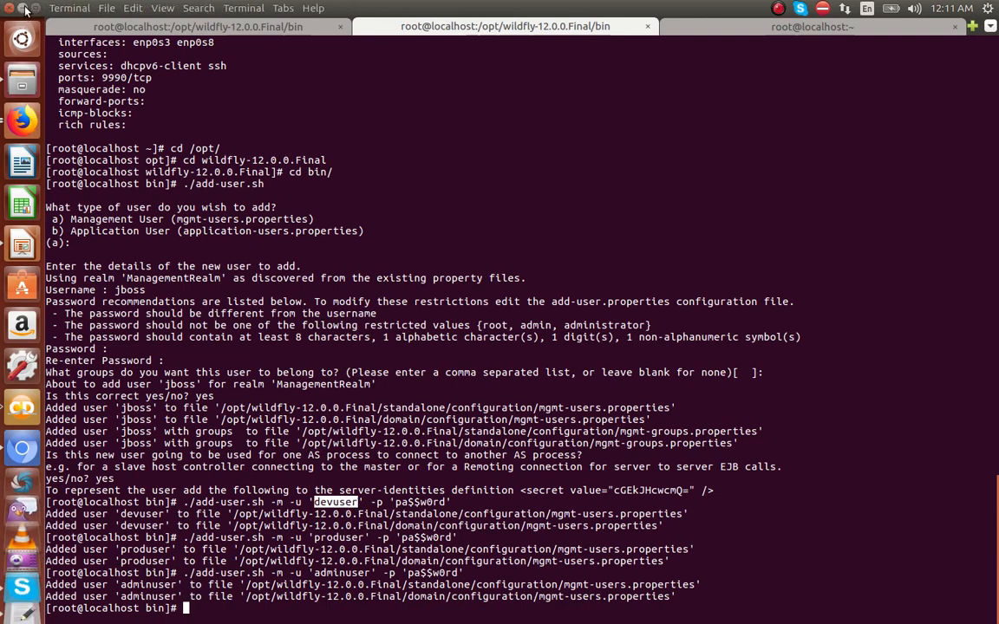
left_click(25, 9)
left_click(454, 355)
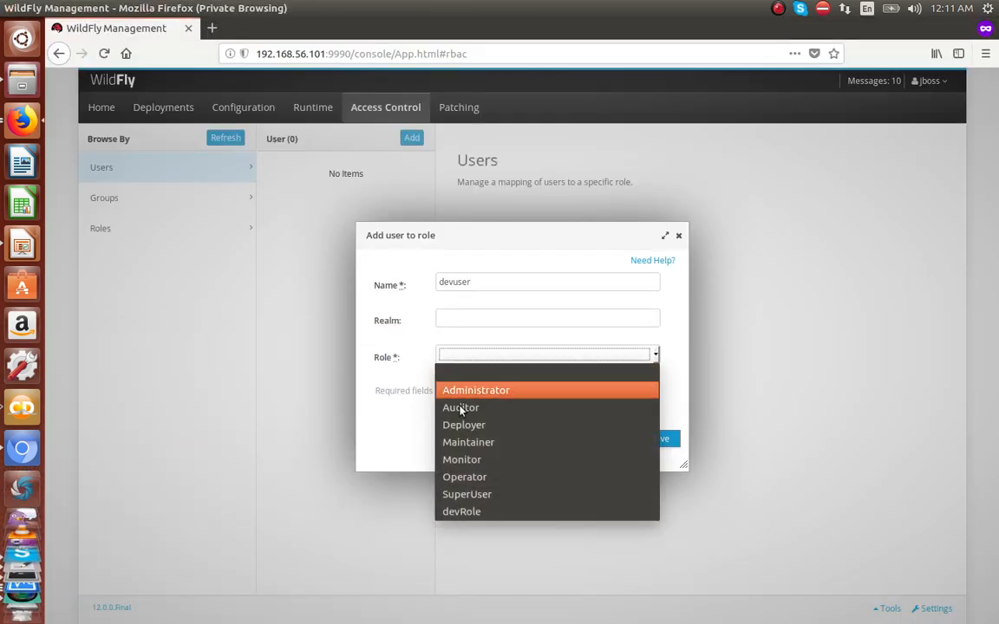
left_click(468, 514)
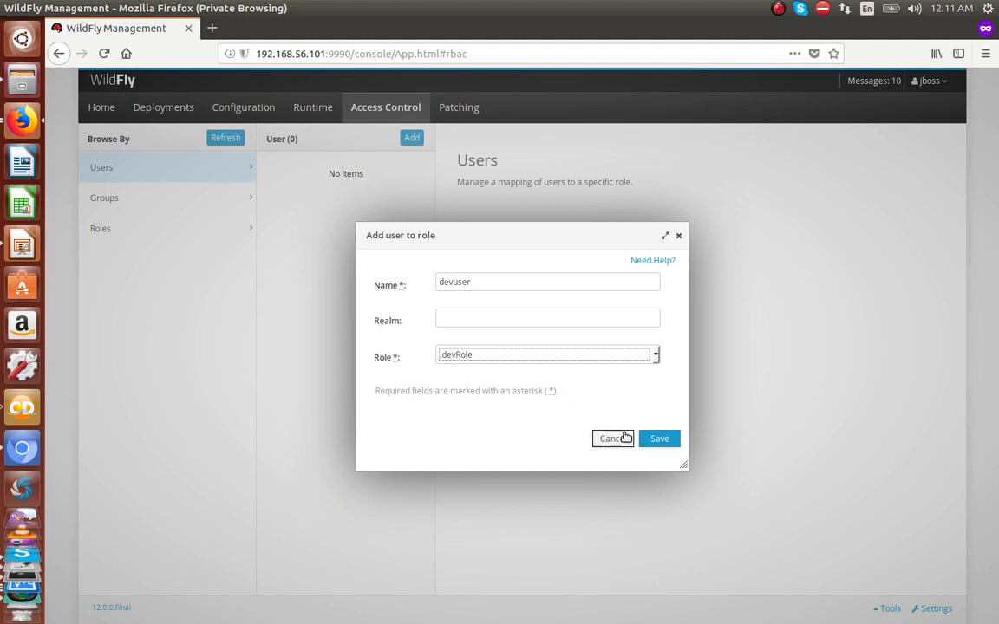
left_click(659, 439)
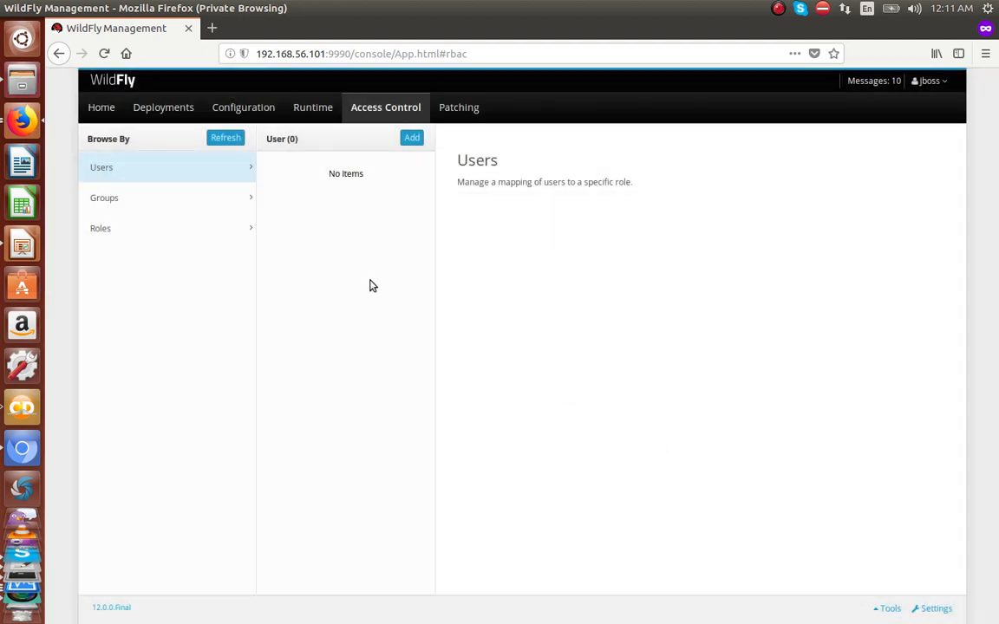
left_click(161, 236)
left_click(303, 392)
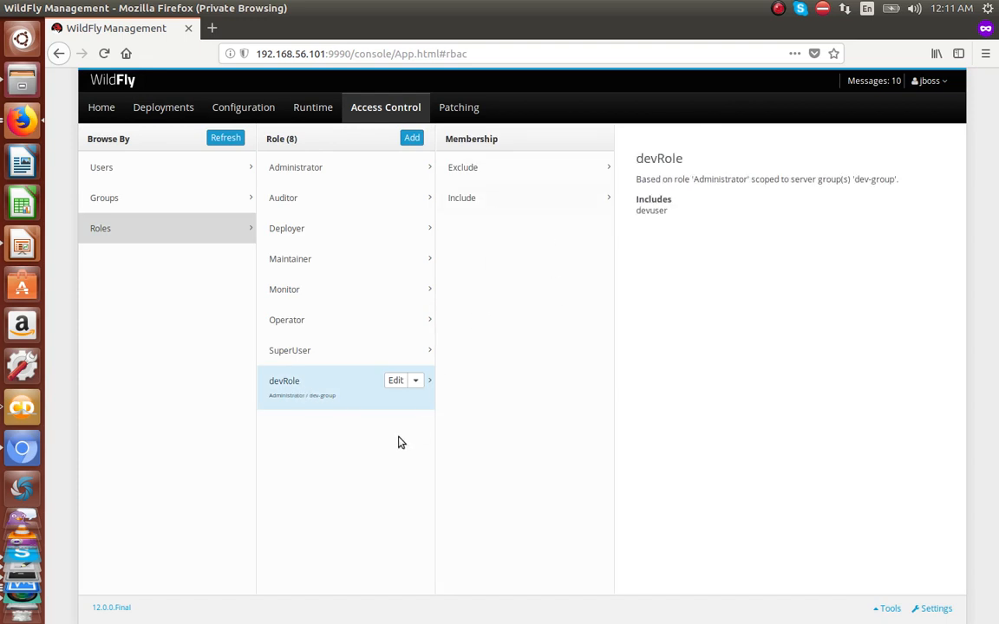
Step: Open devRole for editing and review its Administrator base role, Server Group type and dev-group scope
left_click(396, 382)
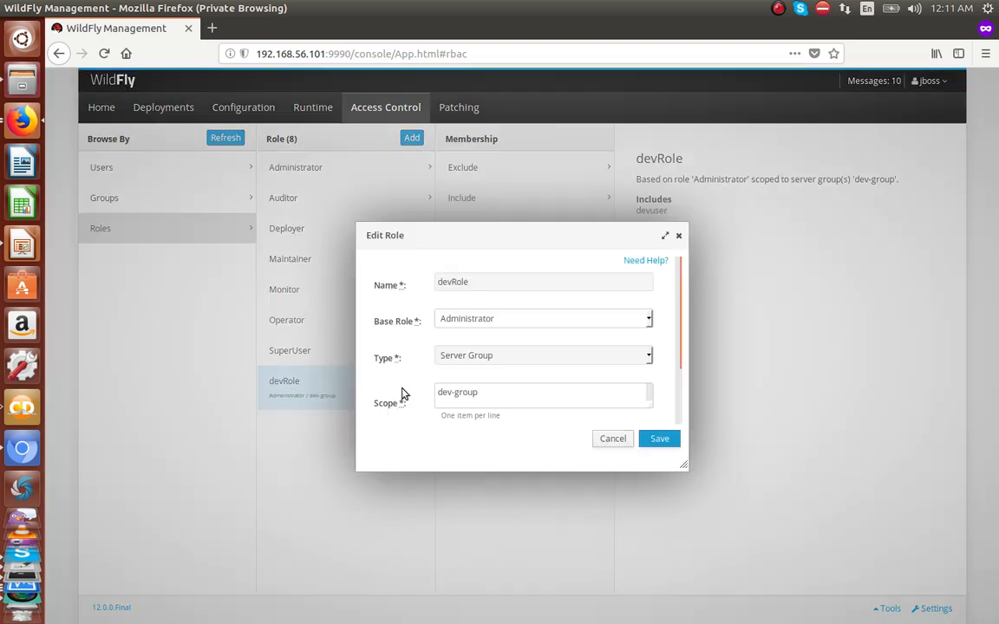
left_click(475, 320)
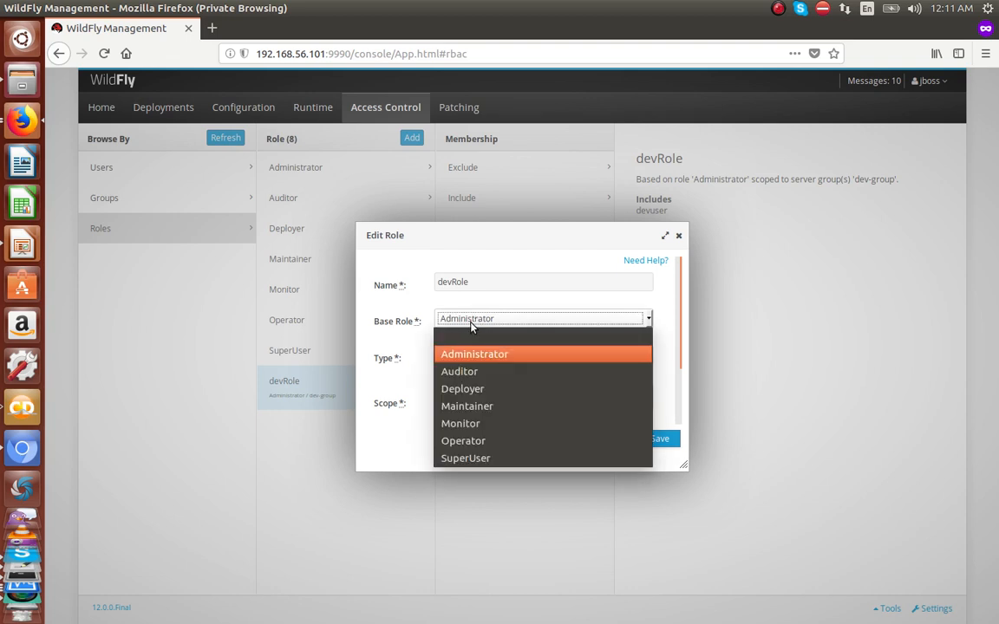
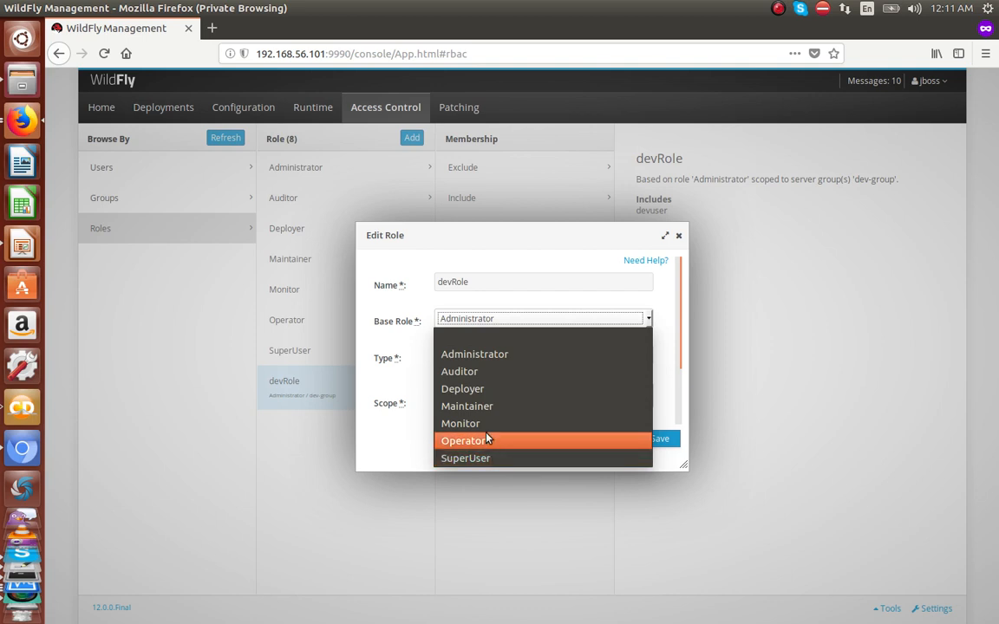
Step: Leave devRole's base role as Administrator and cancel the Edit Role form without saving
left_click(475, 353)
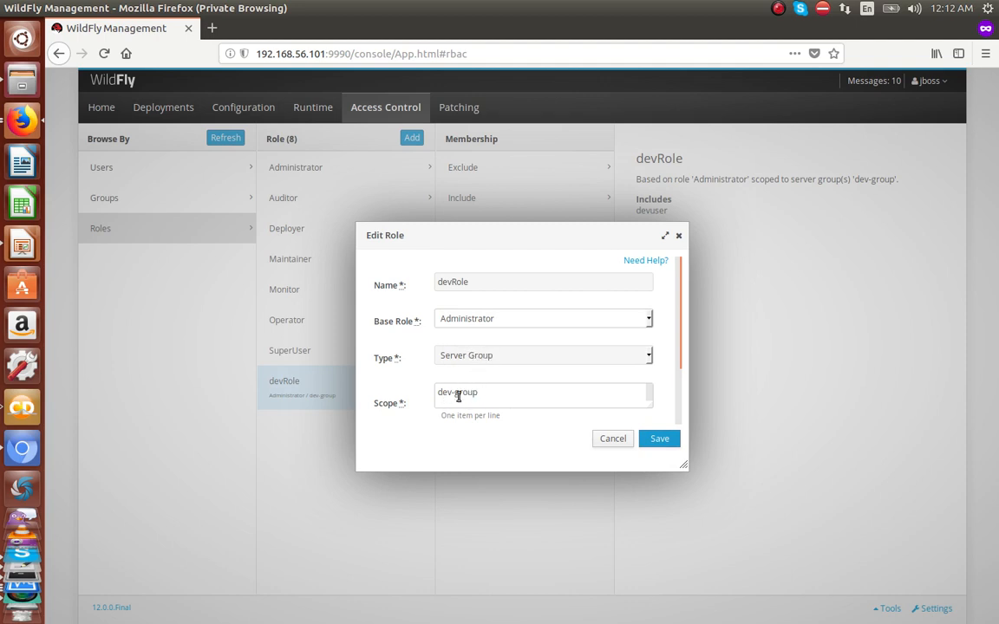
left_click(616, 438)
Step: Check devuser's role assignment in the Users list, then go back to the Roles list
left_click(170, 165)
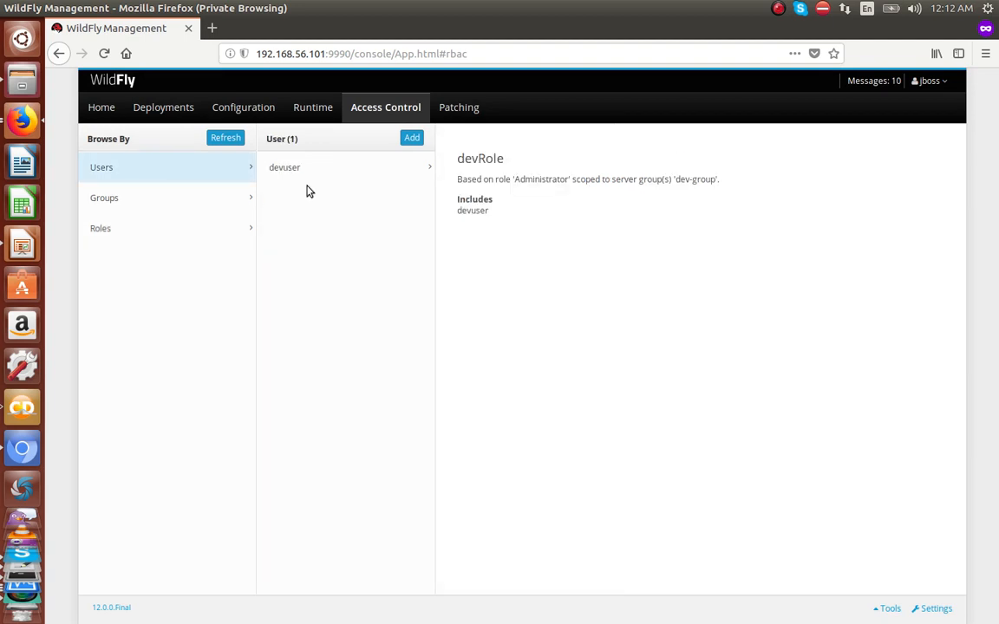
left_click(335, 174)
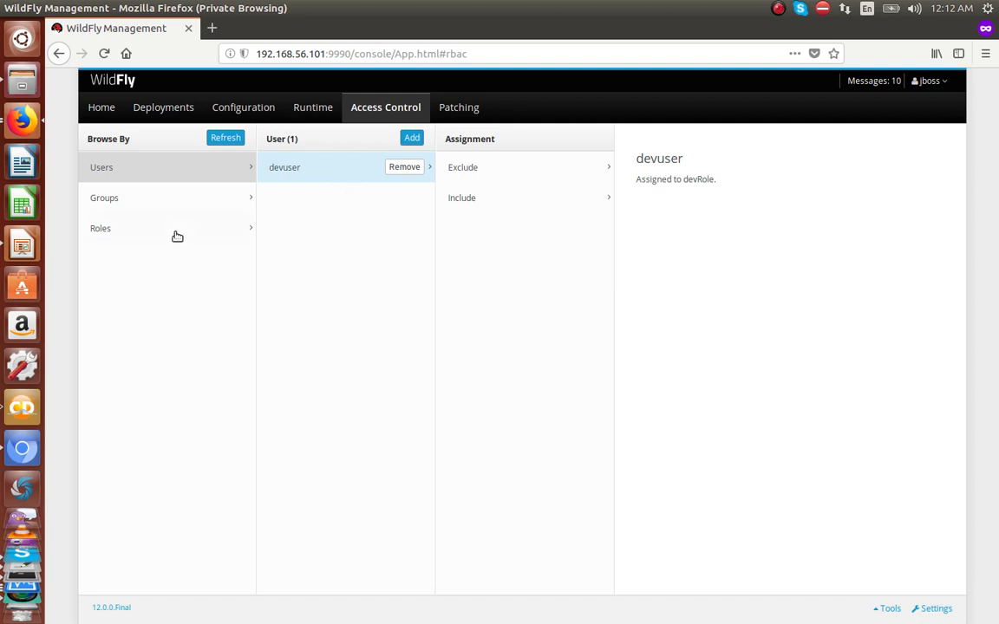
left_click(146, 227)
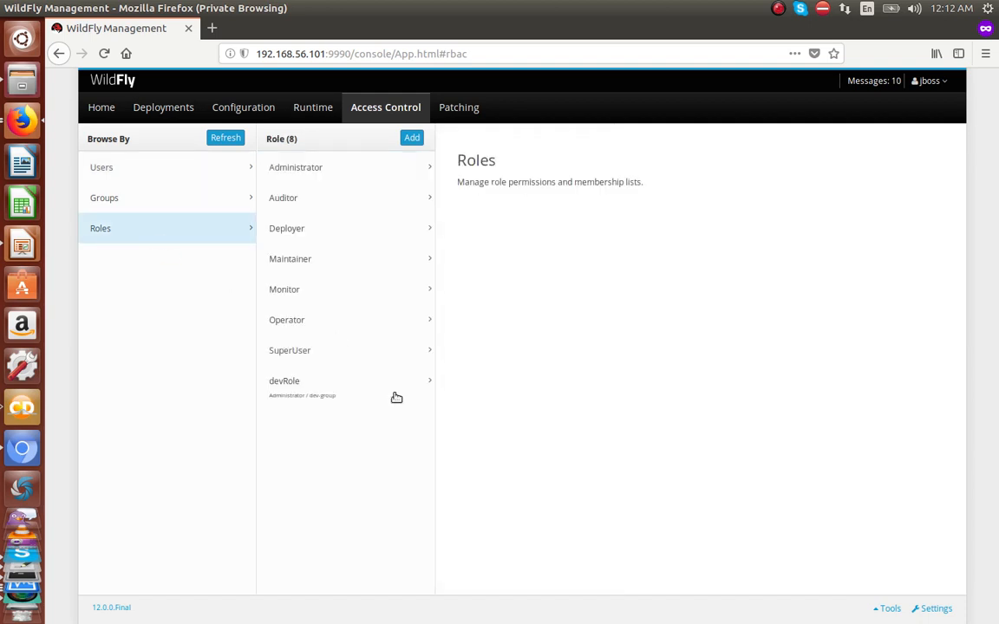
Step: Add scoped role prodRole, based on Administrator, type Server Group, scope prod-group
left_click(412, 137)
type("prodRole")
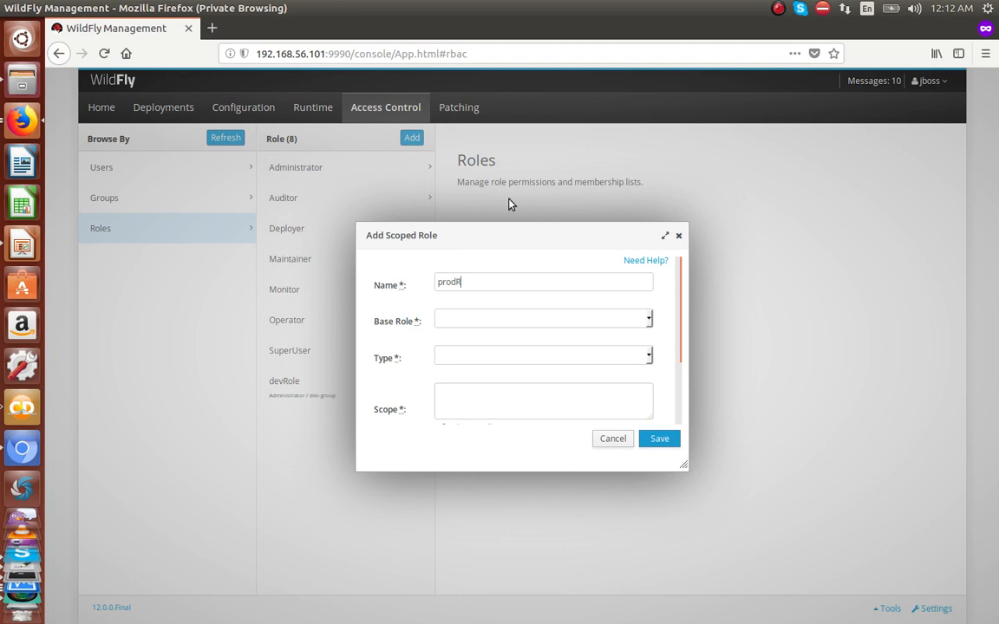
left_click(551, 315)
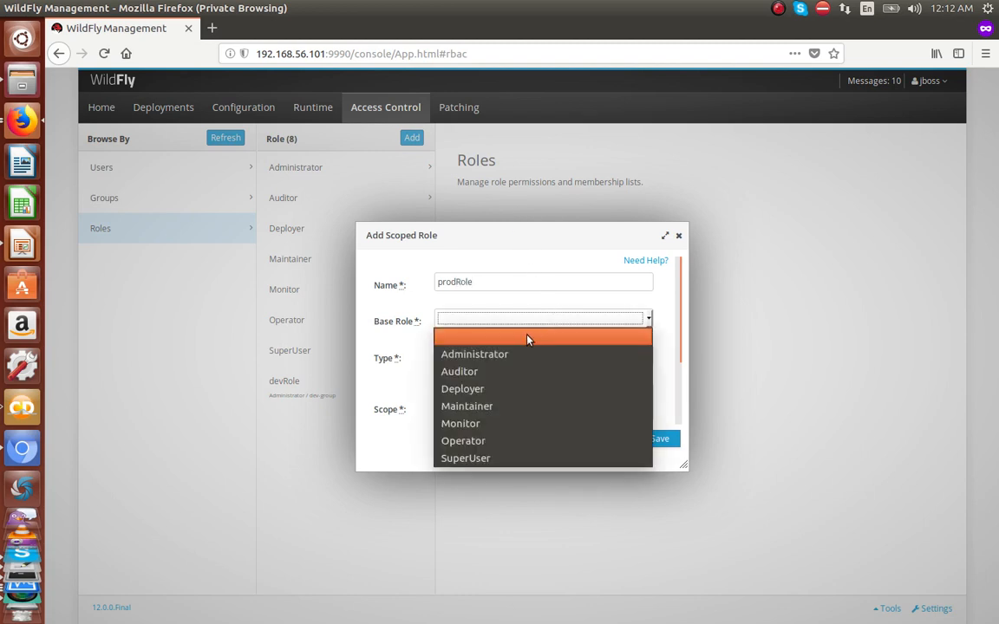
left_click(525, 350)
left_click(531, 357)
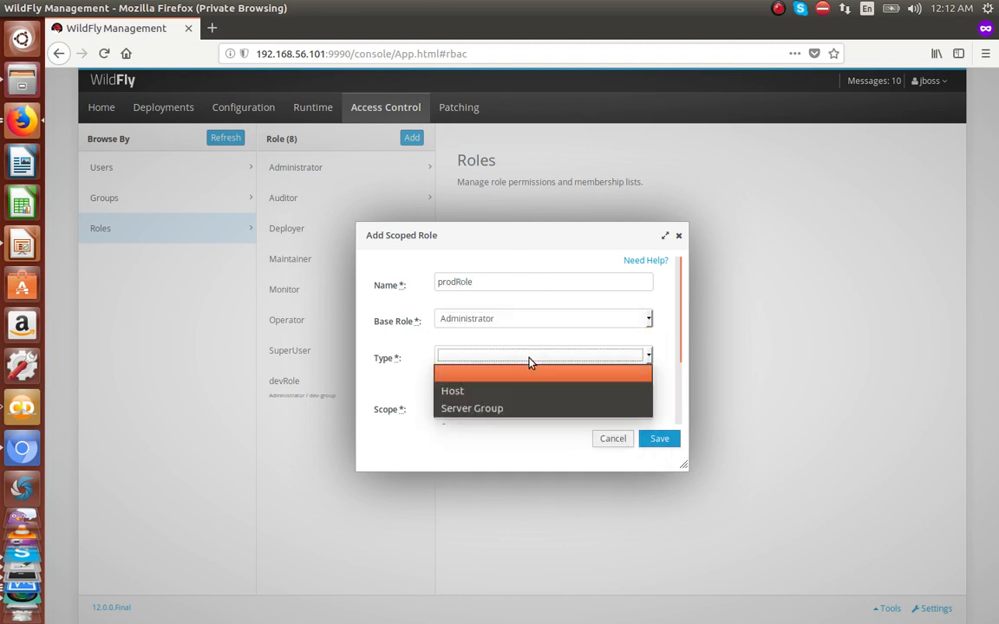
left_click(510, 408)
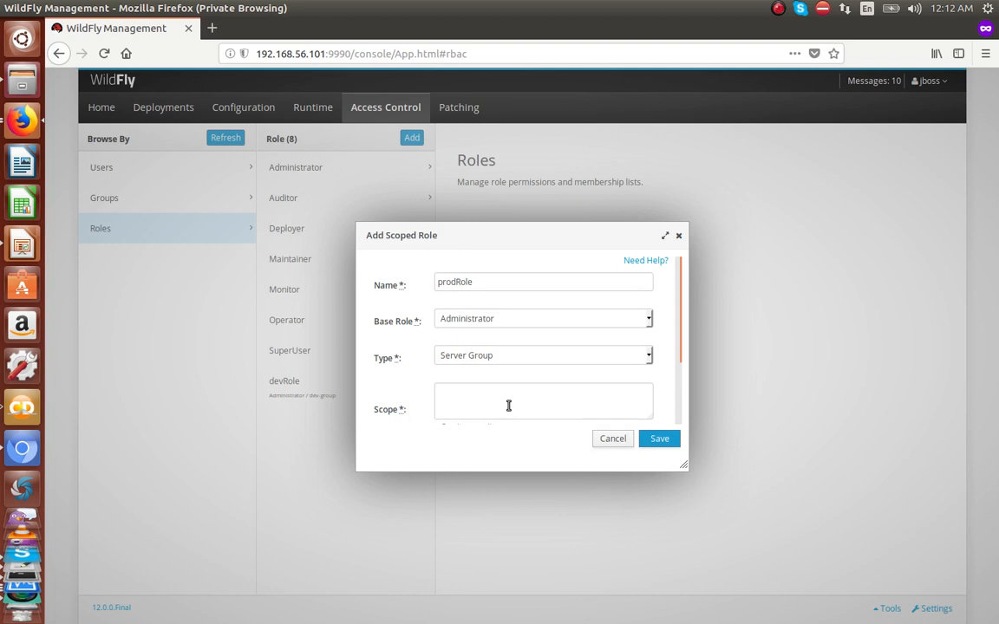
type("prod")
key("F12")
type("-group")
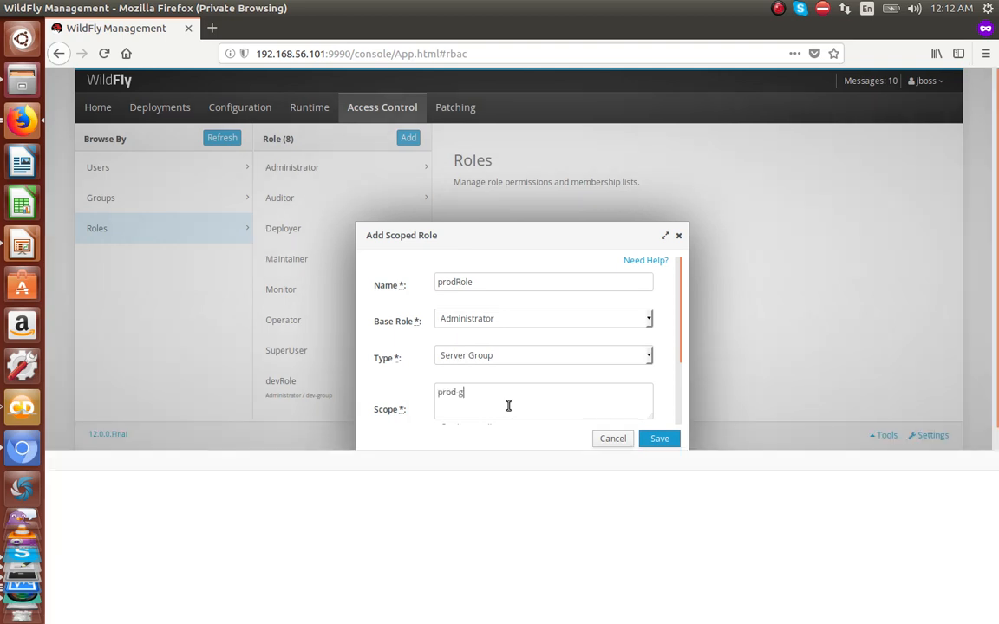
left_click(659, 439)
left_click(990, 460)
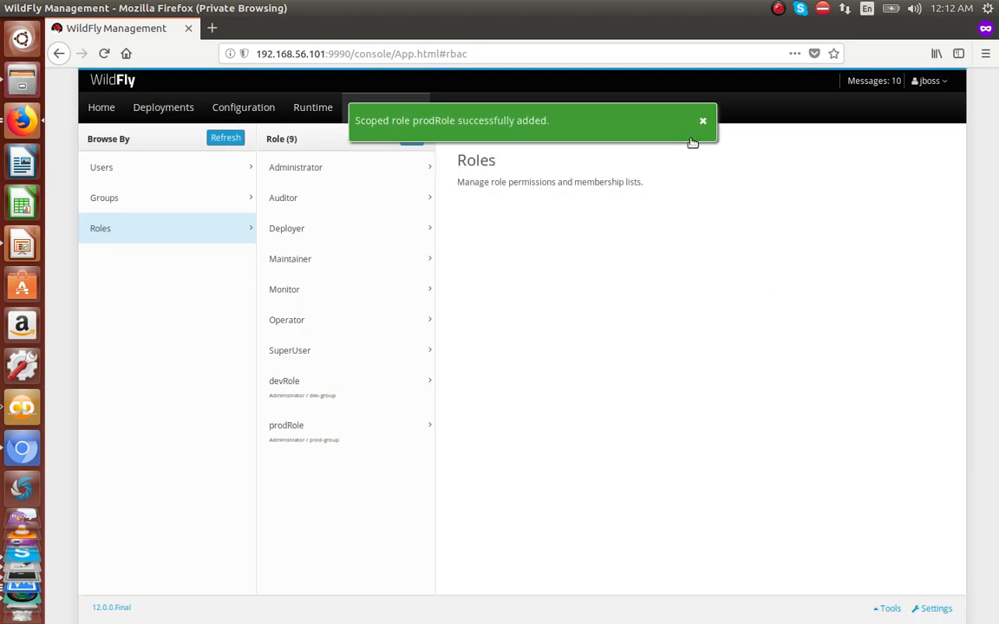
left_click(704, 126)
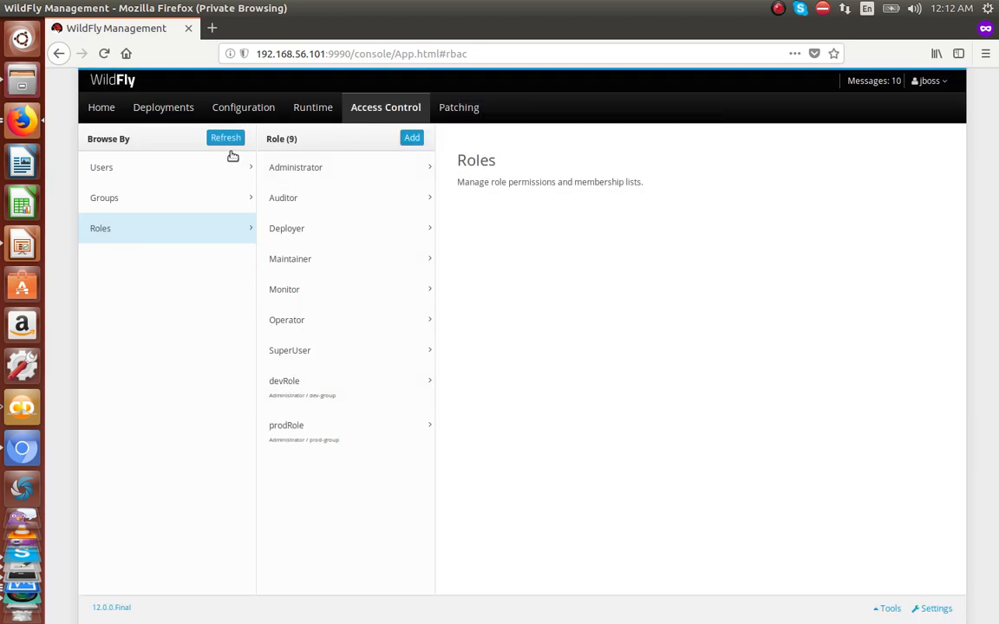
left_click(141, 173)
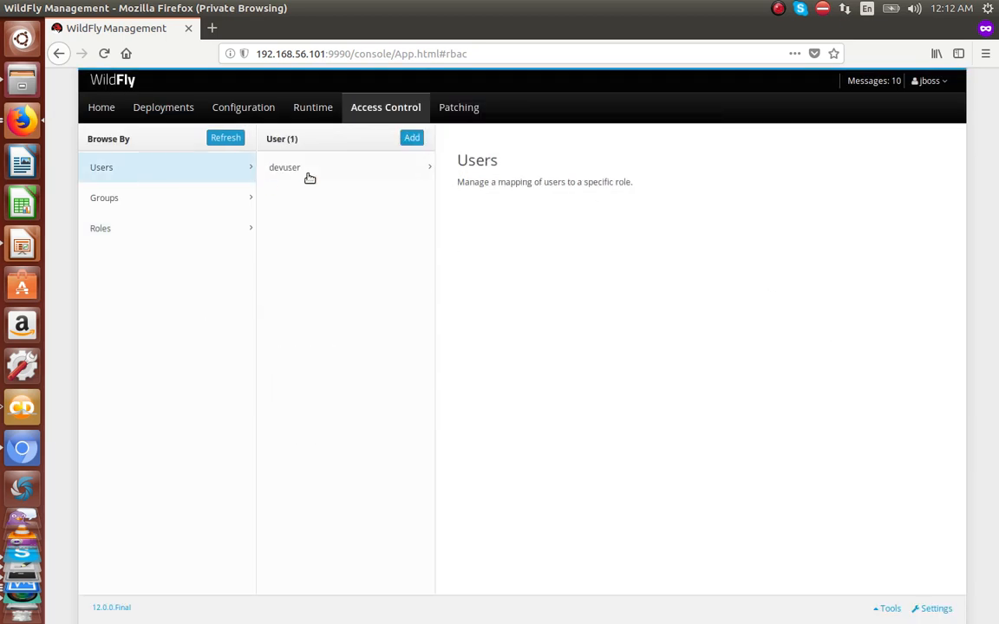
Step: Add user produser mapped to the Administrator role and save it
left_click(412, 138)
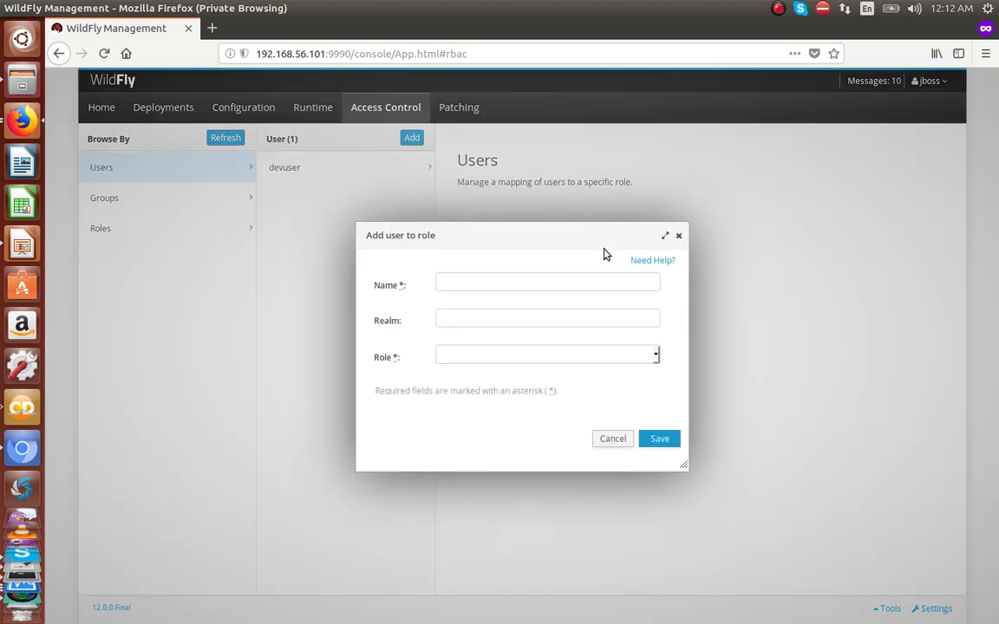
type("produser")
left_click(616, 355)
left_click(514, 392)
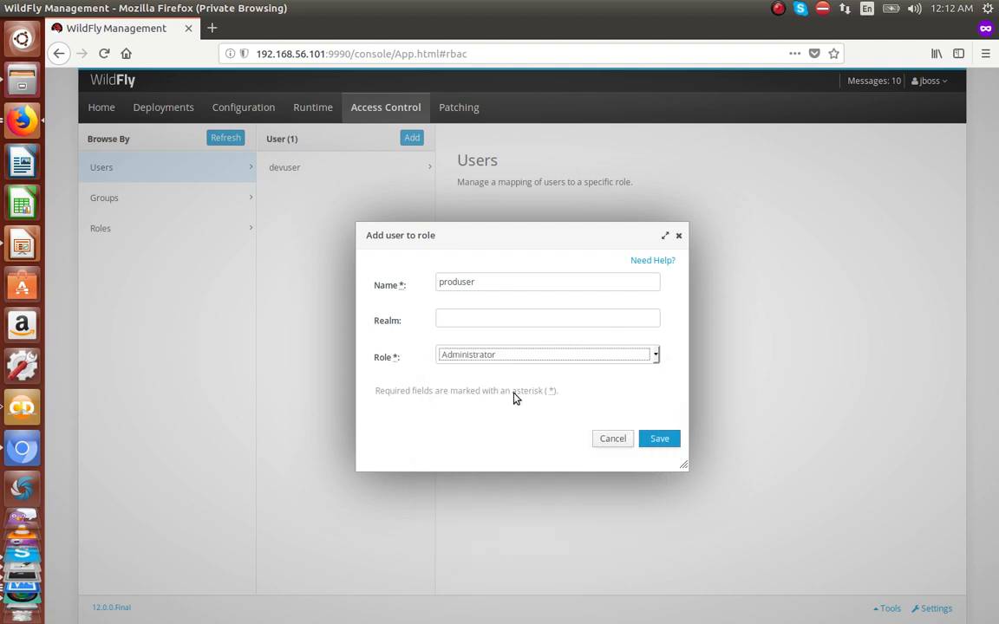
left_click(659, 439)
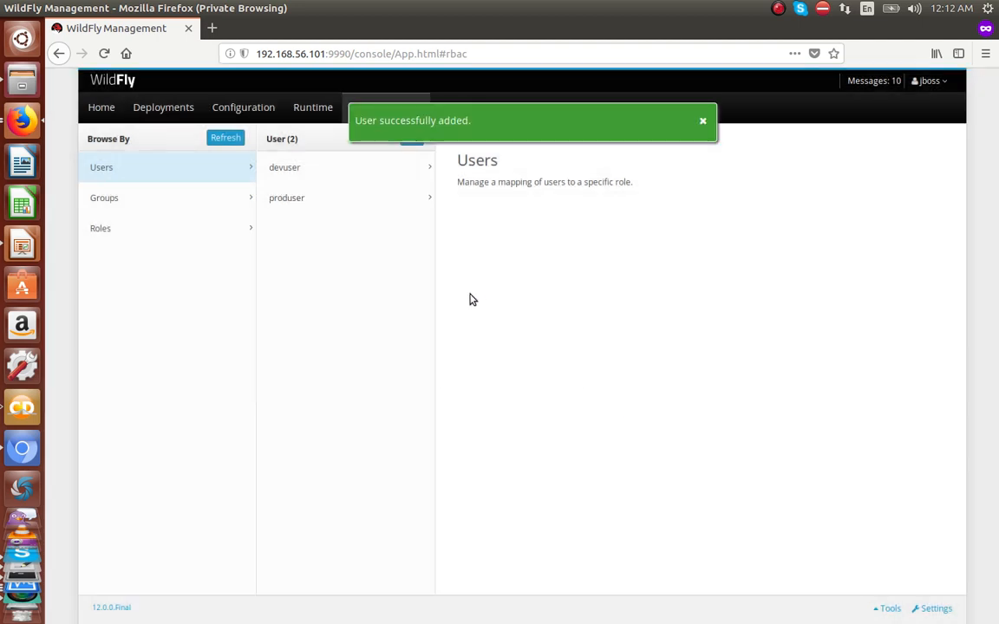
left_click(703, 121)
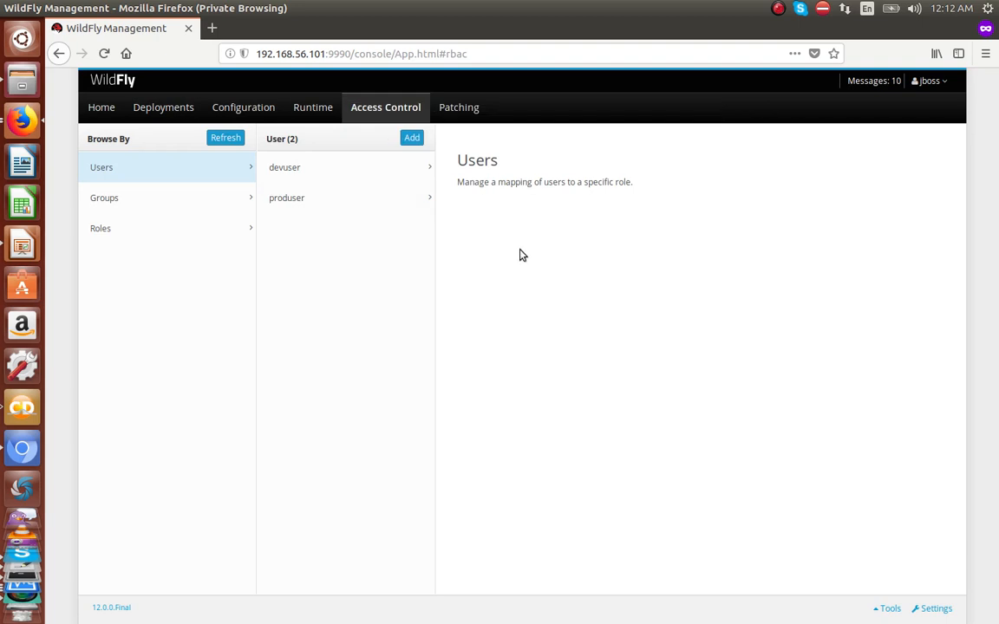
Step: Map adminuser to the SuperUser role, checking the username in the terminal first
left_click(411, 141)
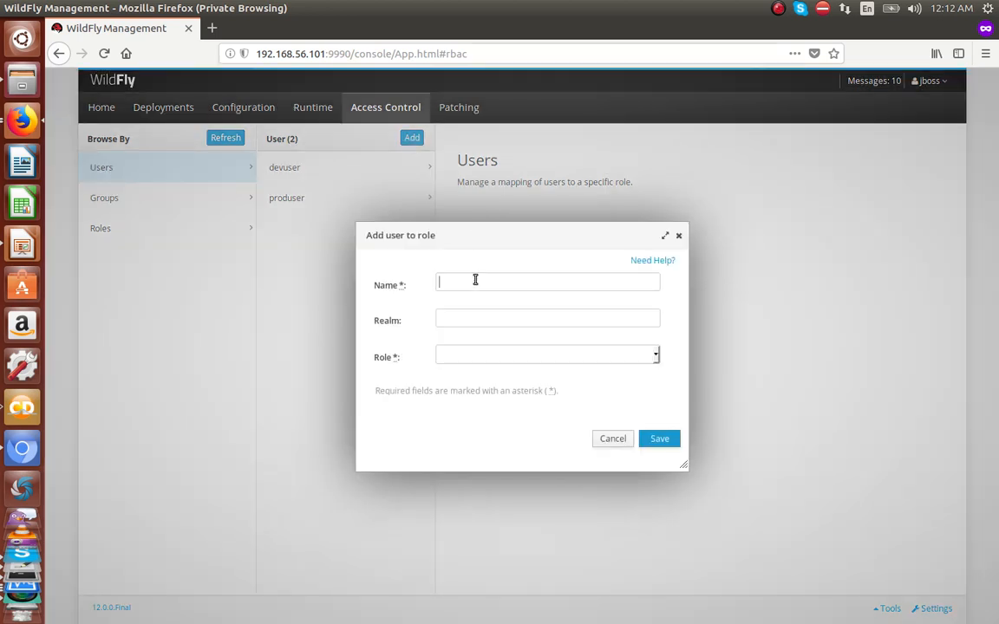
mouse_move(576, 617)
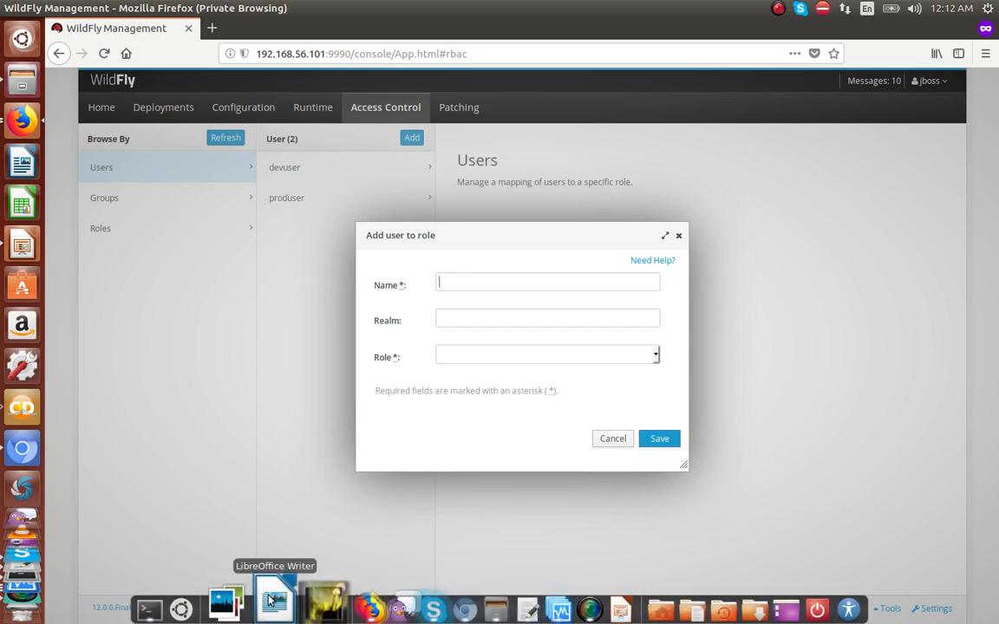
left_click(179, 608)
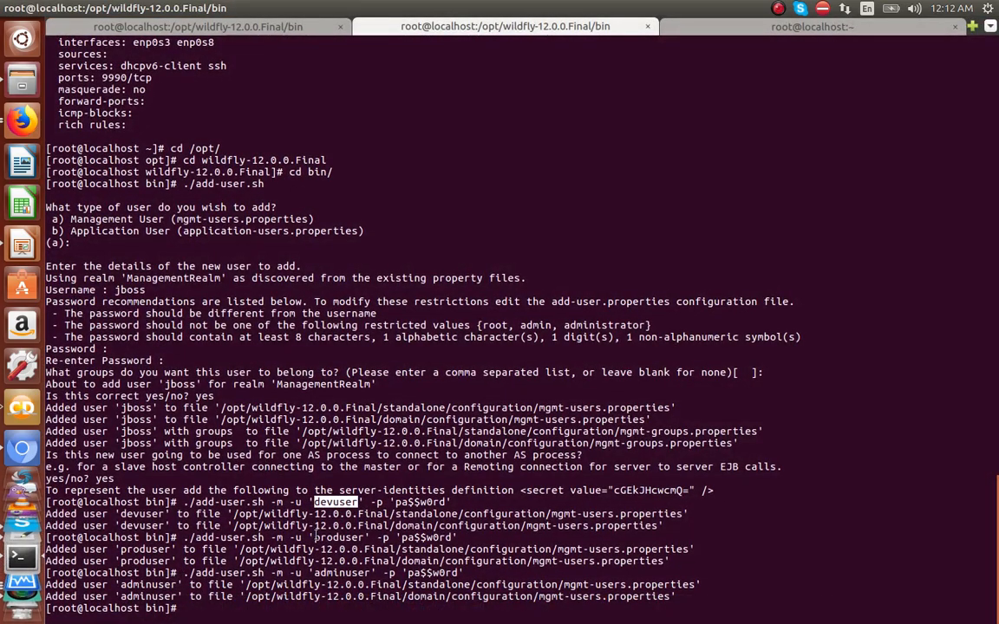
double_click(343, 573)
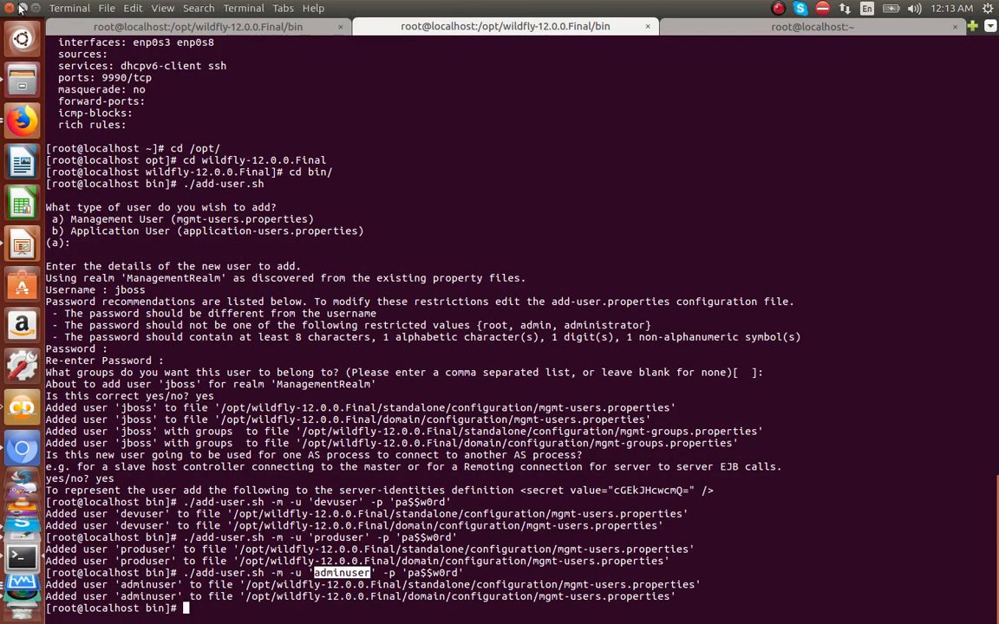
key("alt+Tab")
type("admin")
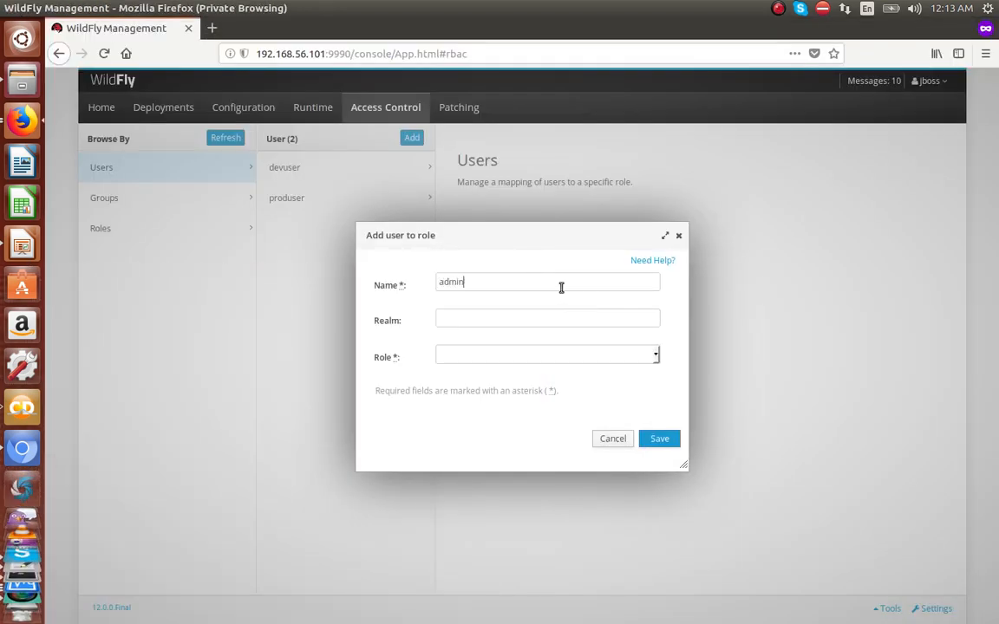
left_click(549, 357)
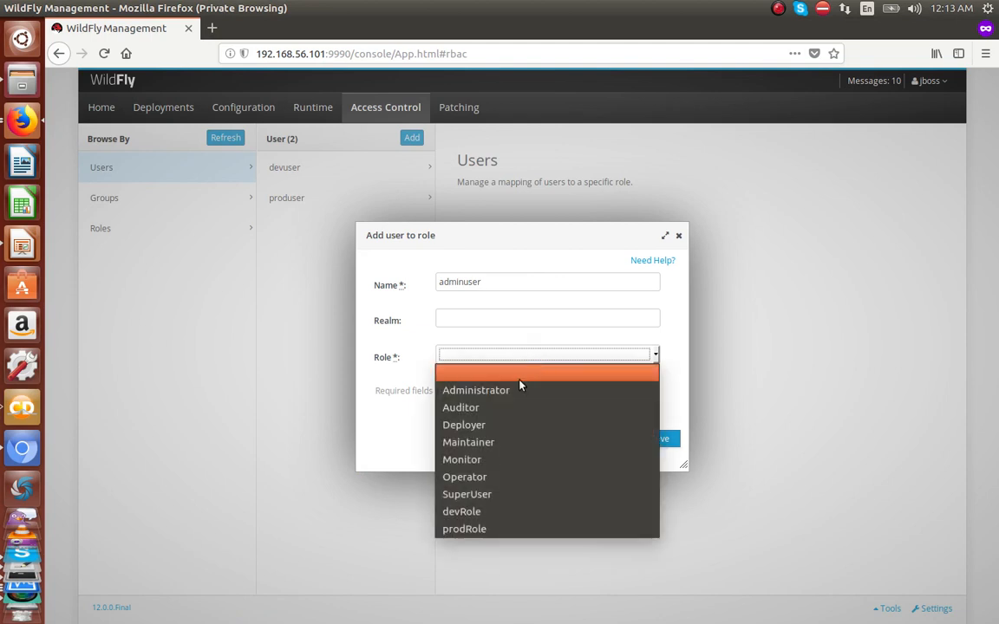
left_click(486, 495)
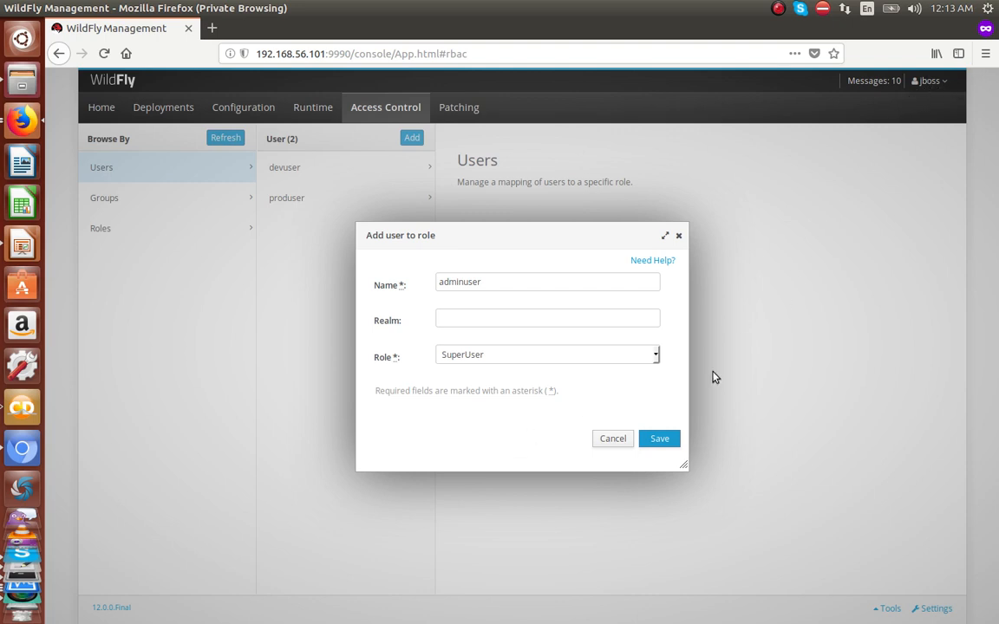
left_click(661, 439)
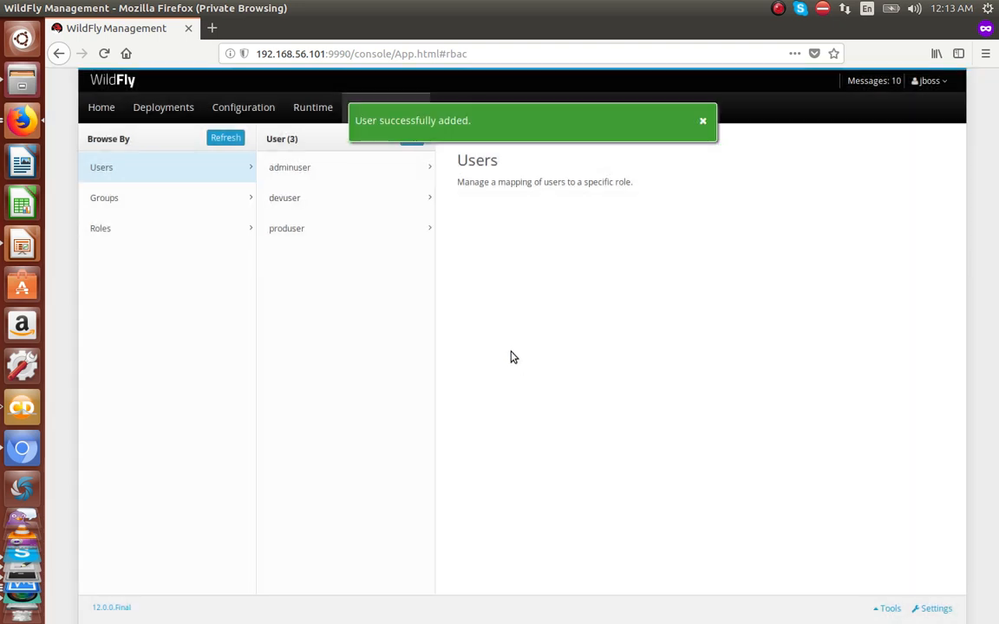
Step: Review adminuser's and devuser's assignments, highlighting devuser's role devRole
left_click(321, 178)
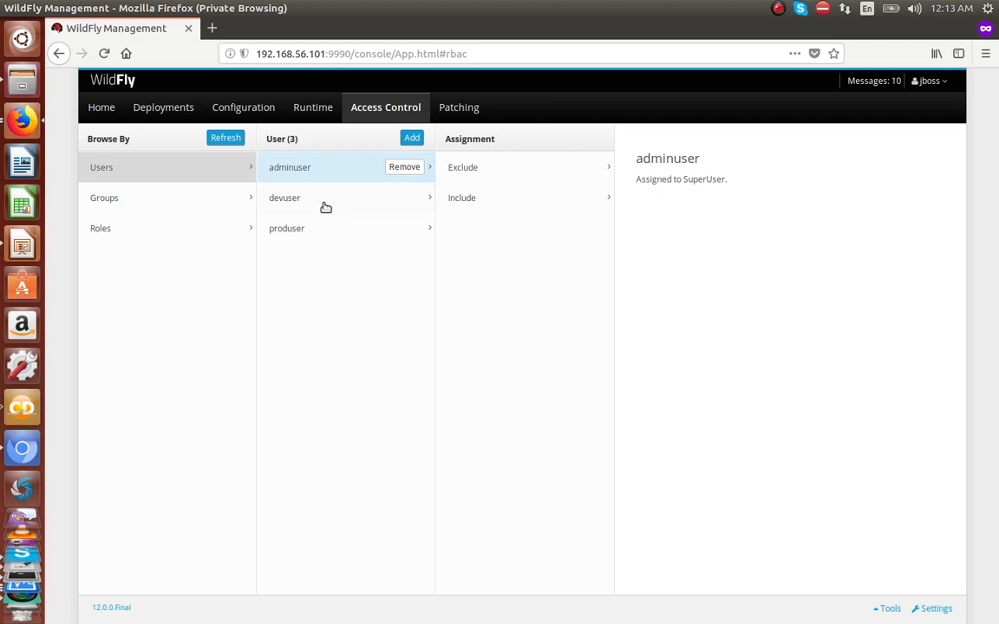
left_click(312, 209)
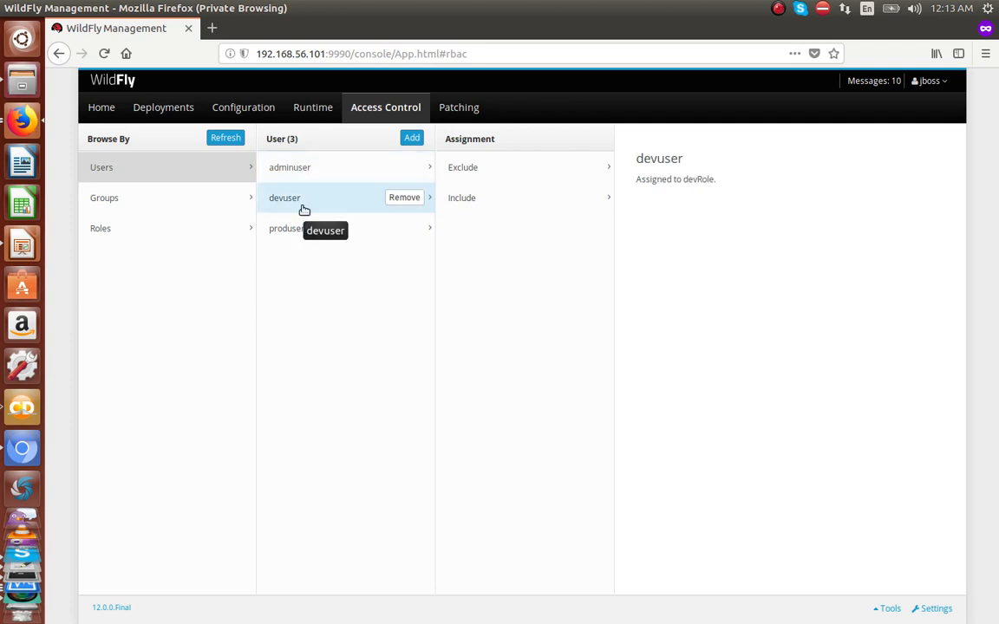
double_click(701, 180)
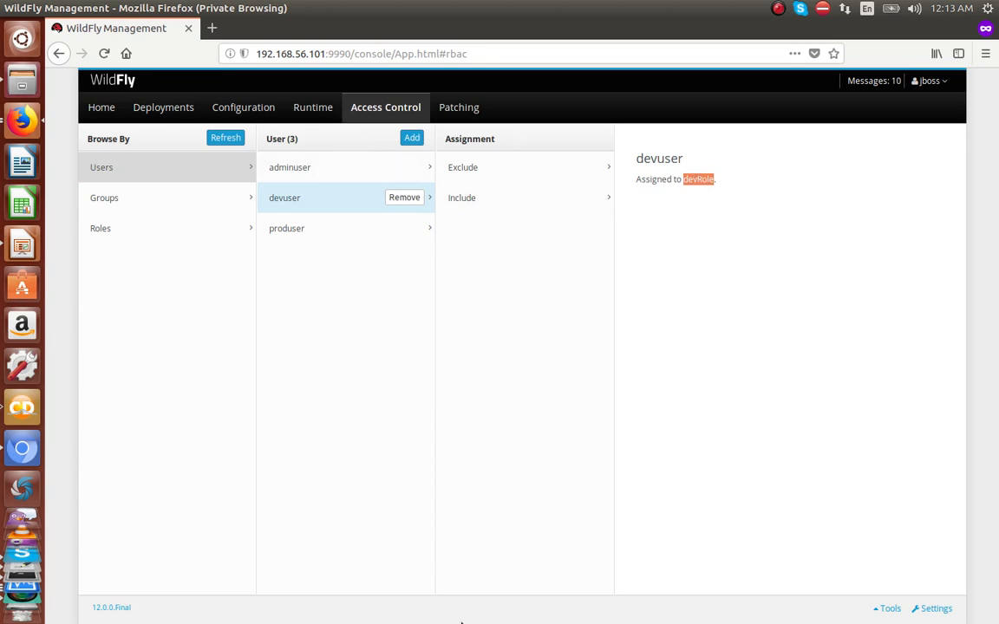
mouse_move(448, 621)
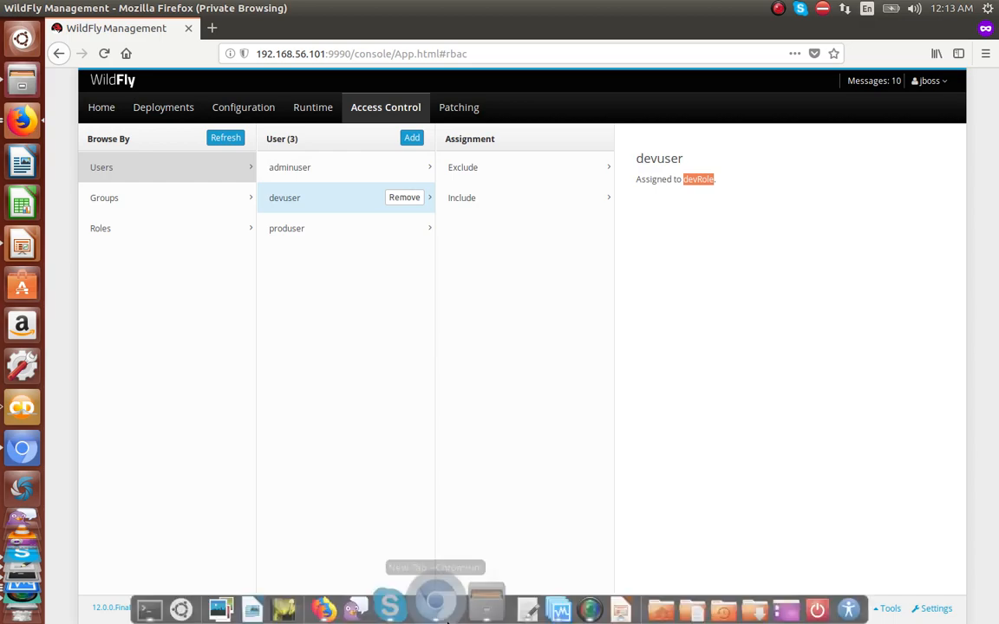
left_click(156, 610)
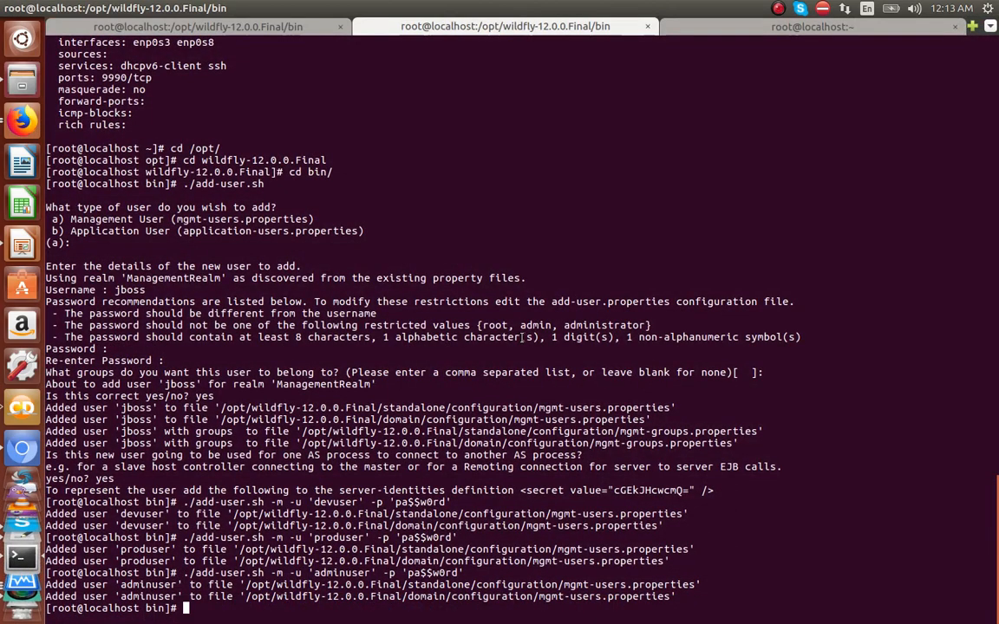
Step: Connect jboss-cli to 192.168.56.101:9990 and run the notes' command setting the access-control provider to rbac
type("./jboss-cli.sh --co")
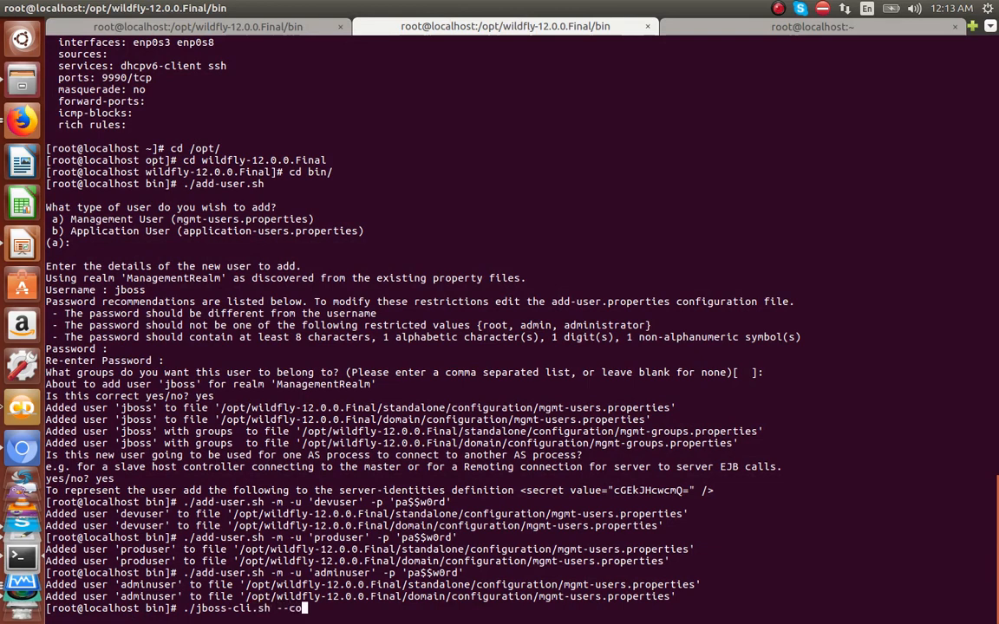
type("nnect --controller=192")
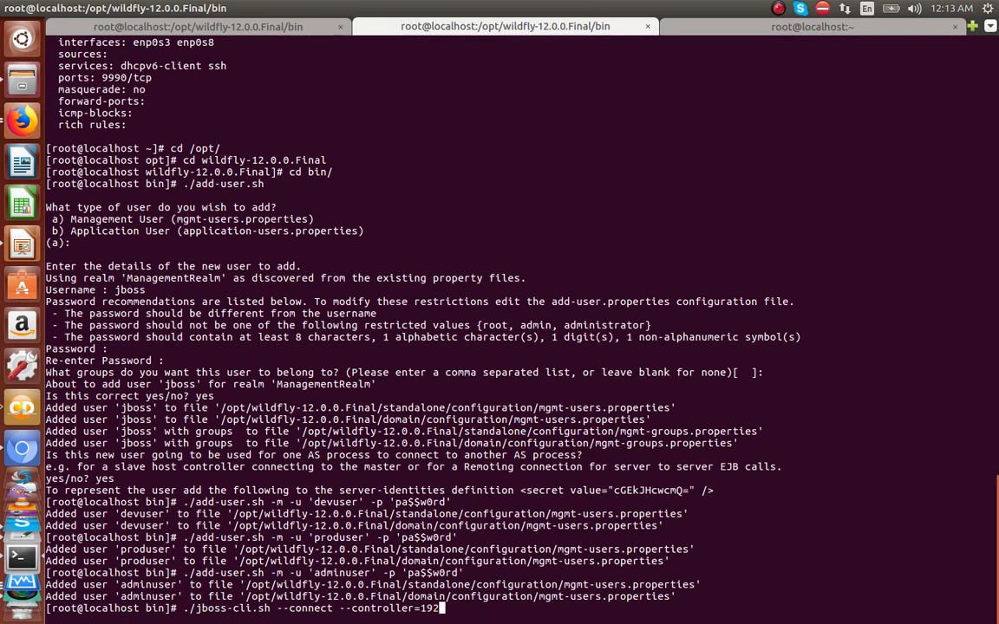
type(".168.5")
type("6.101:9990")
key("Return")
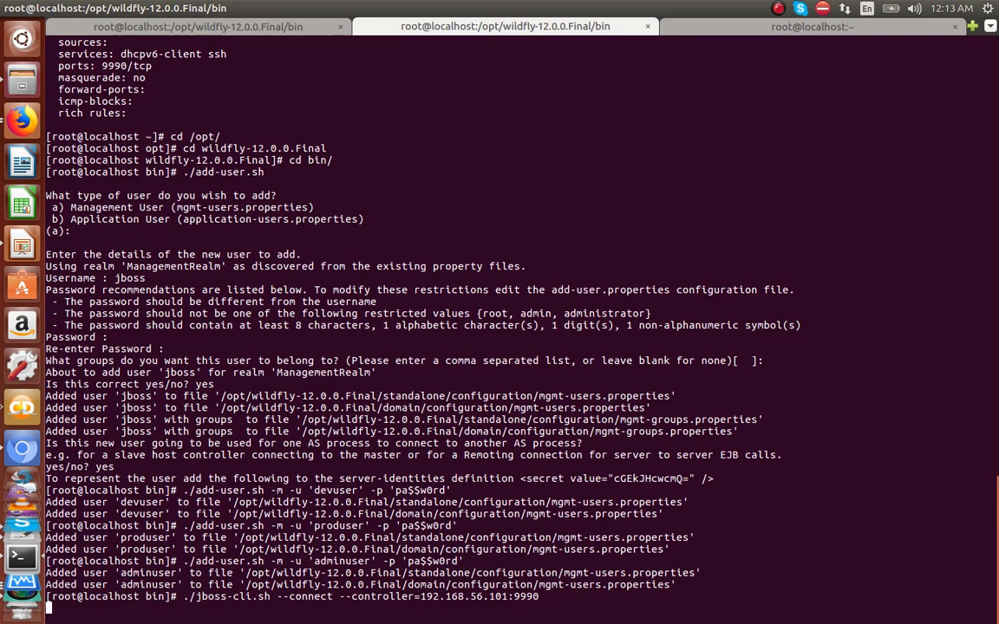
mouse_move(551, 620)
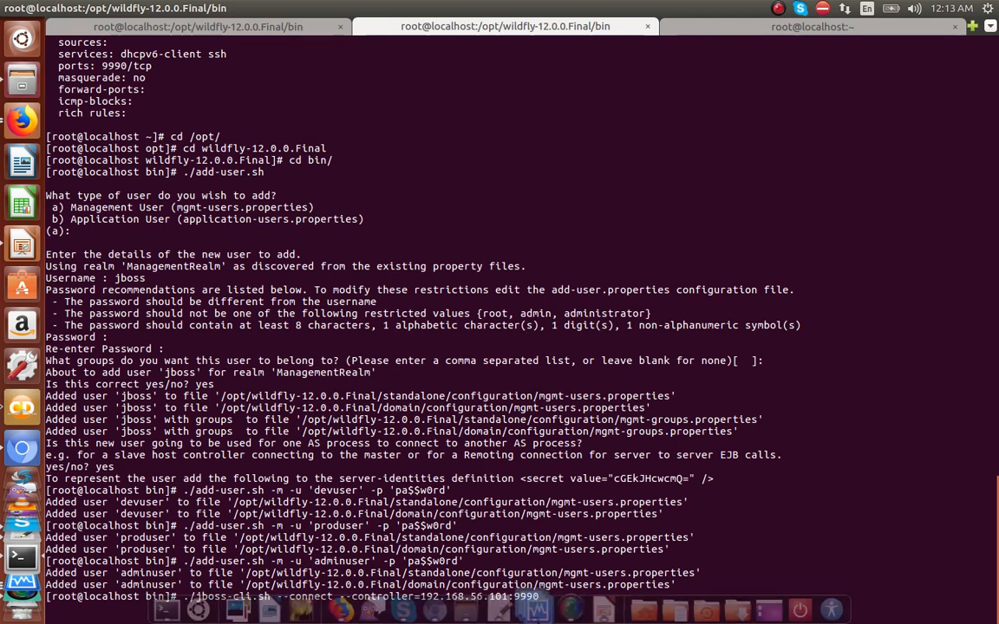
left_click(509, 615)
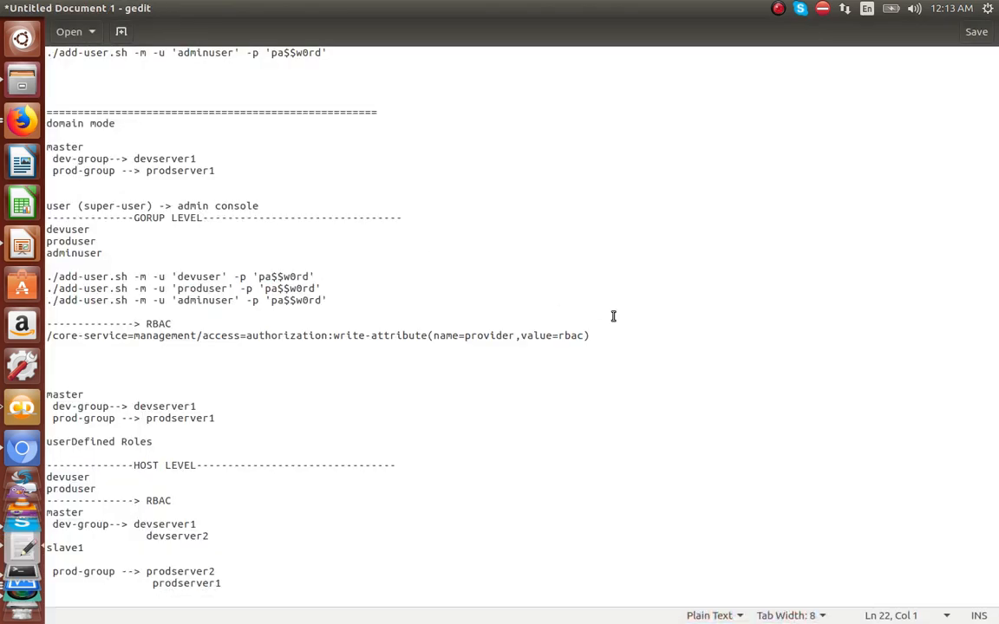
left_click_drag(596, 336, 43, 336)
key("ctrl+c")
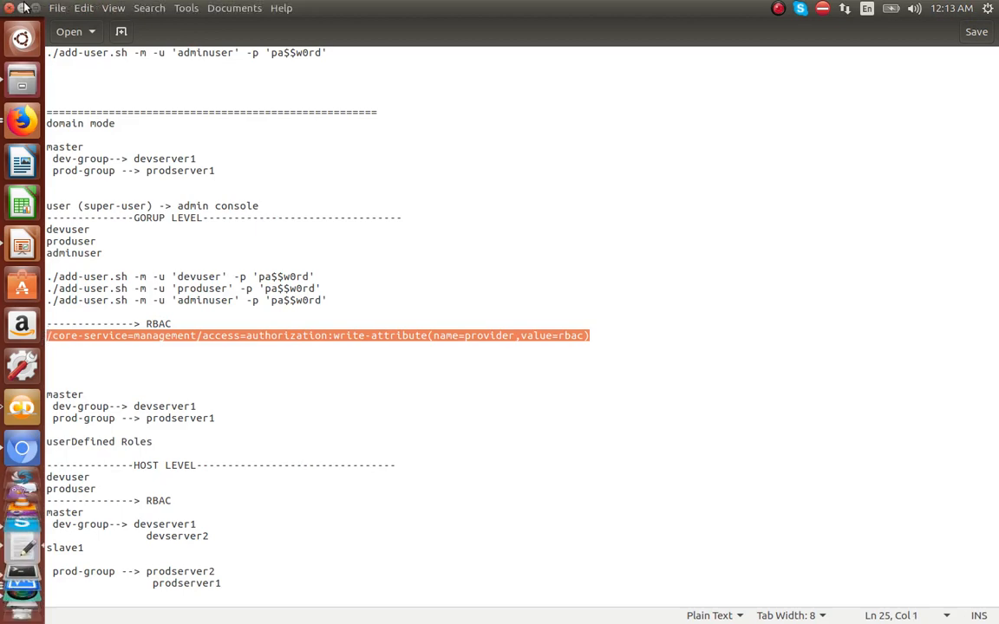
key("alt+Tab")
right_click(501, 215)
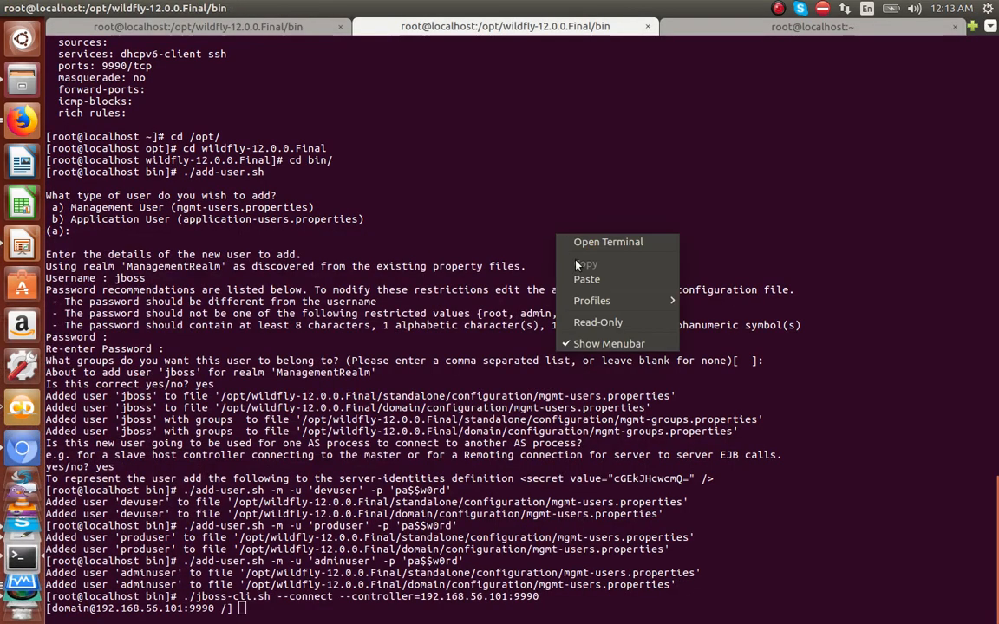
left_click(538, 252)
key("Return")
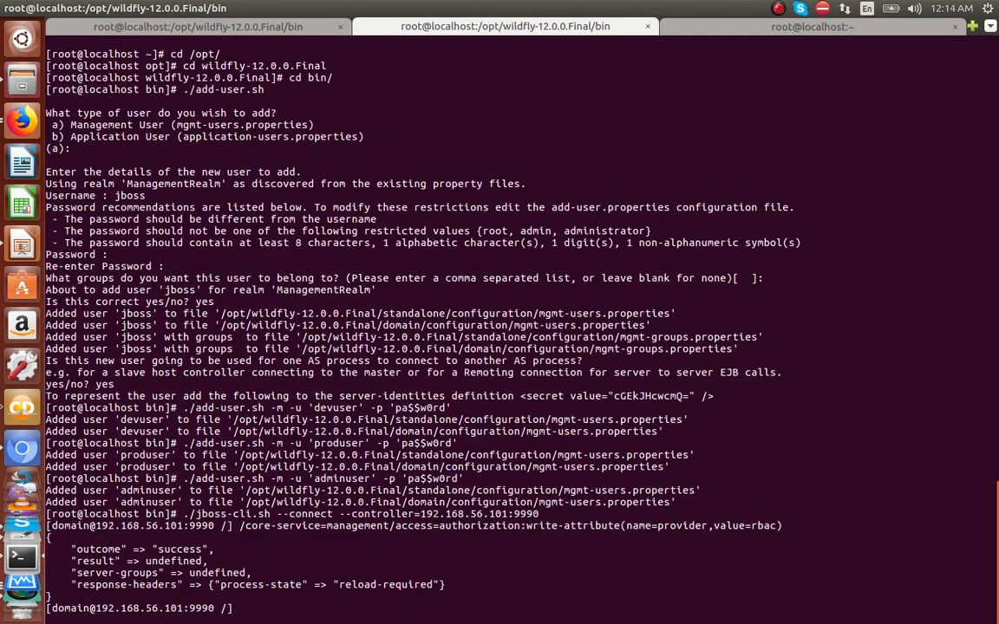
Step: Run reload --host=master and watch the server log as the servers restart
type("rel")
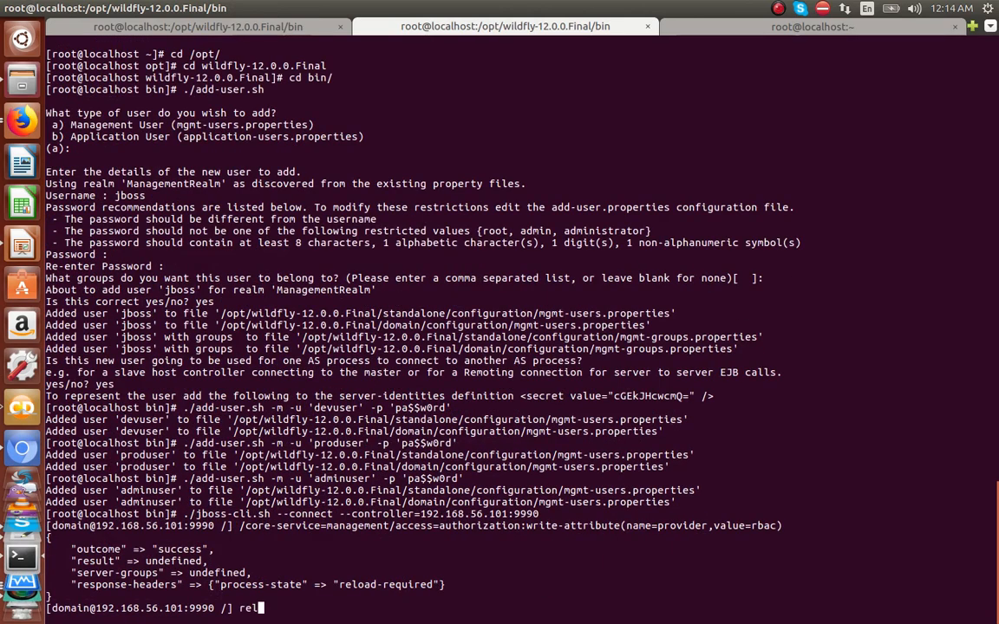
type("oad --host=master")
key("Return")
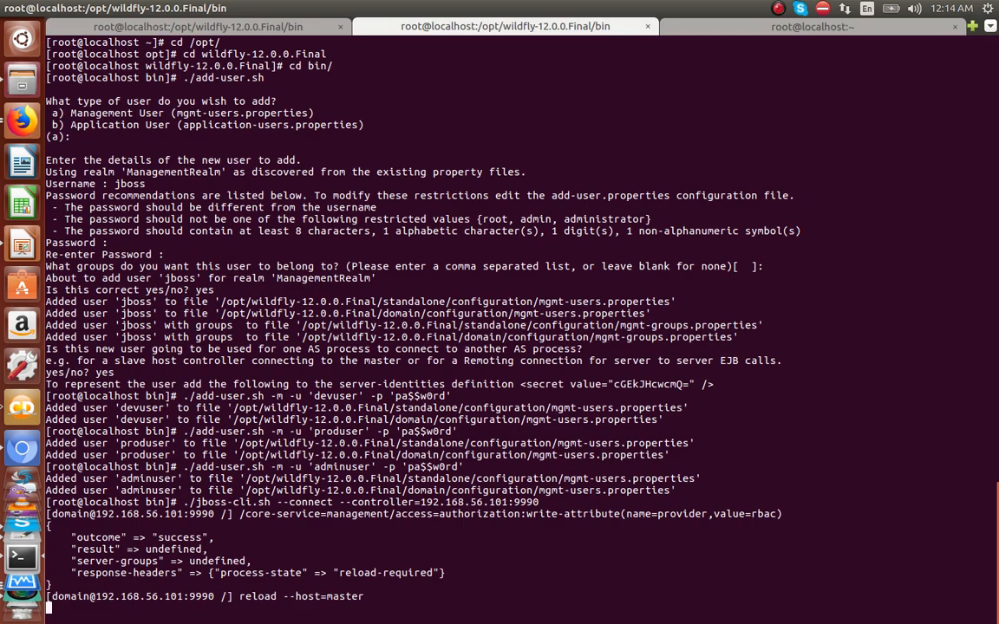
left_click(268, 23)
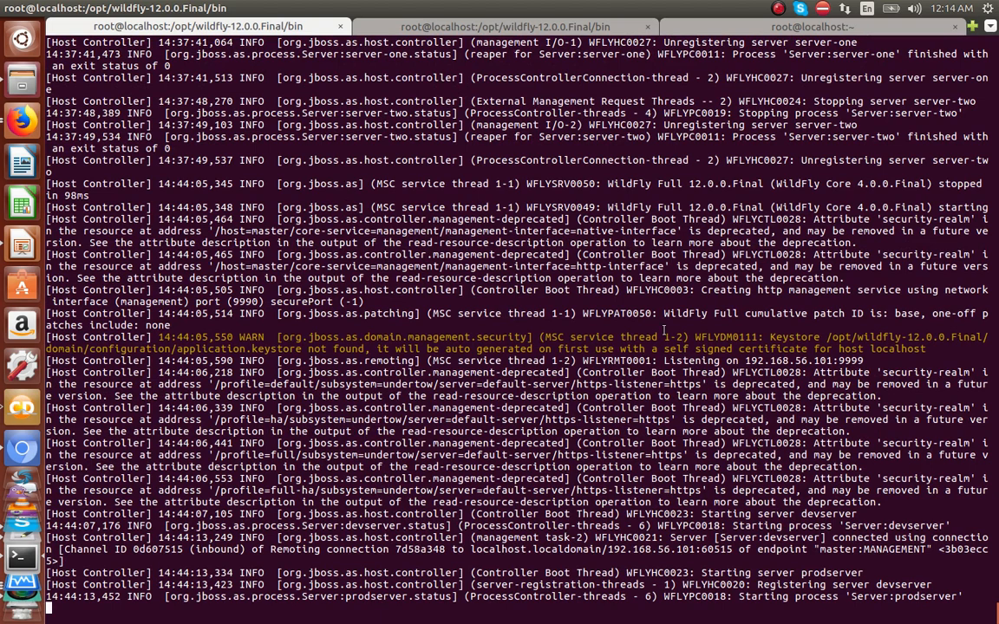
left_click(506, 28)
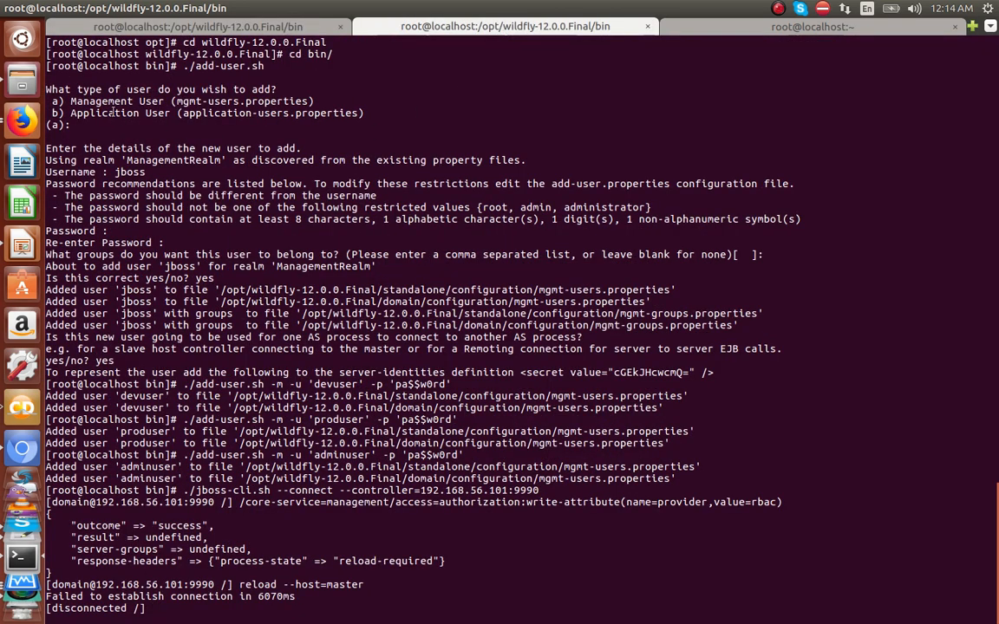
key("alt+Tab")
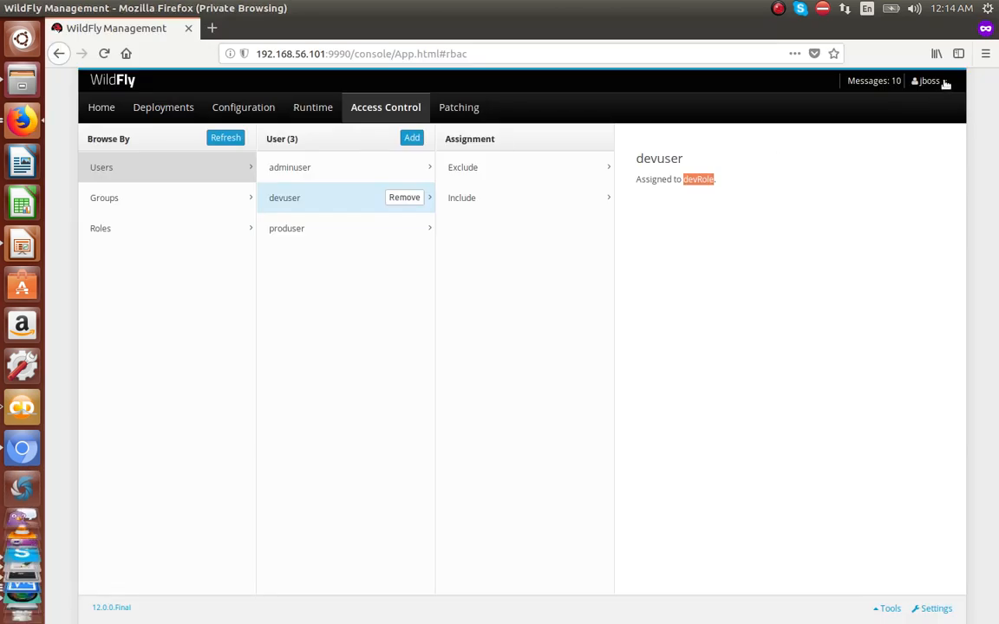
Step: Log the current administrator out of the management console
left_click(943, 83)
left_click(933, 154)
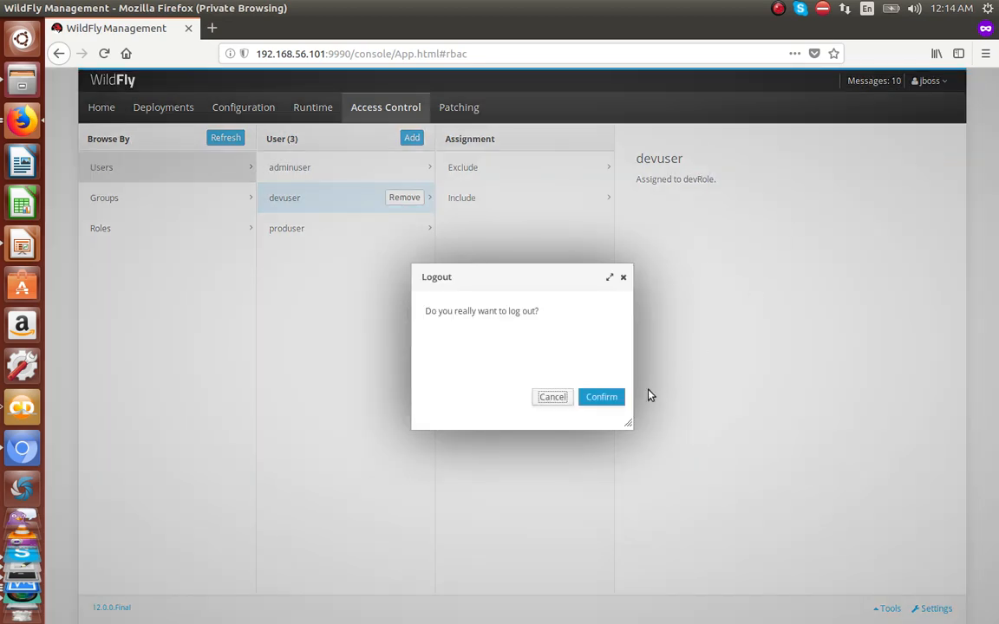
left_click(611, 405)
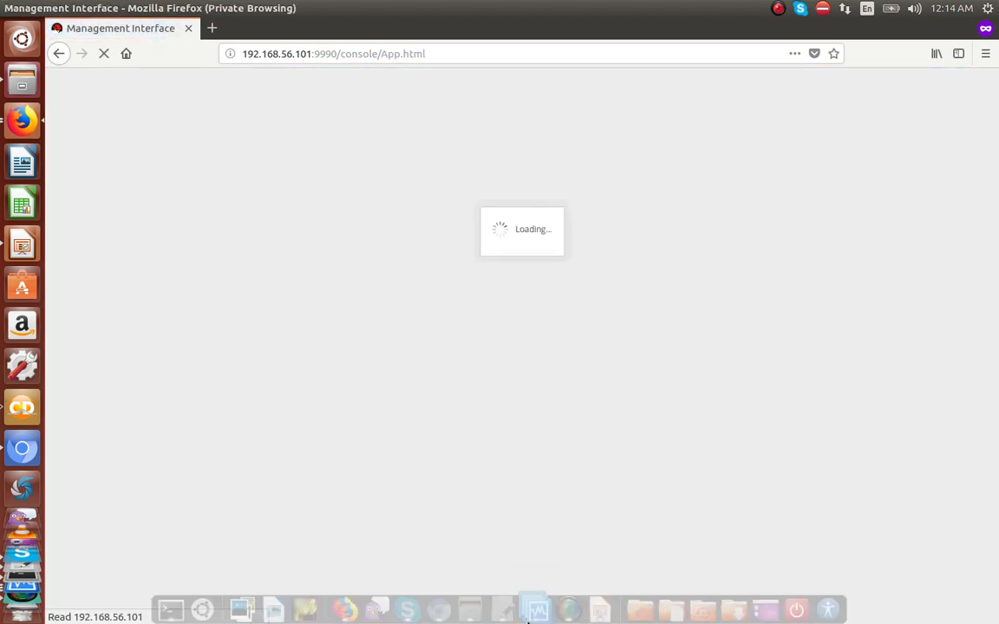
Step: Look up the produser, prod-group and dev-group entries in the gedit setup notes
left_click(503, 609)
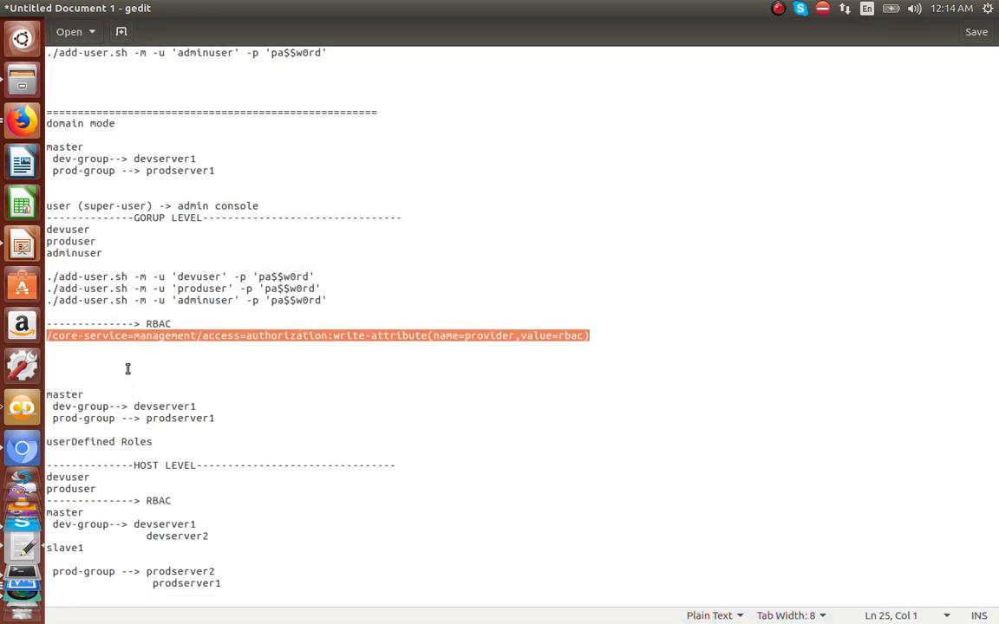
double_click(75, 242)
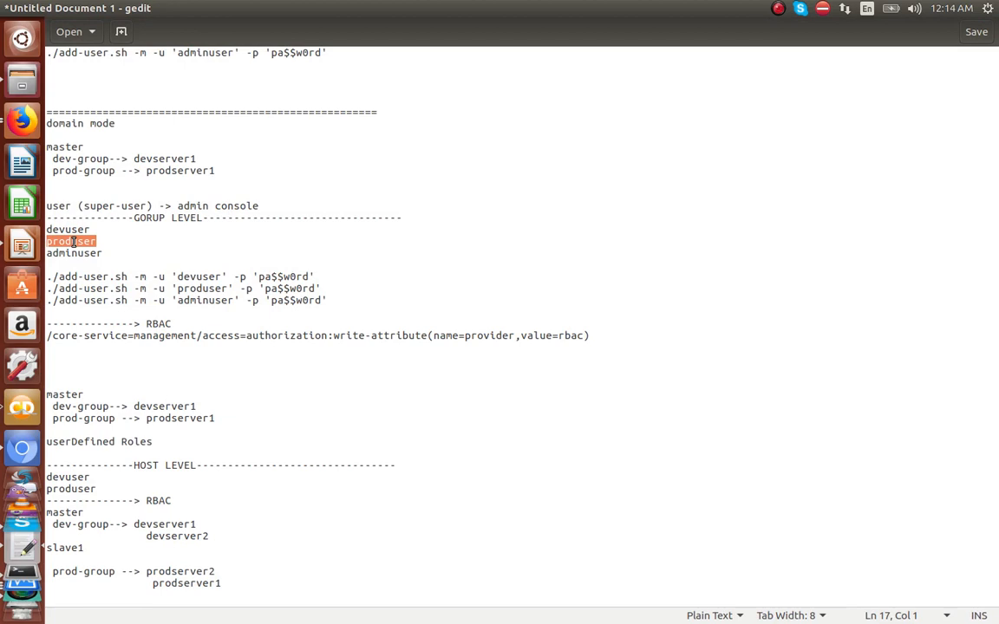
triple_click(55, 420)
left_click_drag(53, 407, 106, 407)
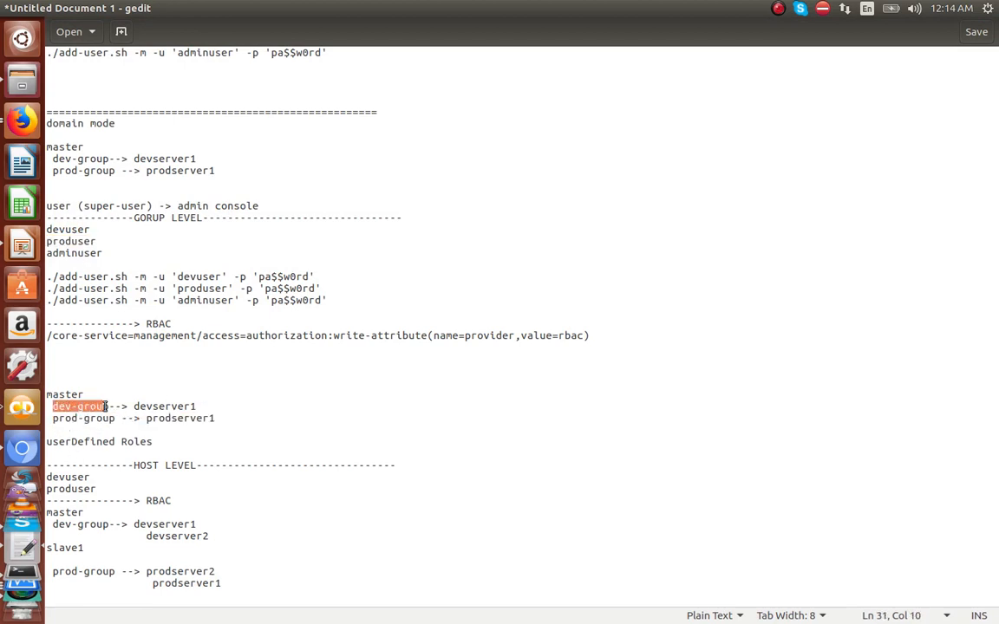
double_click(82, 242)
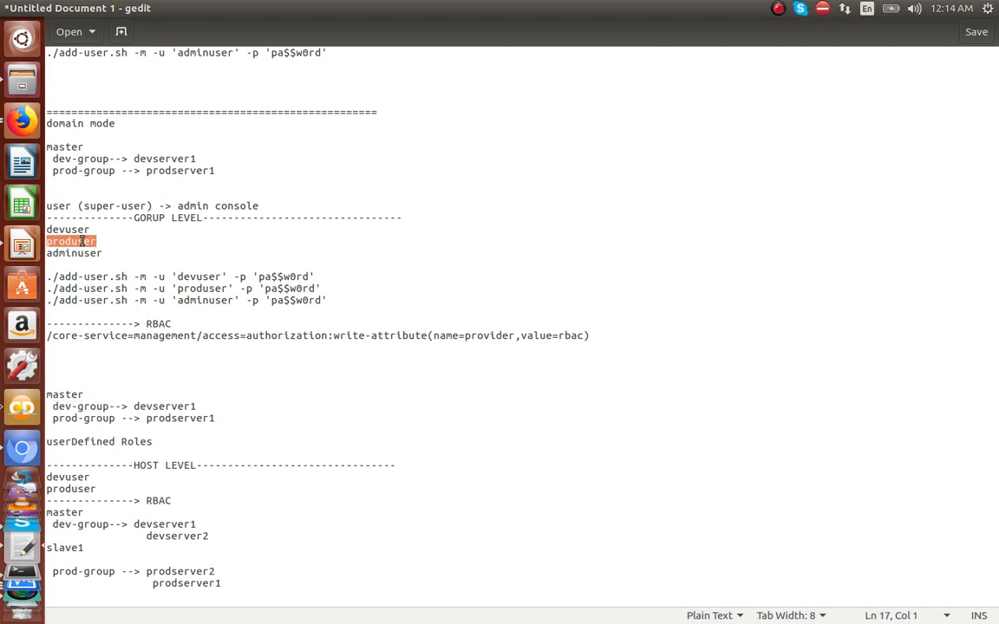
Step: Log in as produser and check its role and the server groups it can see
left_click(25, 125)
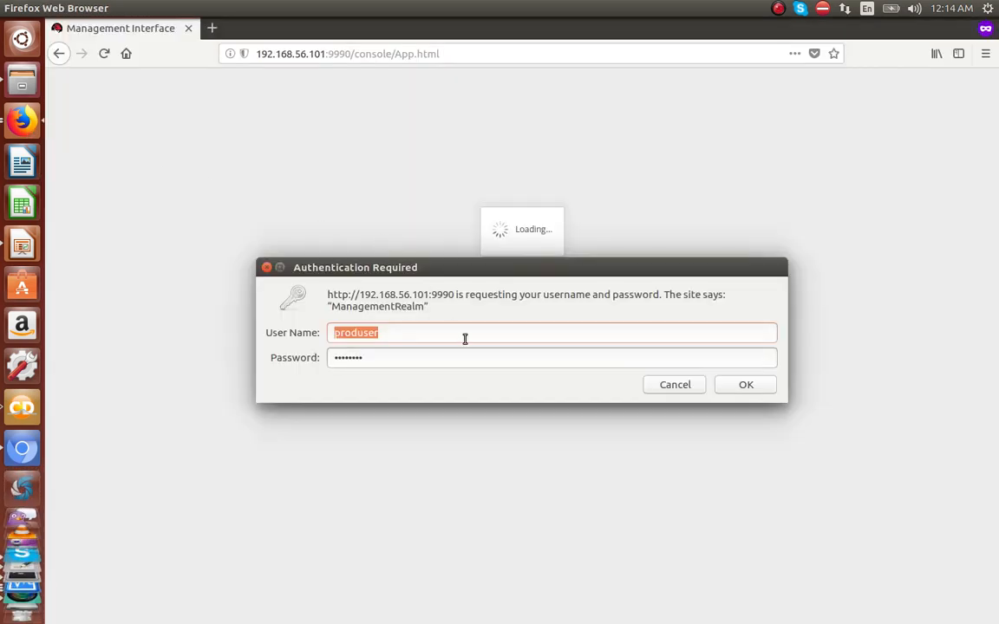
left_click(469, 384)
key("Tab")
left_click(734, 386)
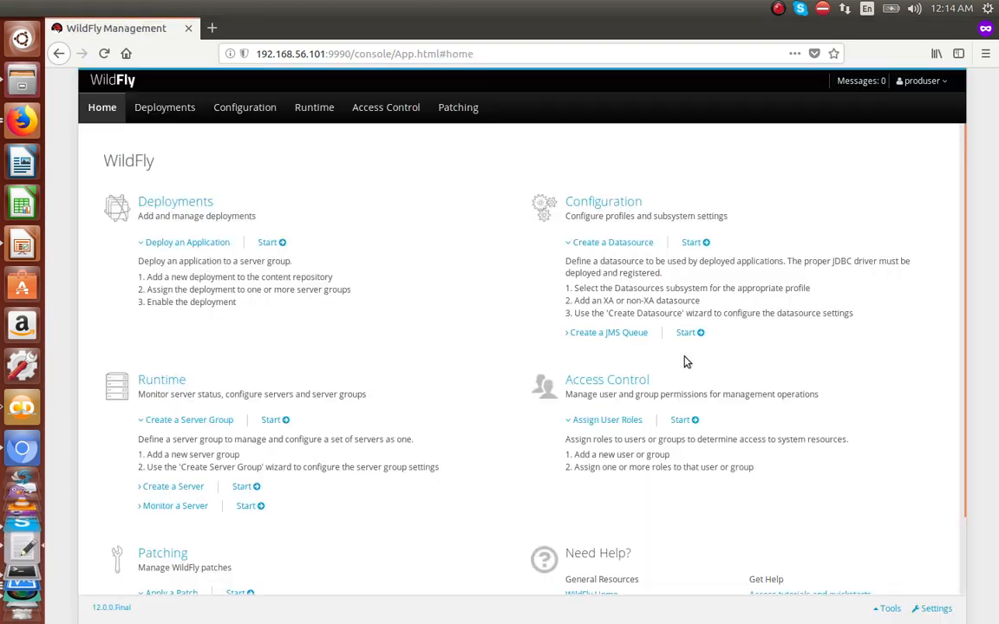
left_click(938, 83)
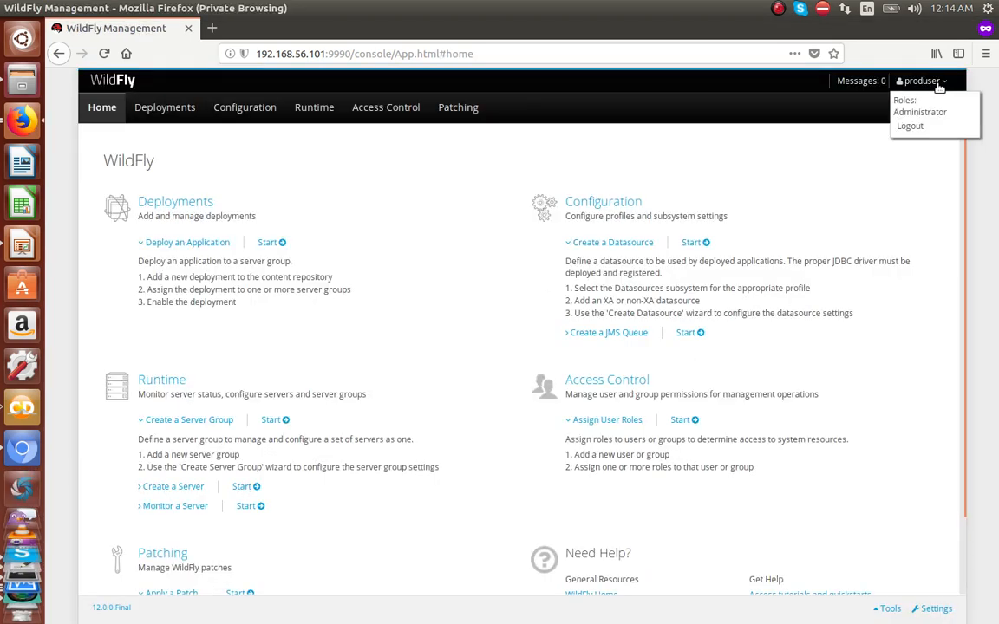
left_click(310, 113)
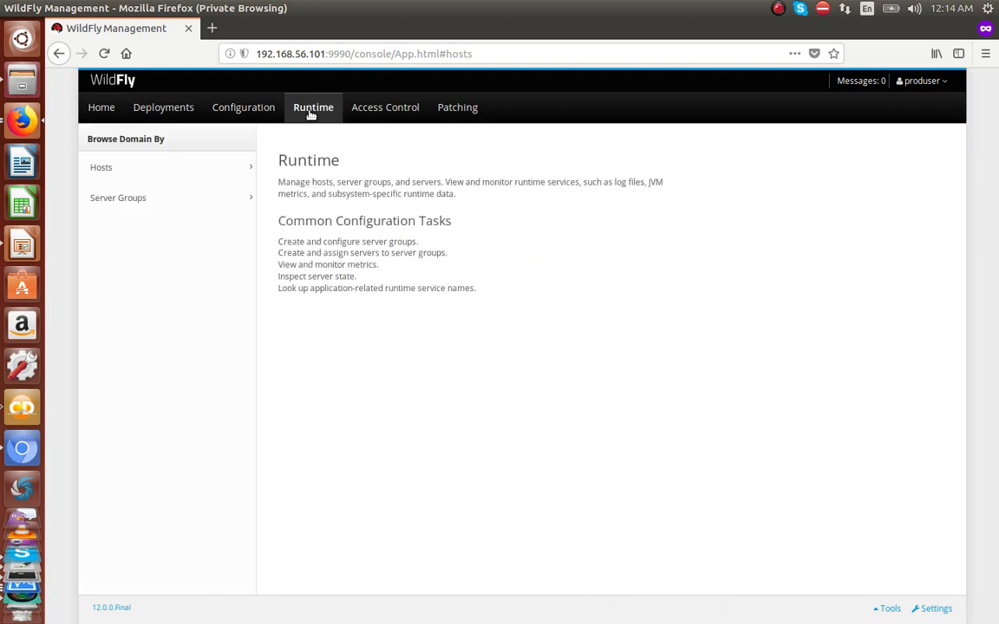
left_click(194, 202)
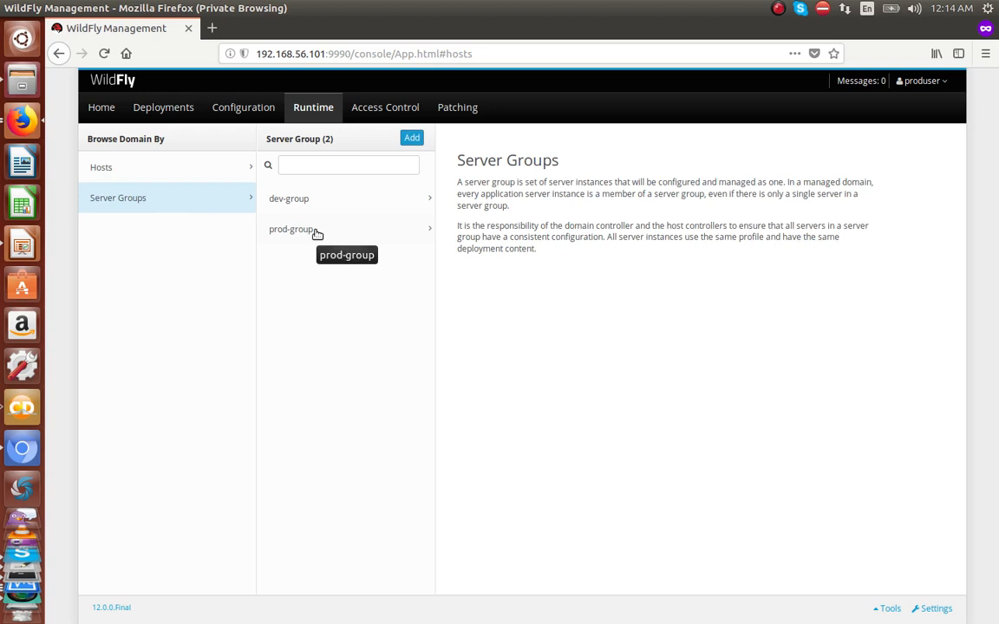
Step: Consult the setup notes, recheck produser's role, then log produser out
mouse_move(599, 611)
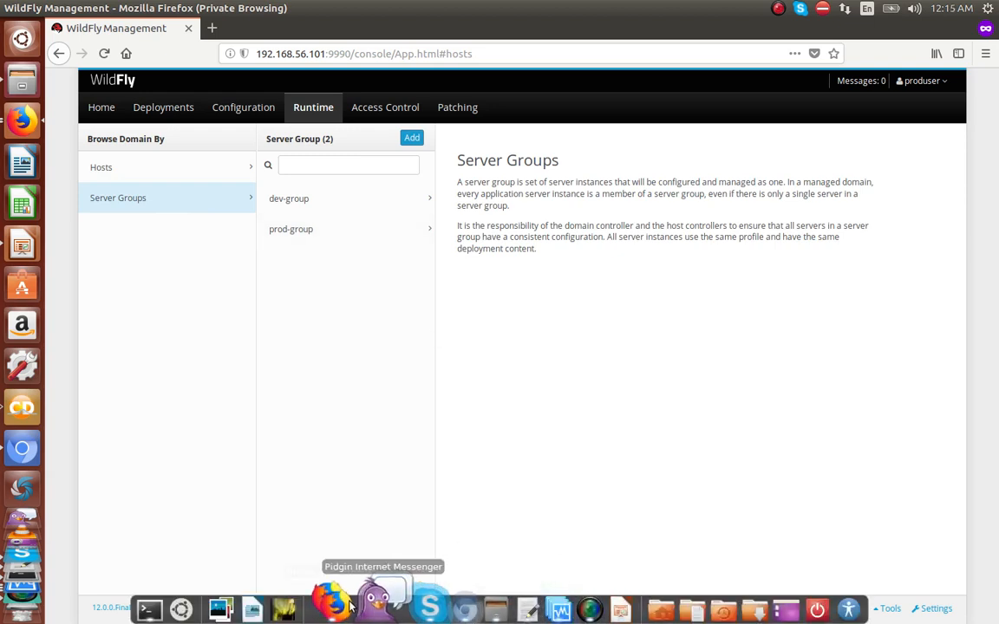
left_click(510, 612)
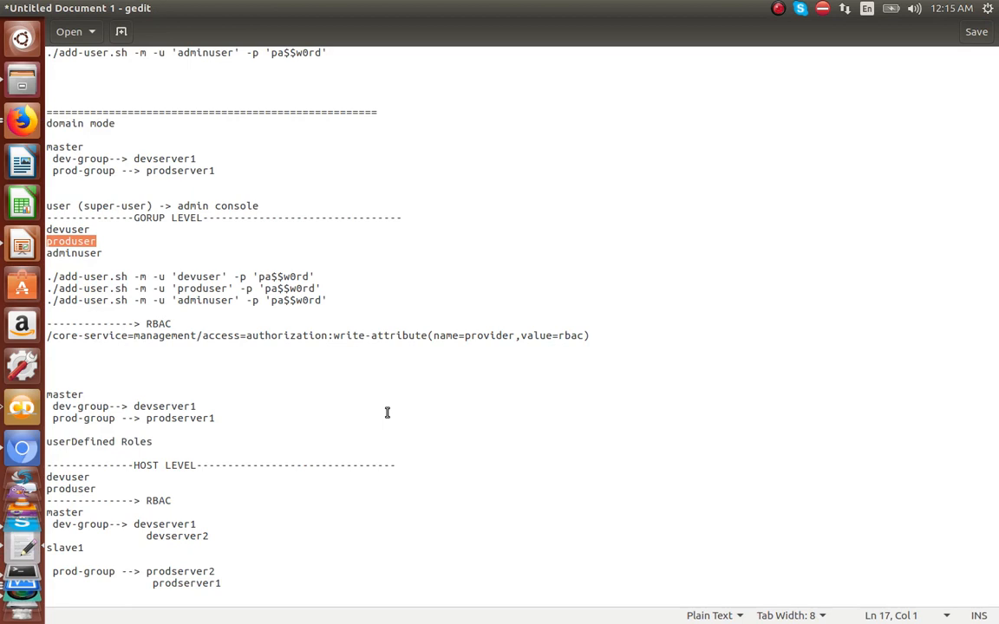
mouse_move(479, 621)
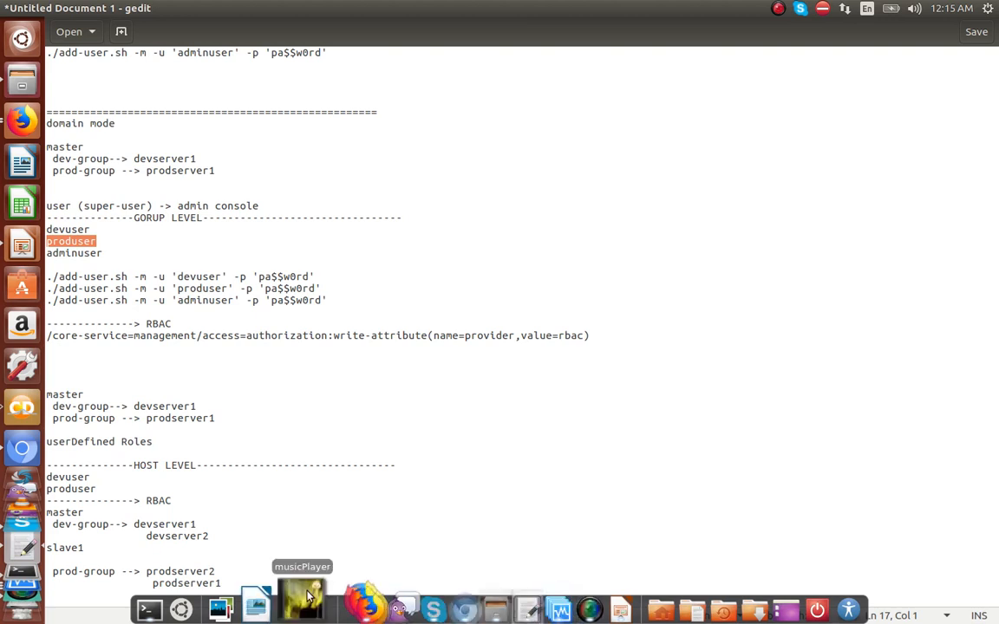
mouse_move(350, 611)
left_click(374, 517)
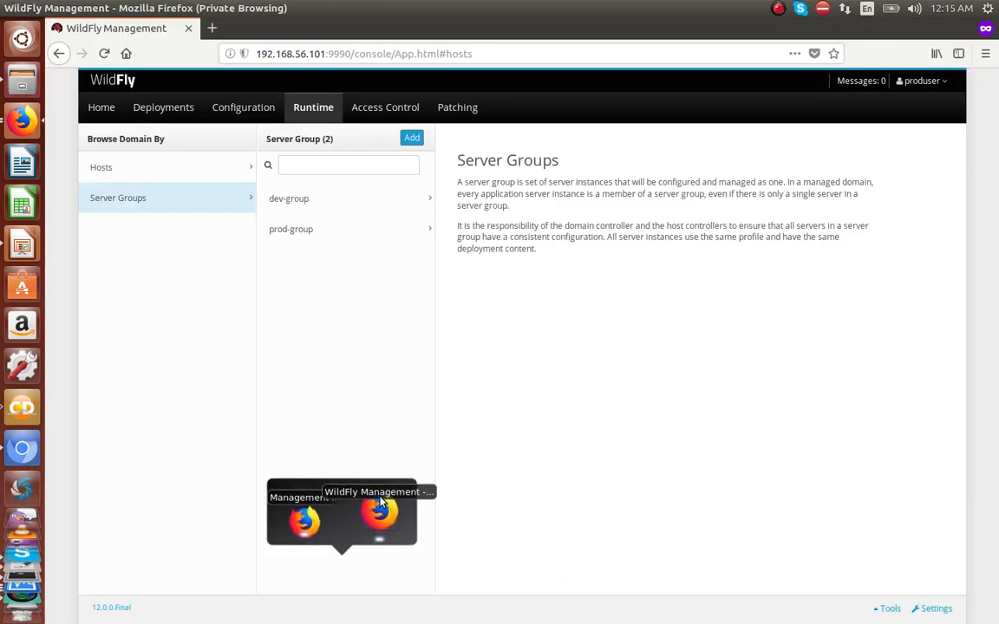
left_click(944, 84)
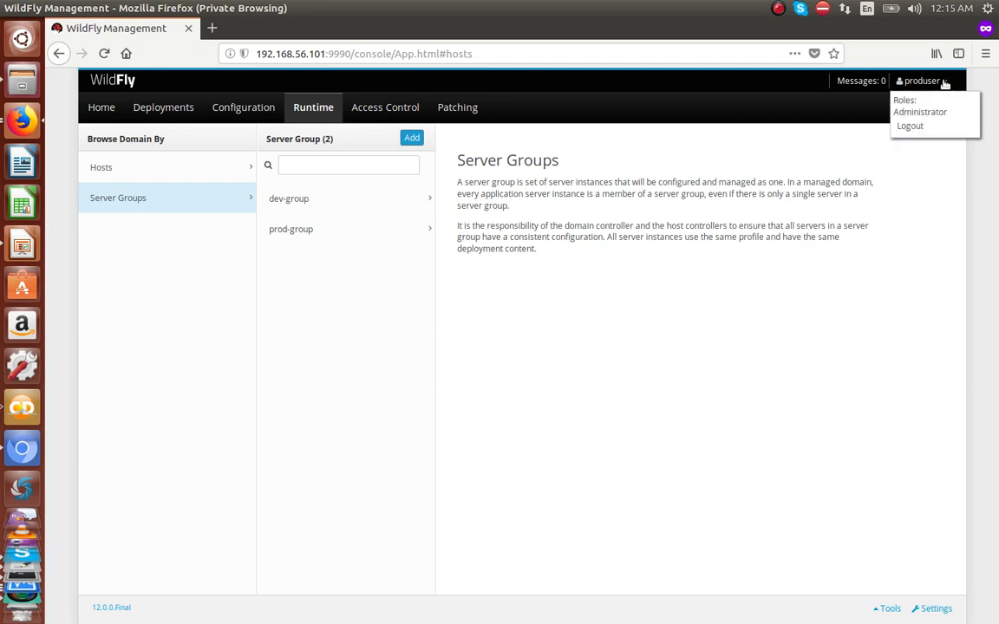
left_click(921, 129)
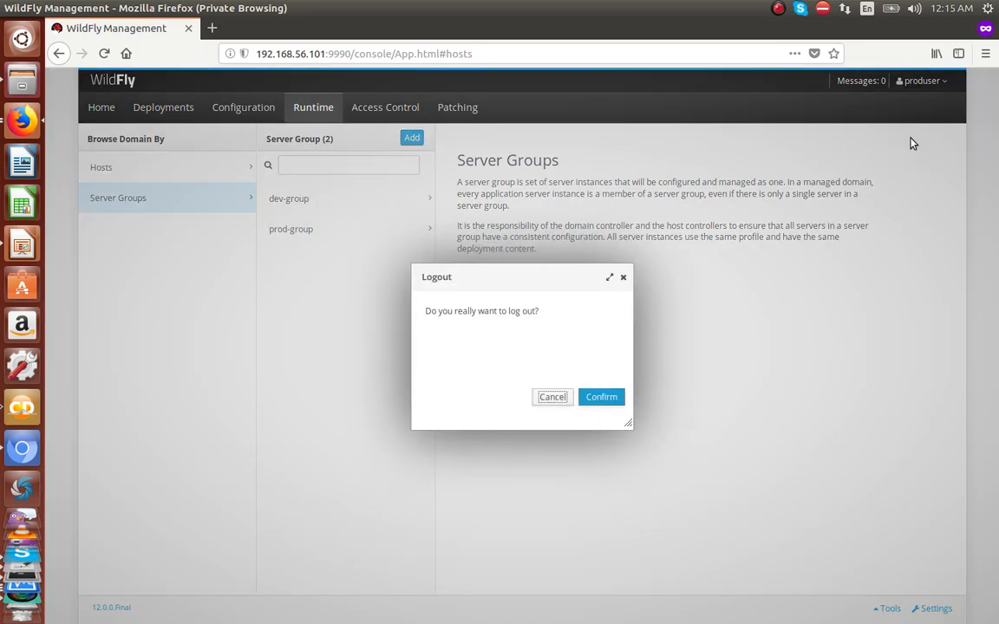
left_click(601, 399)
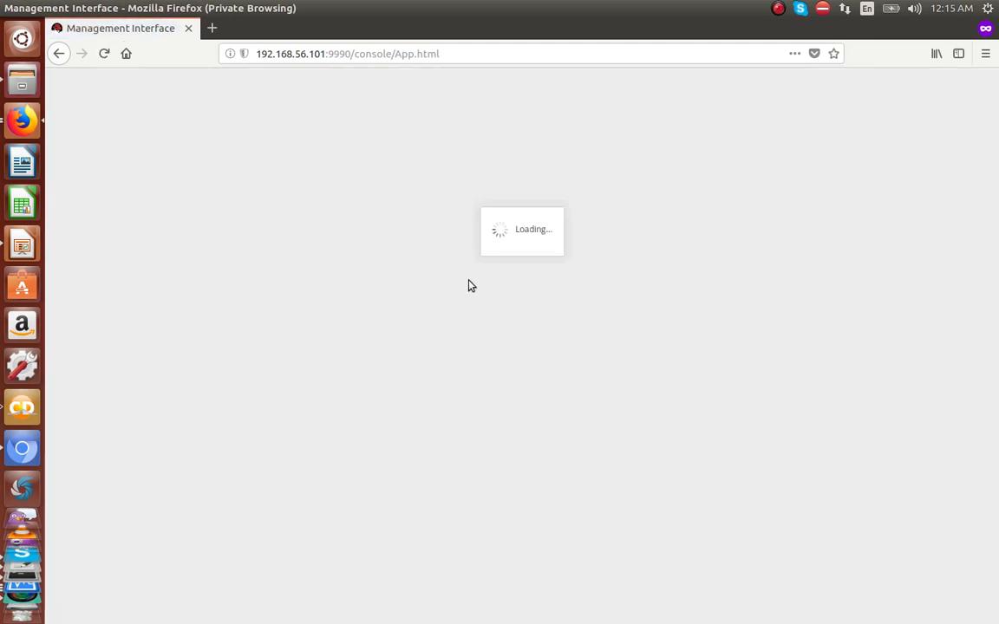
Step: Log in as adminuser, check the adminuser, devuser and produser role mappings, then open devRole
type("adminuser")
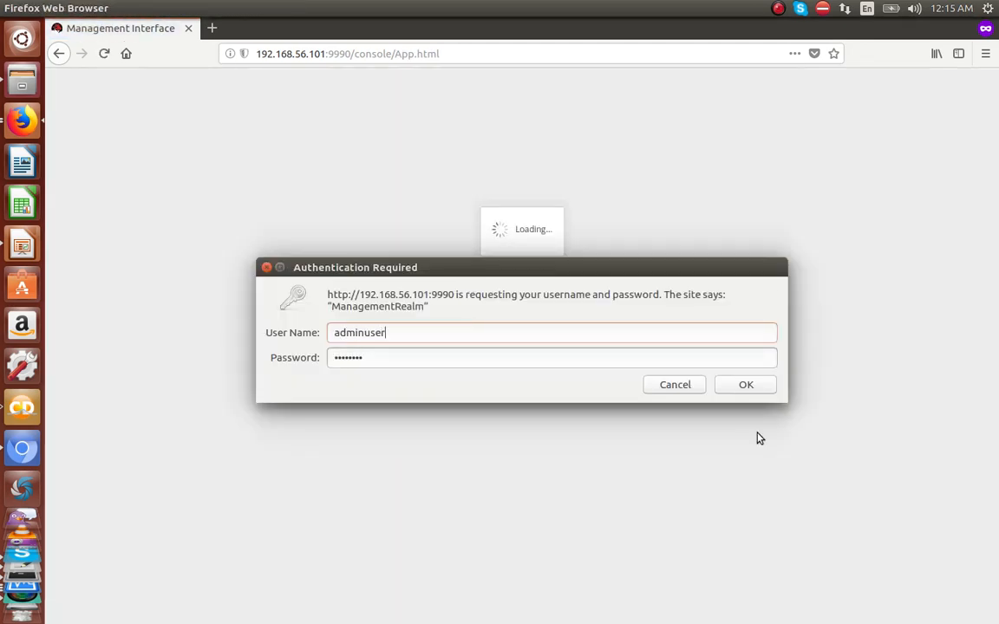
left_click(748, 389)
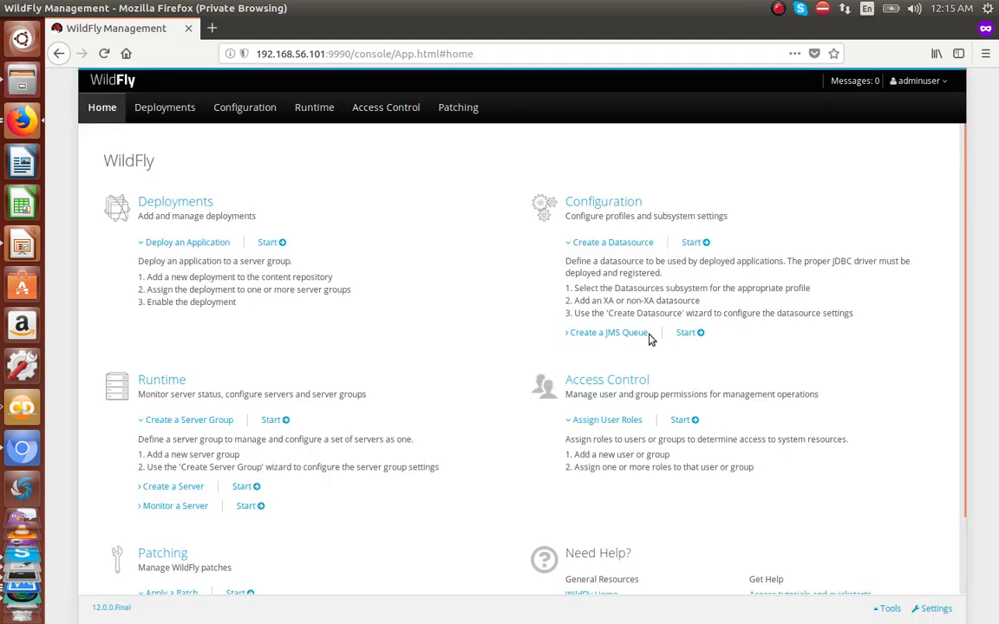
left_click(387, 110)
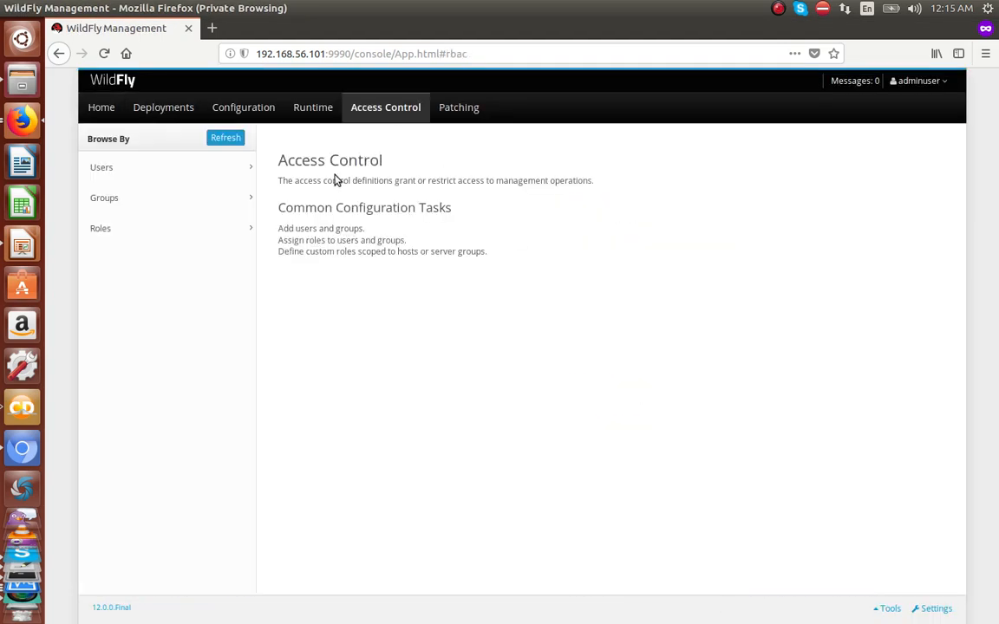
left_click(170, 173)
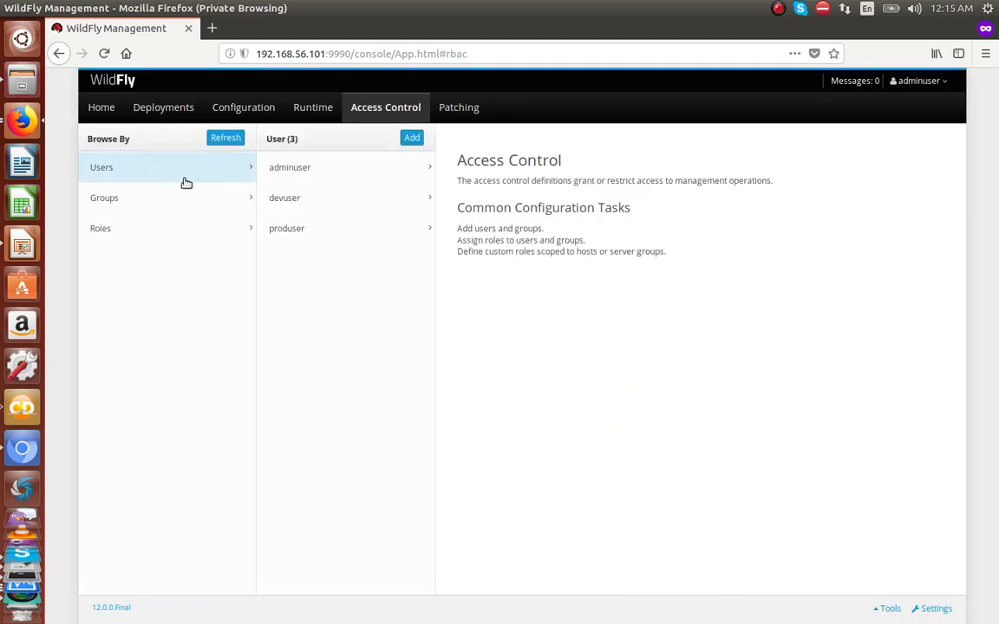
left_click(297, 174)
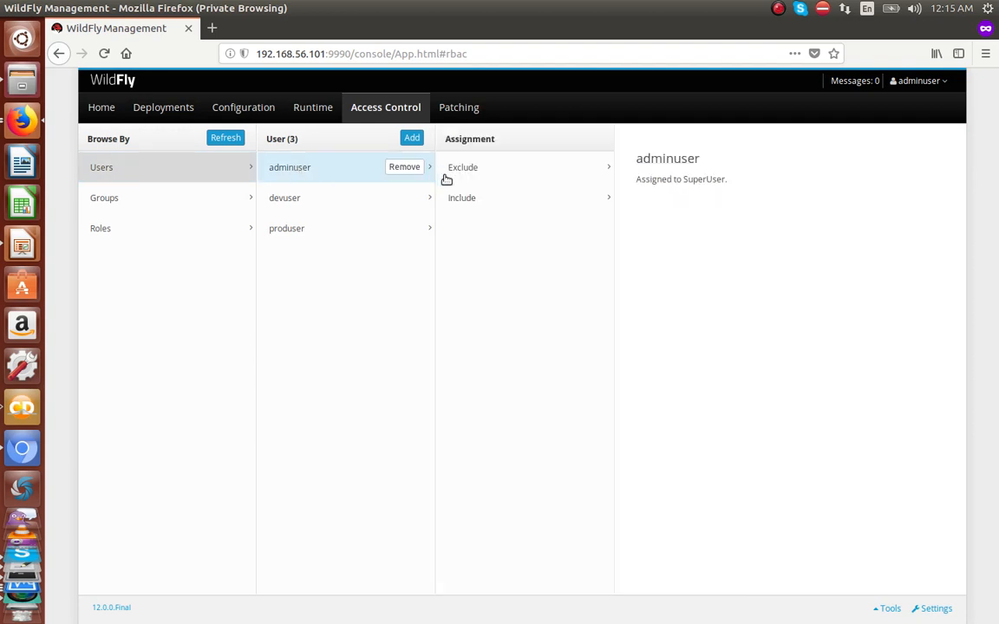
left_click(341, 200)
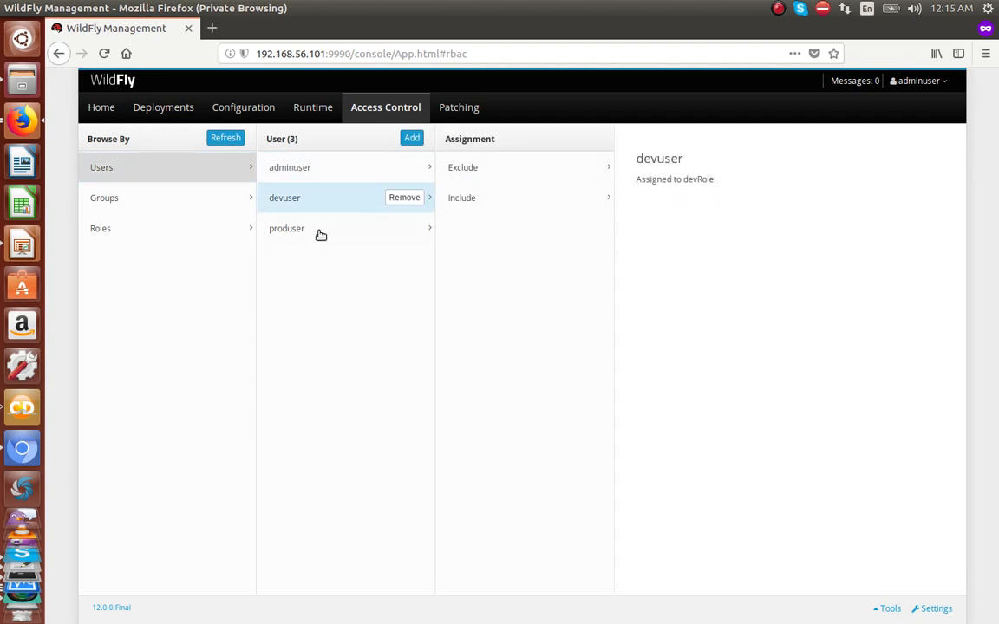
left_click(320, 232)
left_click(206, 229)
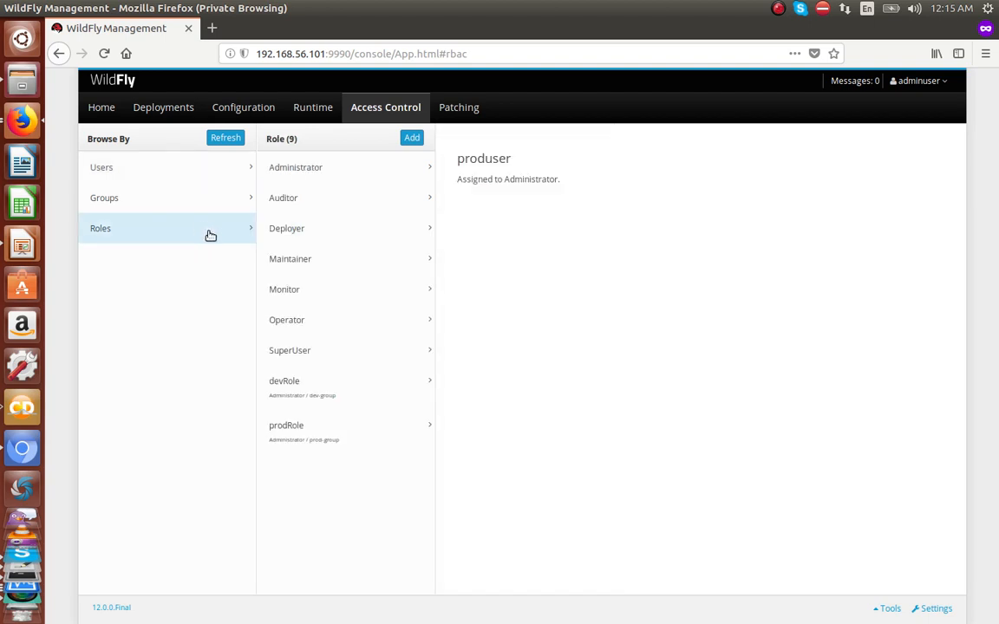
left_click(319, 390)
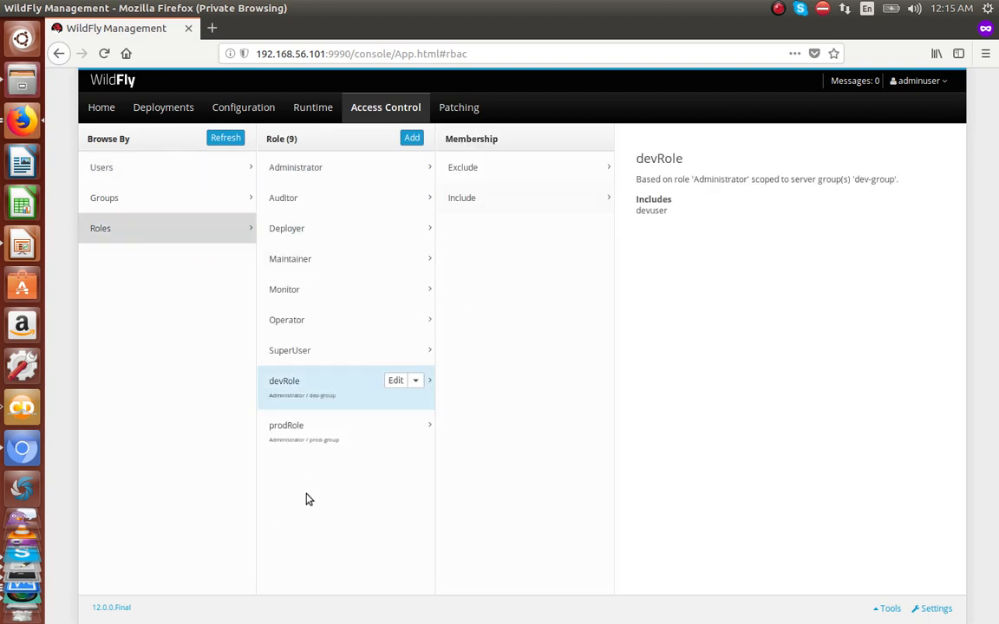
Step: Save devRole unchanged (Administrator, Server Group, dev-group) and view devuser's assignment
left_click(396, 382)
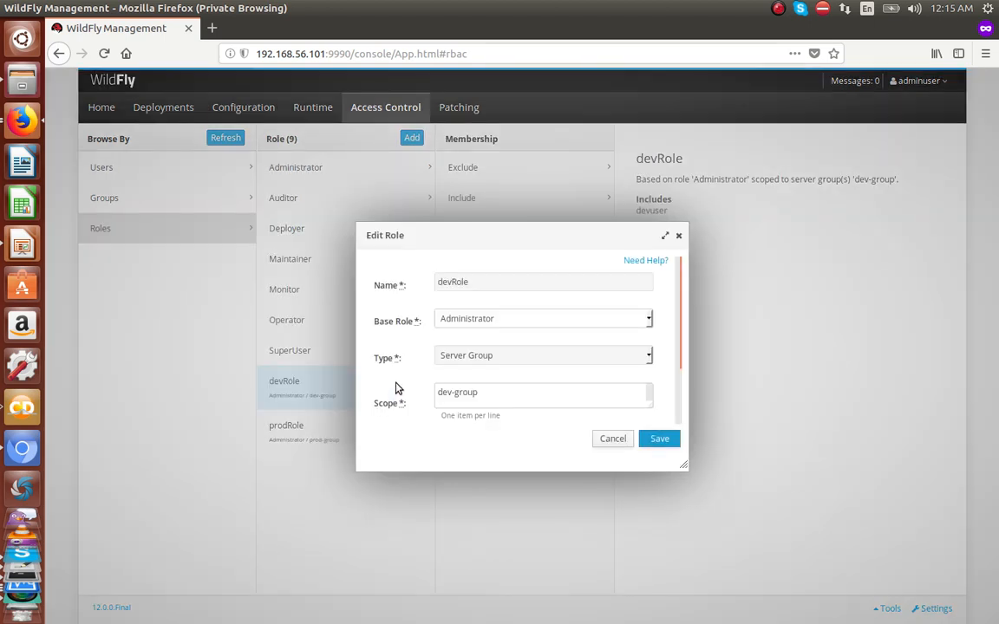
left_click(500, 320)
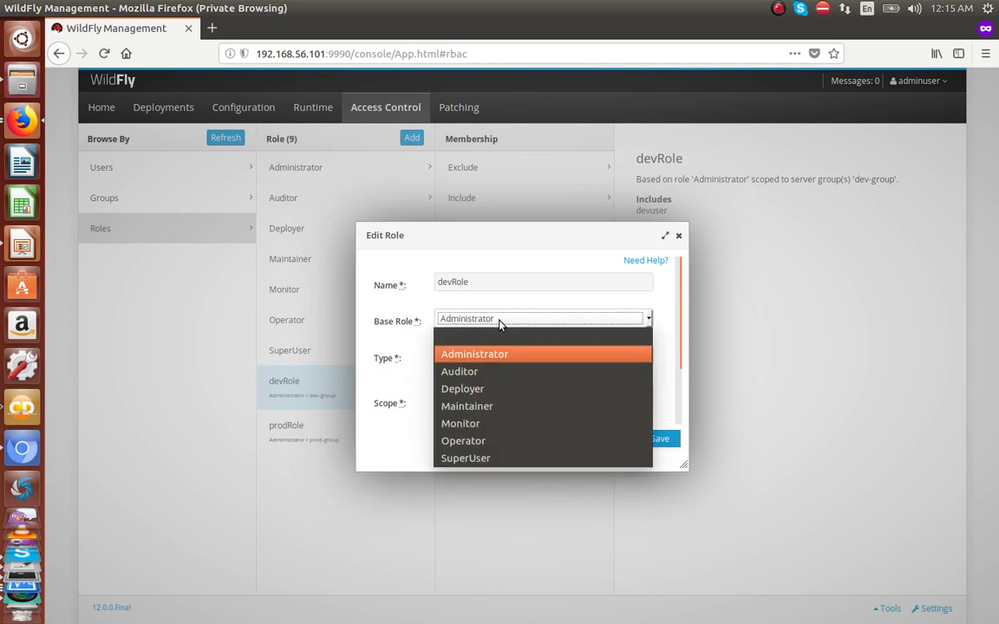
scroll(502, 327, "down", 2)
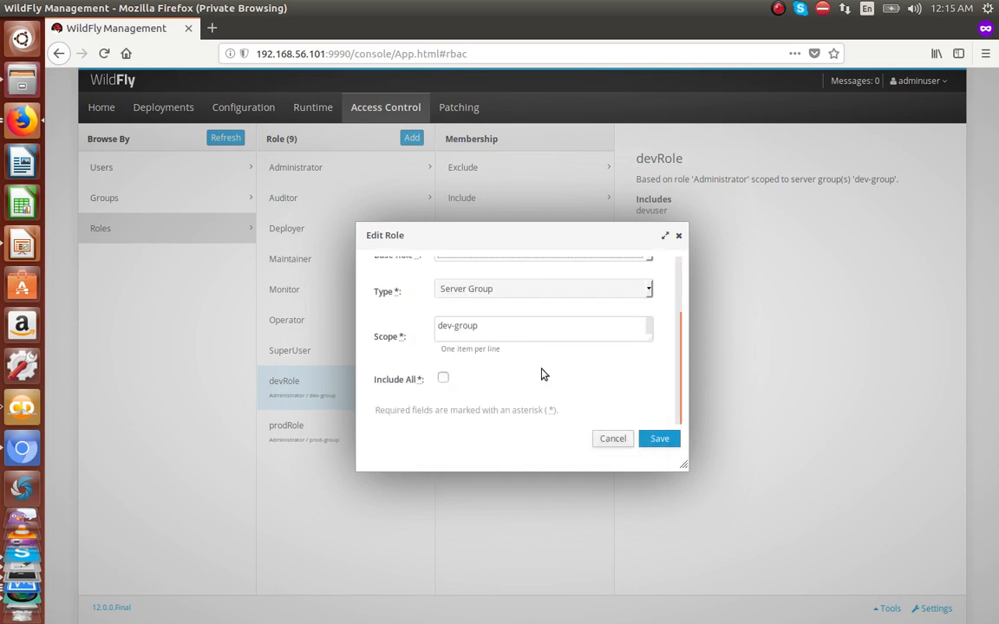
scroll(541, 373, "up", 2)
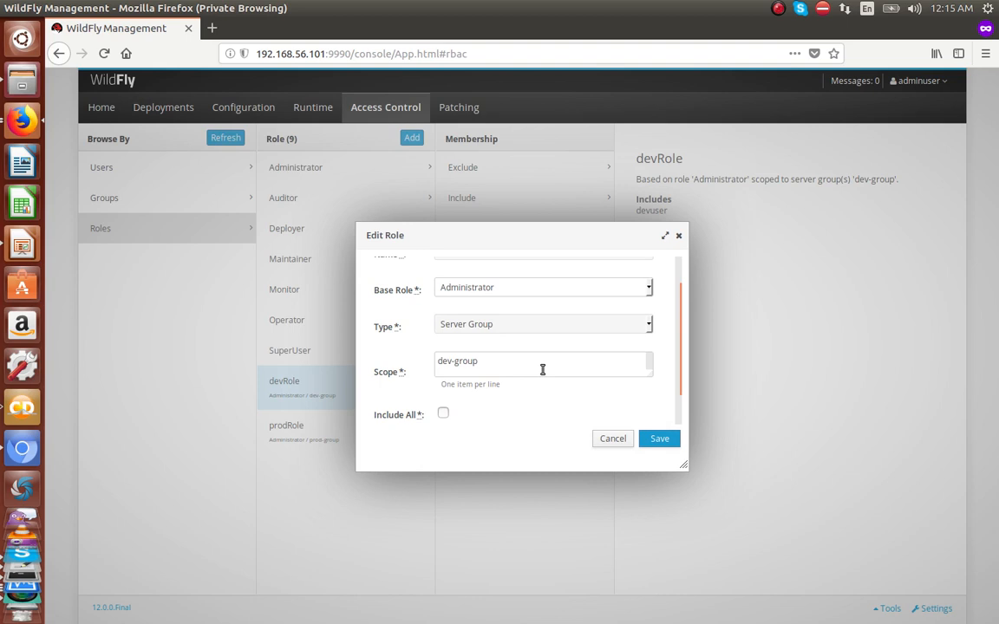
scroll(516, 402, "up", 1)
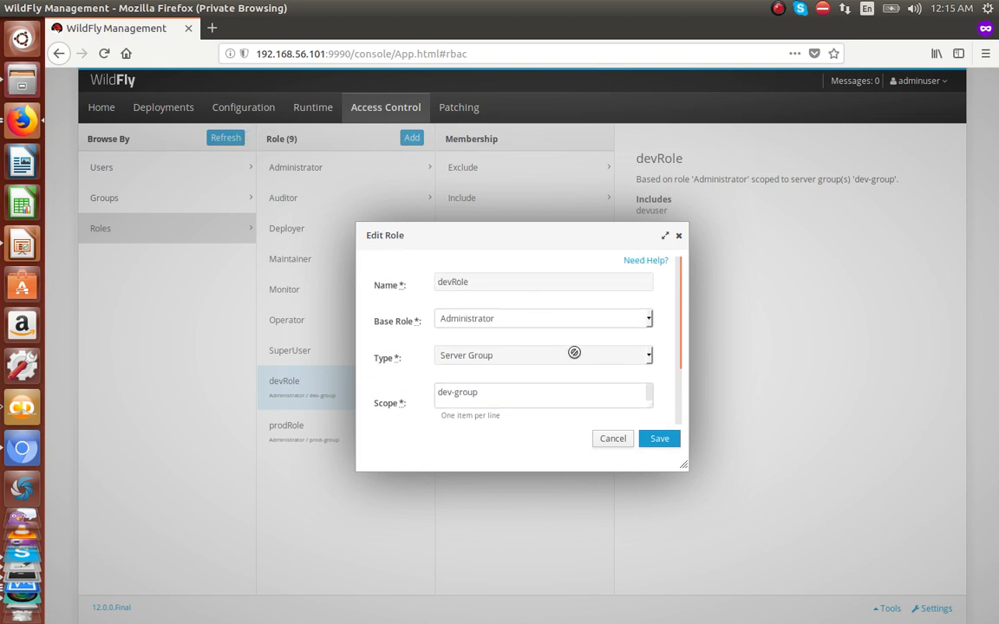
left_click(660, 438)
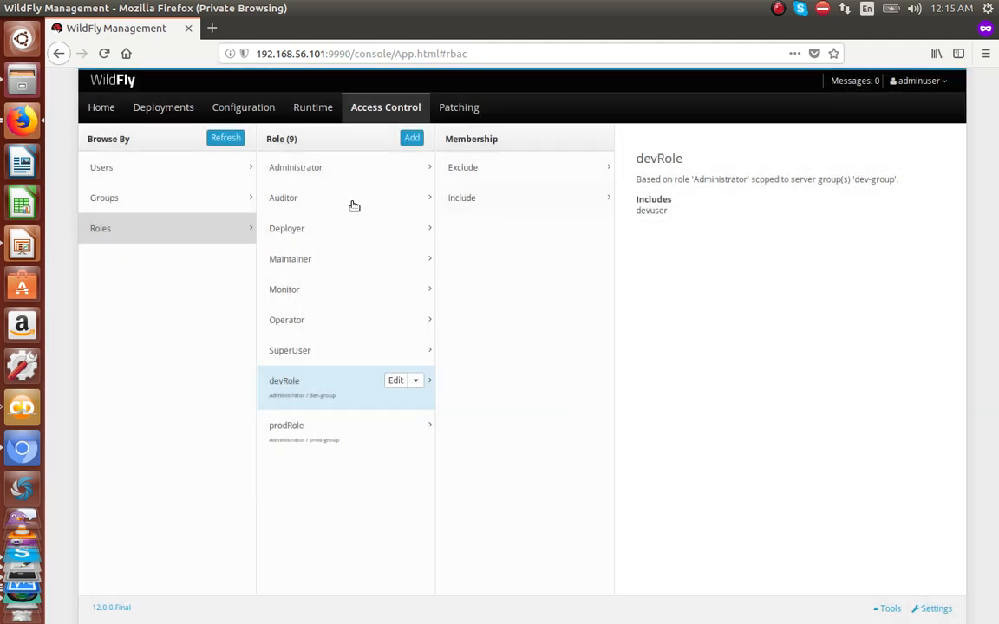
left_click(136, 167)
left_click(303, 198)
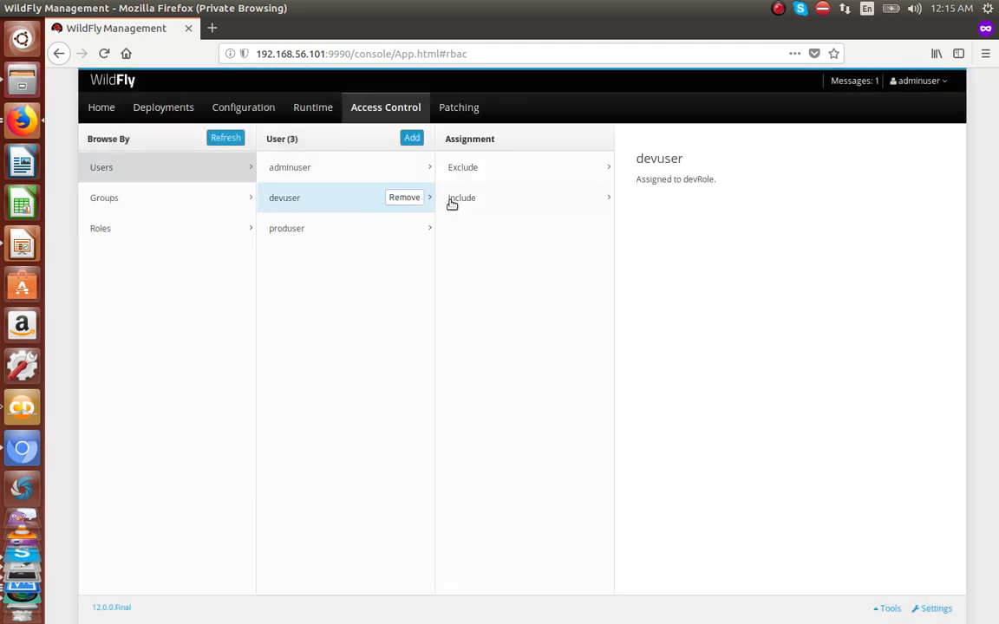
Step: Review the excluded and included roles of devuser and produser
left_click(471, 170)
left_click(491, 205)
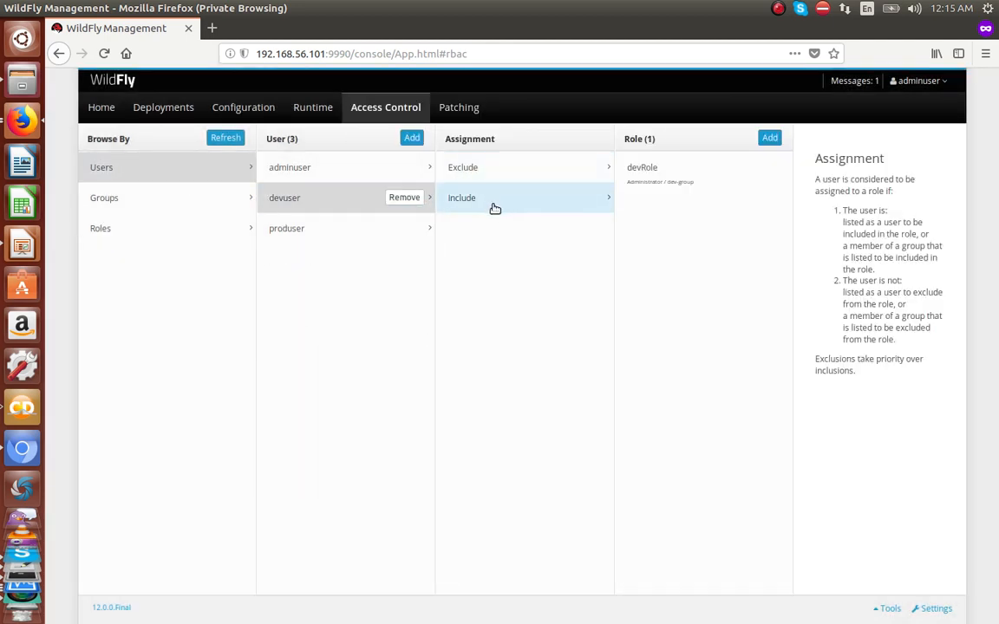
left_click(316, 232)
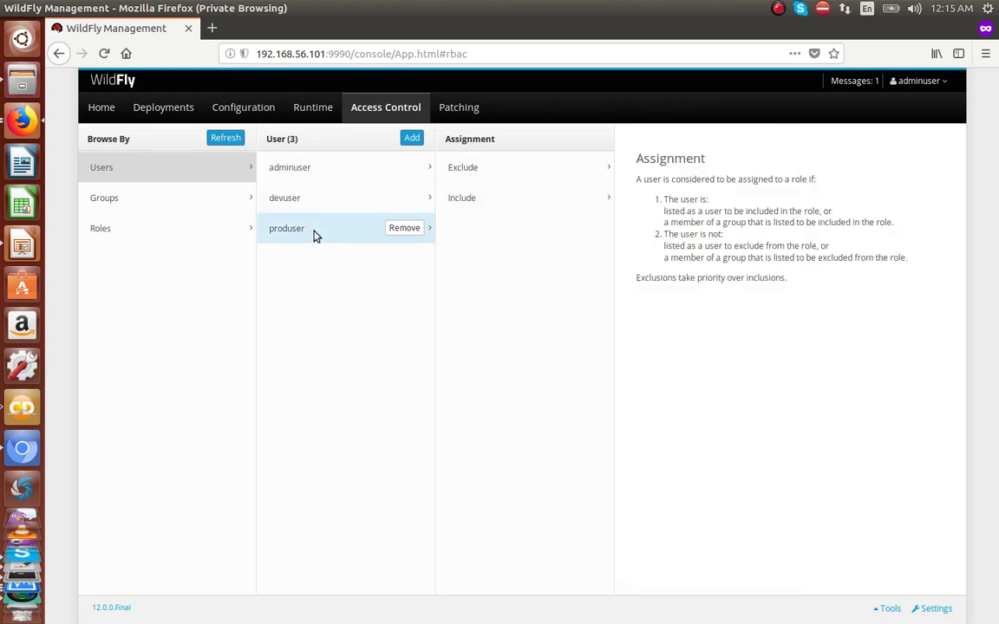
left_click(513, 207)
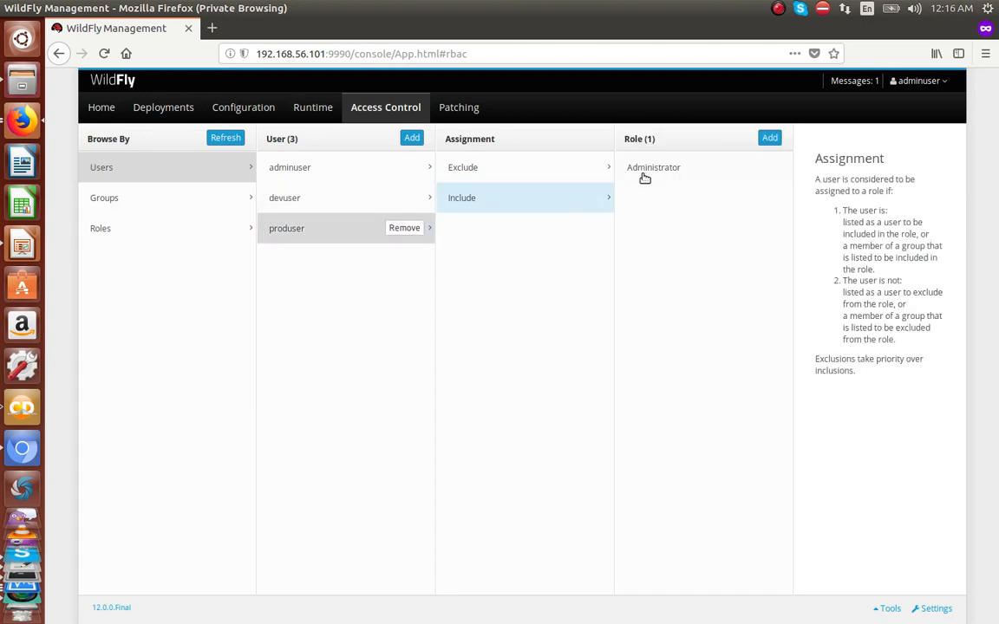
left_click(345, 201)
left_click(327, 230)
left_click(507, 203)
Step: Remove the Administrator role from produser's Include list and bring up the role-assignment dialog
left_click(660, 168)
left_click(766, 168)
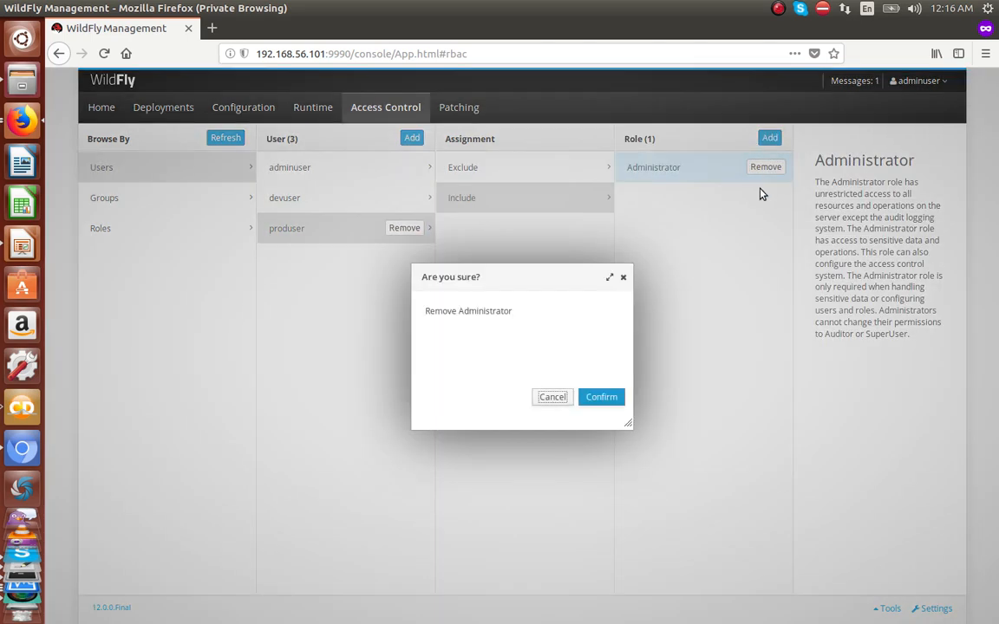
left_click(602, 398)
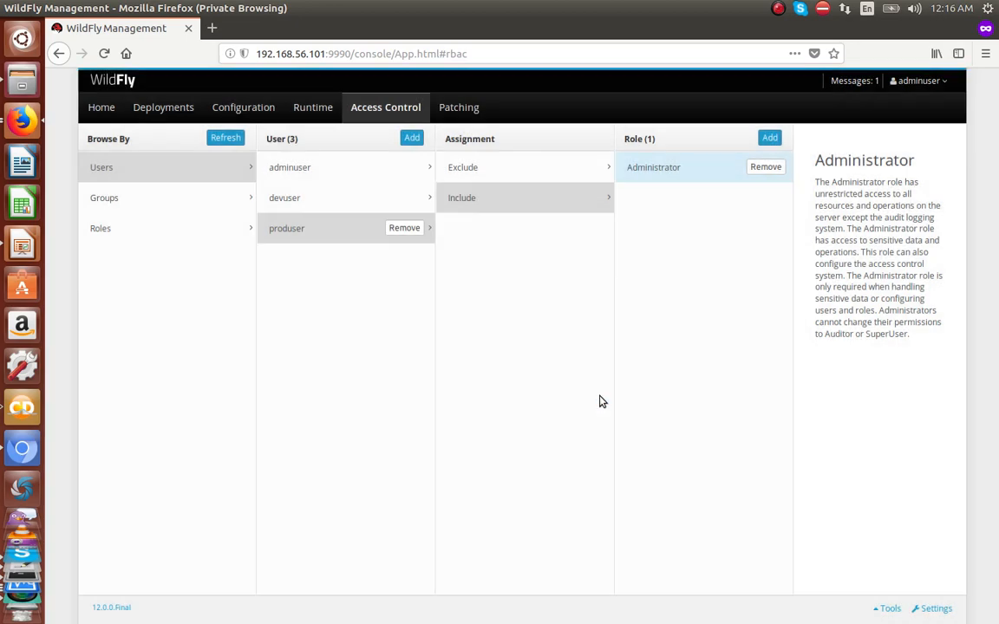
left_click(769, 137)
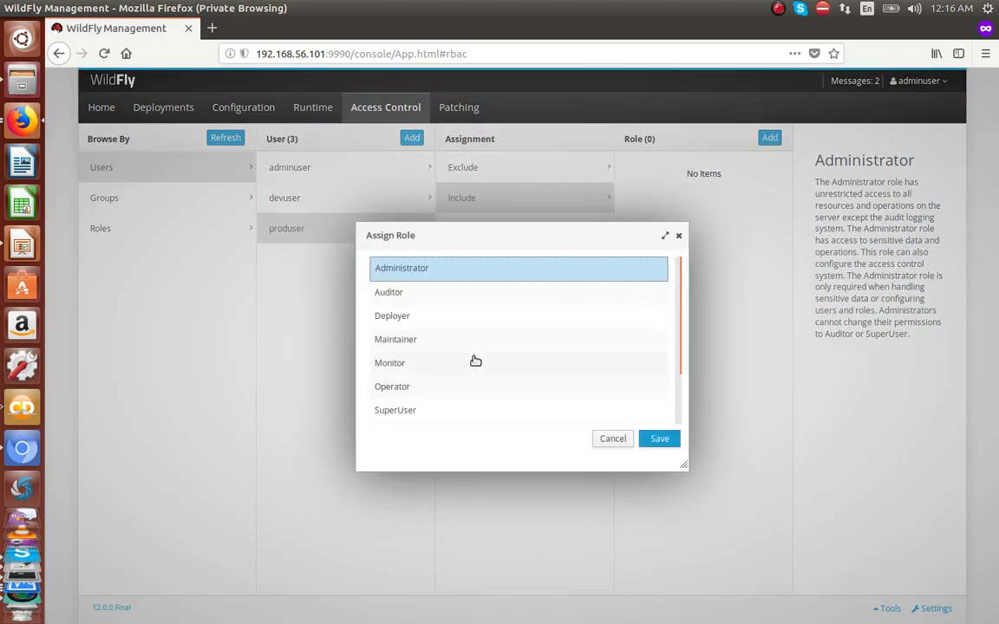
Step: Assign prodRole to produser and save
scroll(475, 361, "down", 2)
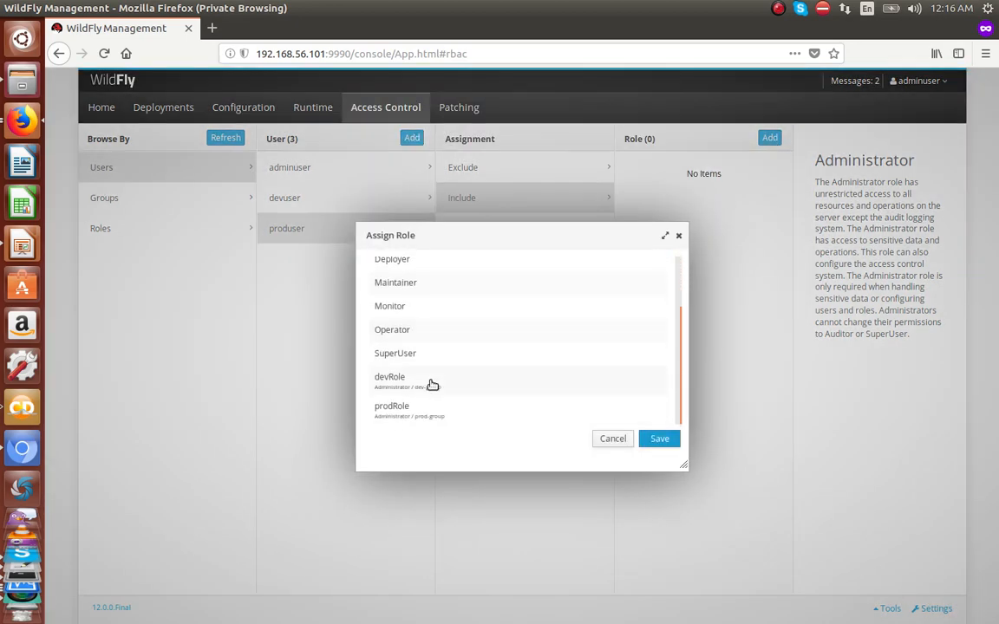
left_click(394, 413)
left_click(659, 439)
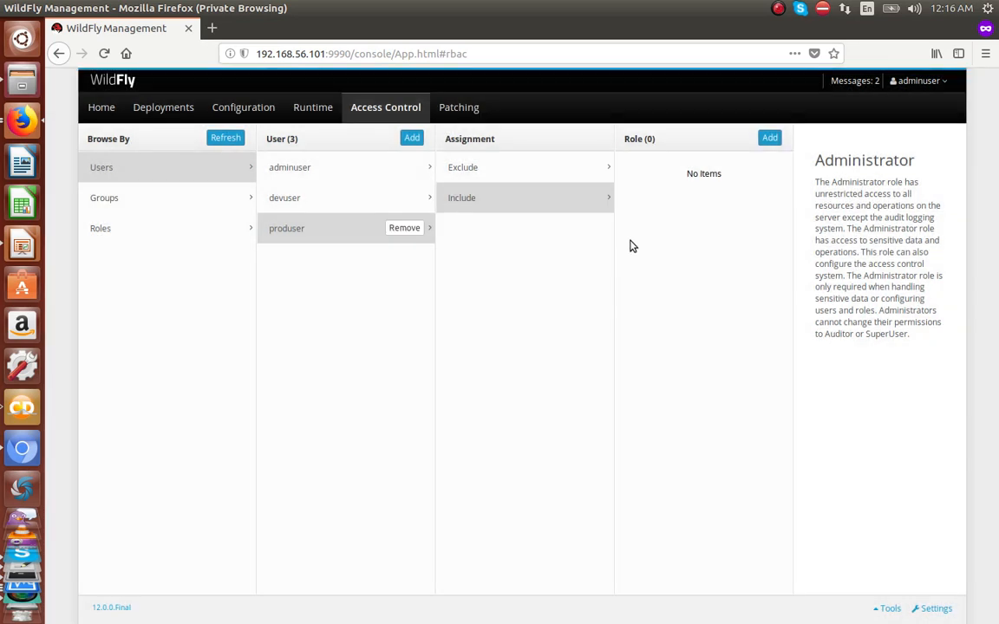
Step: Verify devuser's and produser's Include lists each hold only their own scoped role
left_click(290, 199)
left_click(459, 204)
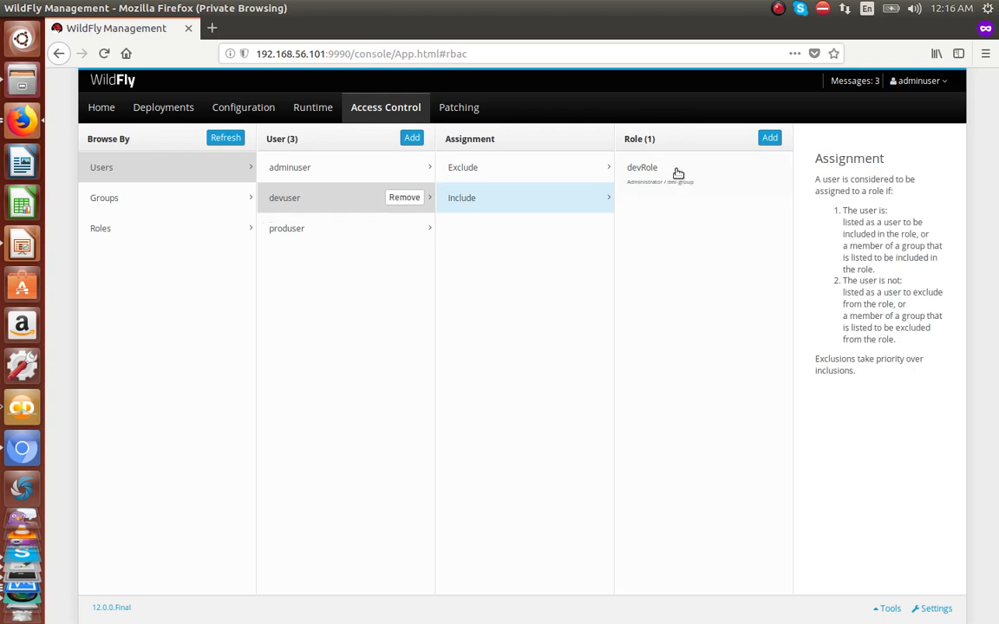
left_click(291, 230)
left_click(487, 202)
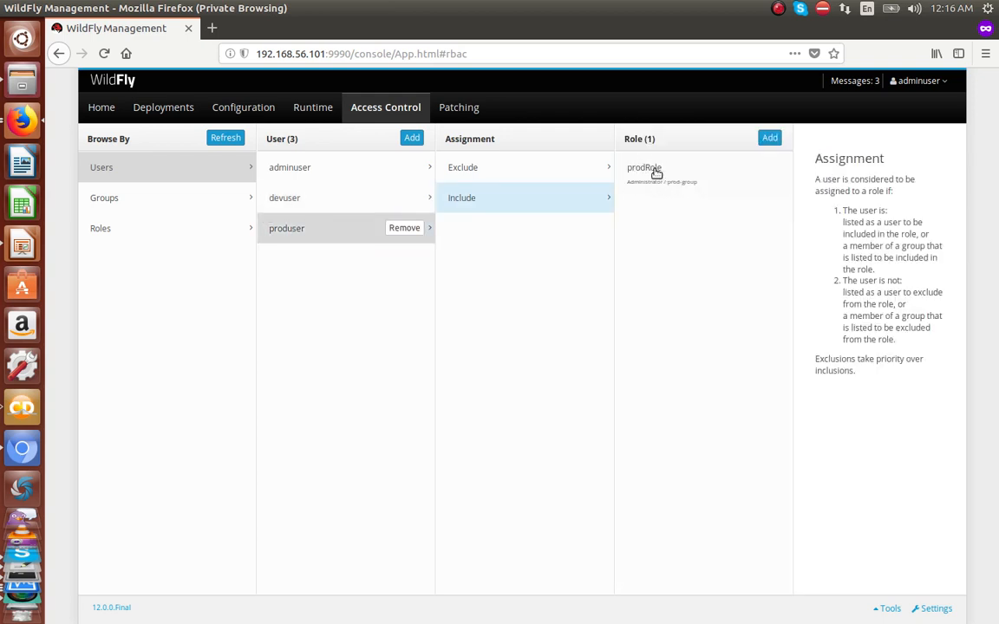
left_click(933, 84)
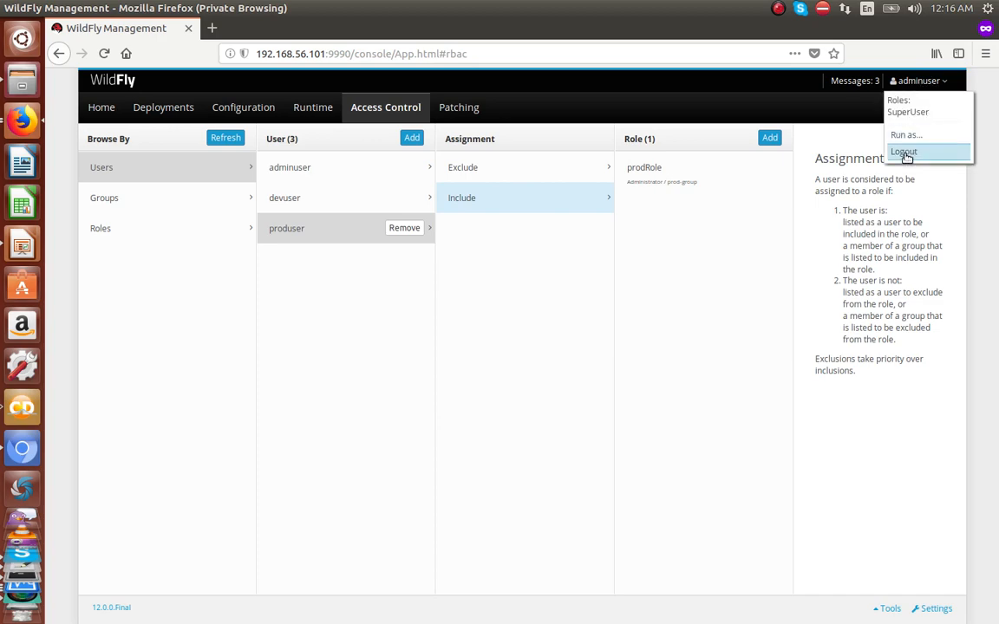
Step: Log adminuser out, check the user list in gedit, and sign in as produser
left_click(905, 154)
left_click(600, 397)
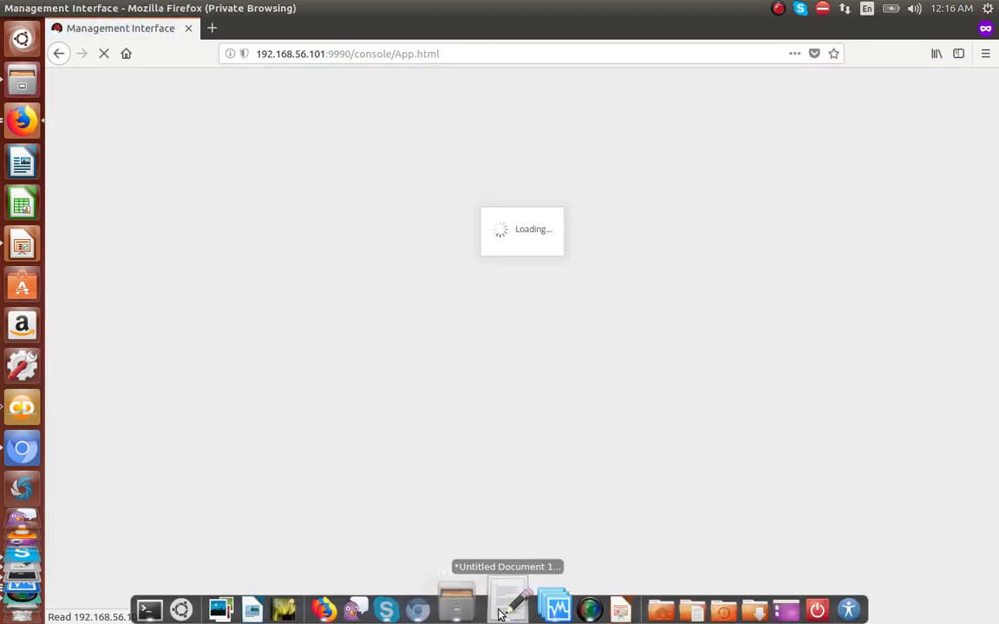
left_click(508, 607)
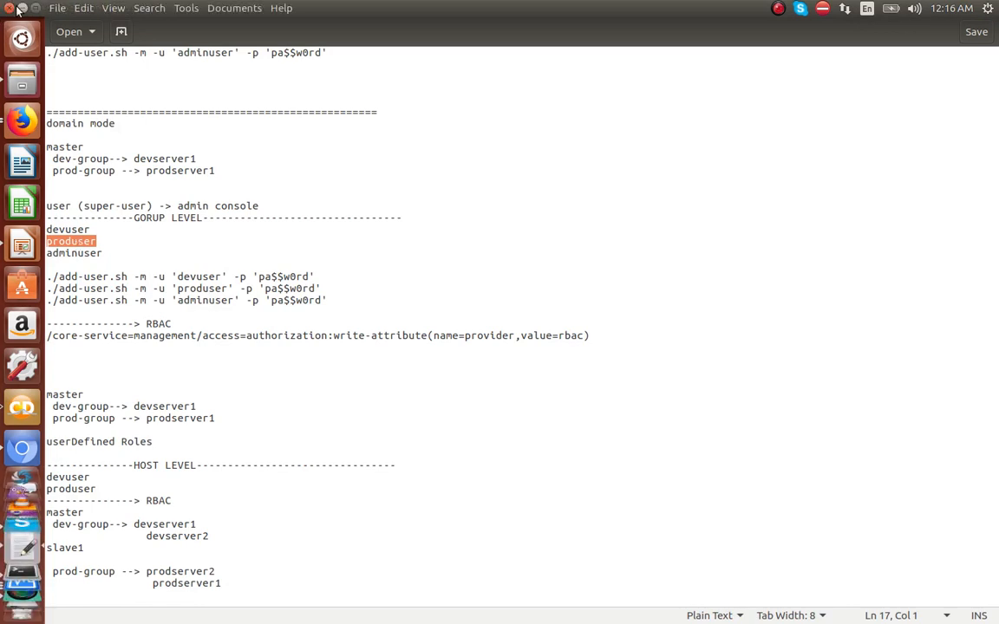
left_click(20, 9)
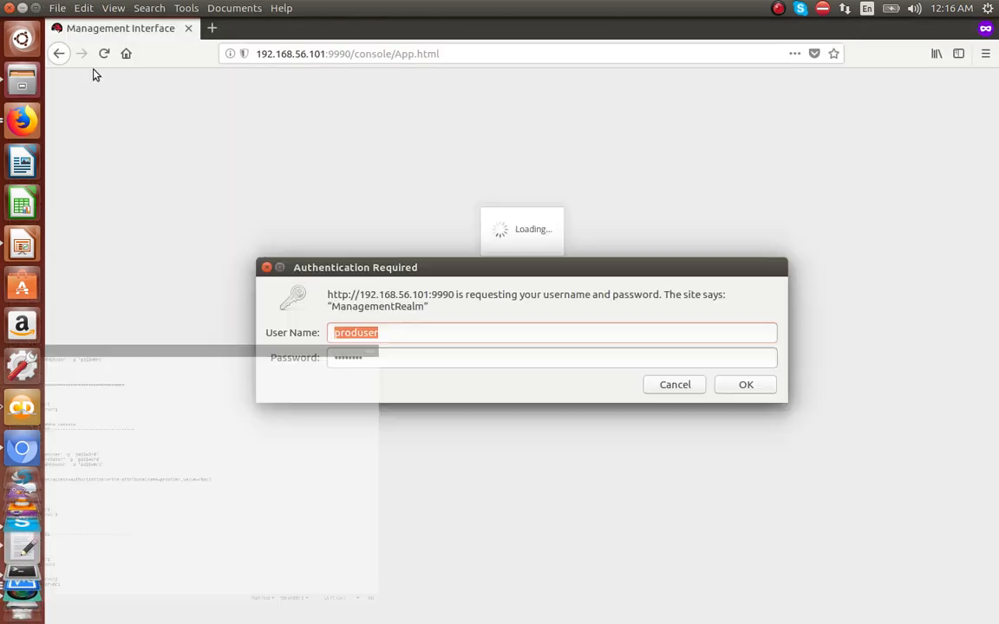
left_click(743, 388)
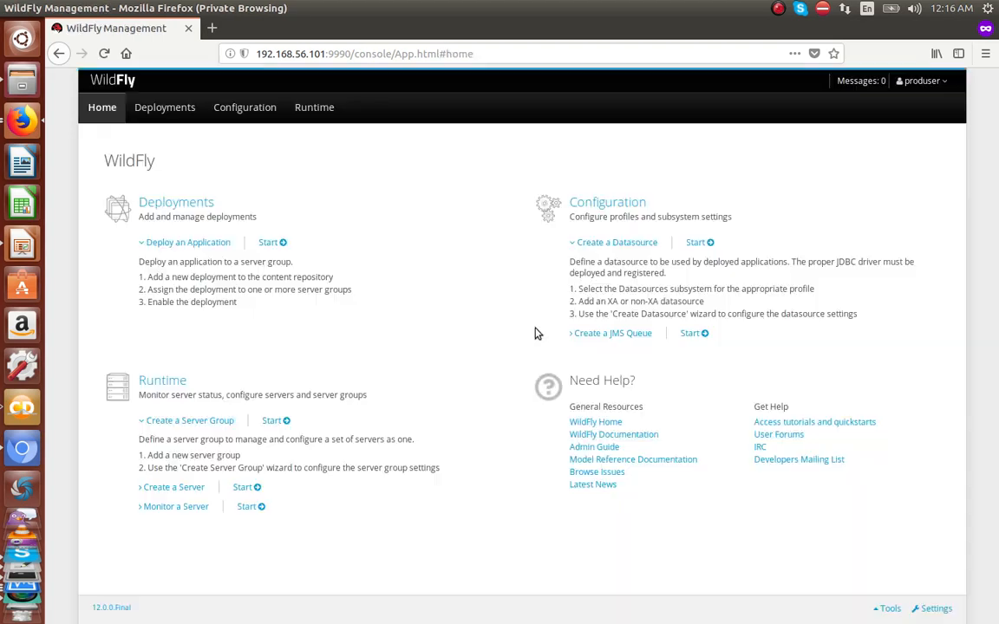
left_click(307, 113)
Step: Open prod-group under Runtime Server Groups and view prodserver's actions
left_click(113, 206)
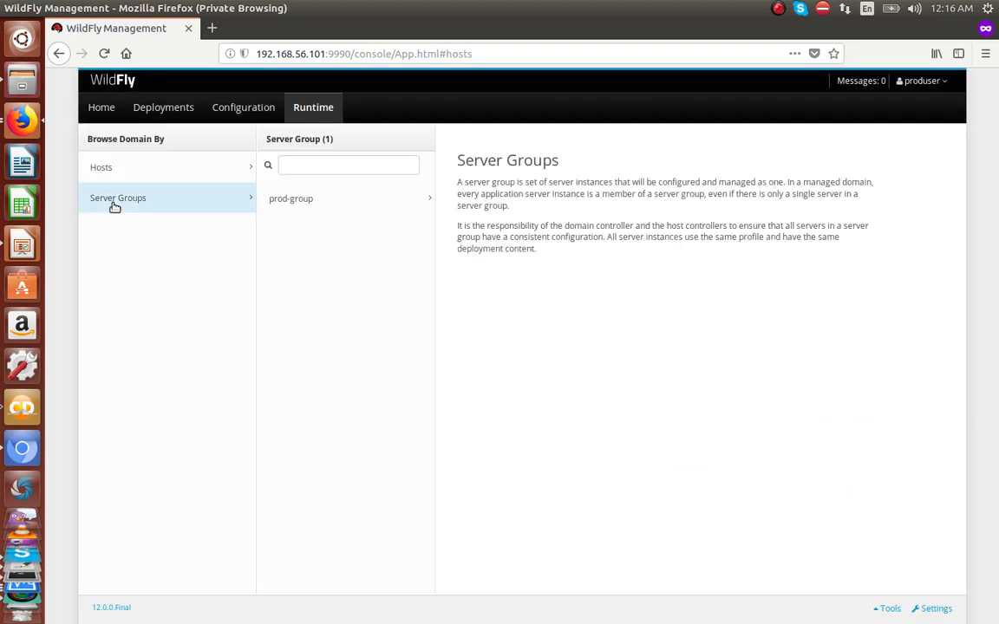
left_click(317, 208)
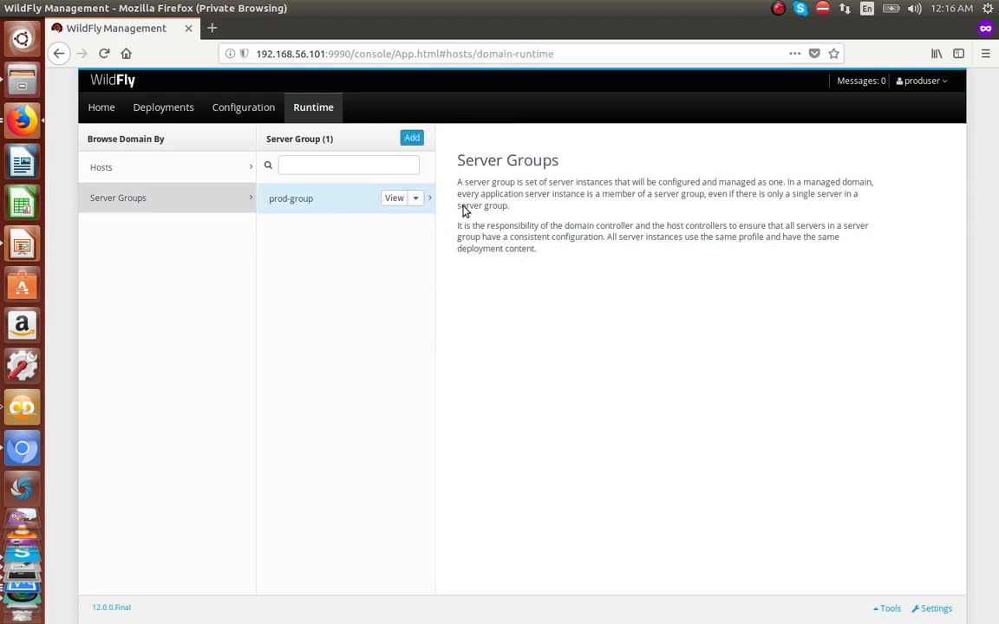
left_click(457, 196)
left_click(596, 199)
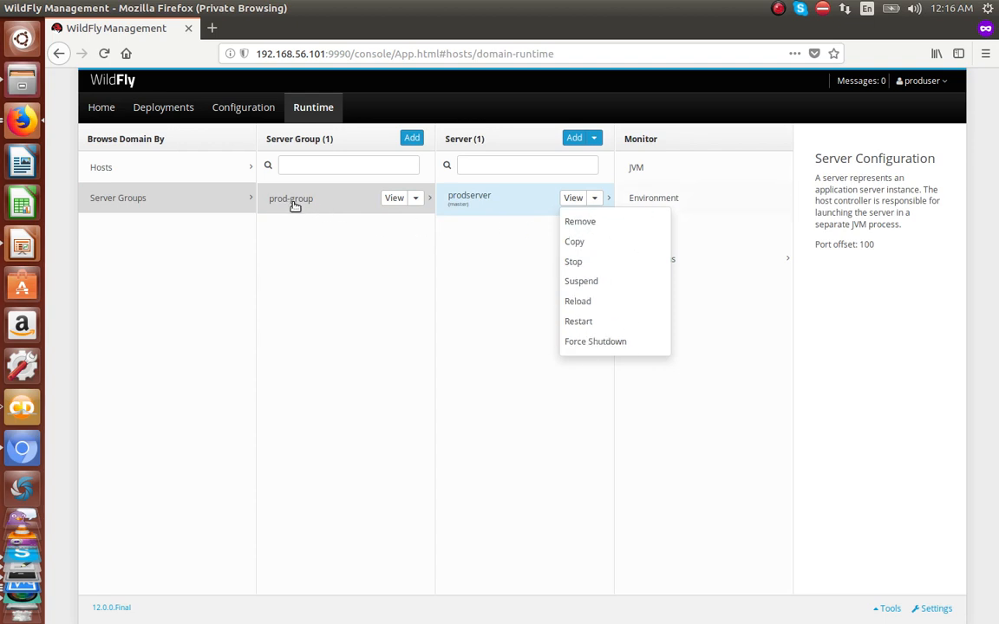
Step: Check produser's prodRole in the account menu, then log out
left_click(943, 80)
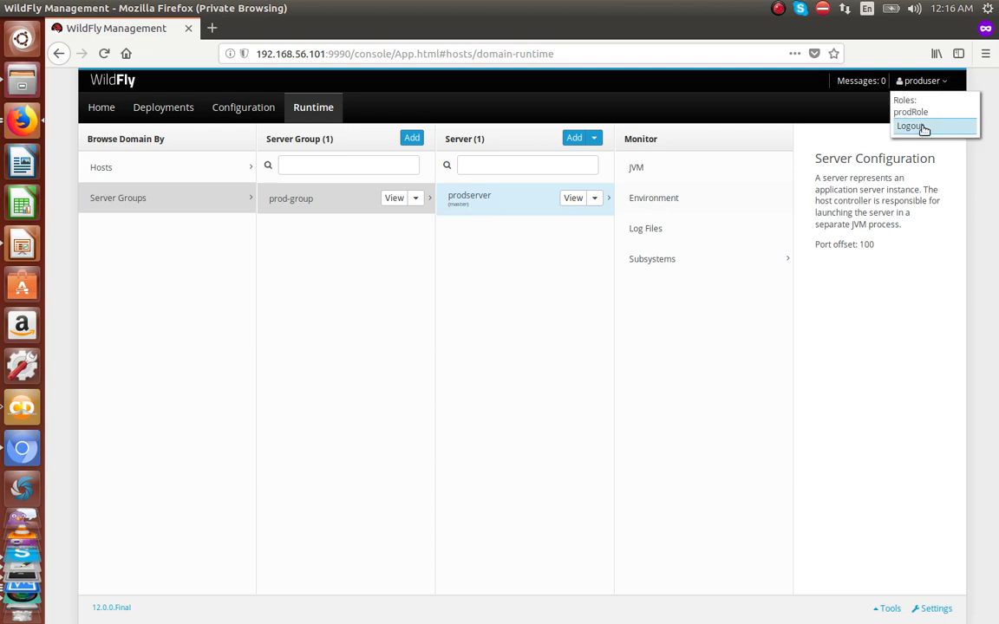
left_click(924, 127)
left_click(600, 398)
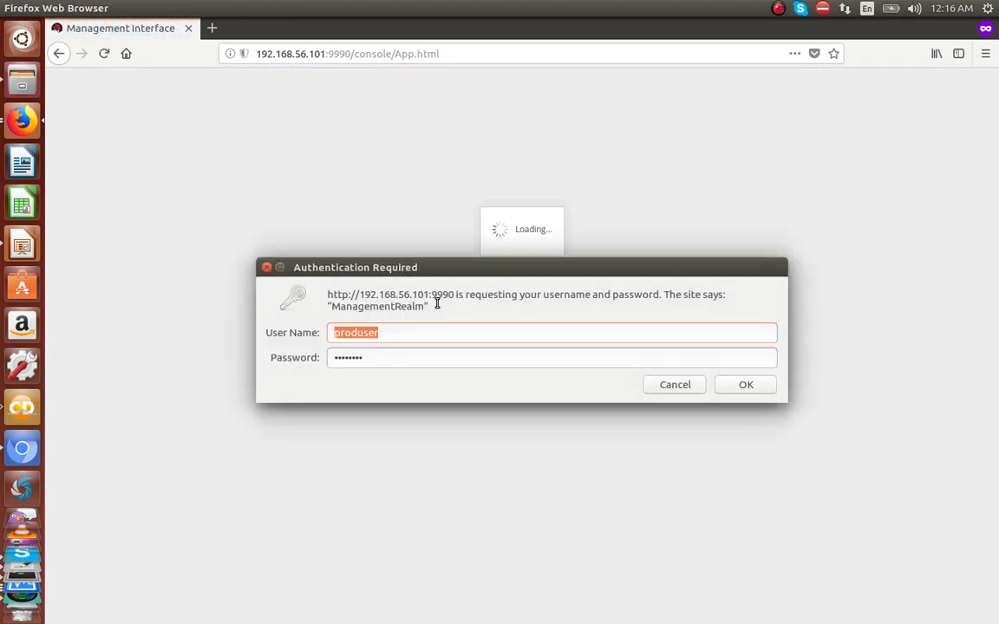
Step: Sign in as devuser and check its devRole in the account menu
type("dev")
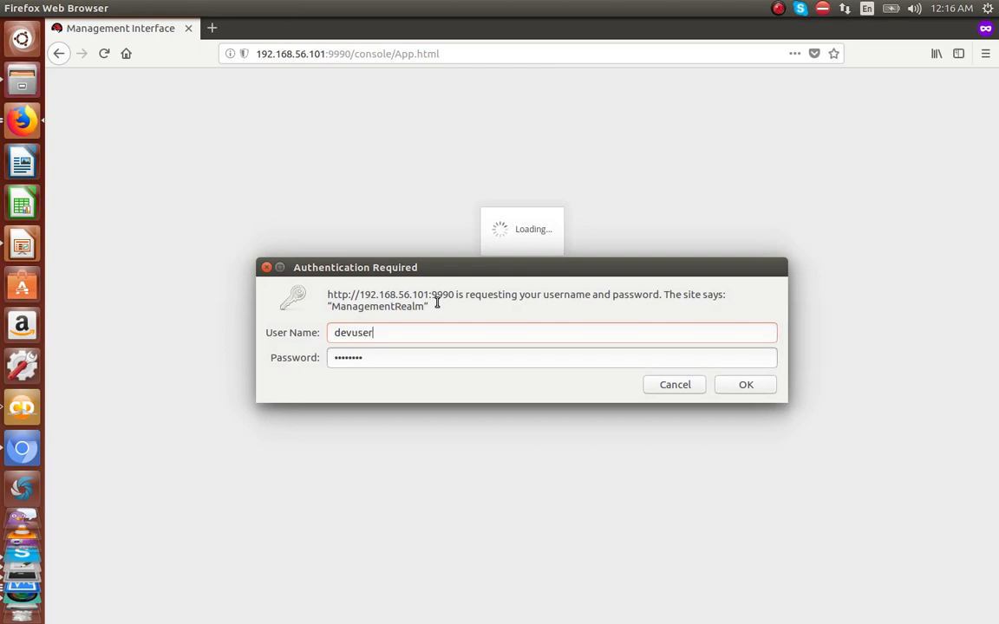
left_click(756, 392)
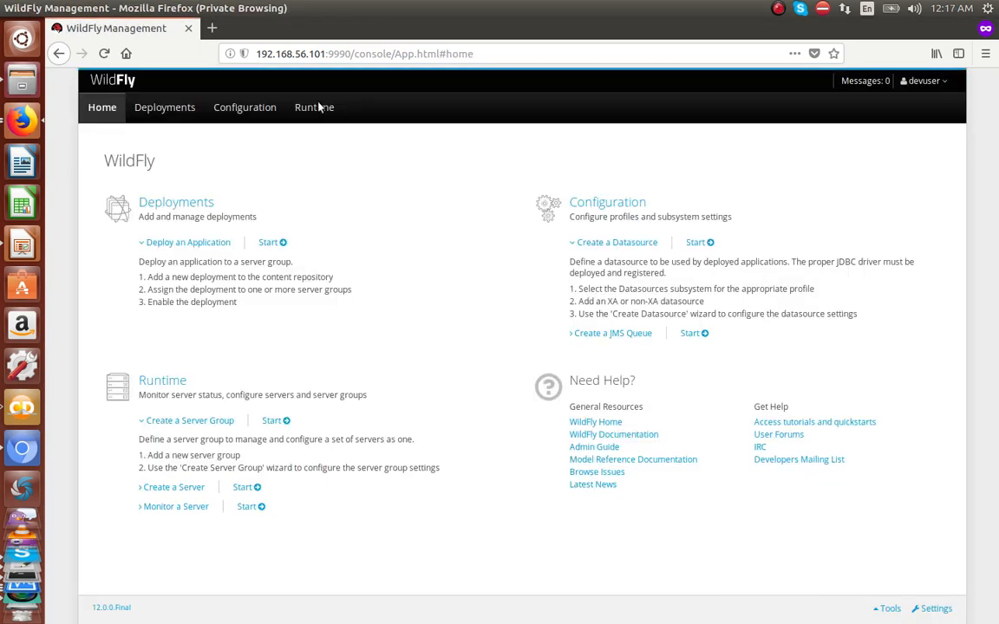
left_click(318, 106)
left_click(923, 81)
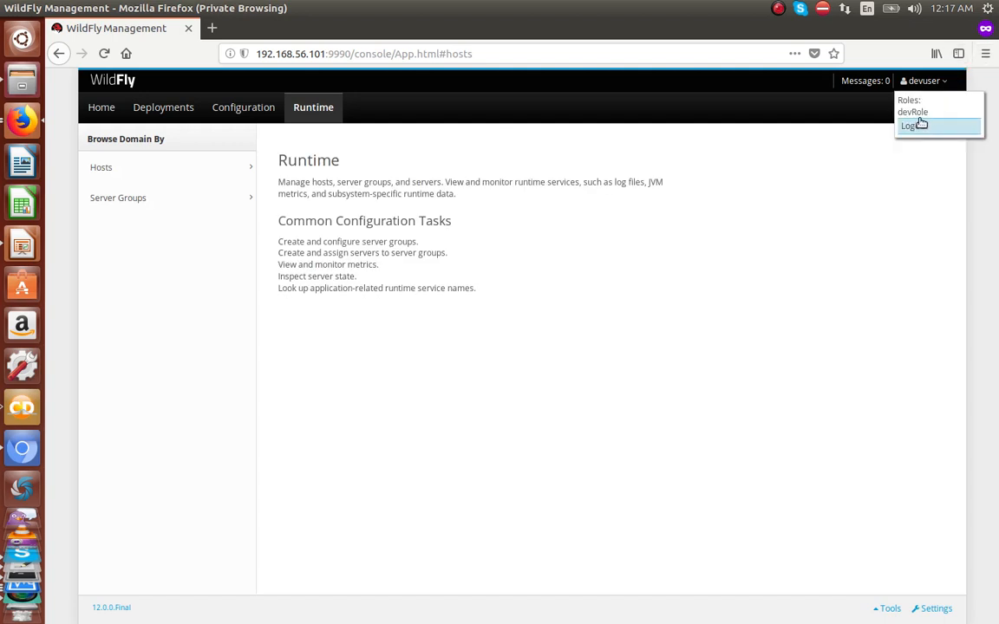
Step: Open dev-group under Runtime Server Groups and view devserver's actions
left_click(146, 199)
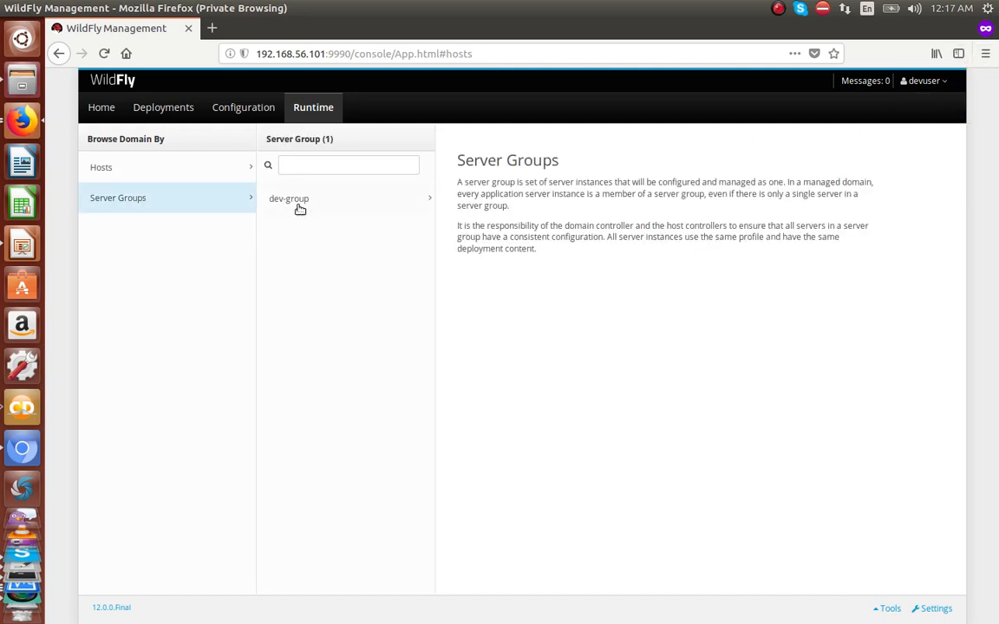
left_click(306, 208)
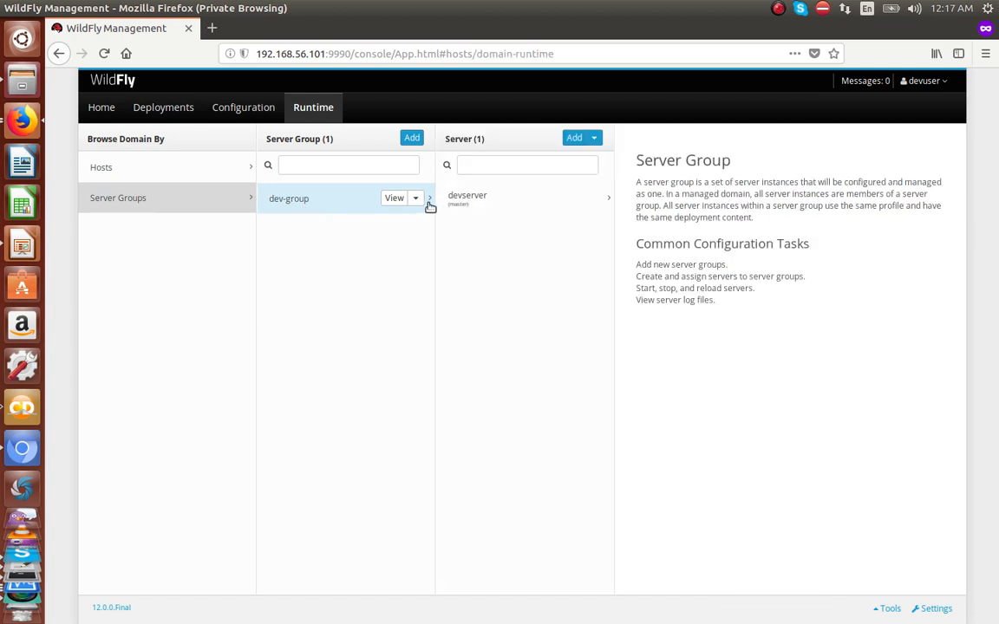
left_click(509, 198)
left_click(595, 198)
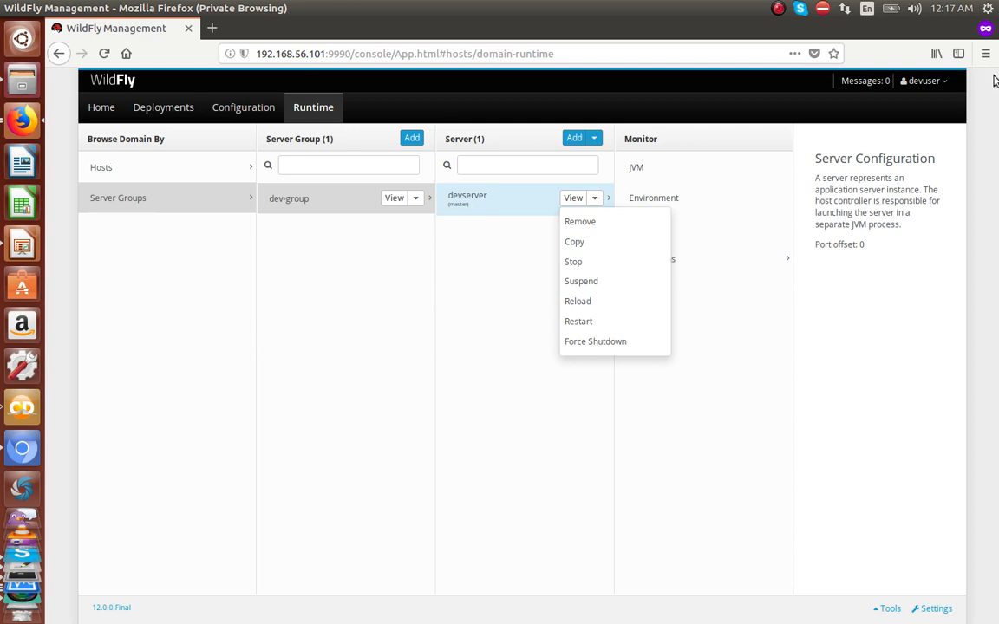
Step: Log devuser out of the console
left_click(924, 80)
left_click(926, 132)
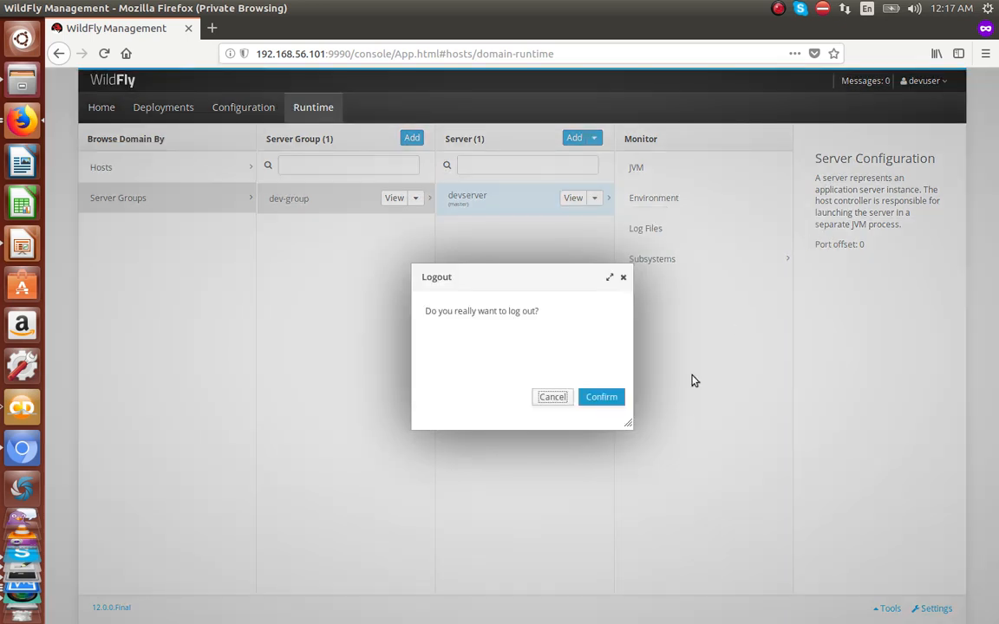
left_click(606, 401)
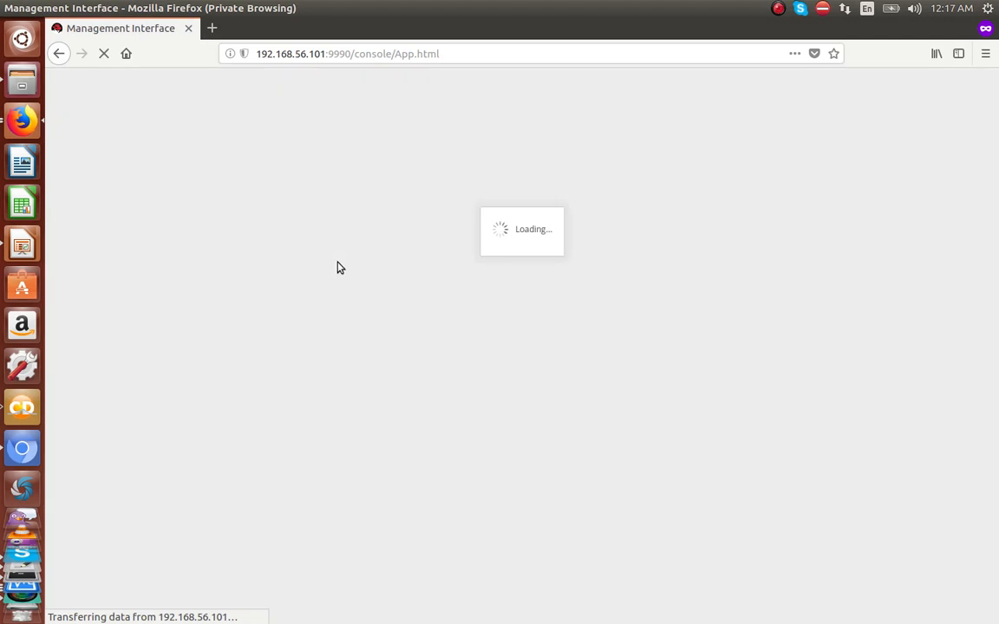
Step: Sign in as adminuser and list both dev-group and prod-group under Runtime Server Groups
type("adminuser")
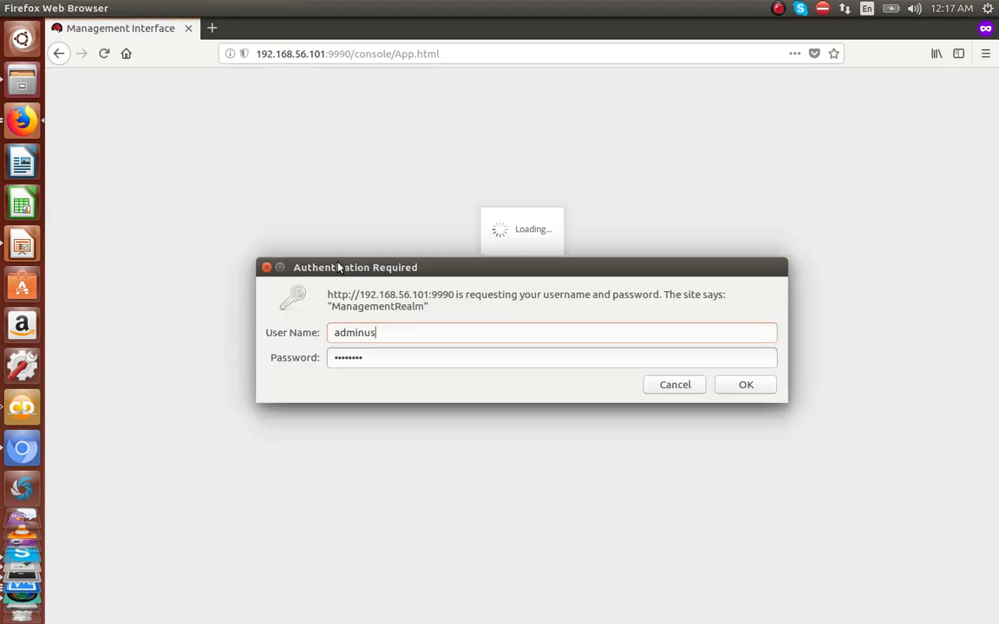
left_click(768, 390)
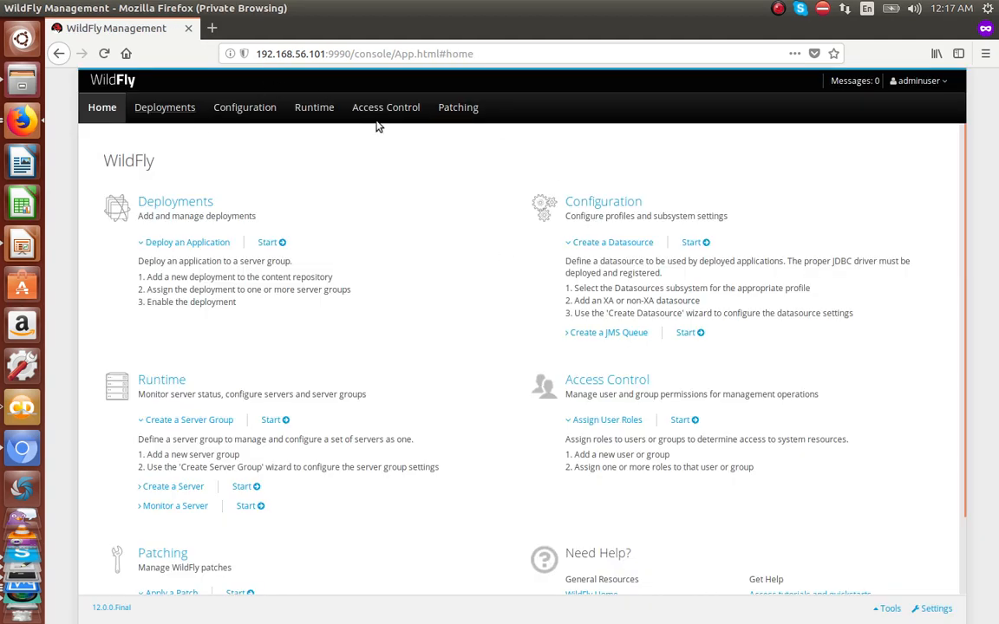
left_click(315, 107)
left_click(137, 197)
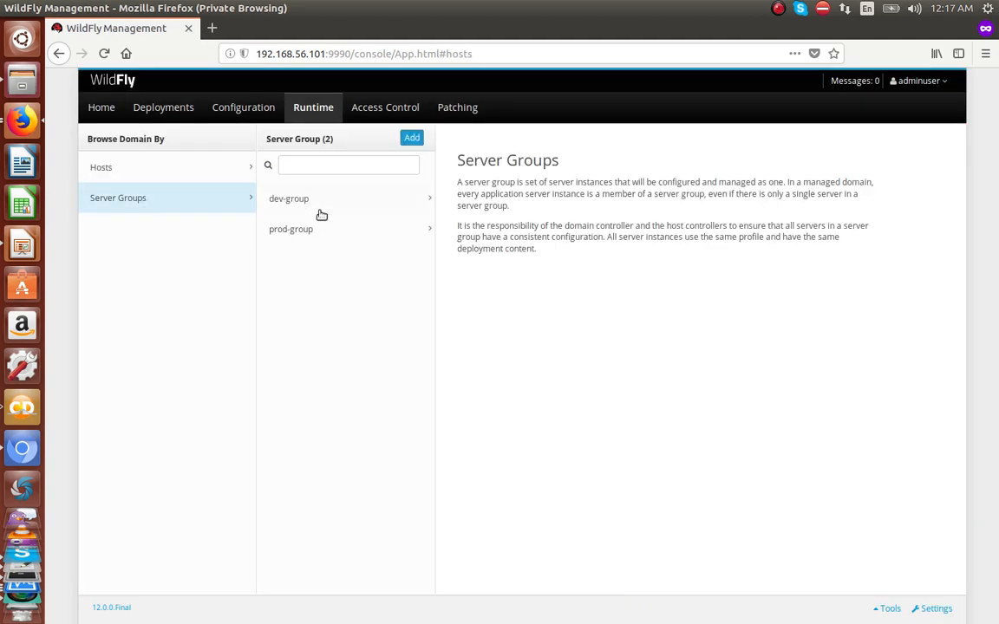
Step: Confirm the SuperUser role in the account menu, then log out
left_click(918, 81)
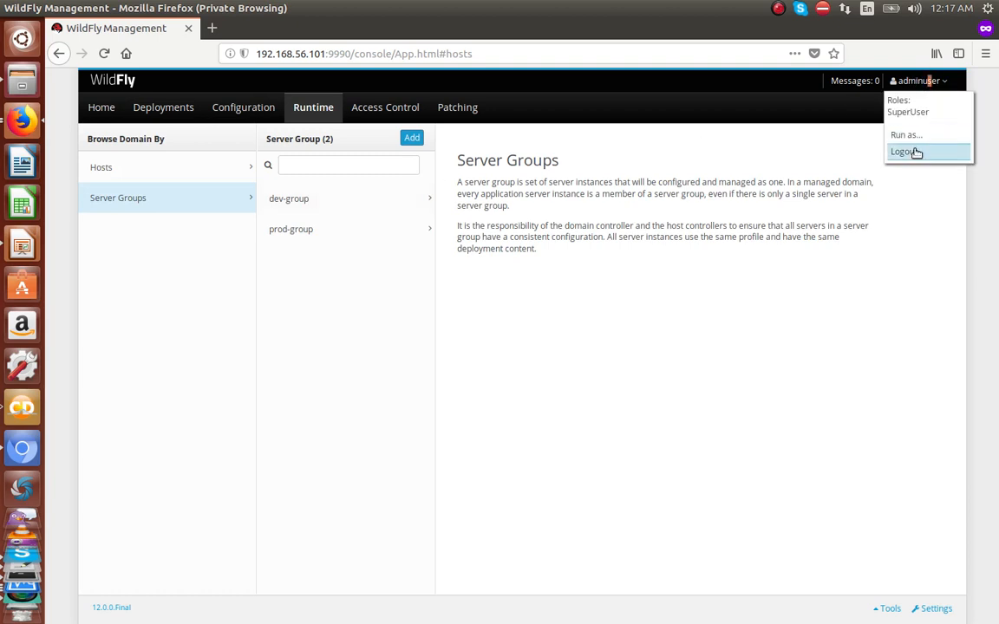
left_click(912, 153)
left_click(607, 400)
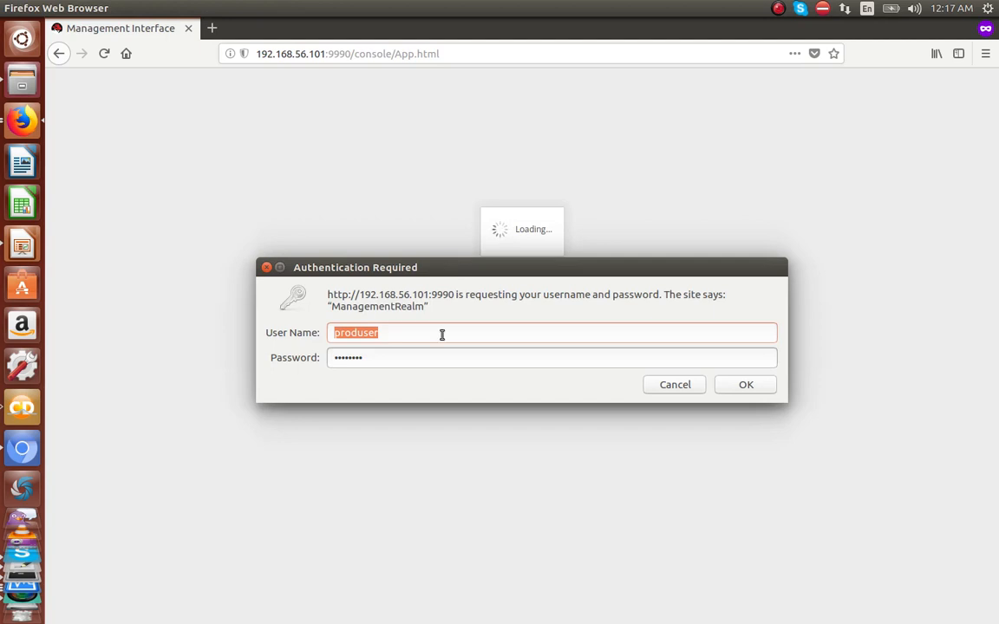
Step: Log in as produser and open prod-group to show its single prodserver
left_click(746, 385)
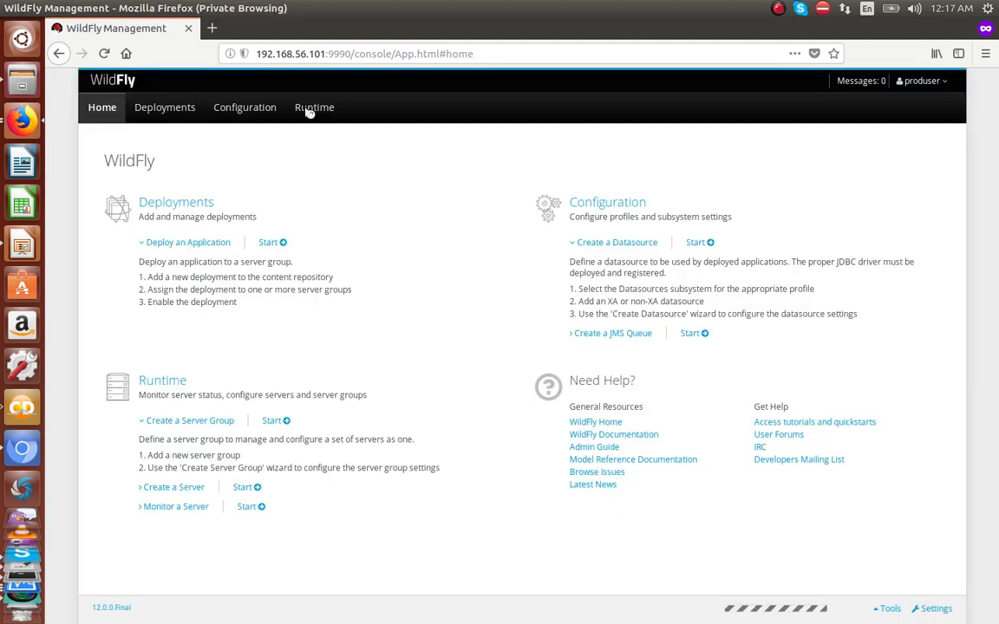
left_click(308, 106)
left_click(210, 205)
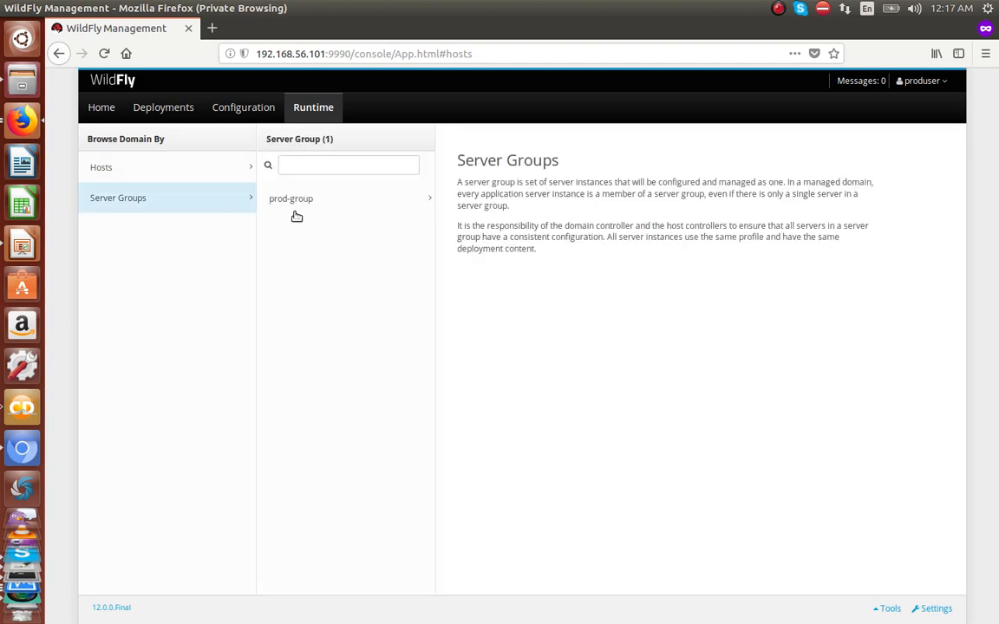
left_click(296, 198)
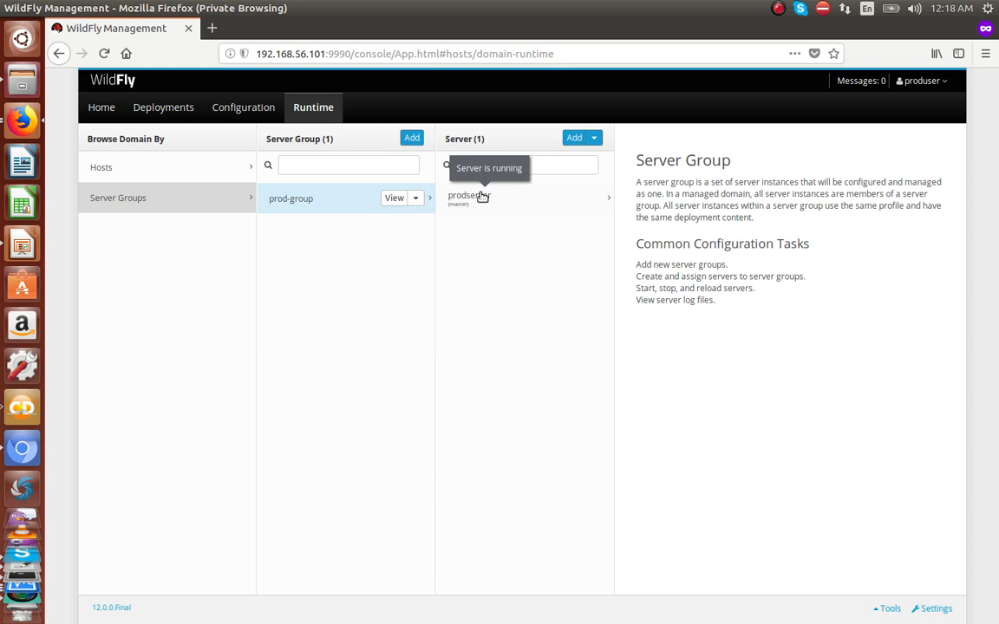
mouse_move(598, 602)
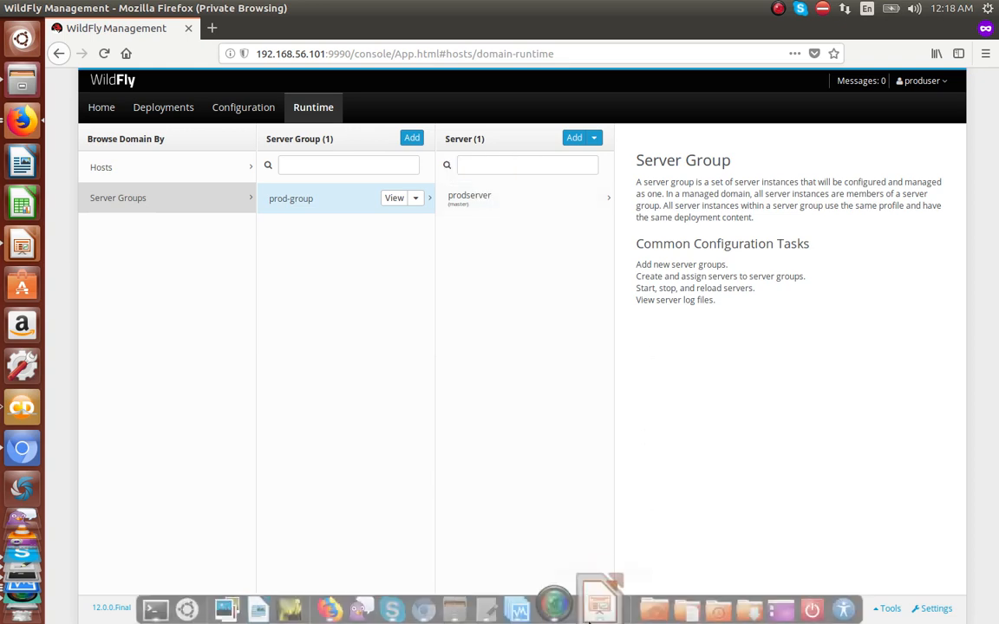